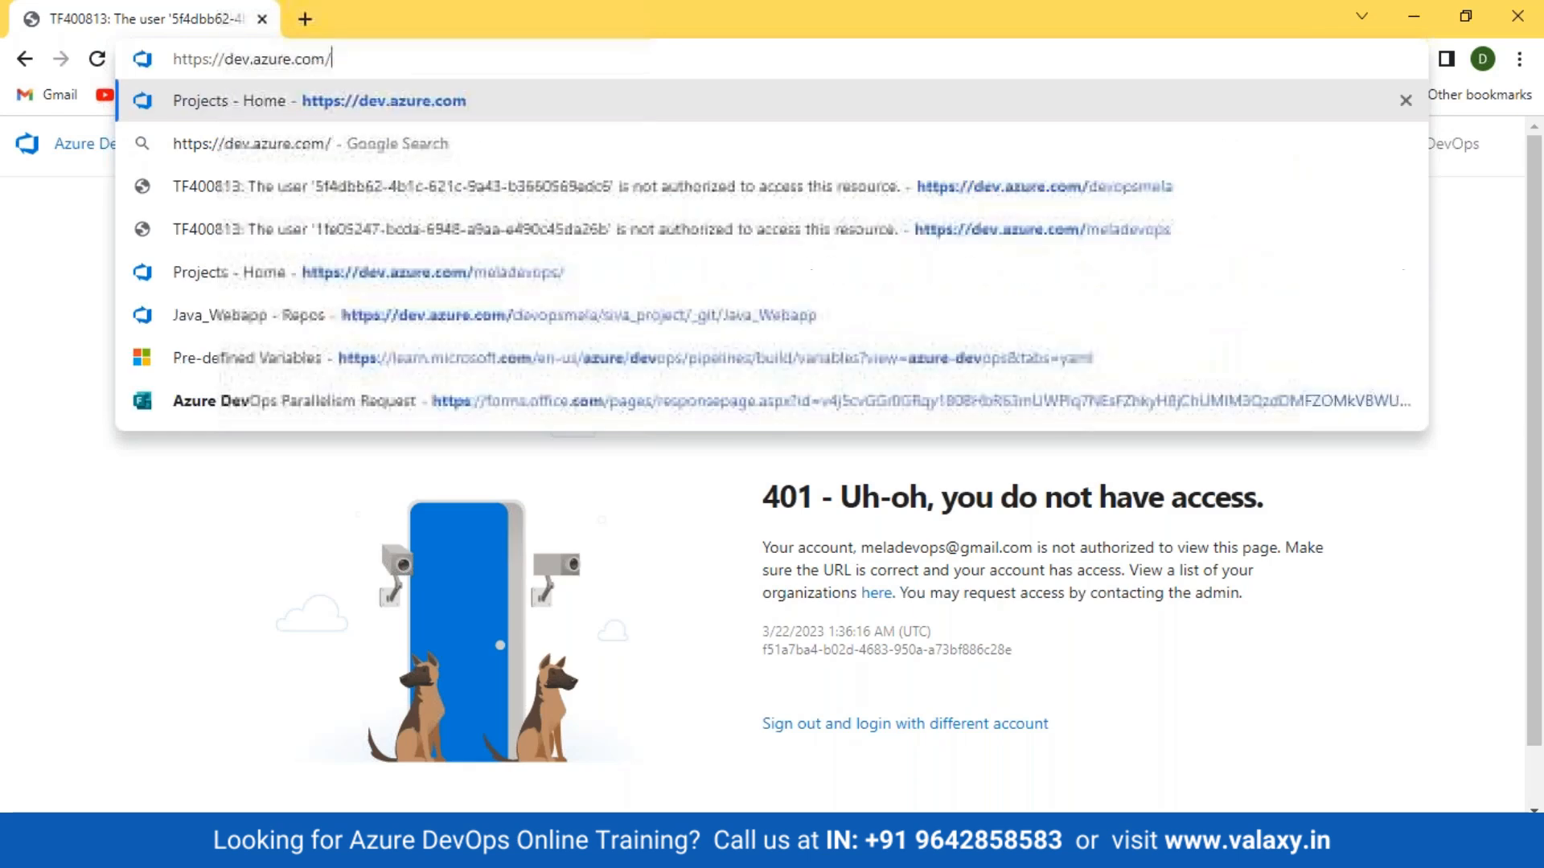
# Step: Open the Valaxy_DevSecOps_1 project and copy the Valaxy_WebApp HTTPS clone URL from Repos > Files
pyautogui.write('mel')
pyautogui.press('Return')
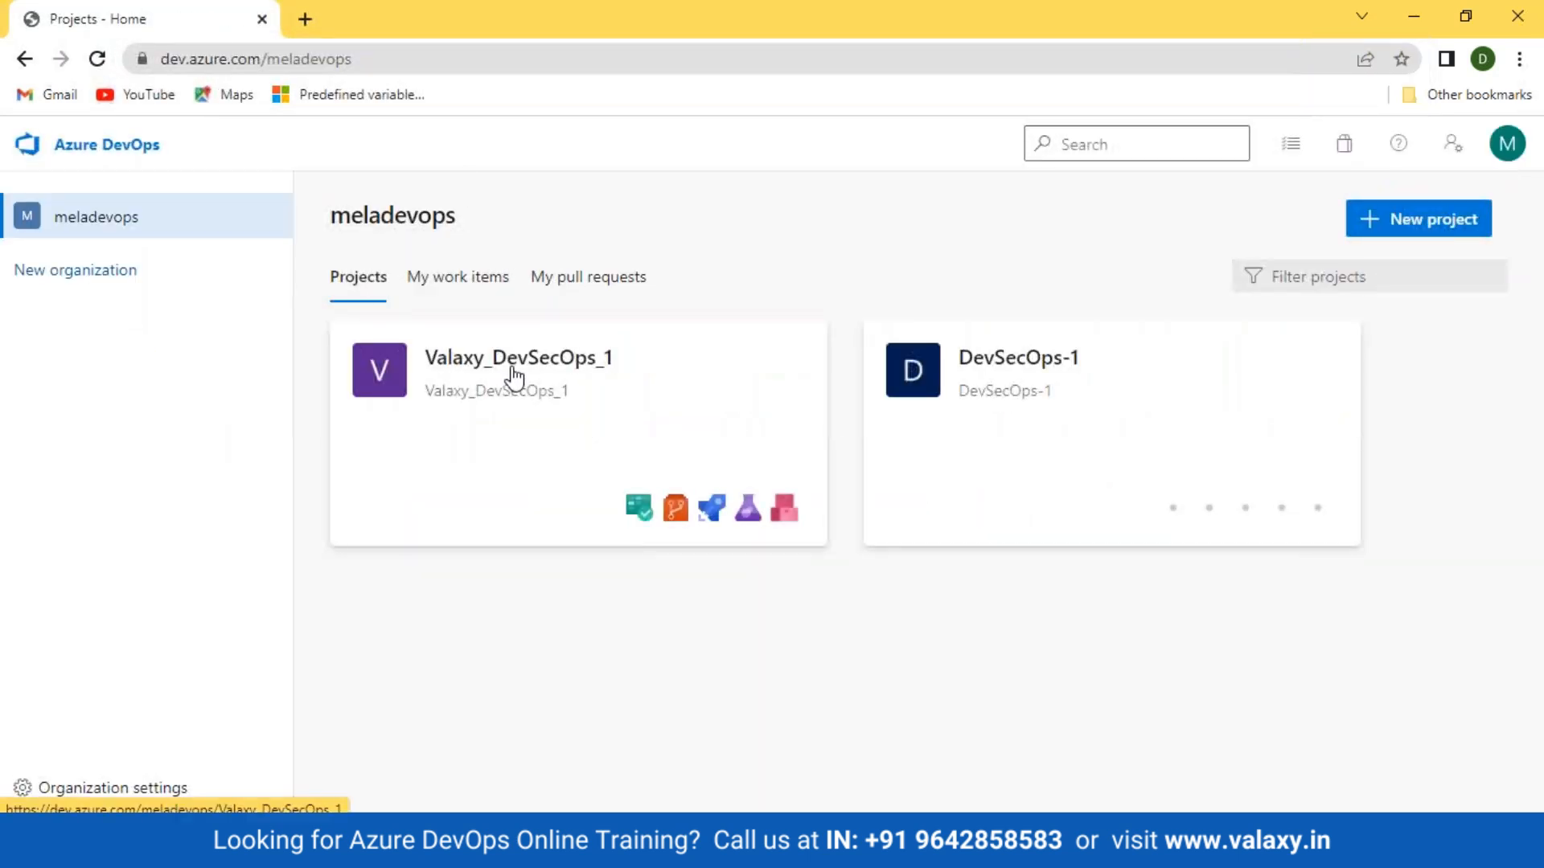
pyautogui.click(500, 358)
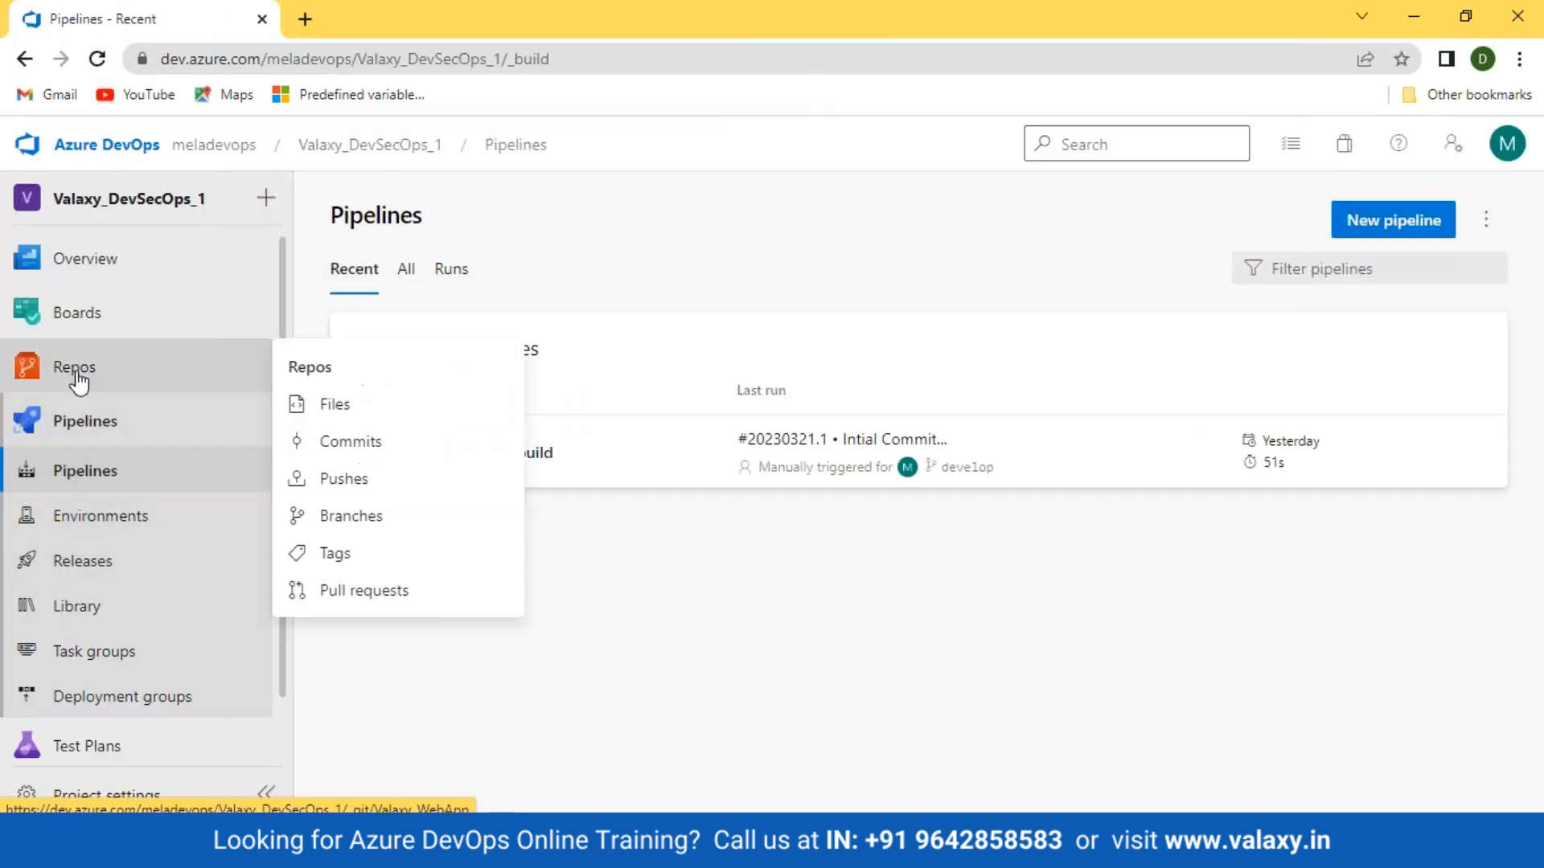
pyautogui.click(74, 371)
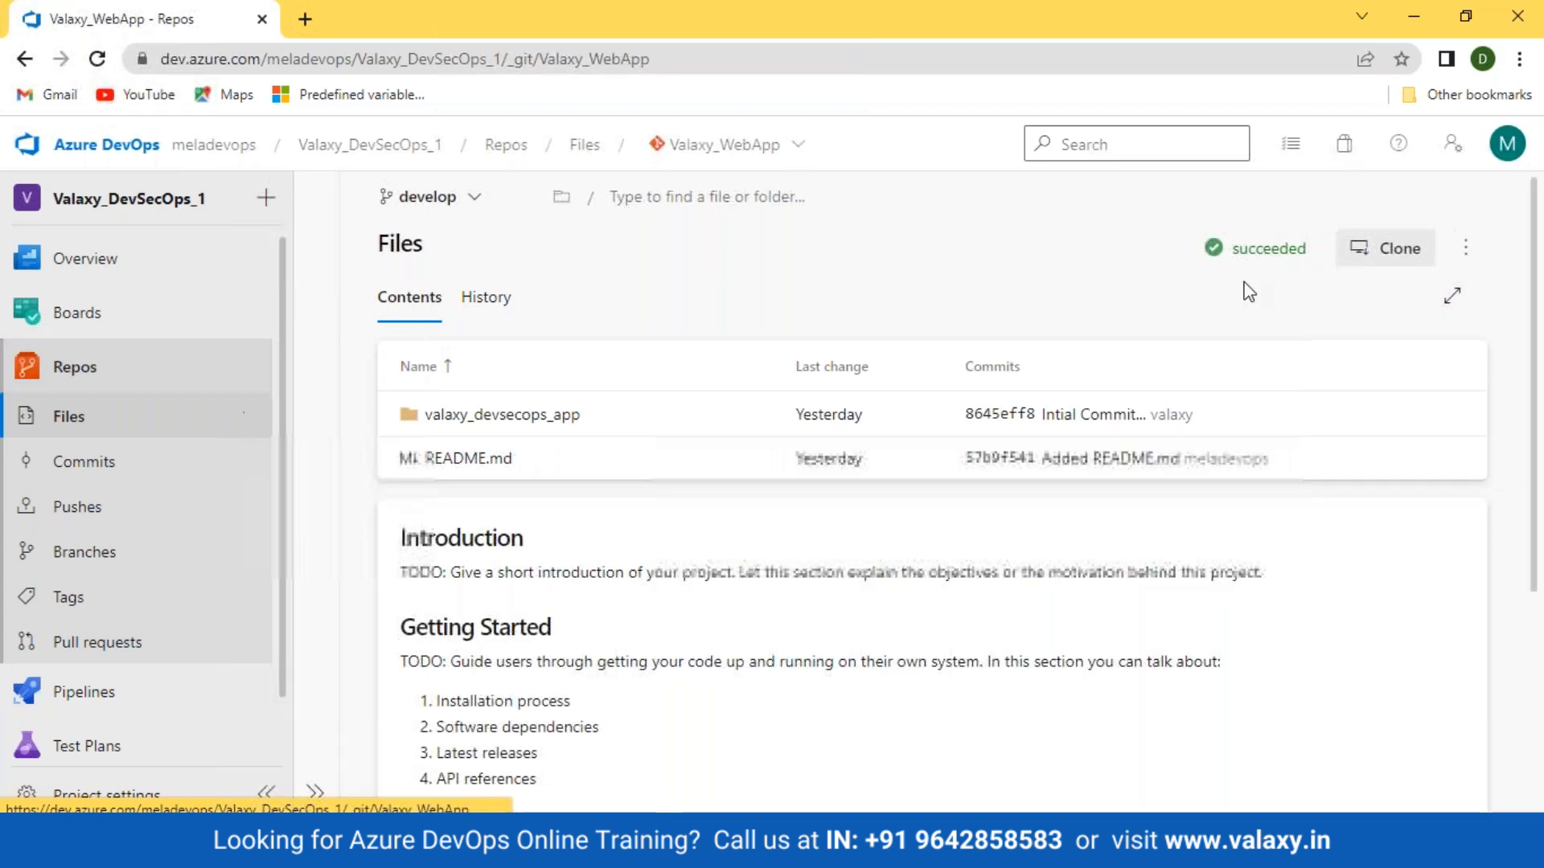
pyautogui.click(1377, 248)
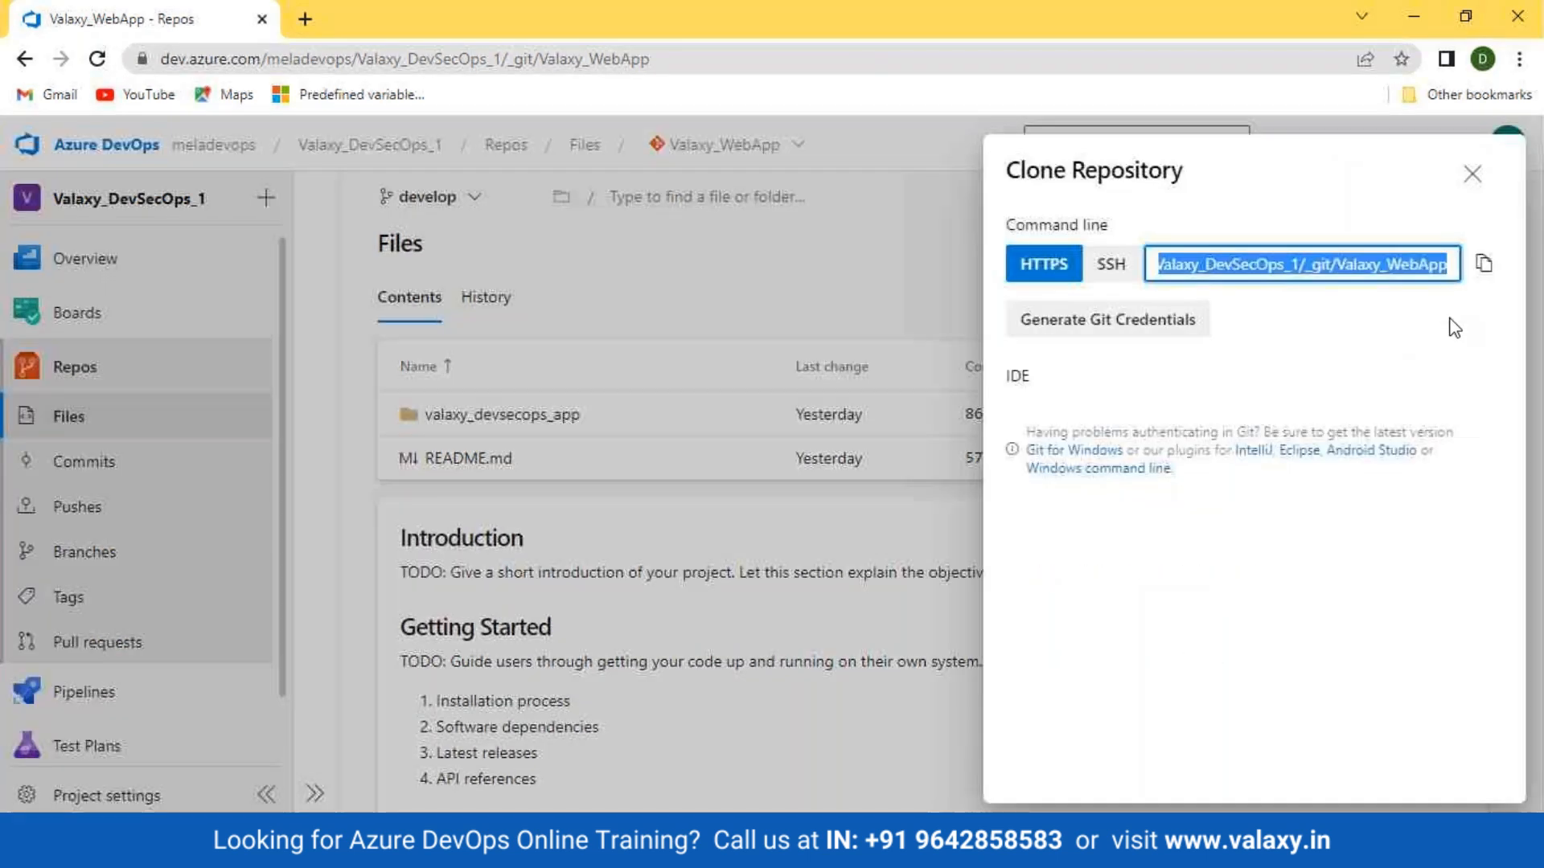
pyautogui.click(1485, 263)
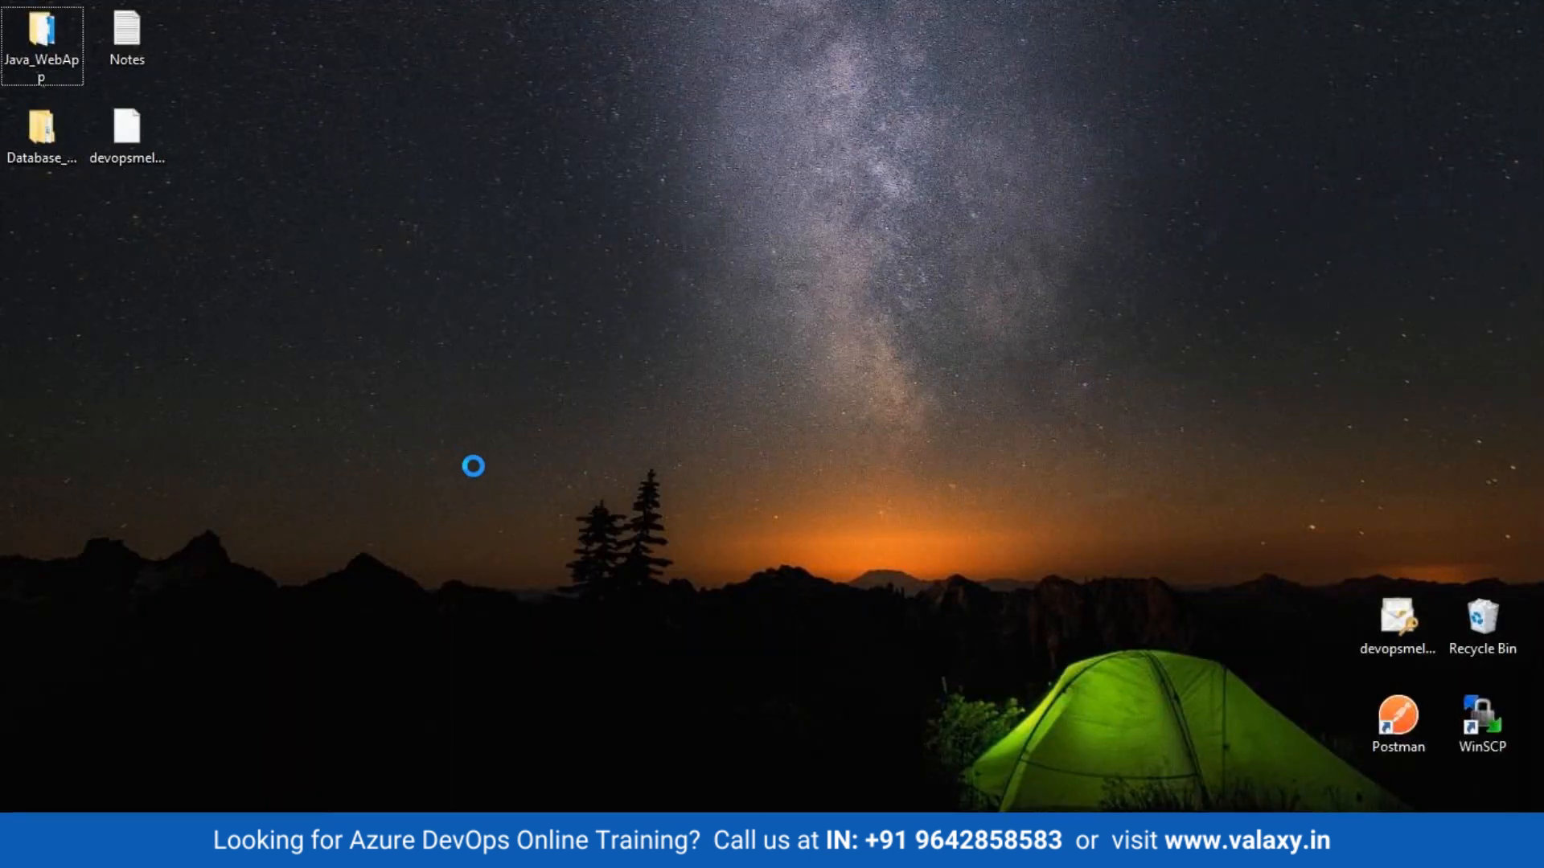
# Step: Run git clone with the copied URL in a desktop Git Bash, then minimize the terminal
pyautogui.rightClick(396, 206)
pyautogui.click(482, 433)
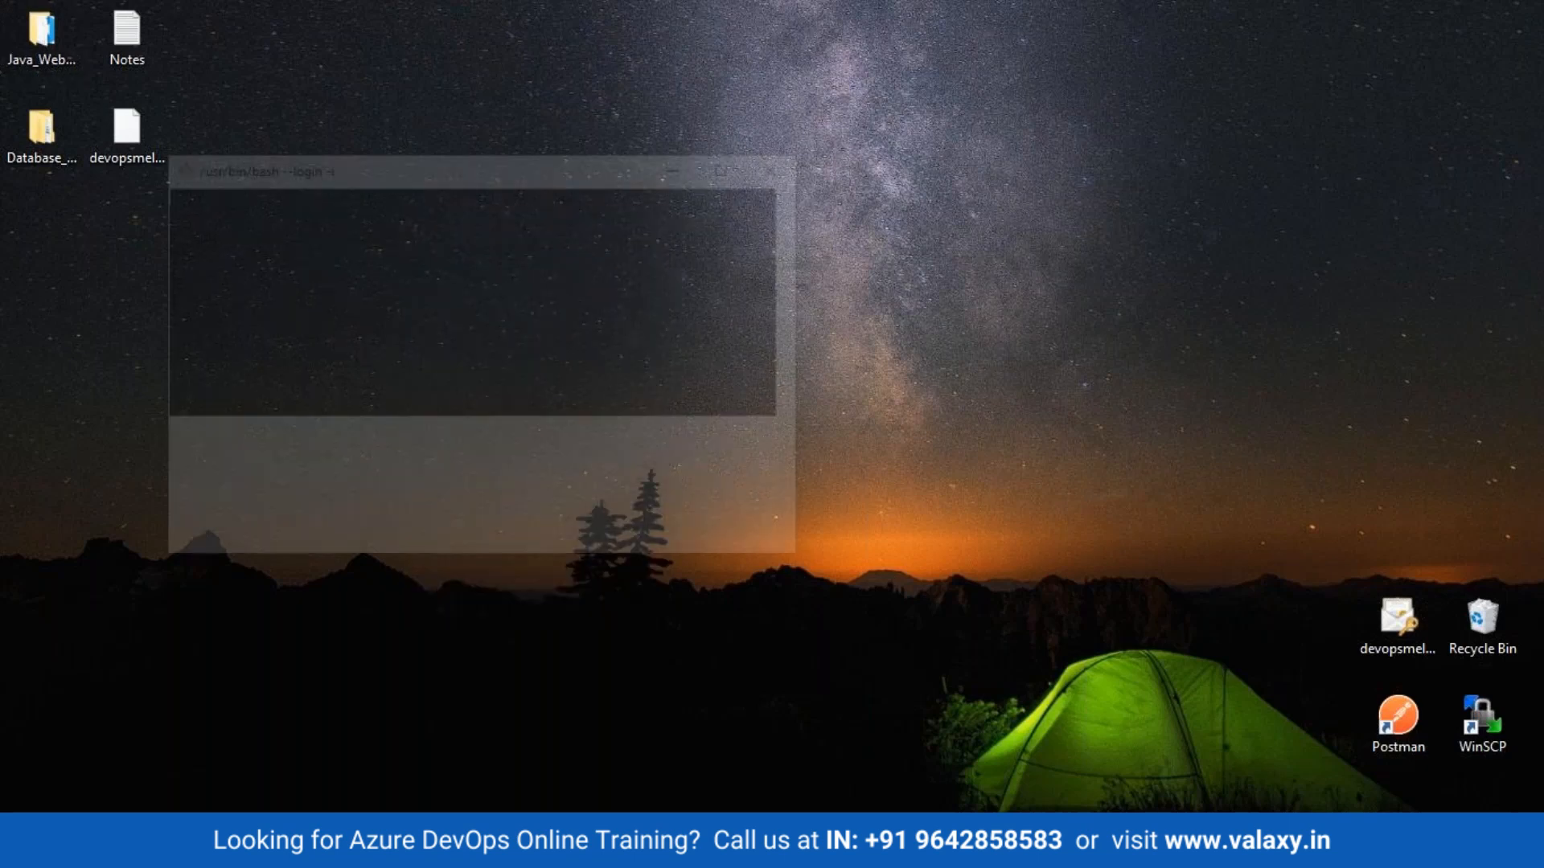
pyautogui.write('git clone')
pyautogui.press('shift+Insert')
pyautogui.press('Return')
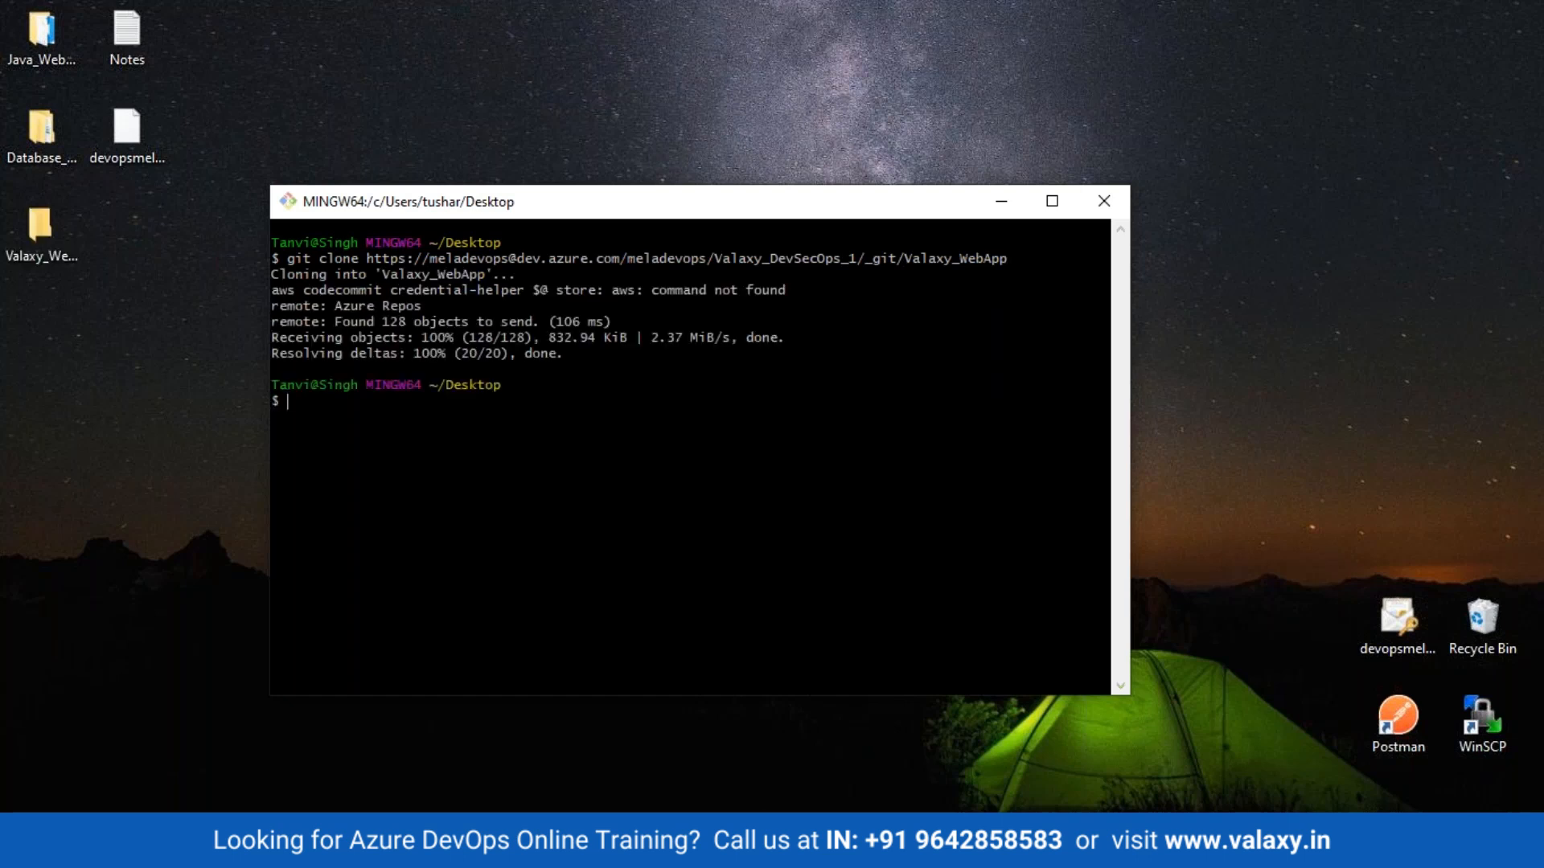
pyautogui.click(1001, 198)
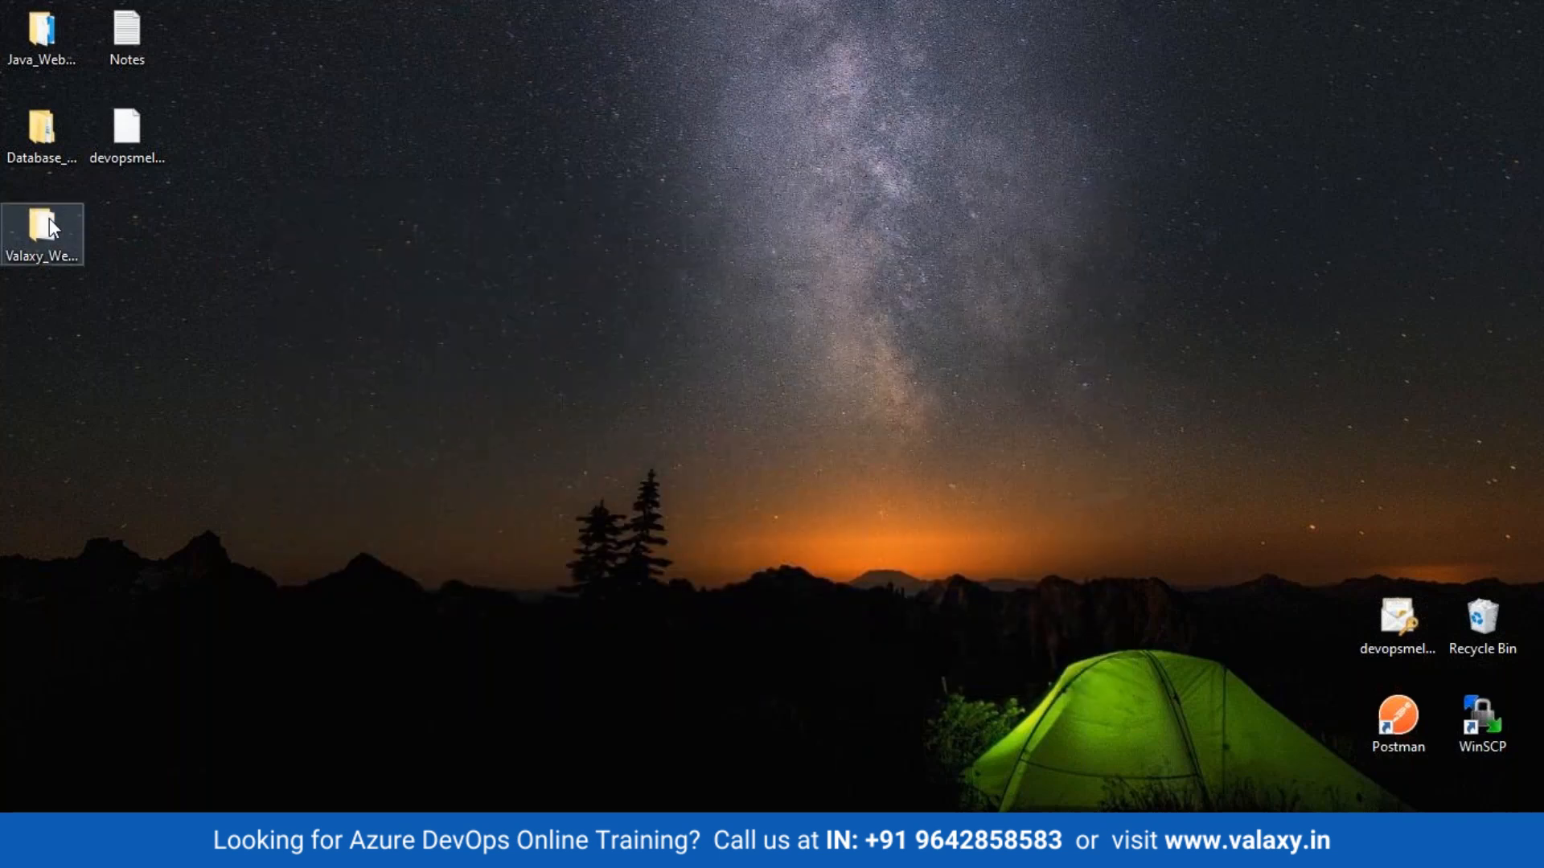
# Step: Launch valaxy_devsecops_app.sln from the cloned Valaxy_WebApp\valaxy_devsecops_app folder
pyautogui.doubleClick(45, 253)
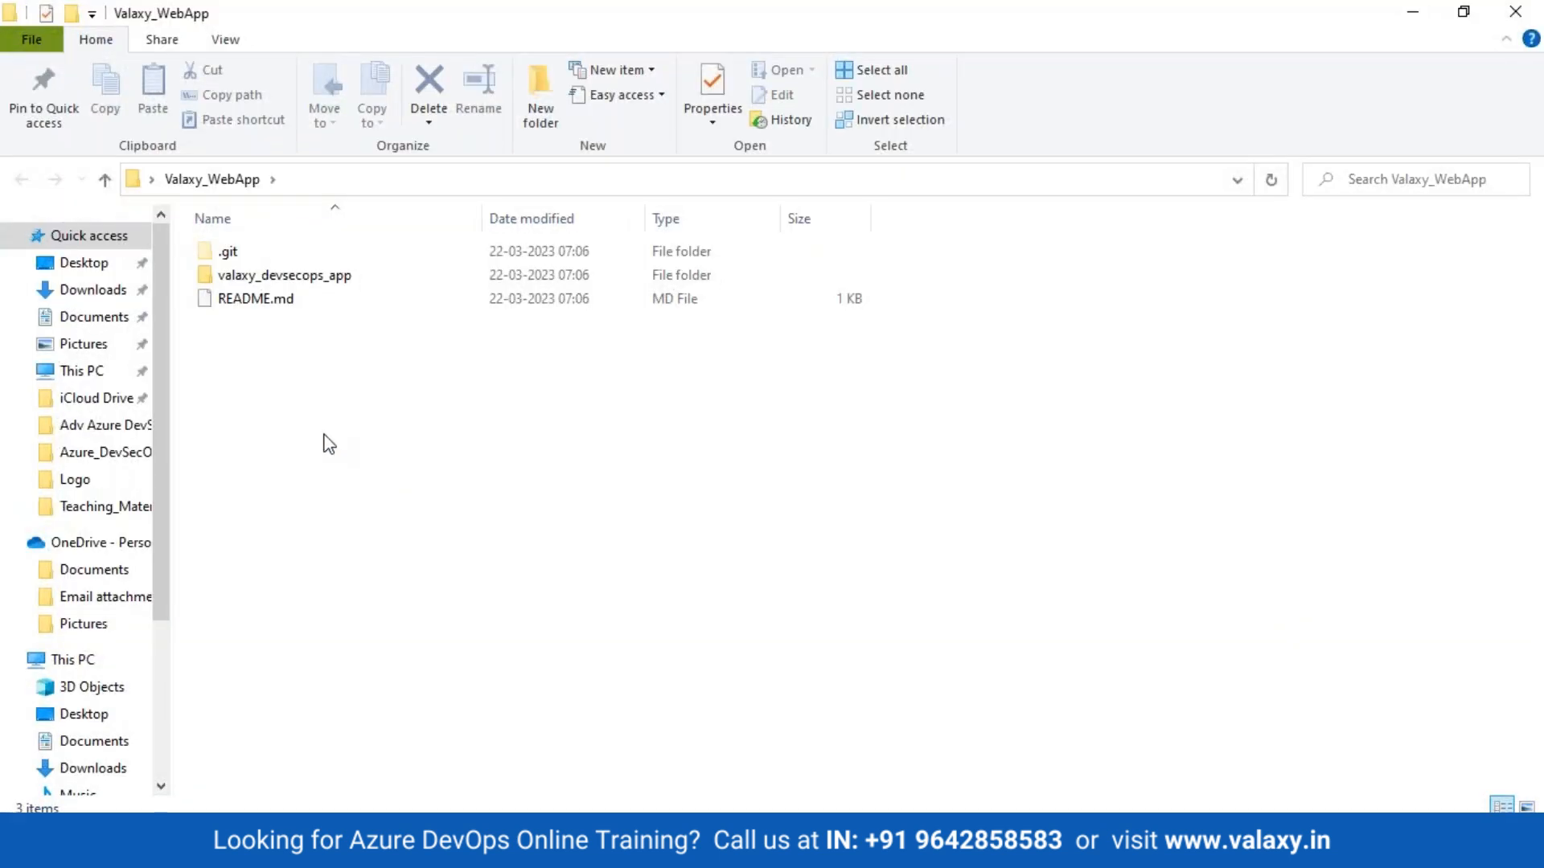
pyautogui.doubleClick(241, 280)
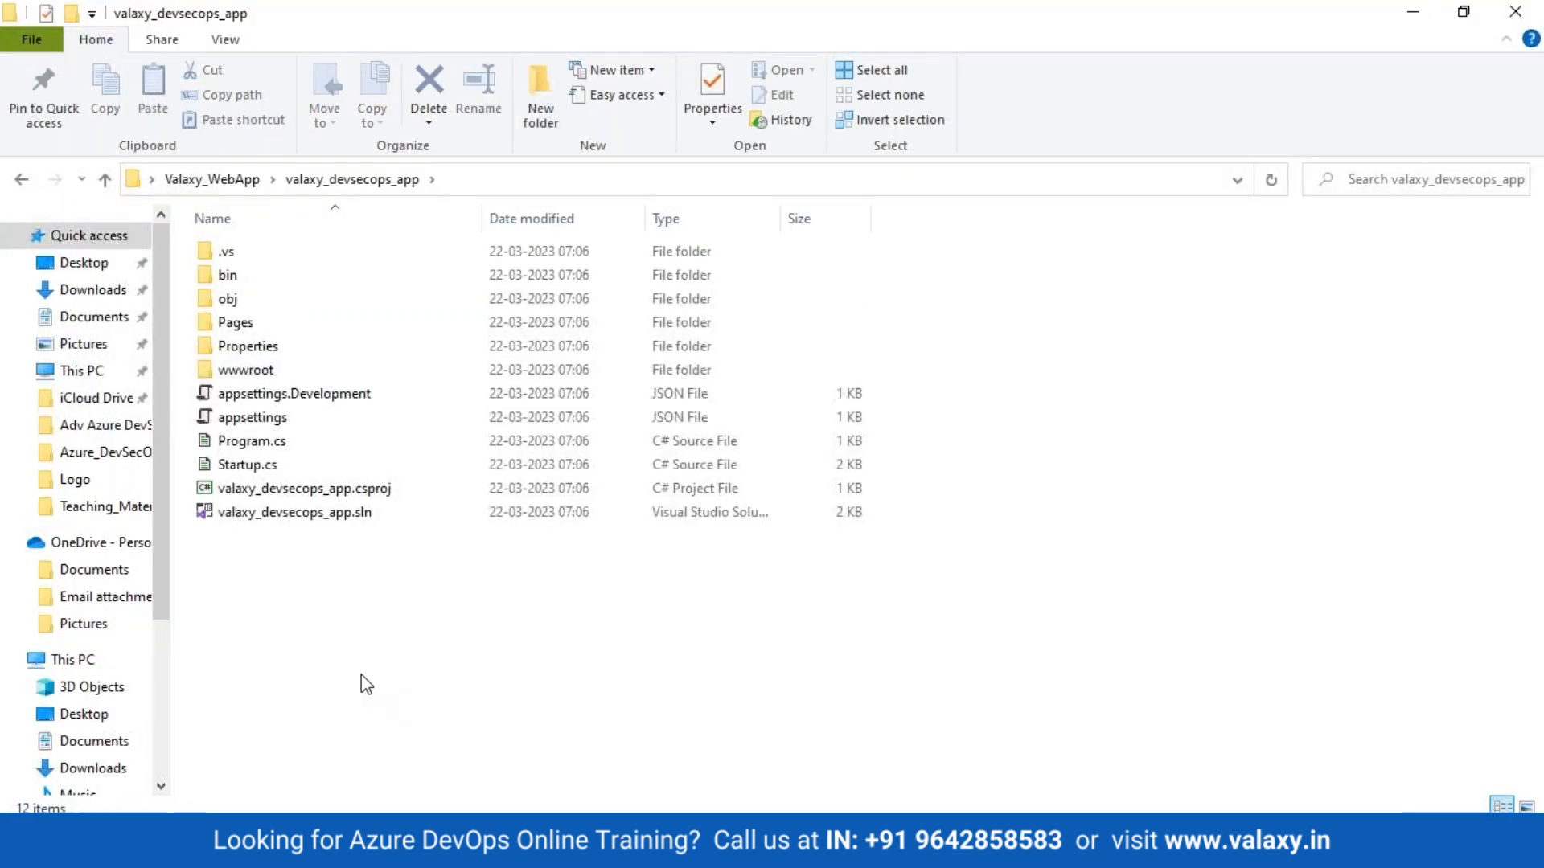
pyautogui.click(281, 519)
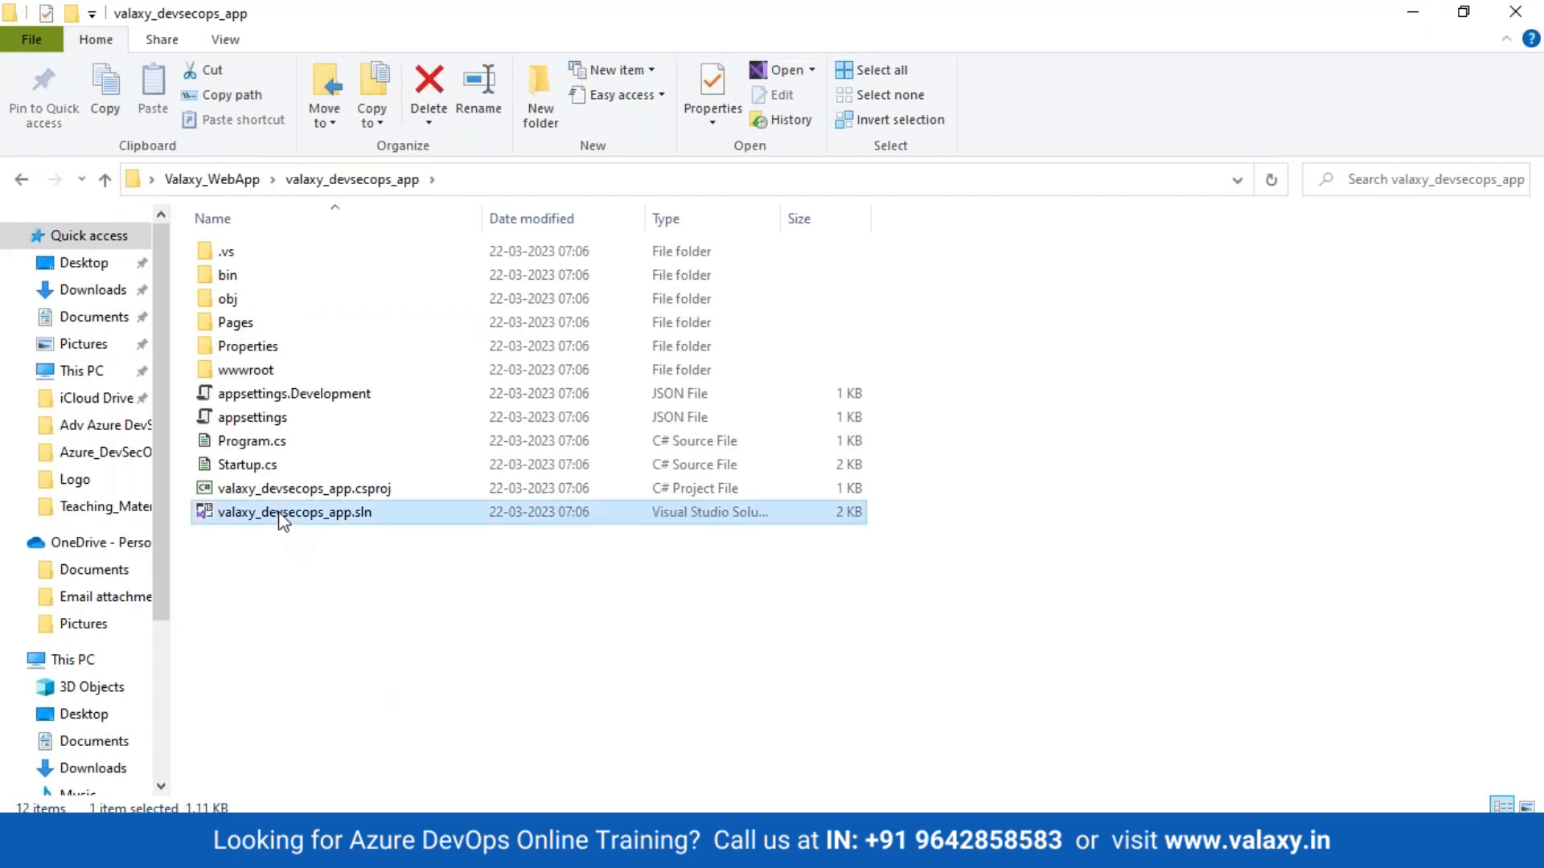
pyautogui.doubleClick(279, 514)
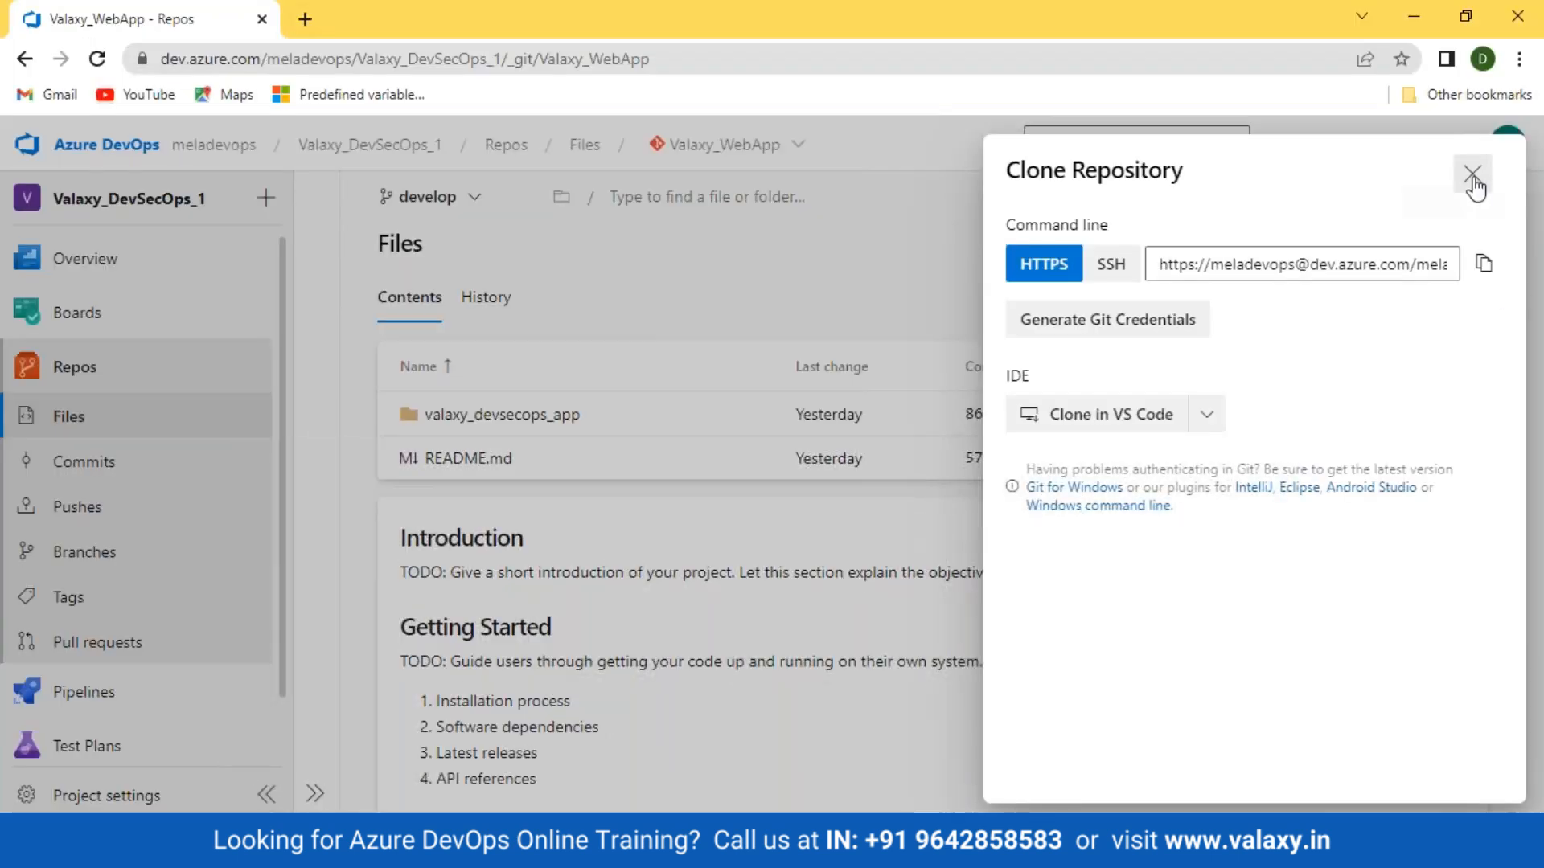
# Step: Close the Clone panel and open the DevSecOps_App-build pipeline in the editor
pyautogui.click(1473, 178)
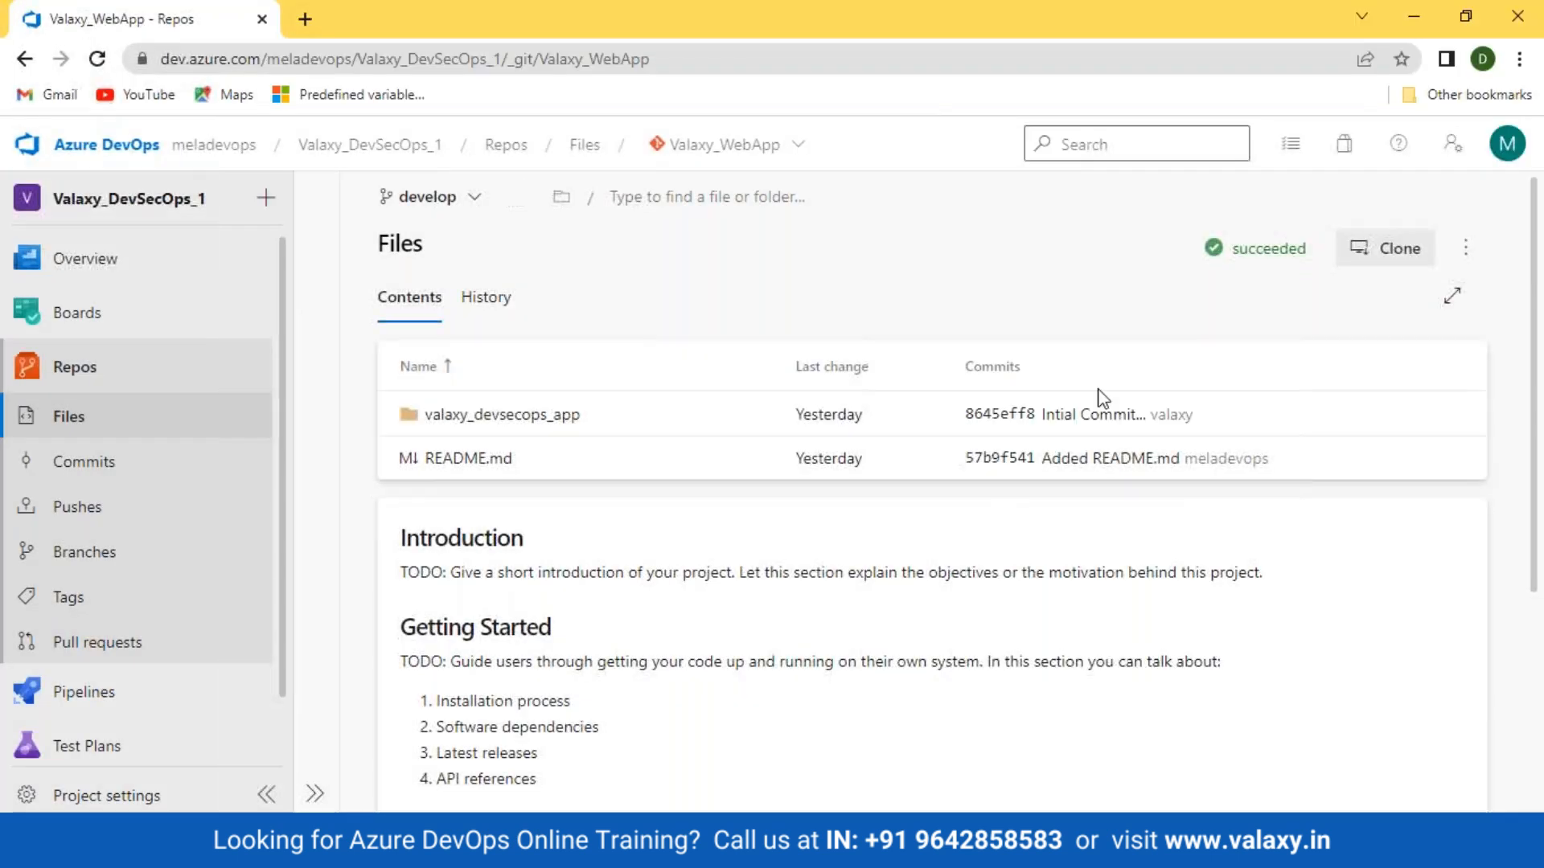
pyautogui.click(116, 699)
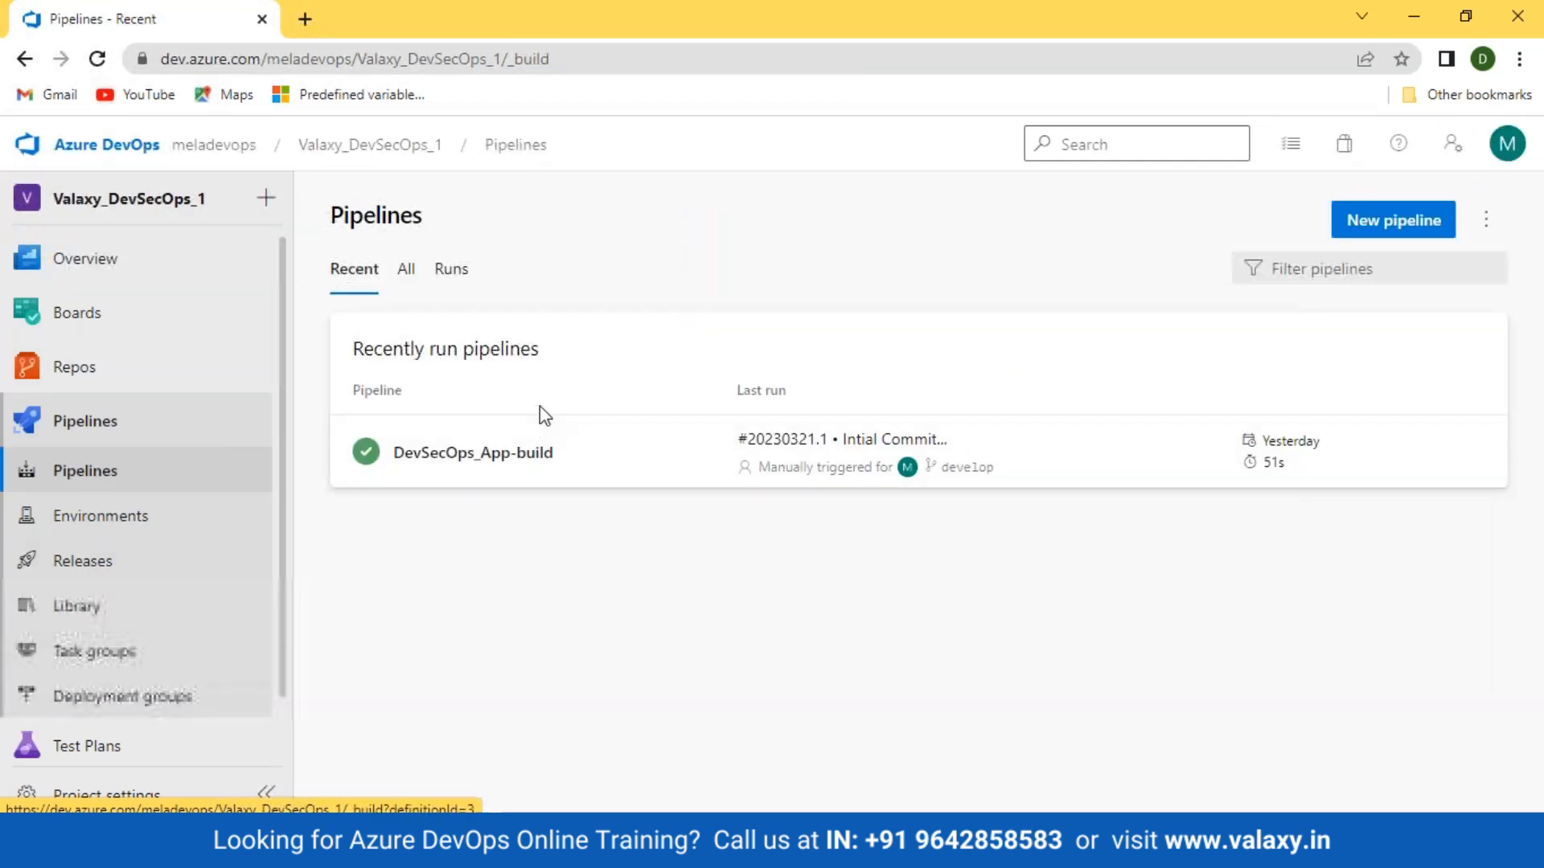
pyautogui.click(473, 453)
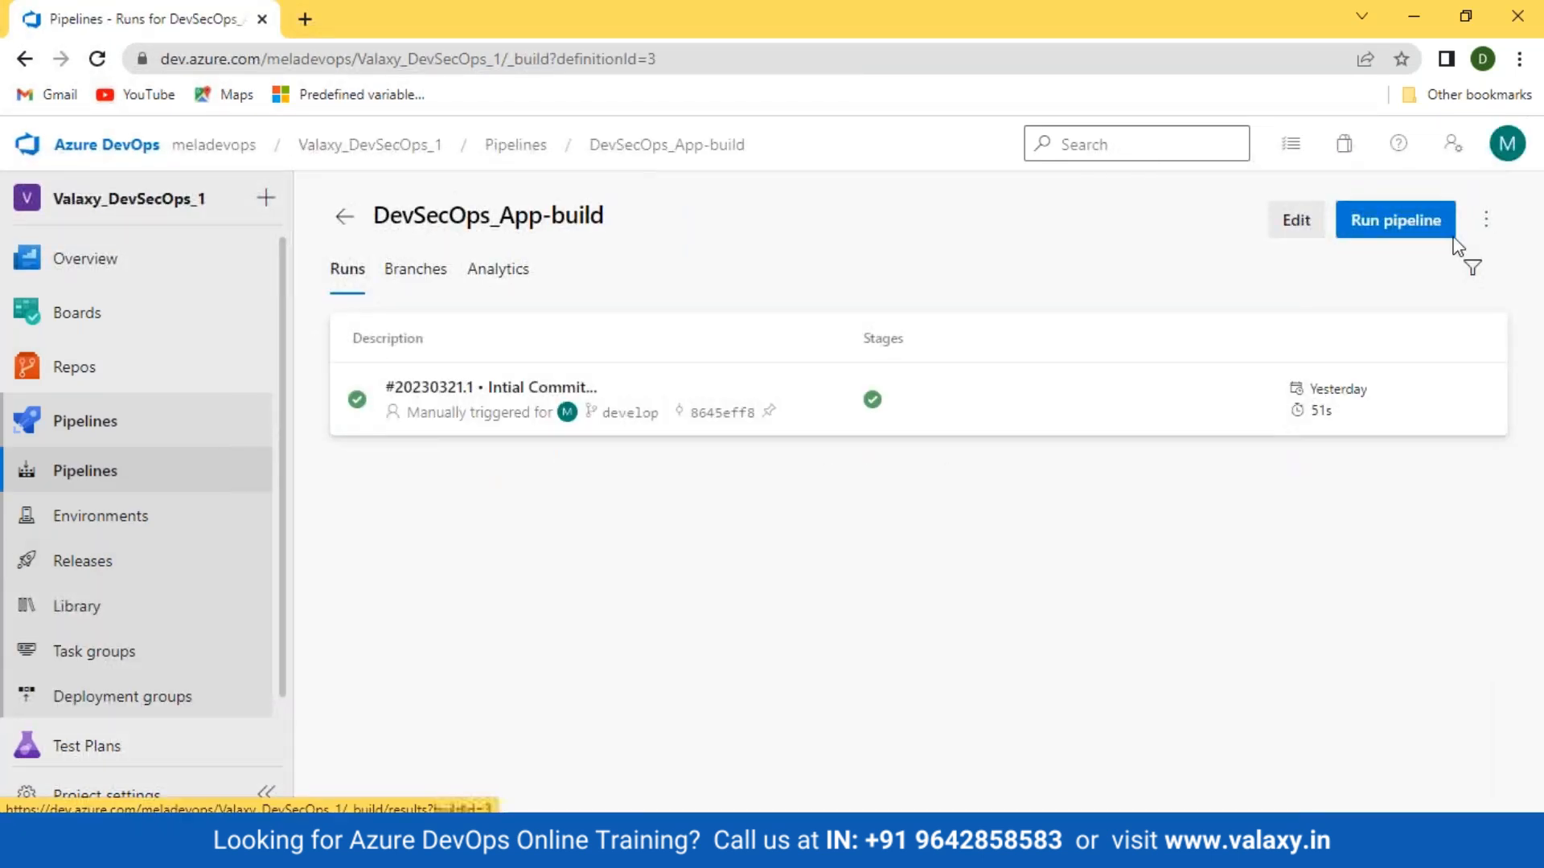
pyautogui.click(1292, 220)
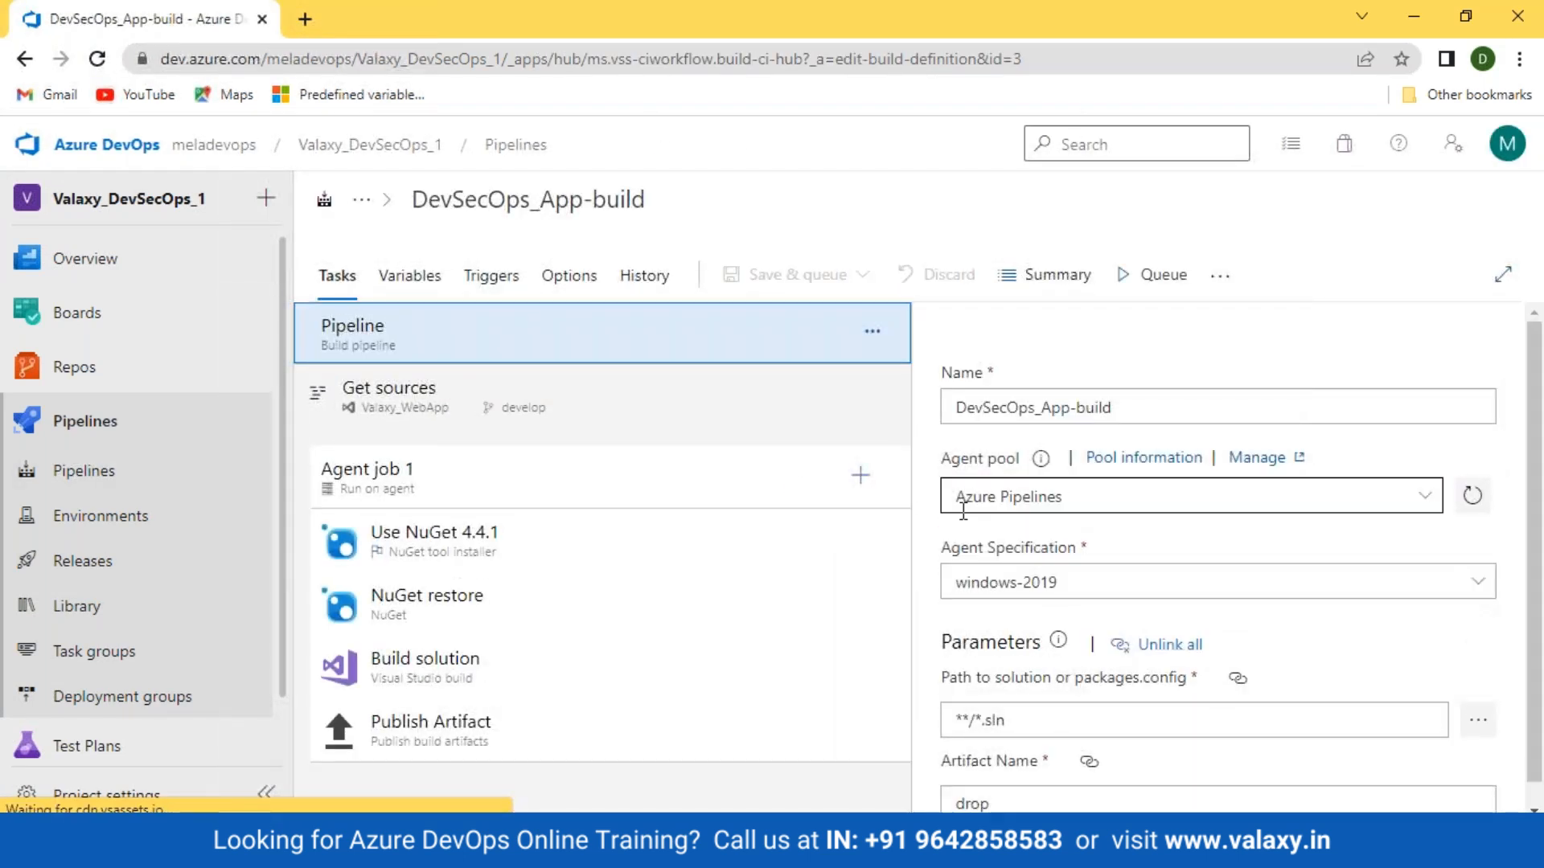
# Step: Review the Use NuGet, NuGet restore, Build solution and Publish Artifact tasks, then return to Pipelines
pyautogui.click(579, 560)
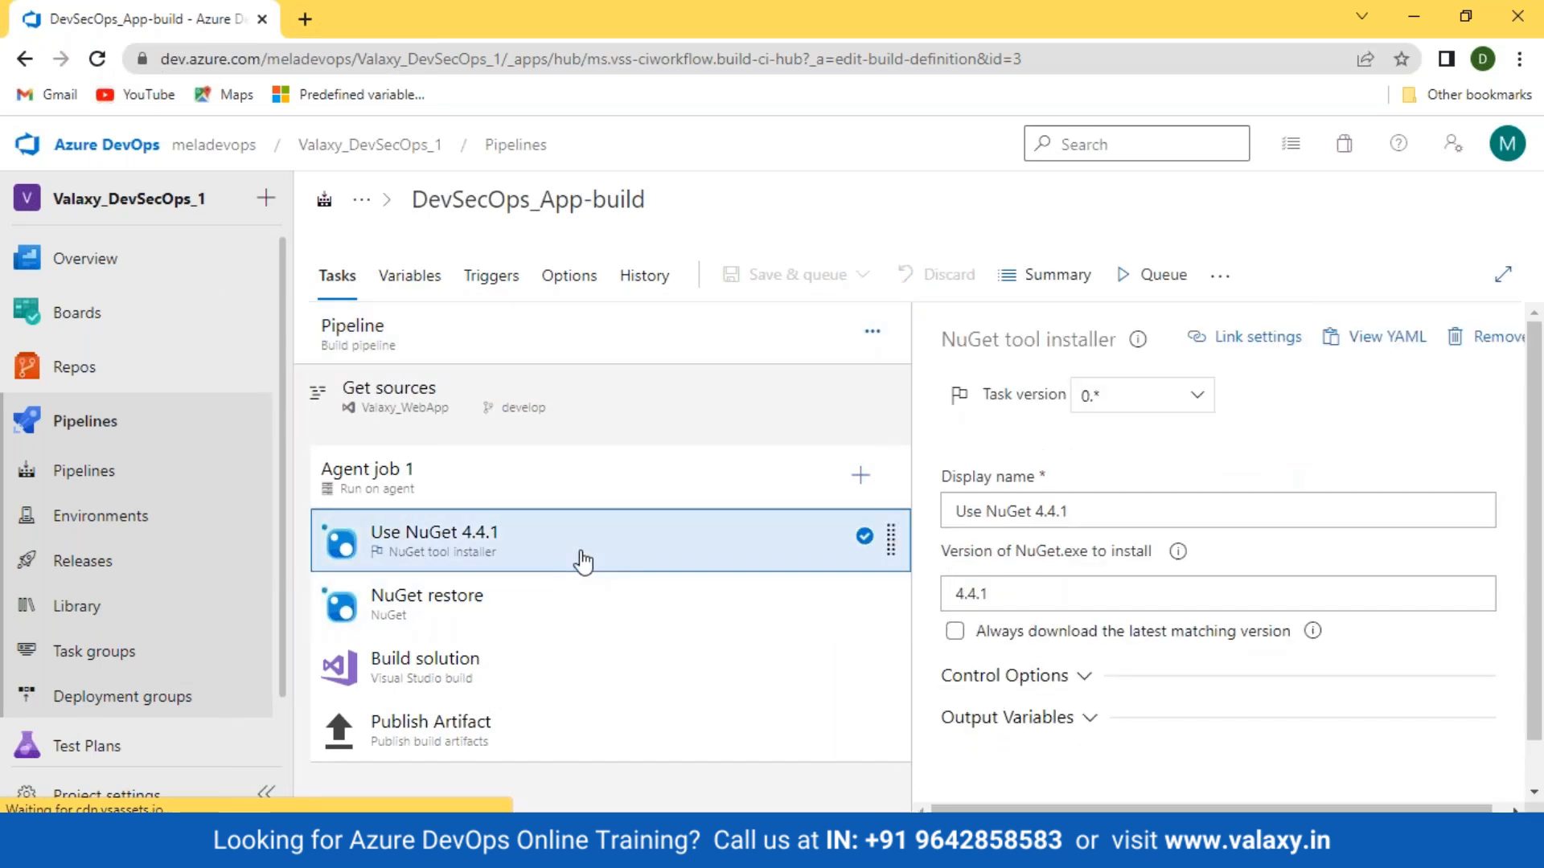
pyautogui.click(530, 620)
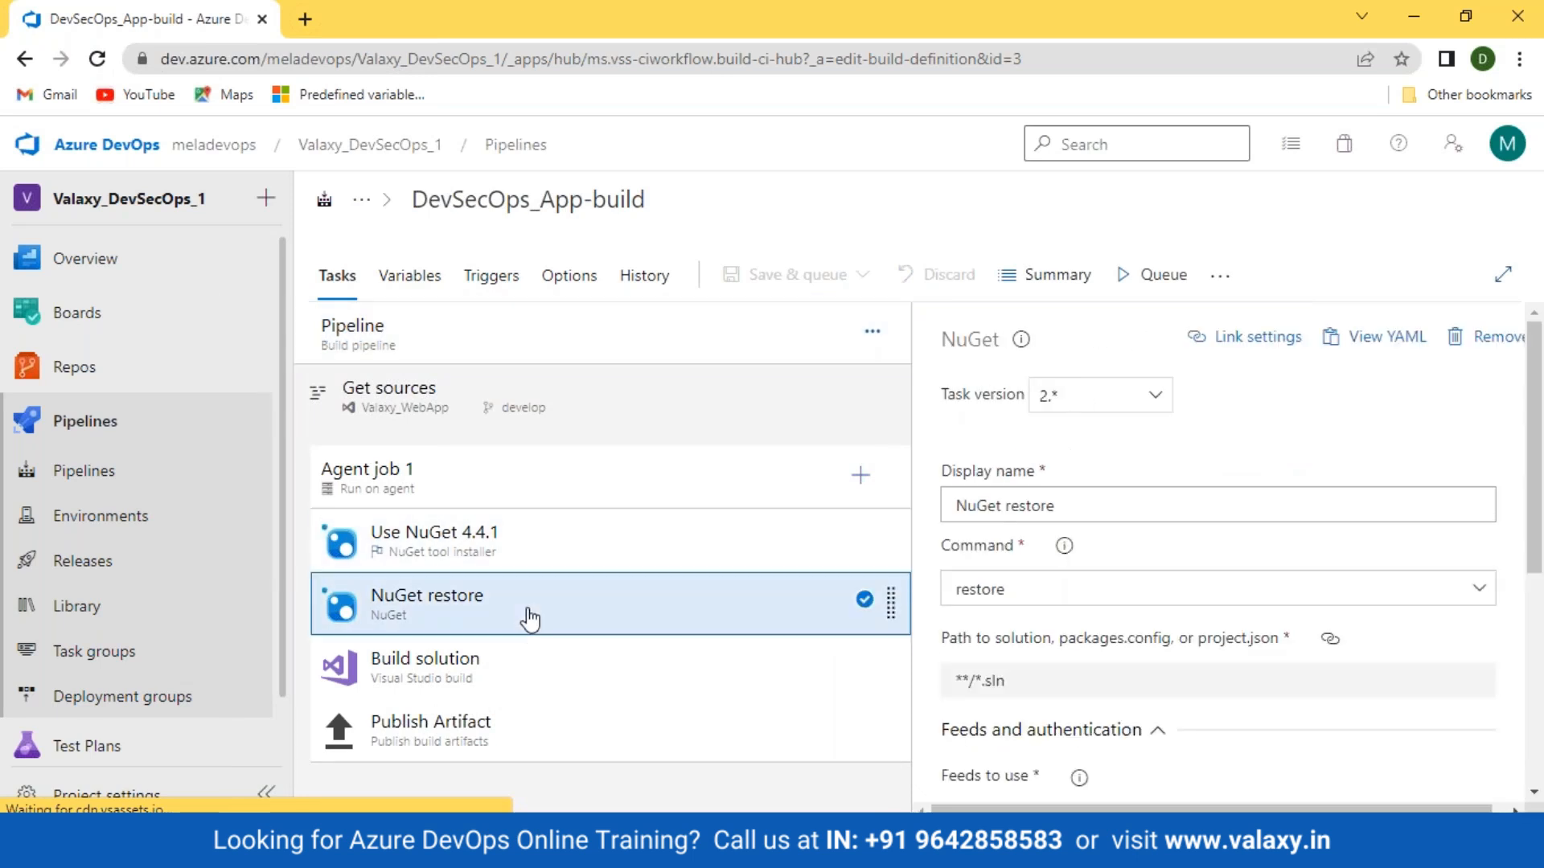
pyautogui.click(481, 674)
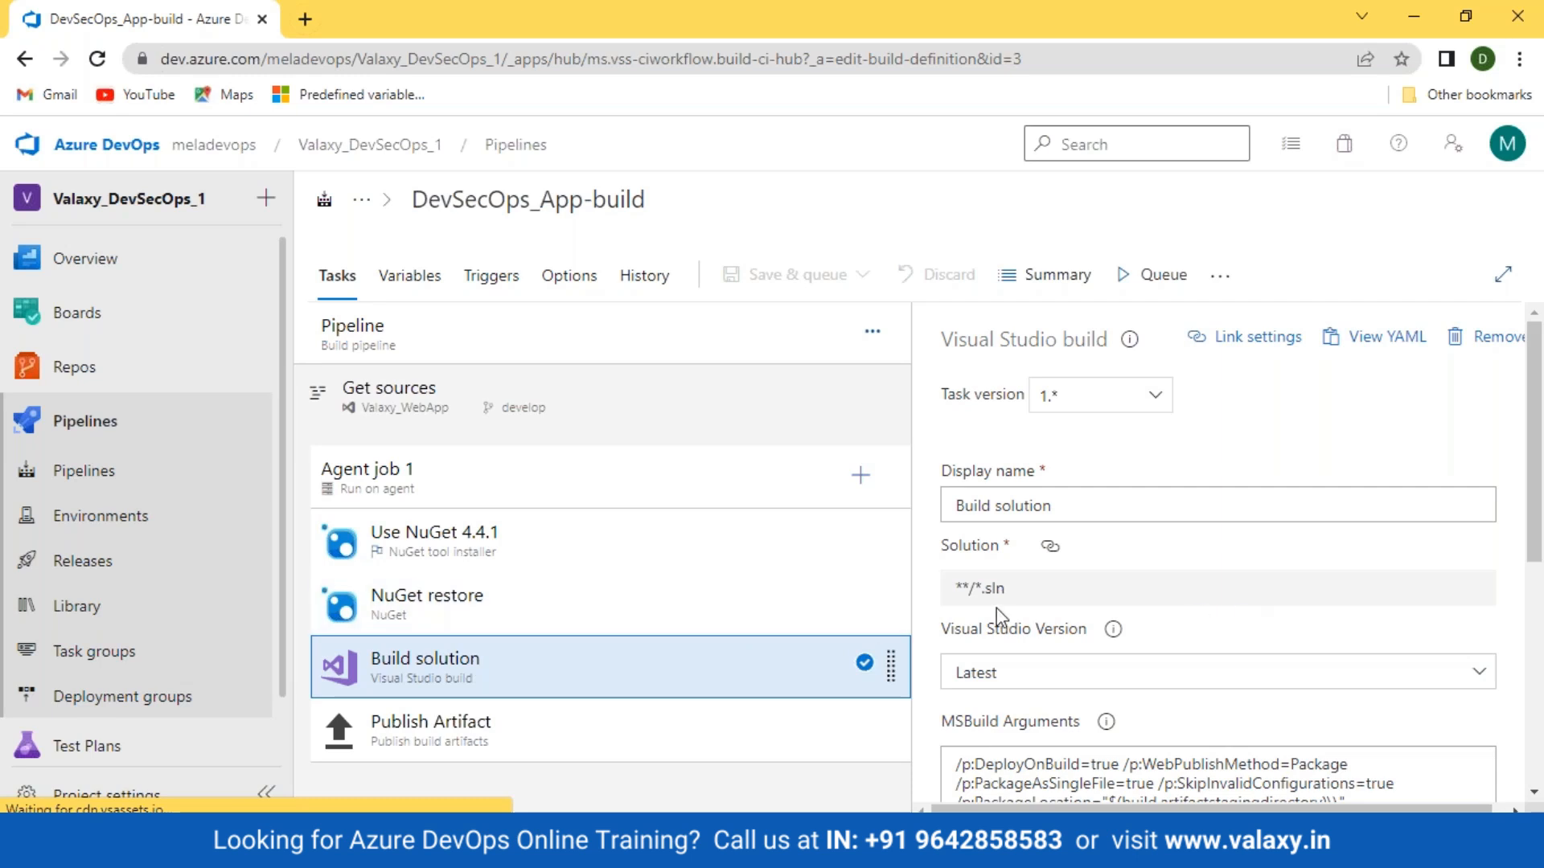
pyautogui.scroll(-4, 996, 608)
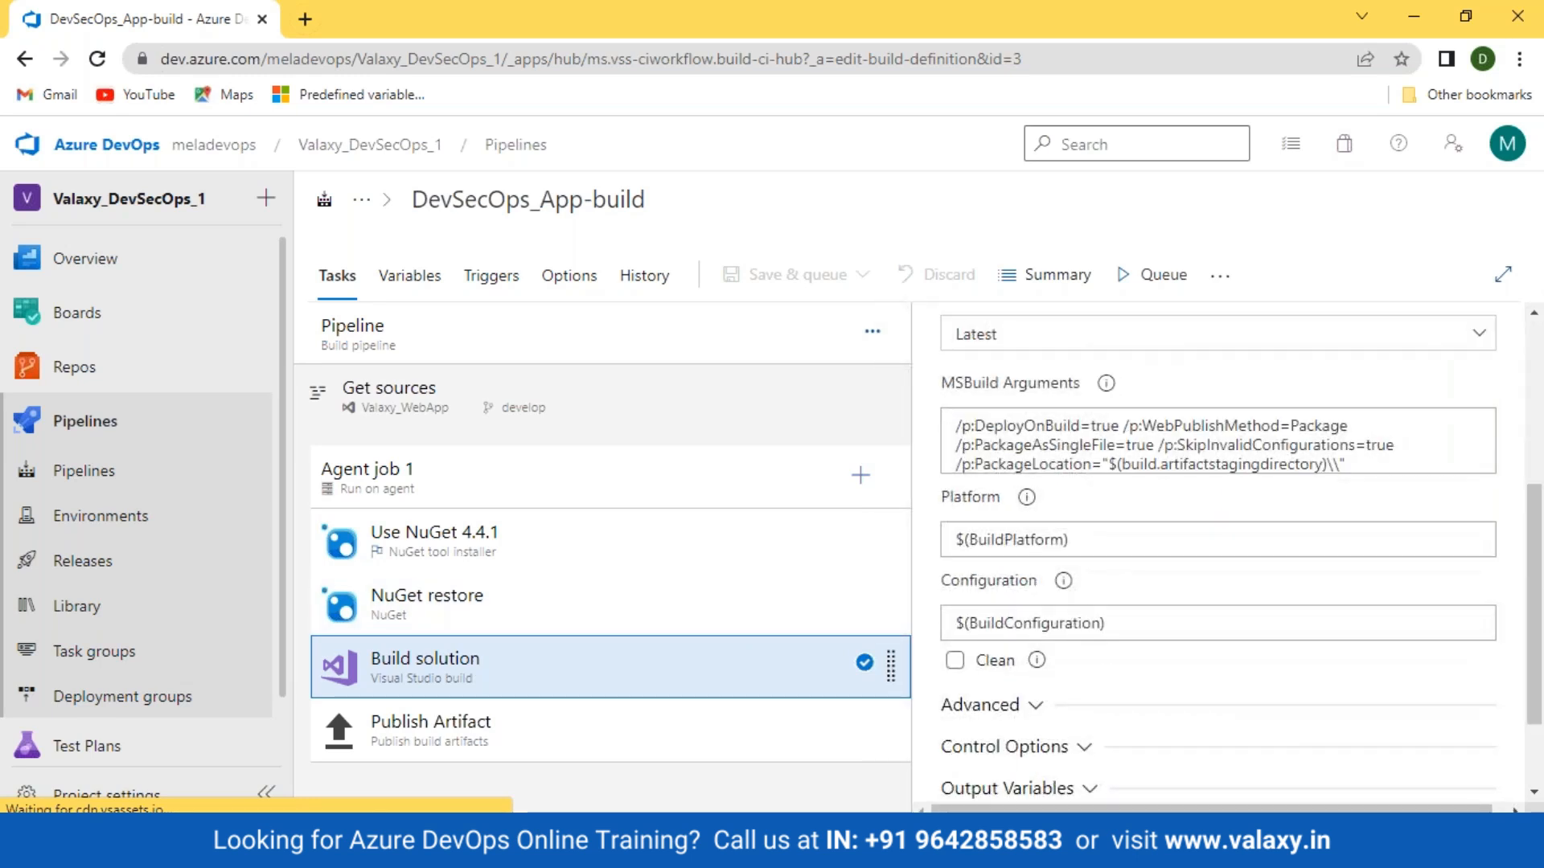
pyautogui.click(461, 718)
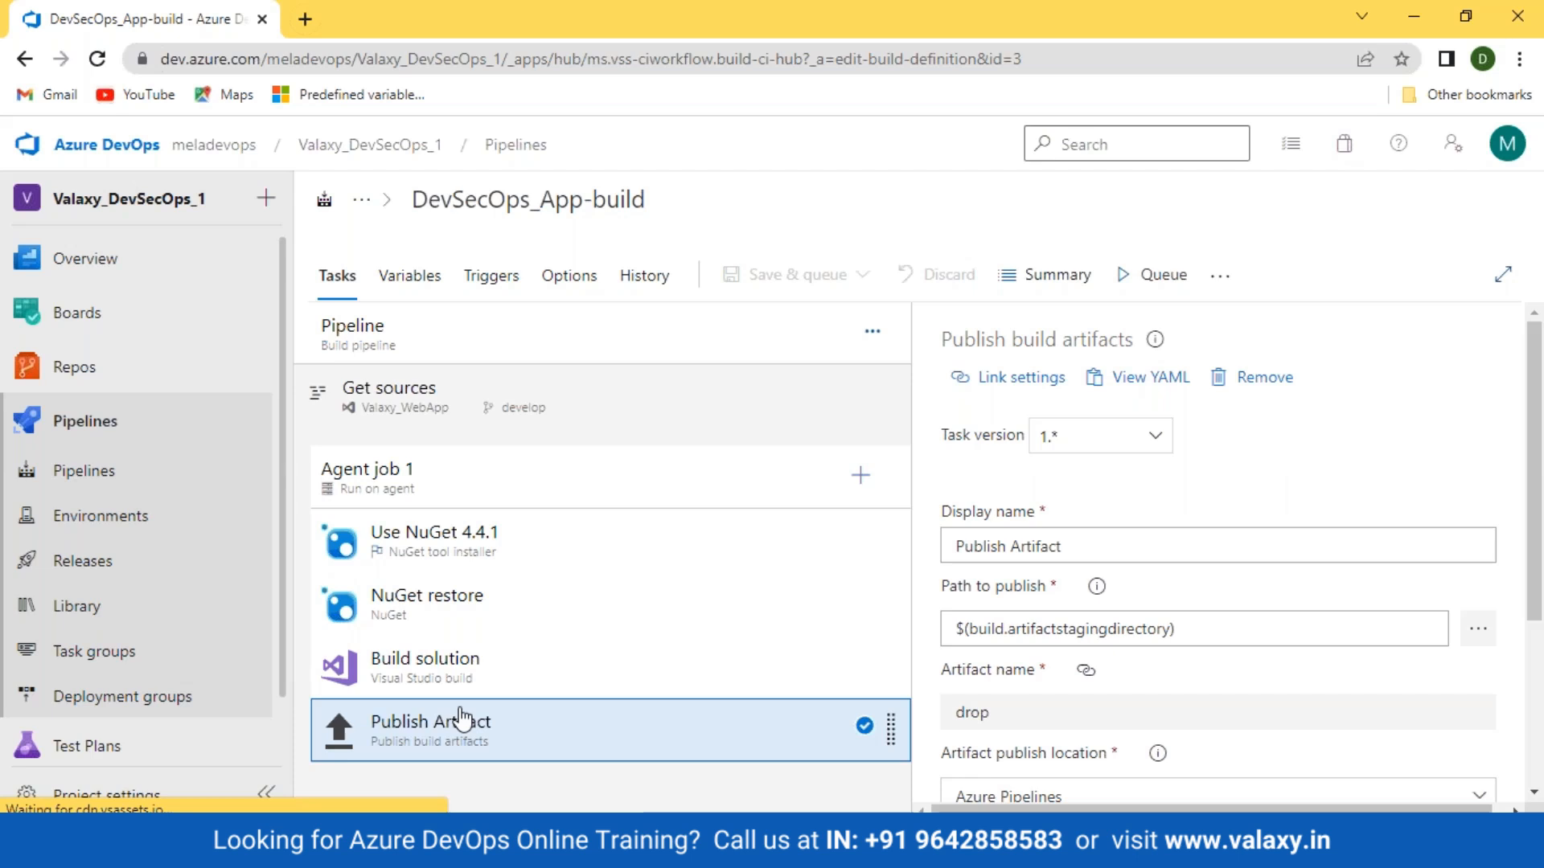
pyautogui.click(71, 479)
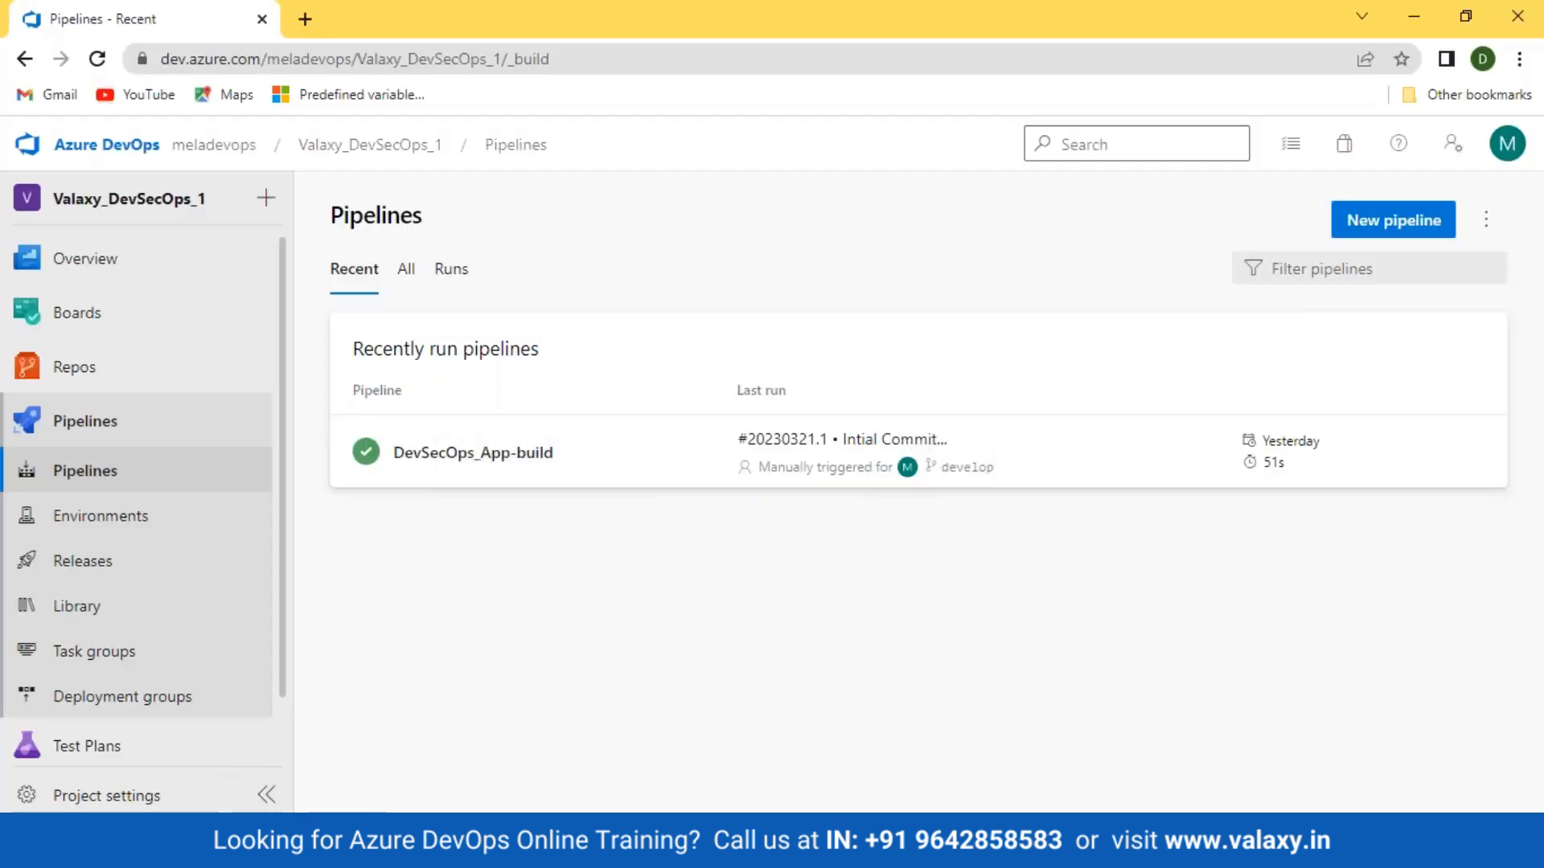
# Step: Edit DevSecOps_App-build and view its Triggers settings
pyautogui.click(433, 480)
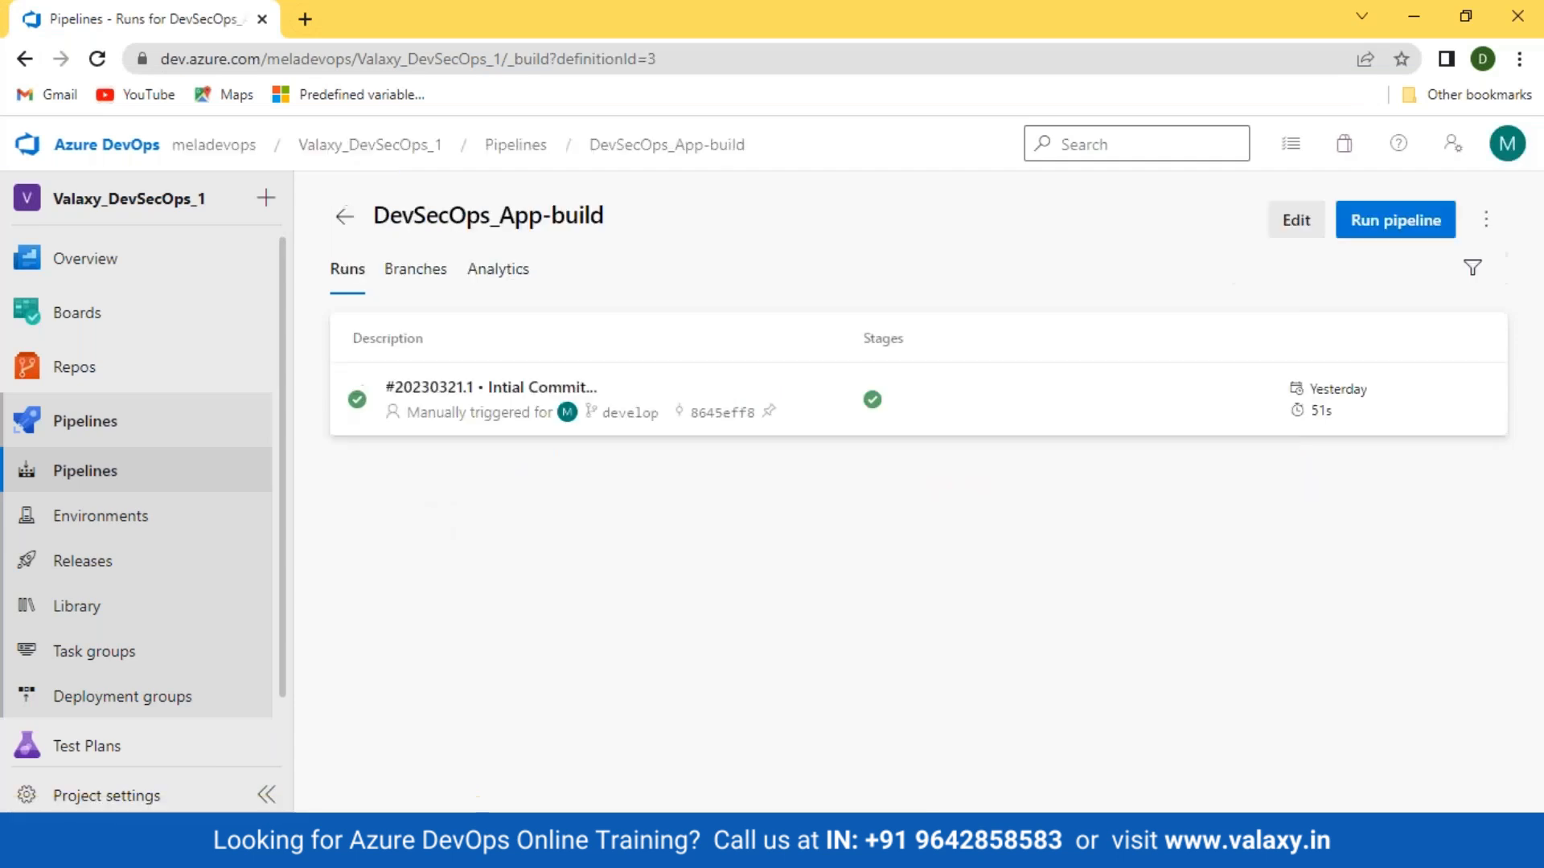
pyautogui.click(1287, 231)
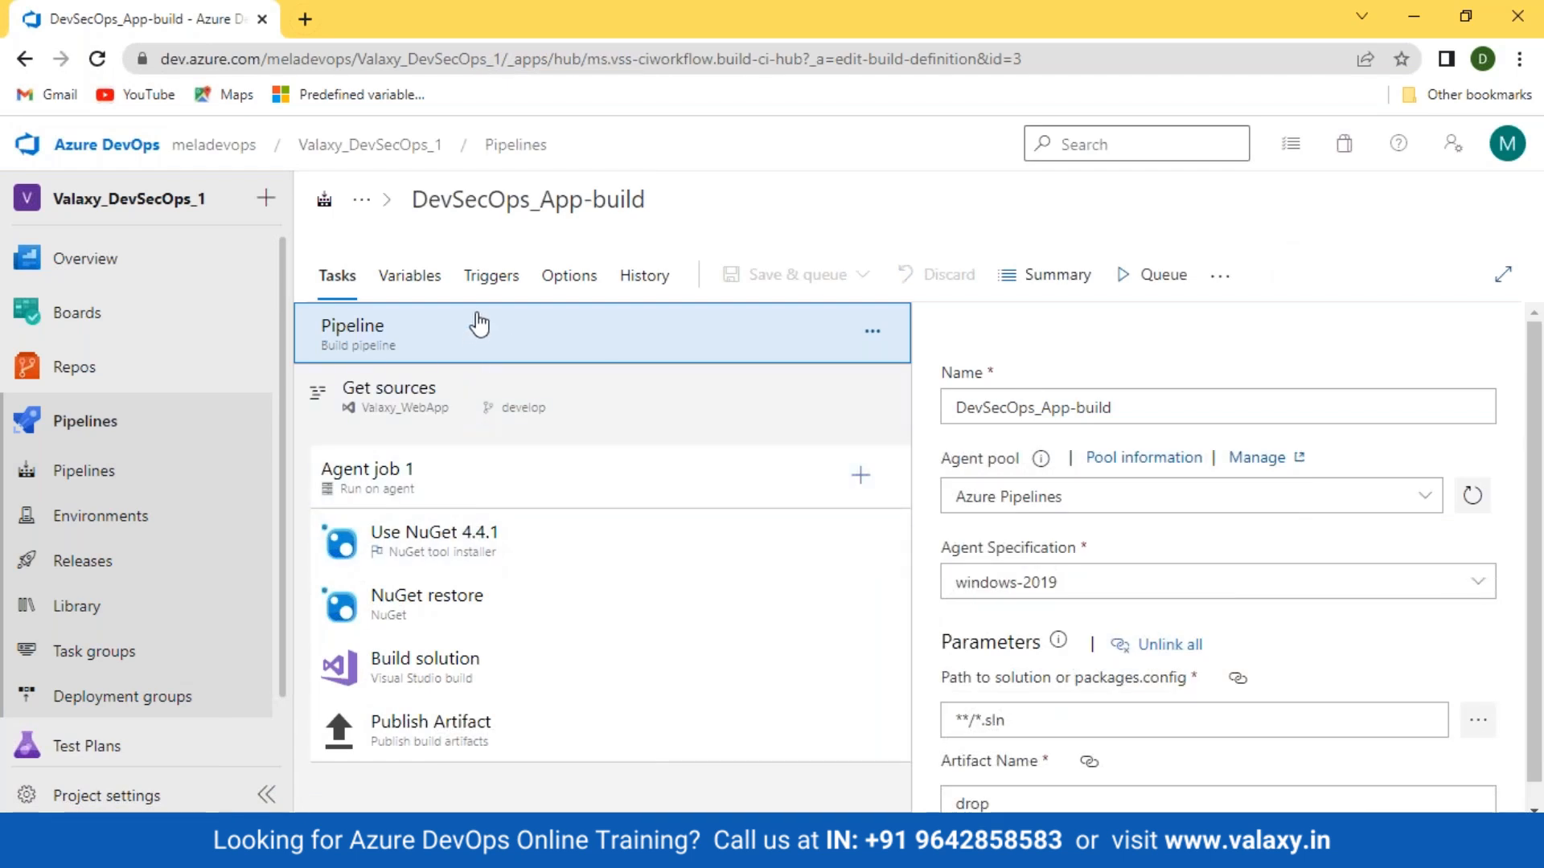
pyautogui.click(491, 276)
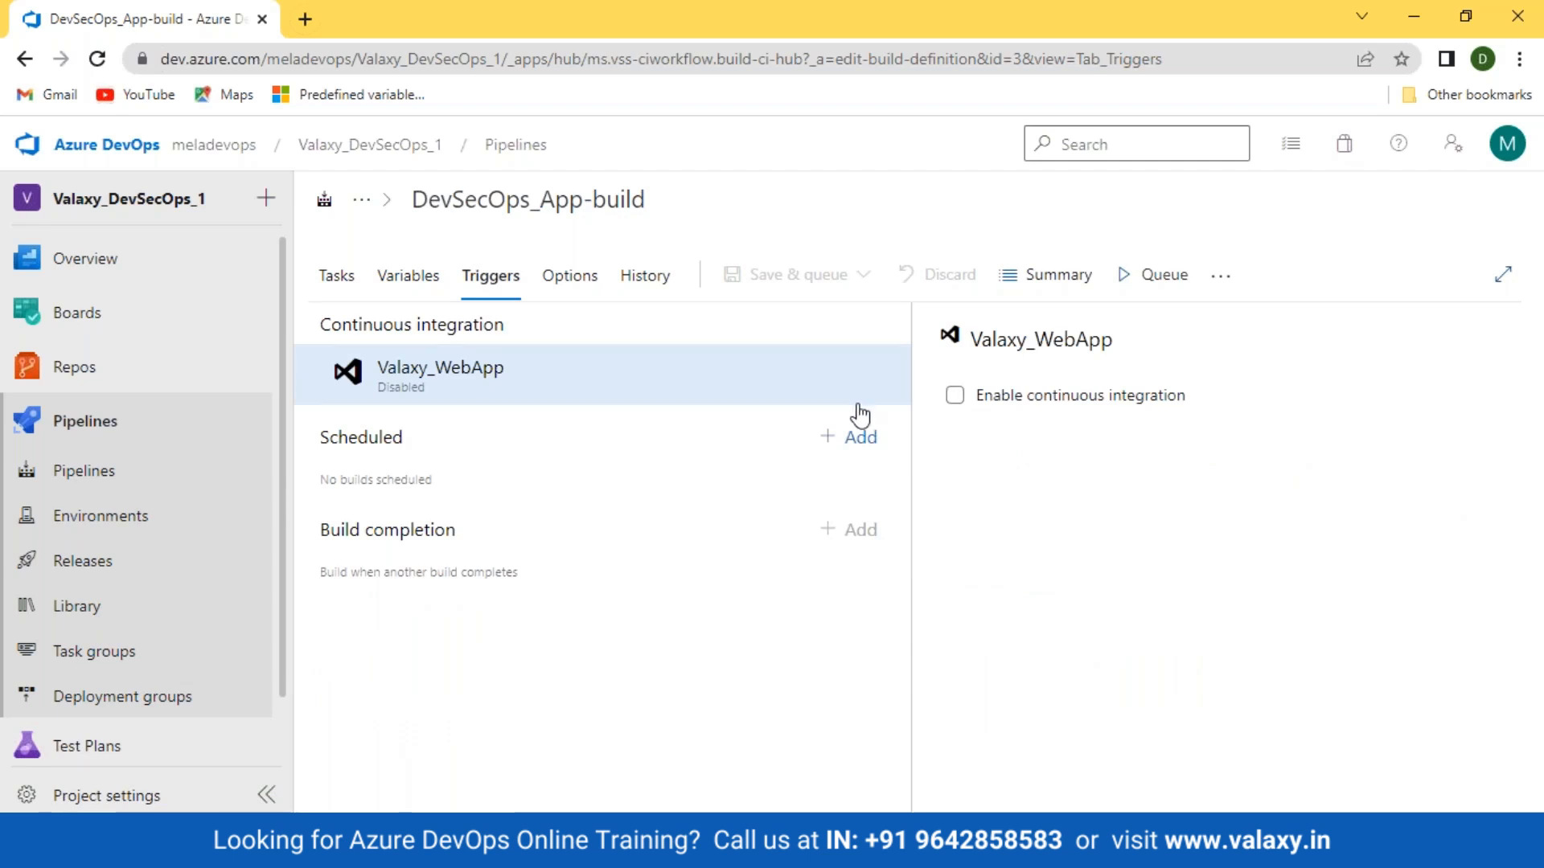
# Step: Enable continuous integration for Valaxy_WebApp, keeping develop as the branch filter
pyautogui.click(955, 396)
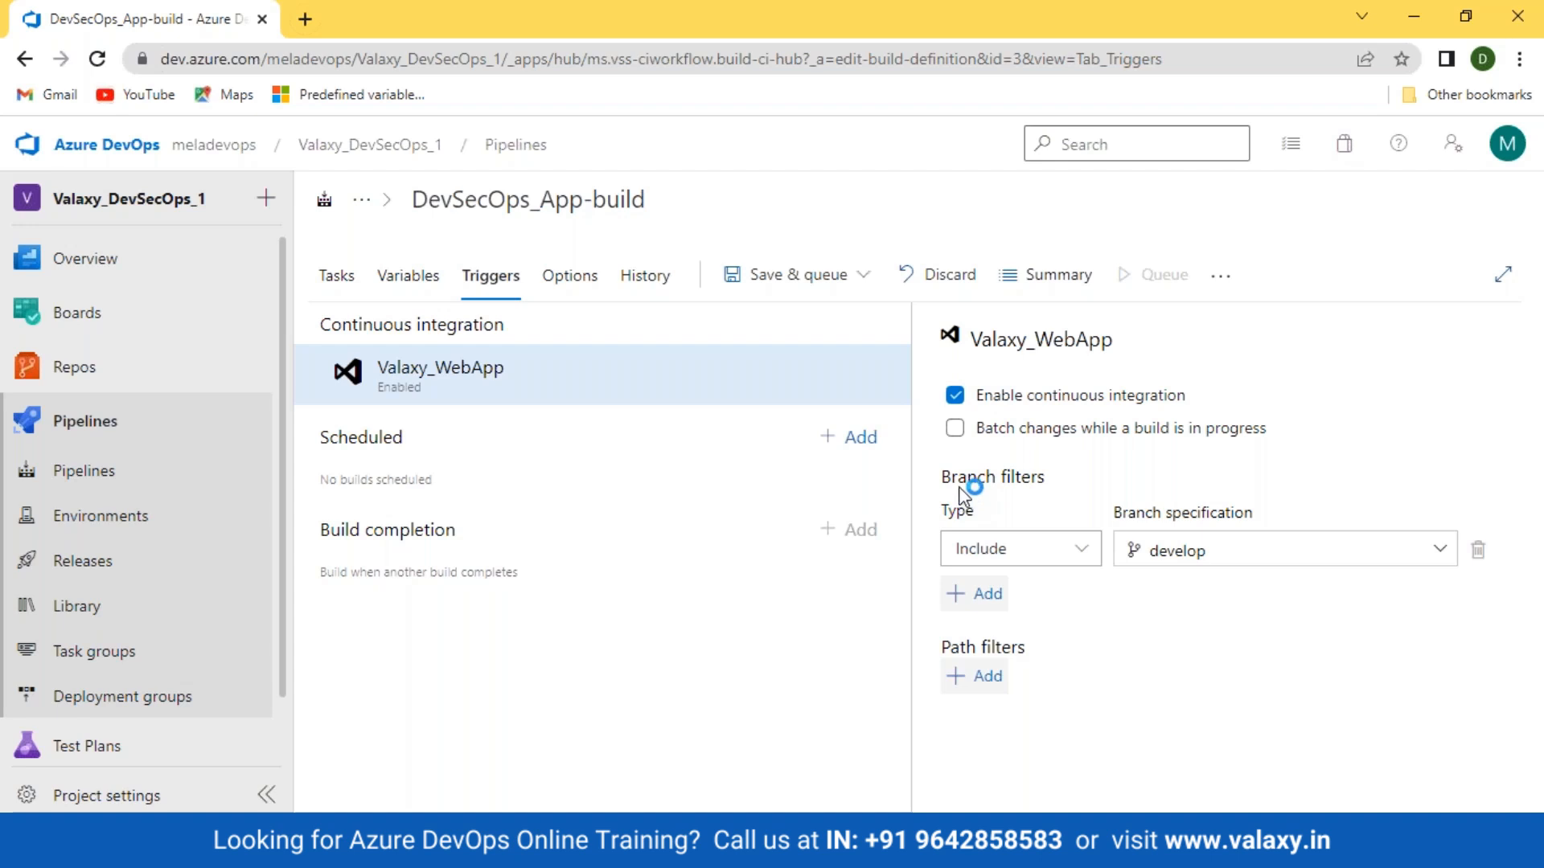
pyautogui.click(1240, 557)
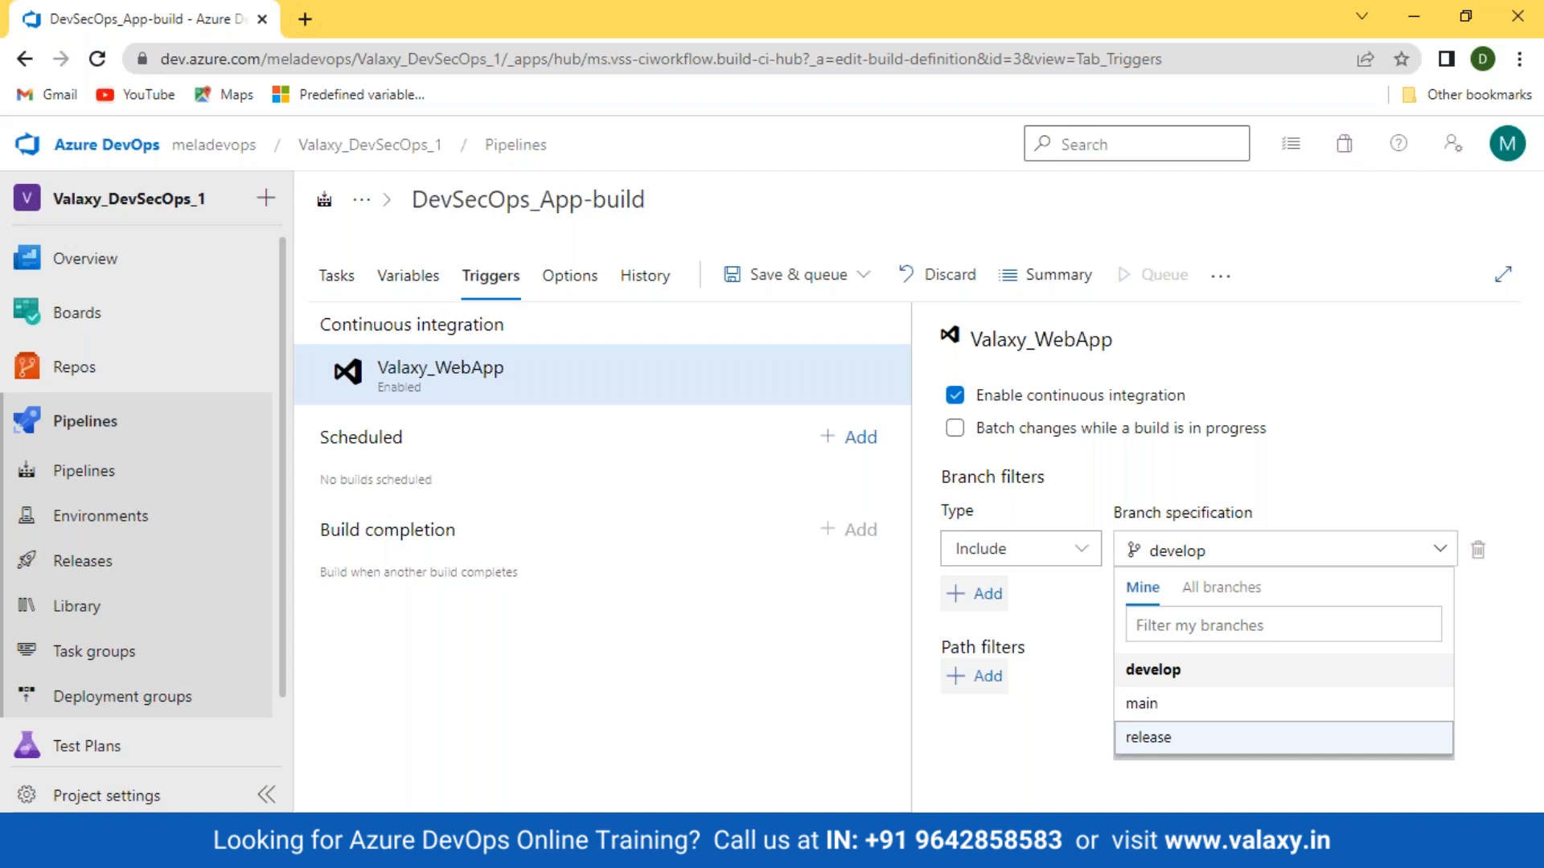
pyautogui.click(1058, 788)
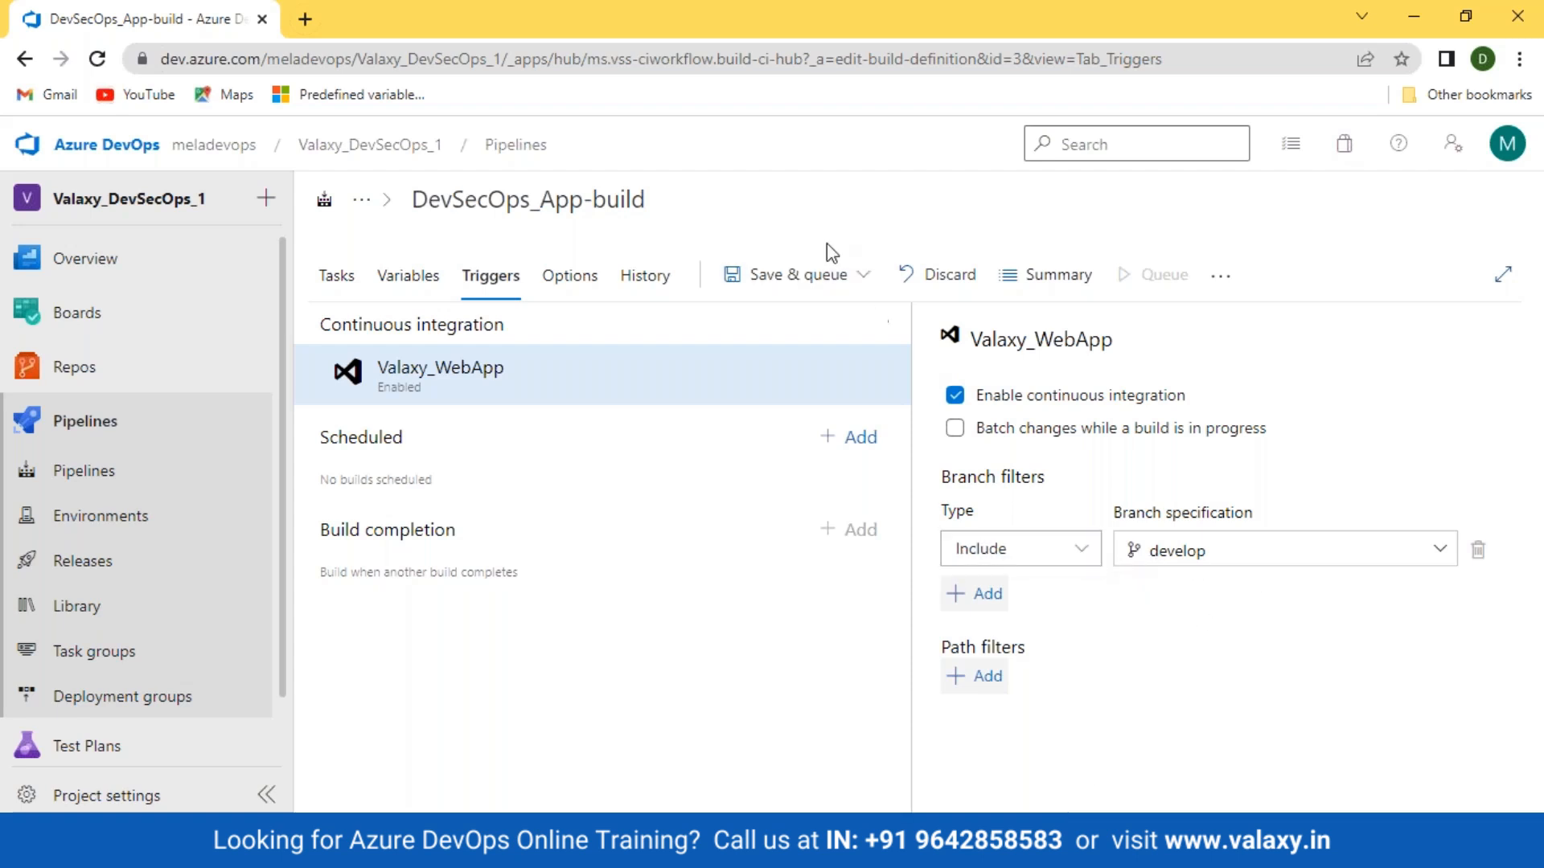
# Step: Save the pipeline without queuing a build and return to the Pipelines list
pyautogui.click(838, 277)
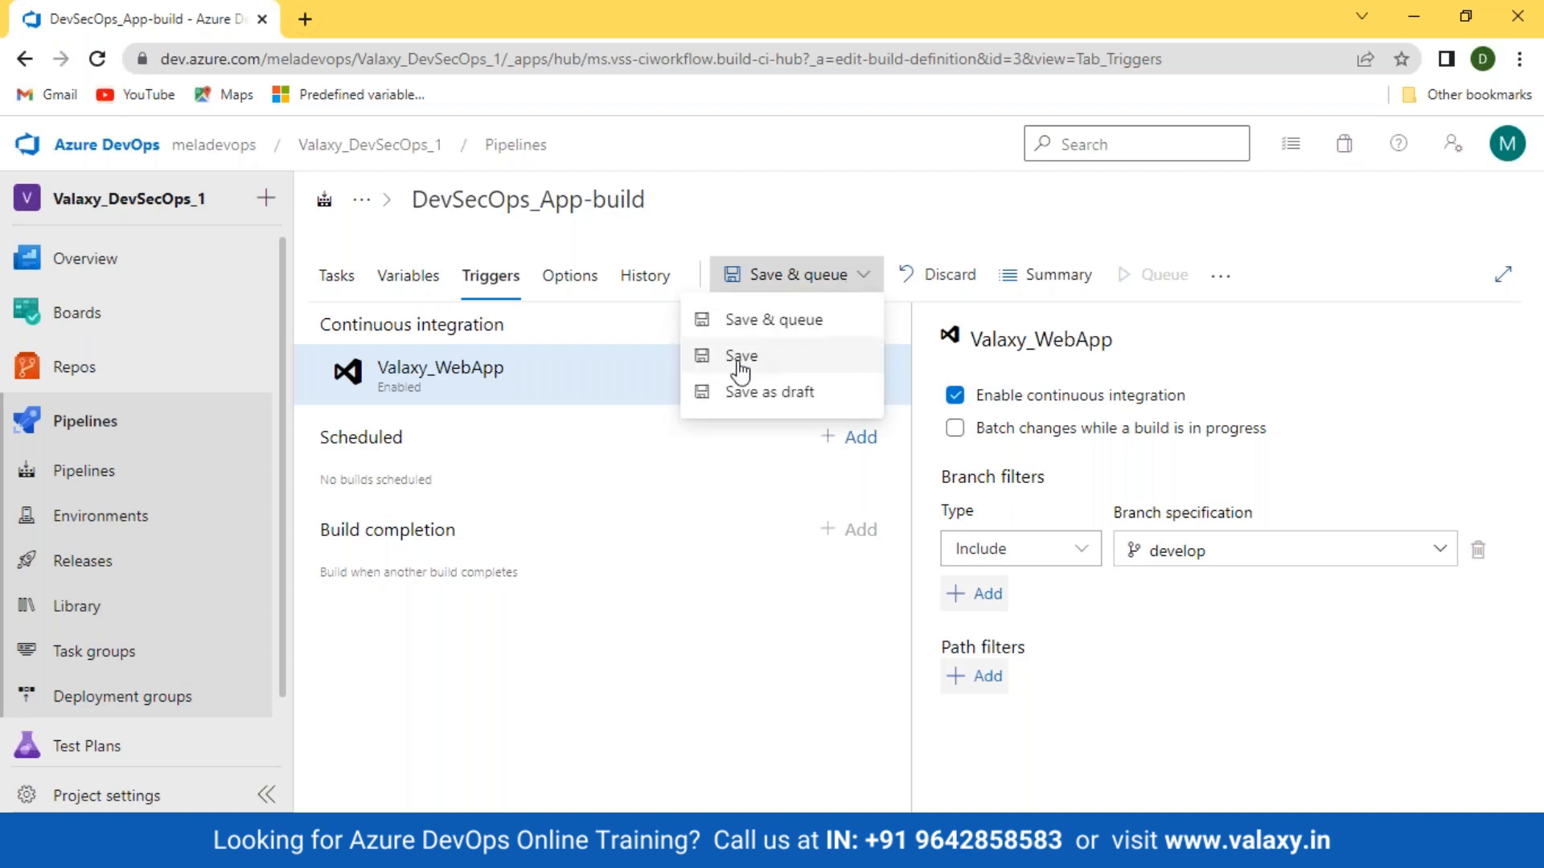
pyautogui.click(734, 356)
pyautogui.click(863, 565)
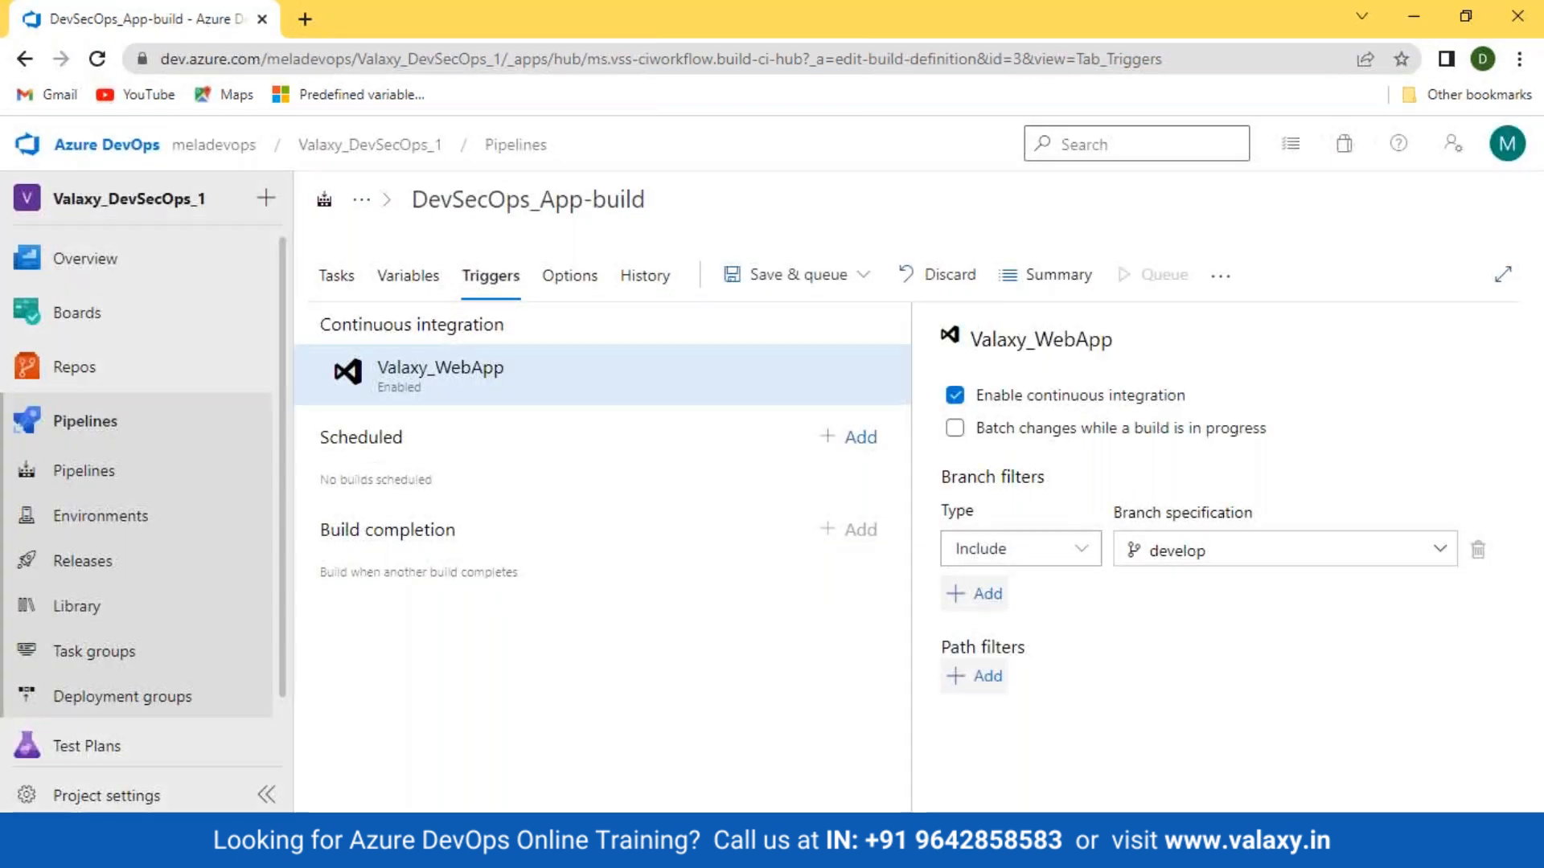
pyautogui.click(93, 438)
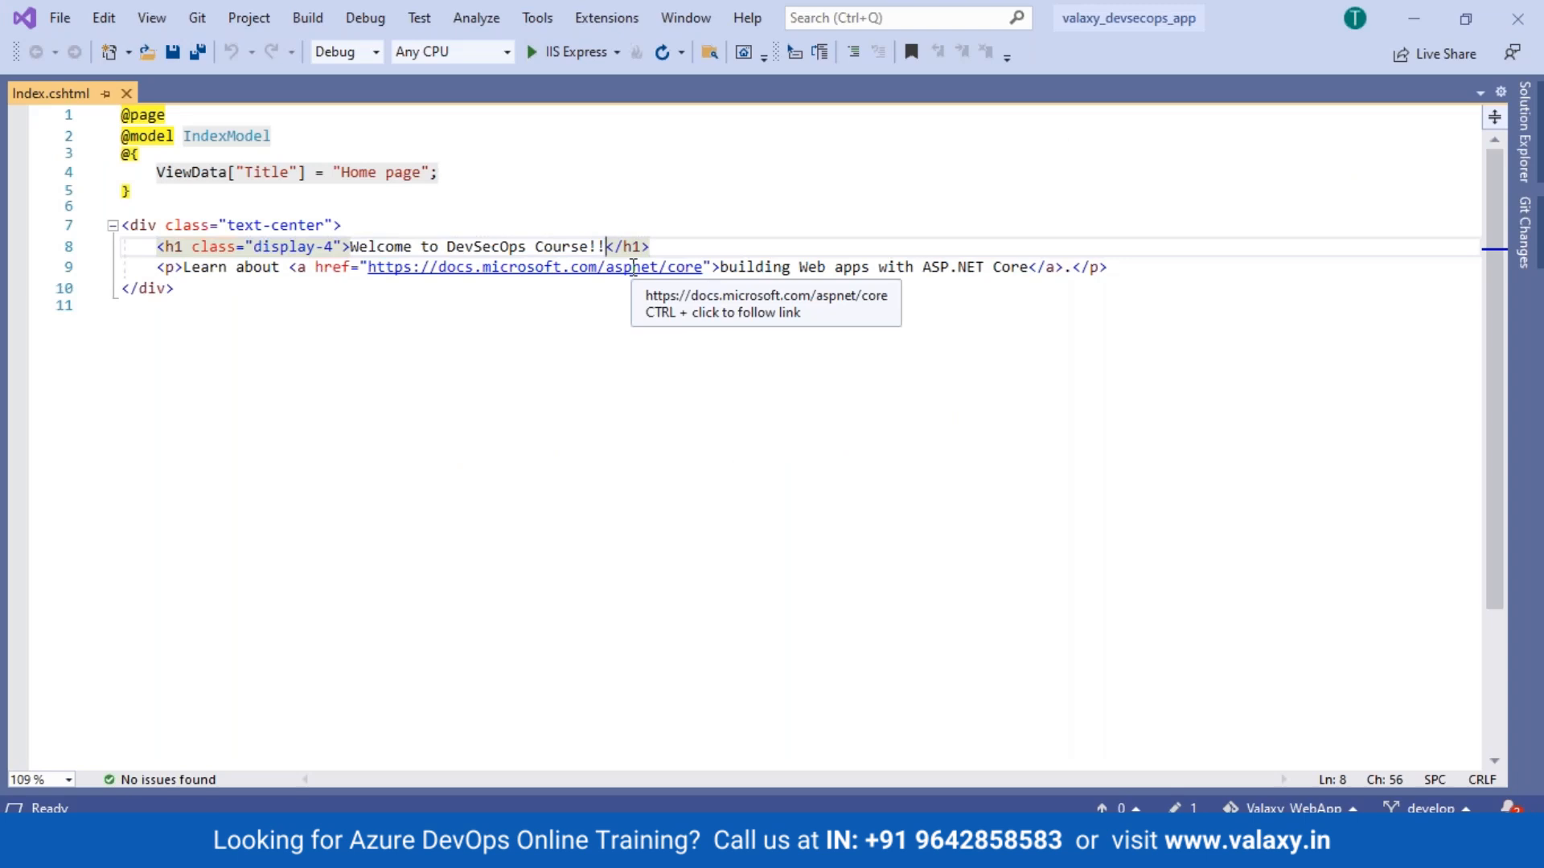
# Step: Append 'Testing CI!!' to the Index.cshtml heading, save all files, and build the solution
pyautogui.write('Testing')
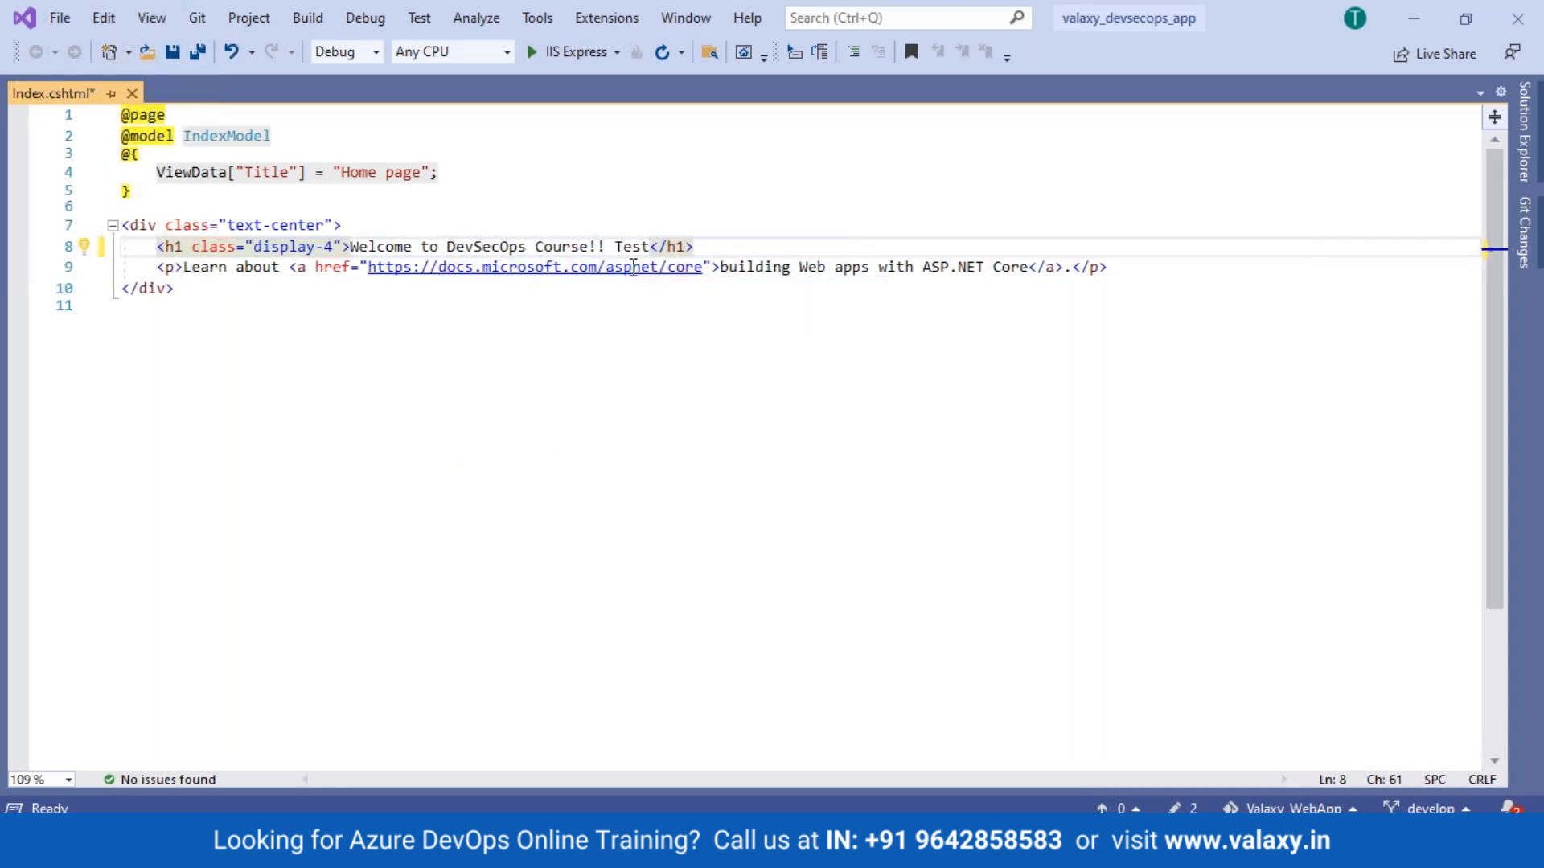
pyautogui.write(' CI')
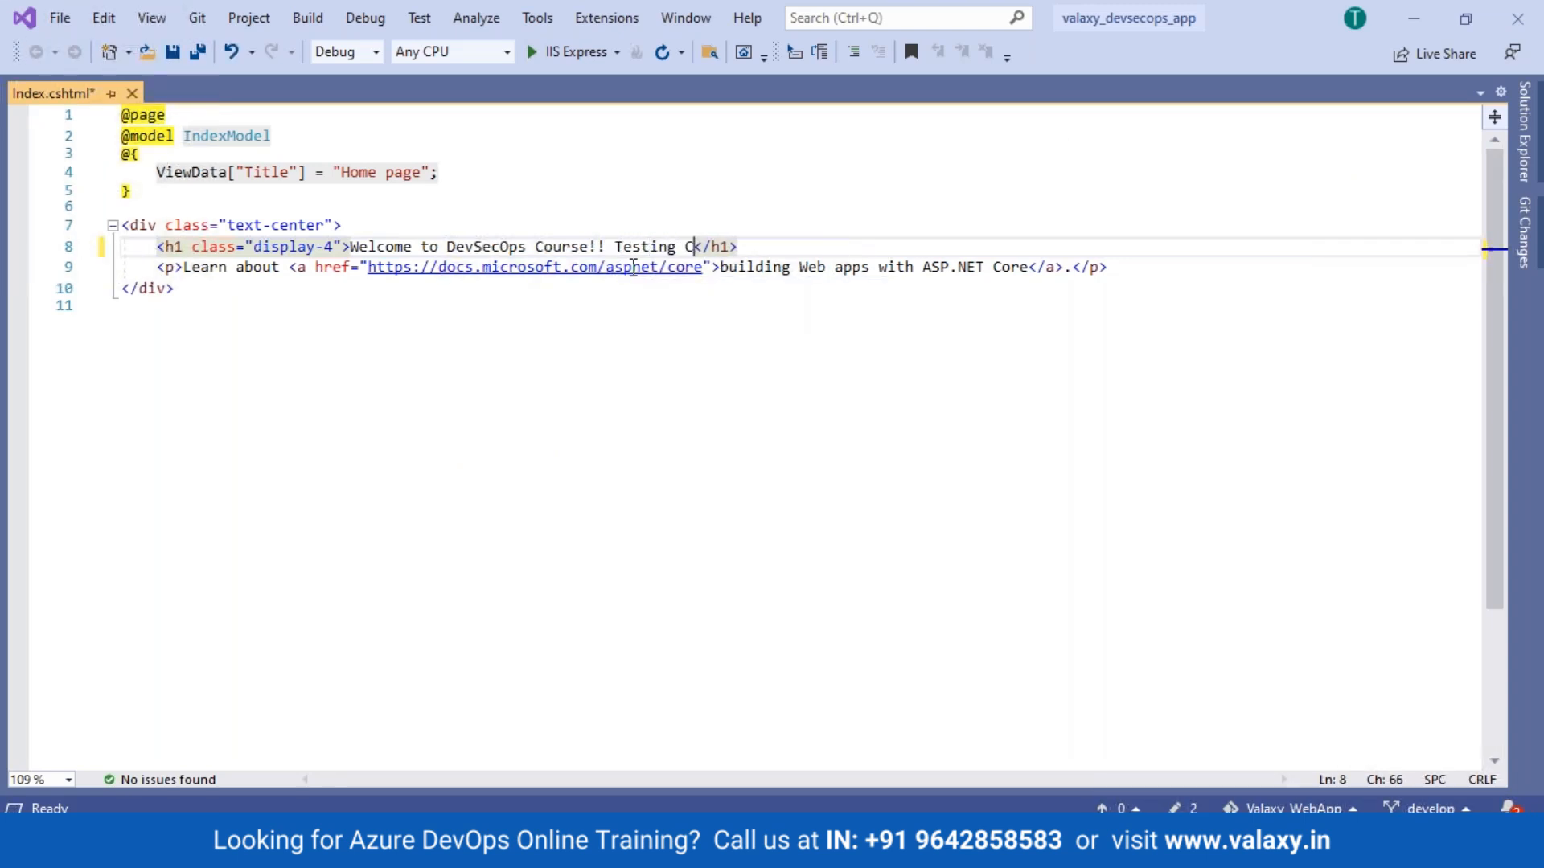
pyautogui.write('!!')
pyautogui.click(190, 59)
pyautogui.click(308, 18)
pyautogui.click(320, 45)
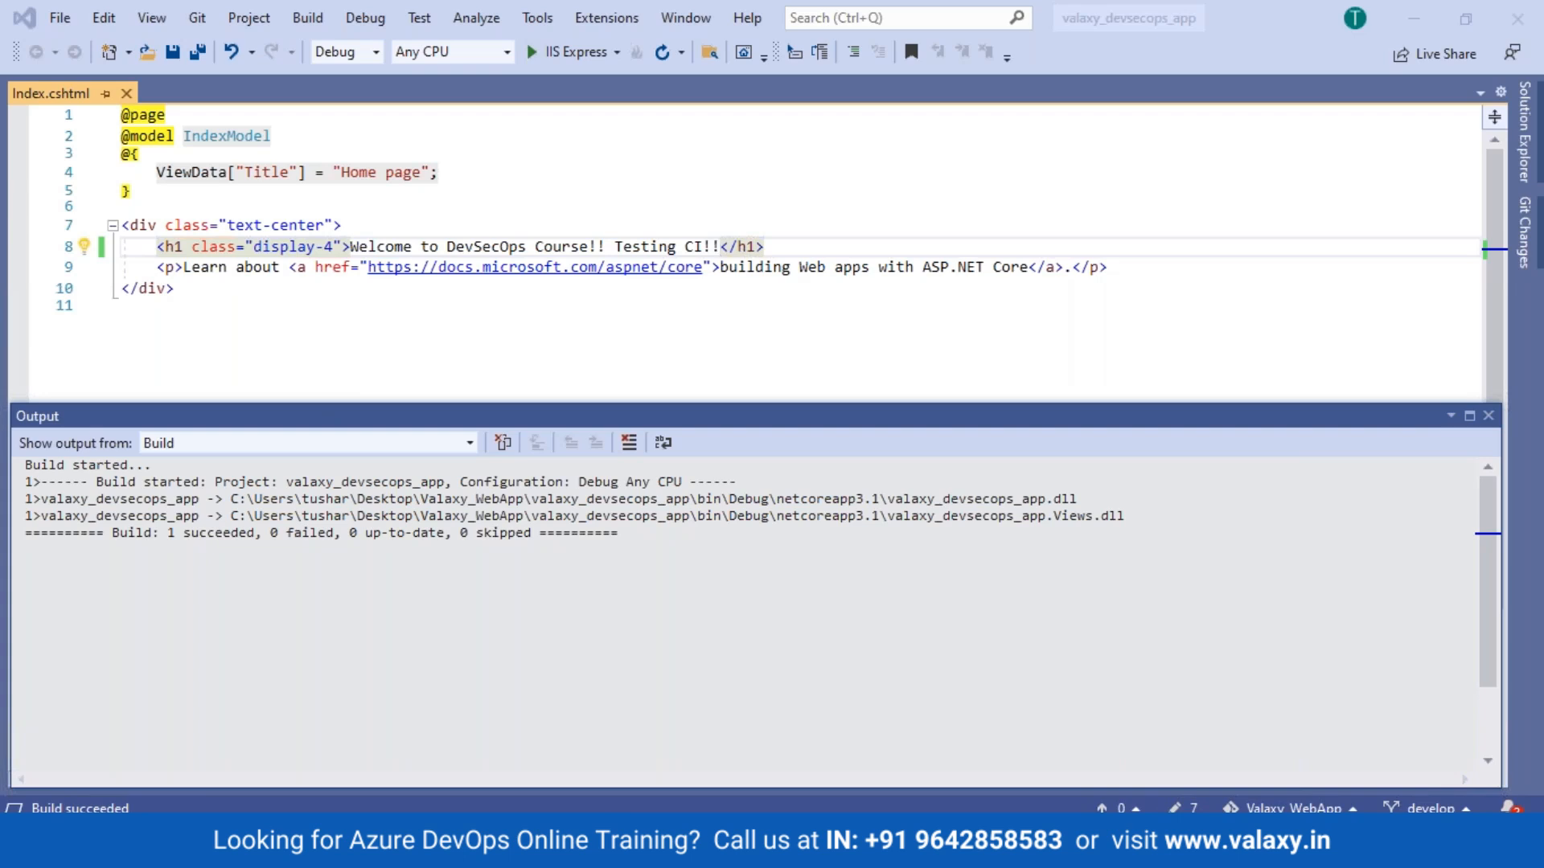
pyautogui.click(1489, 416)
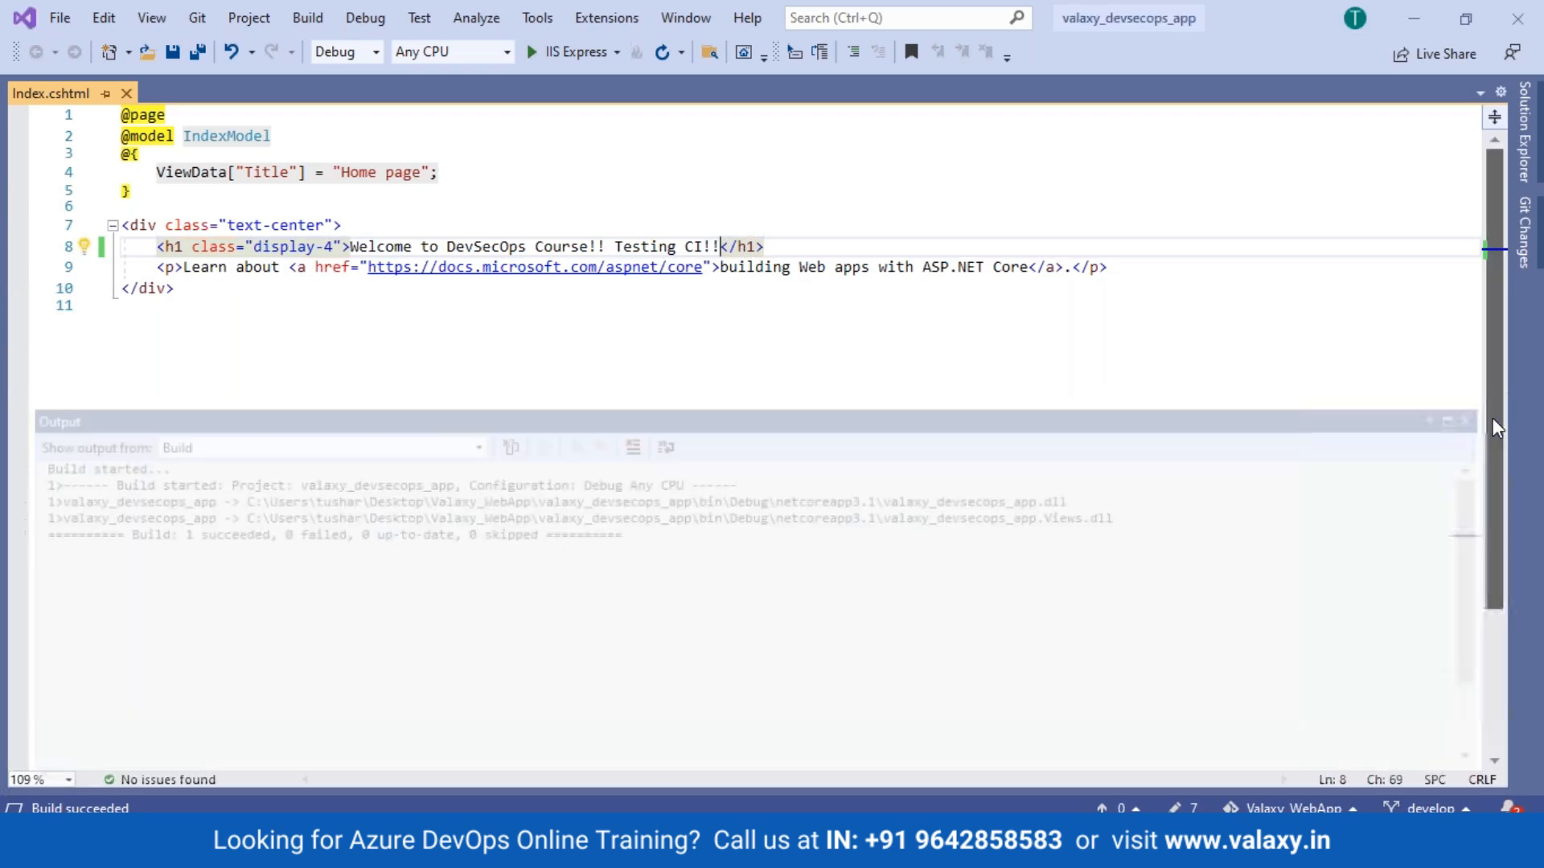
pyautogui.click(1522, 158)
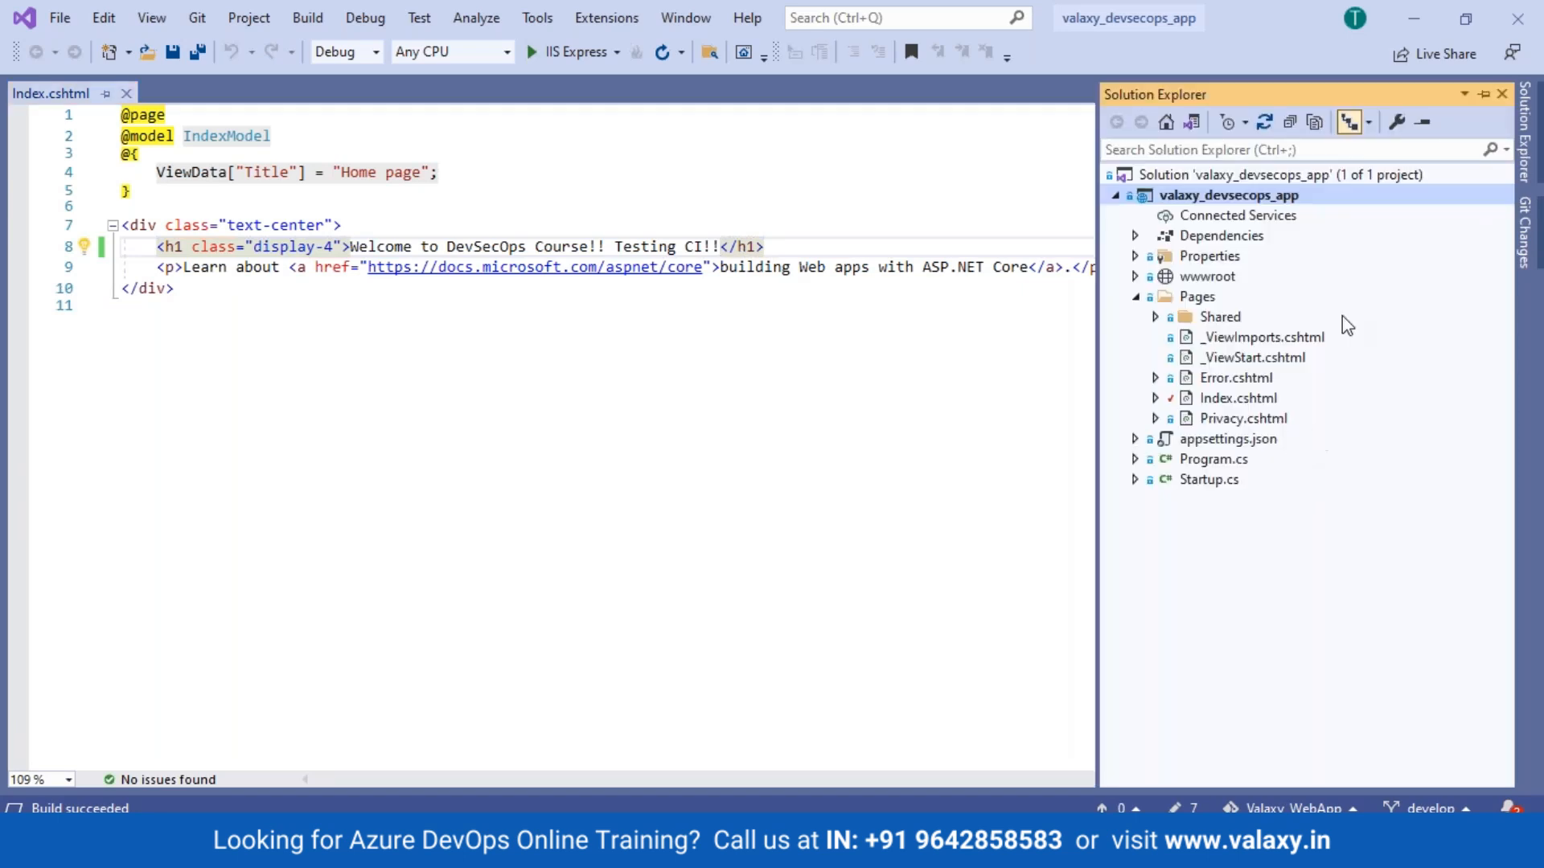
pyautogui.rightClick(1216, 197)
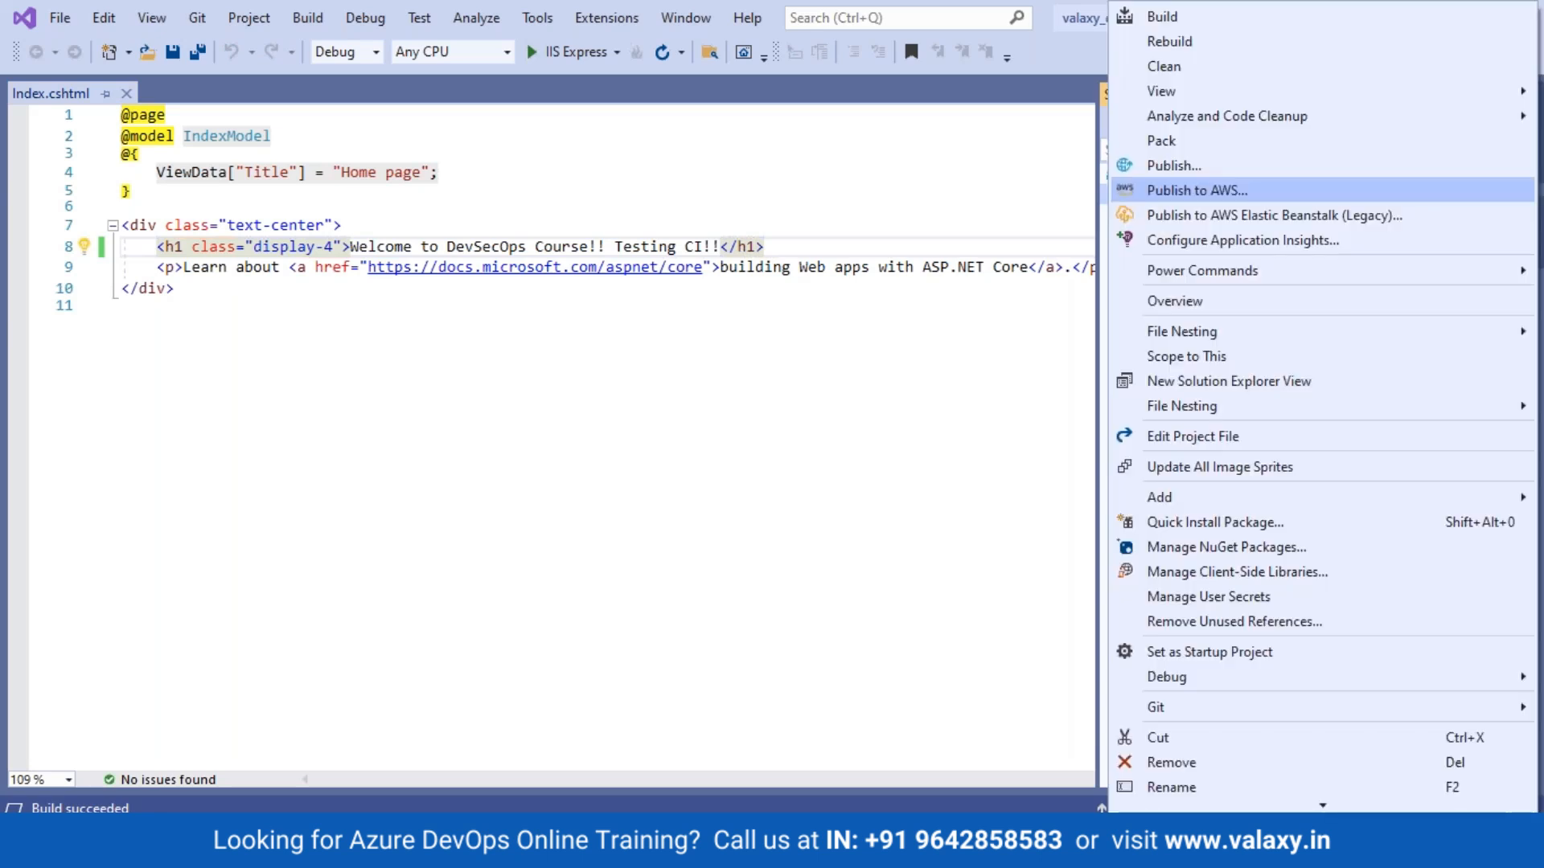
pyautogui.scroll(-5, 1213, 510)
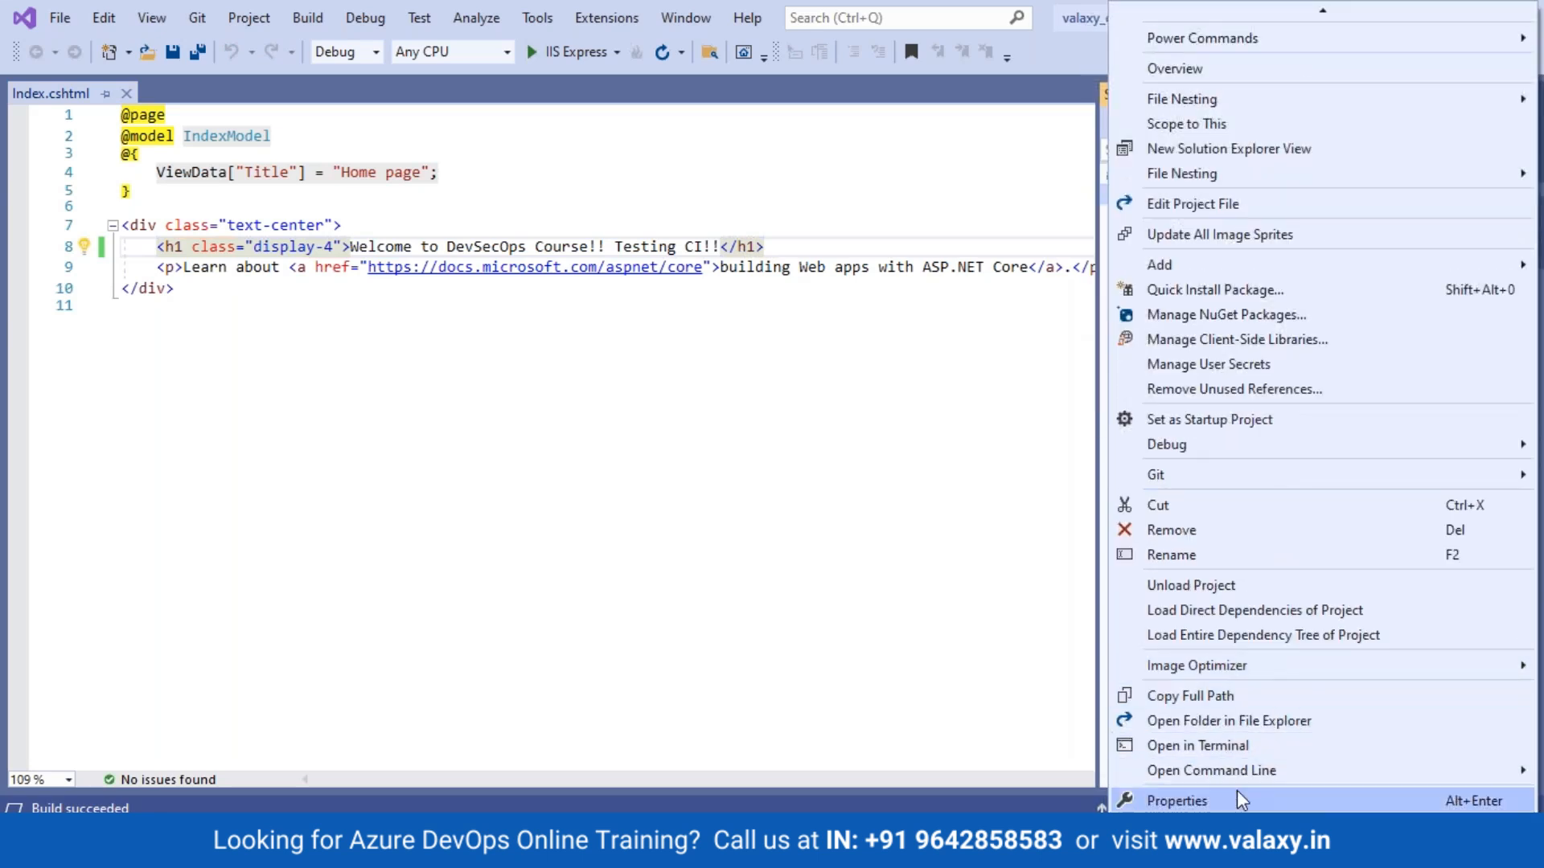
pyautogui.click(1189, 801)
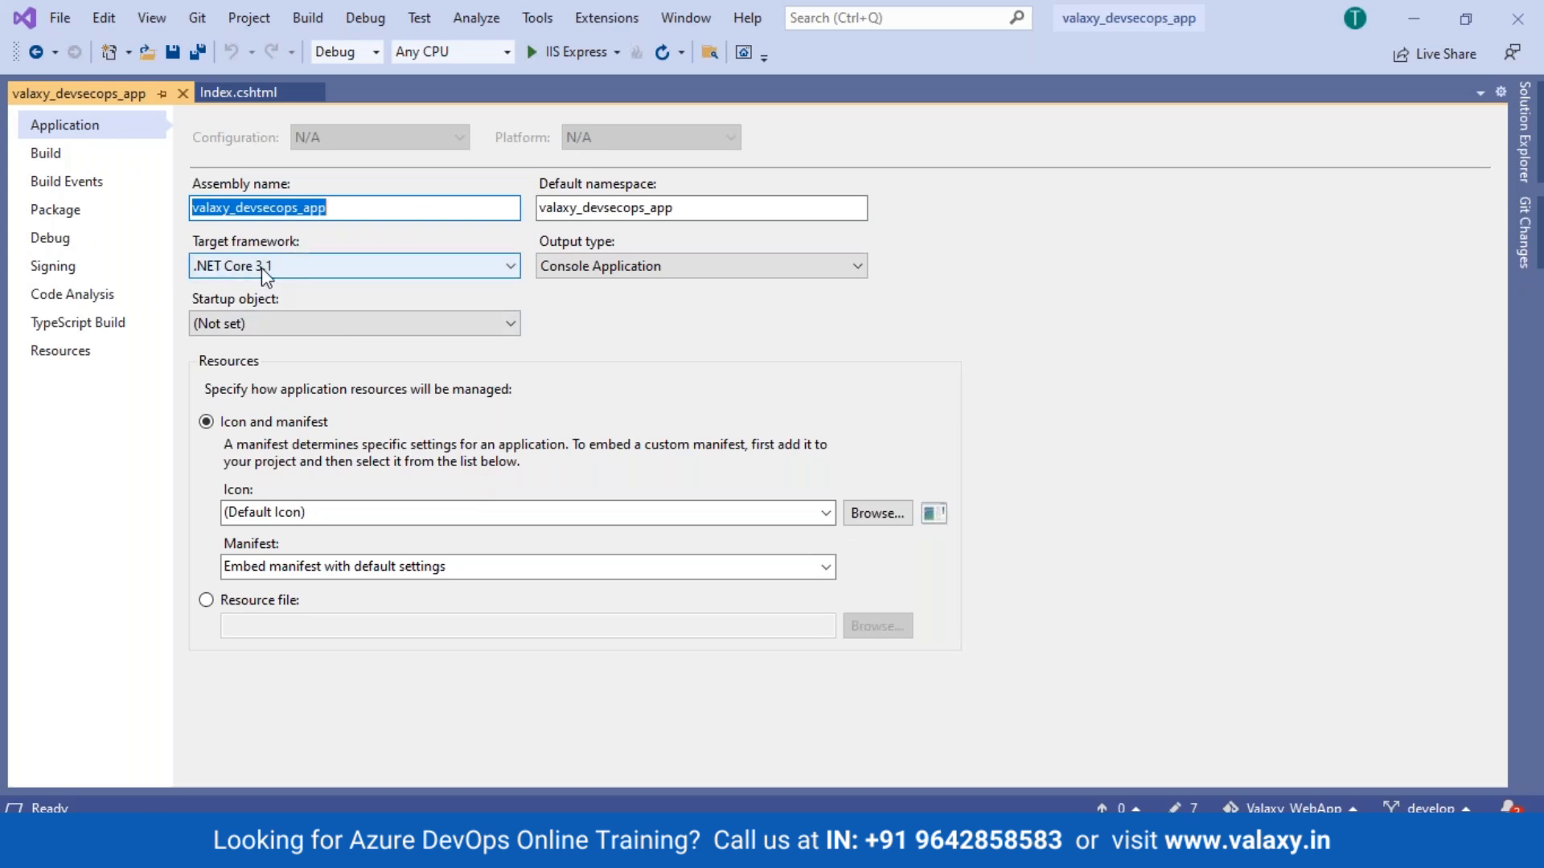
pyautogui.click(50, 155)
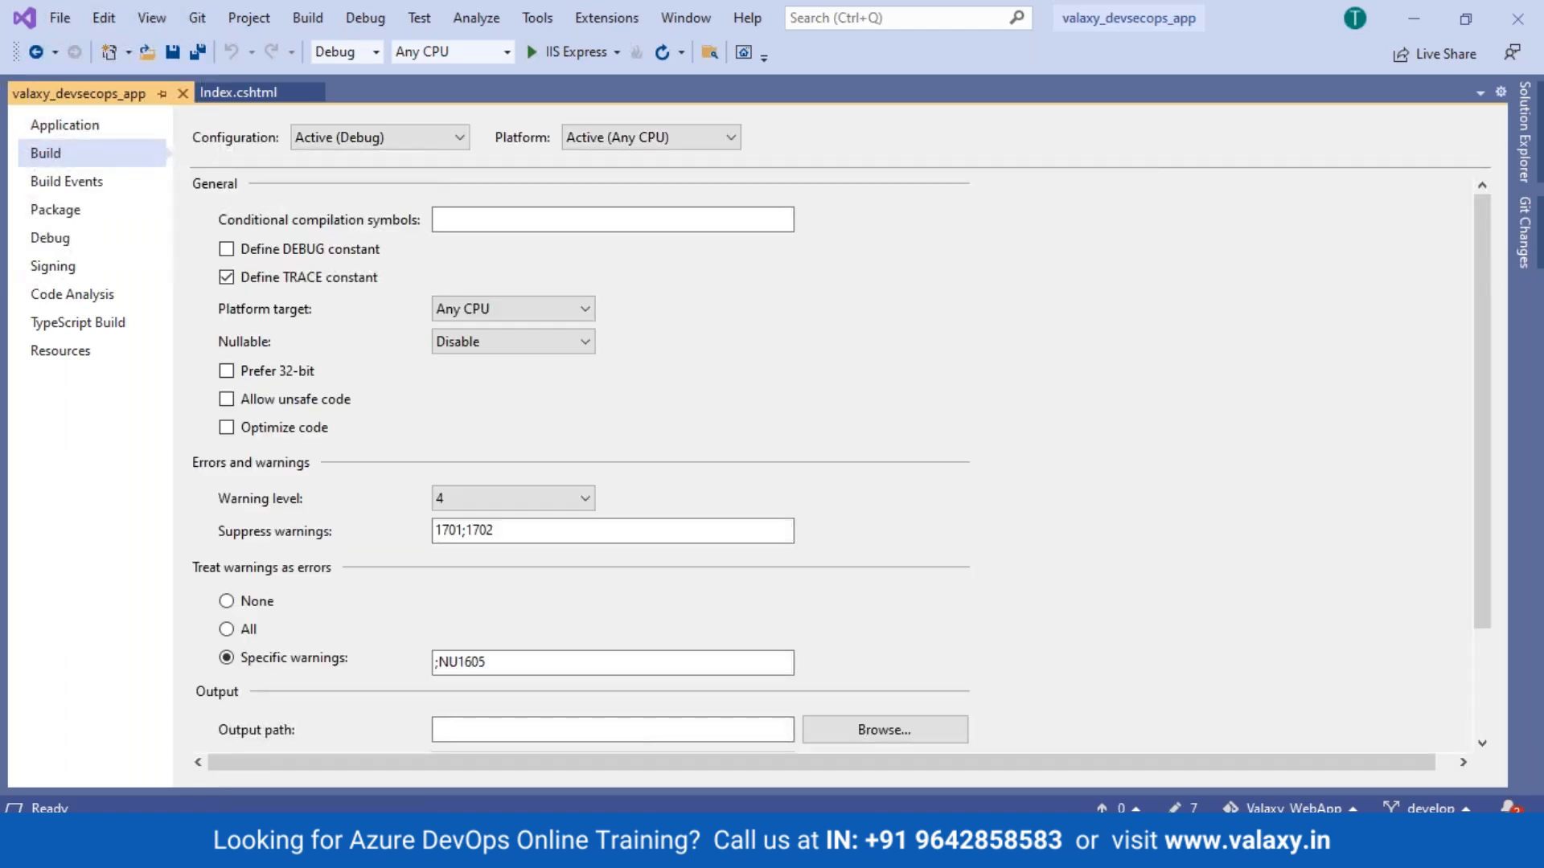
pyautogui.click(68, 125)
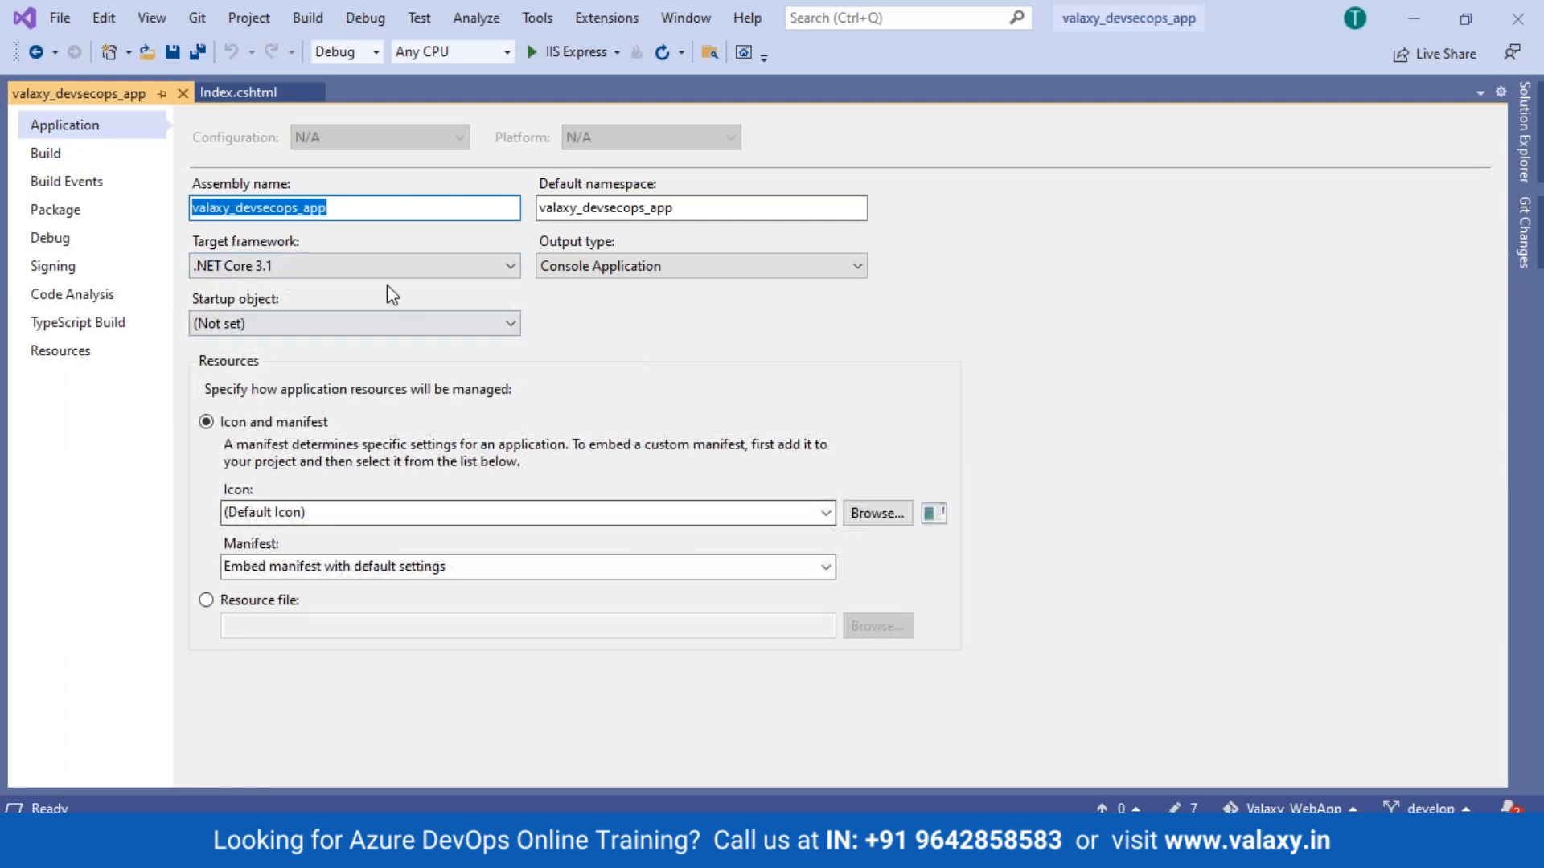
pyautogui.click(494, 270)
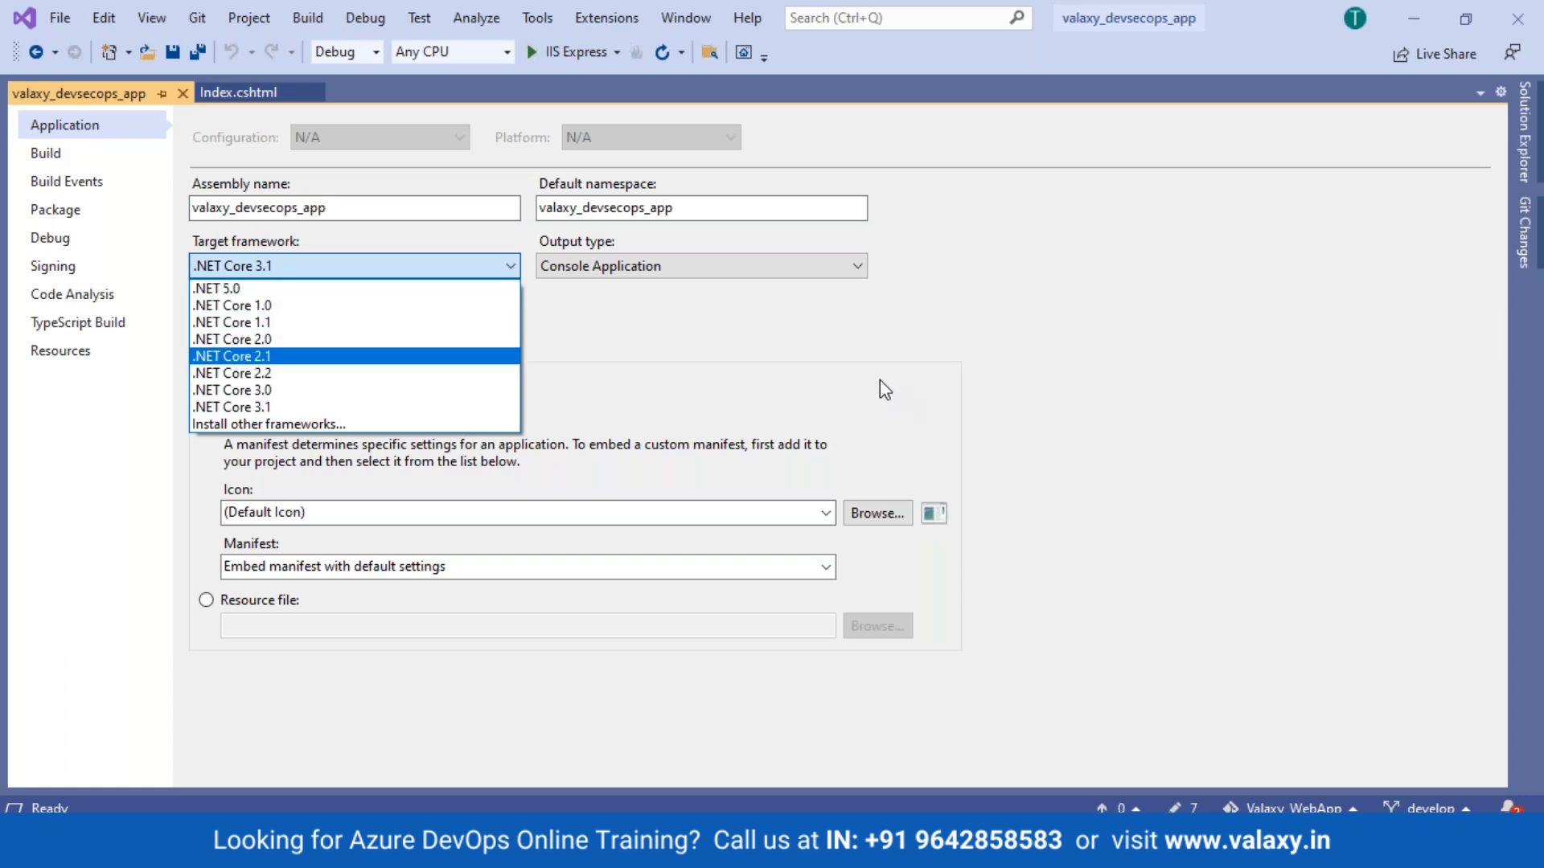
pyautogui.click(865, 351)
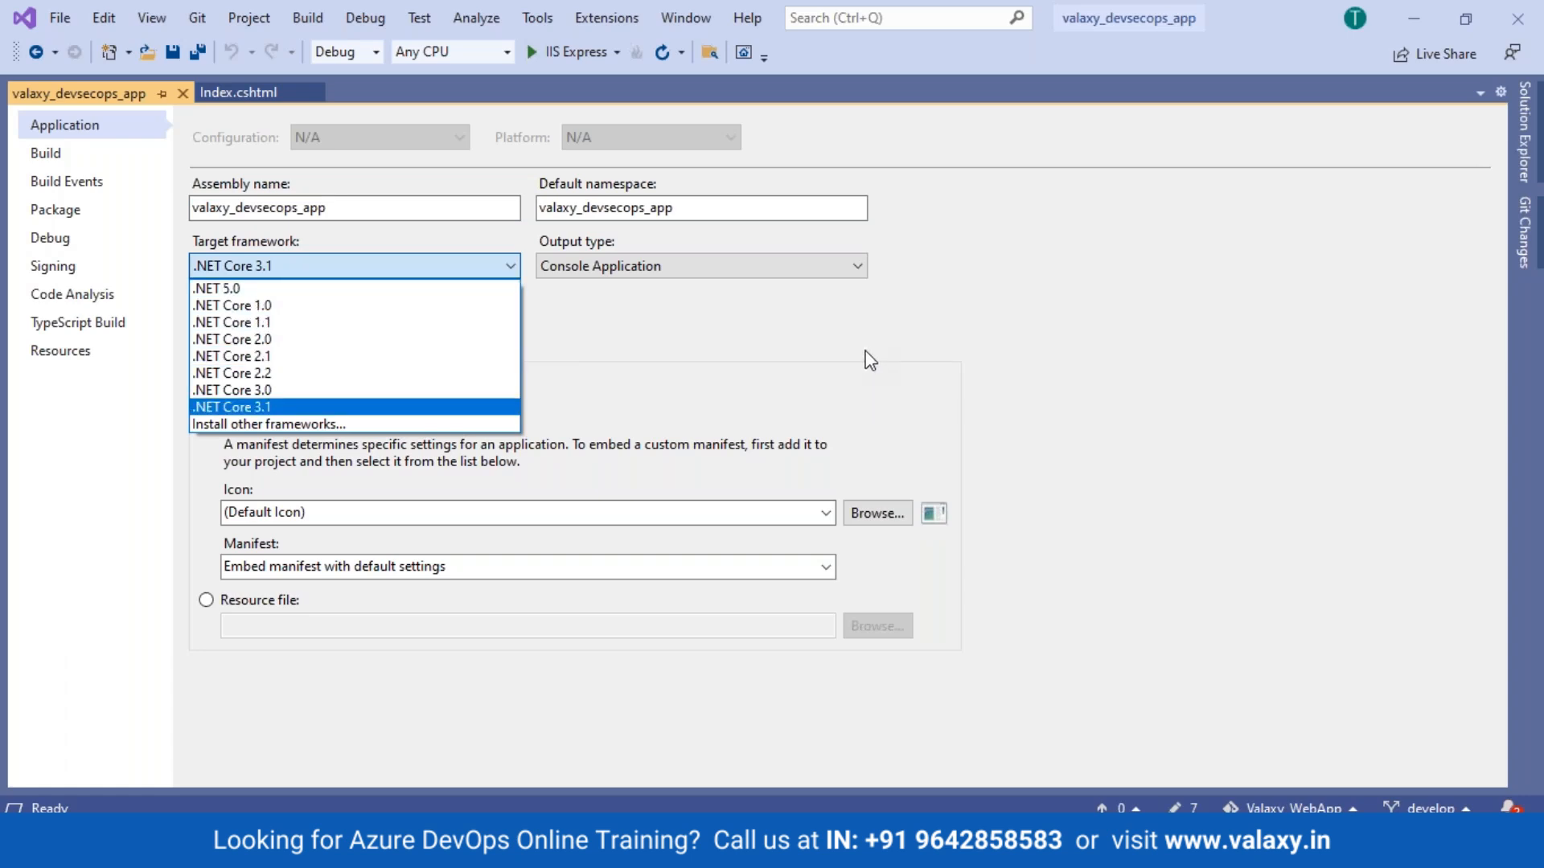
pyautogui.click(869, 359)
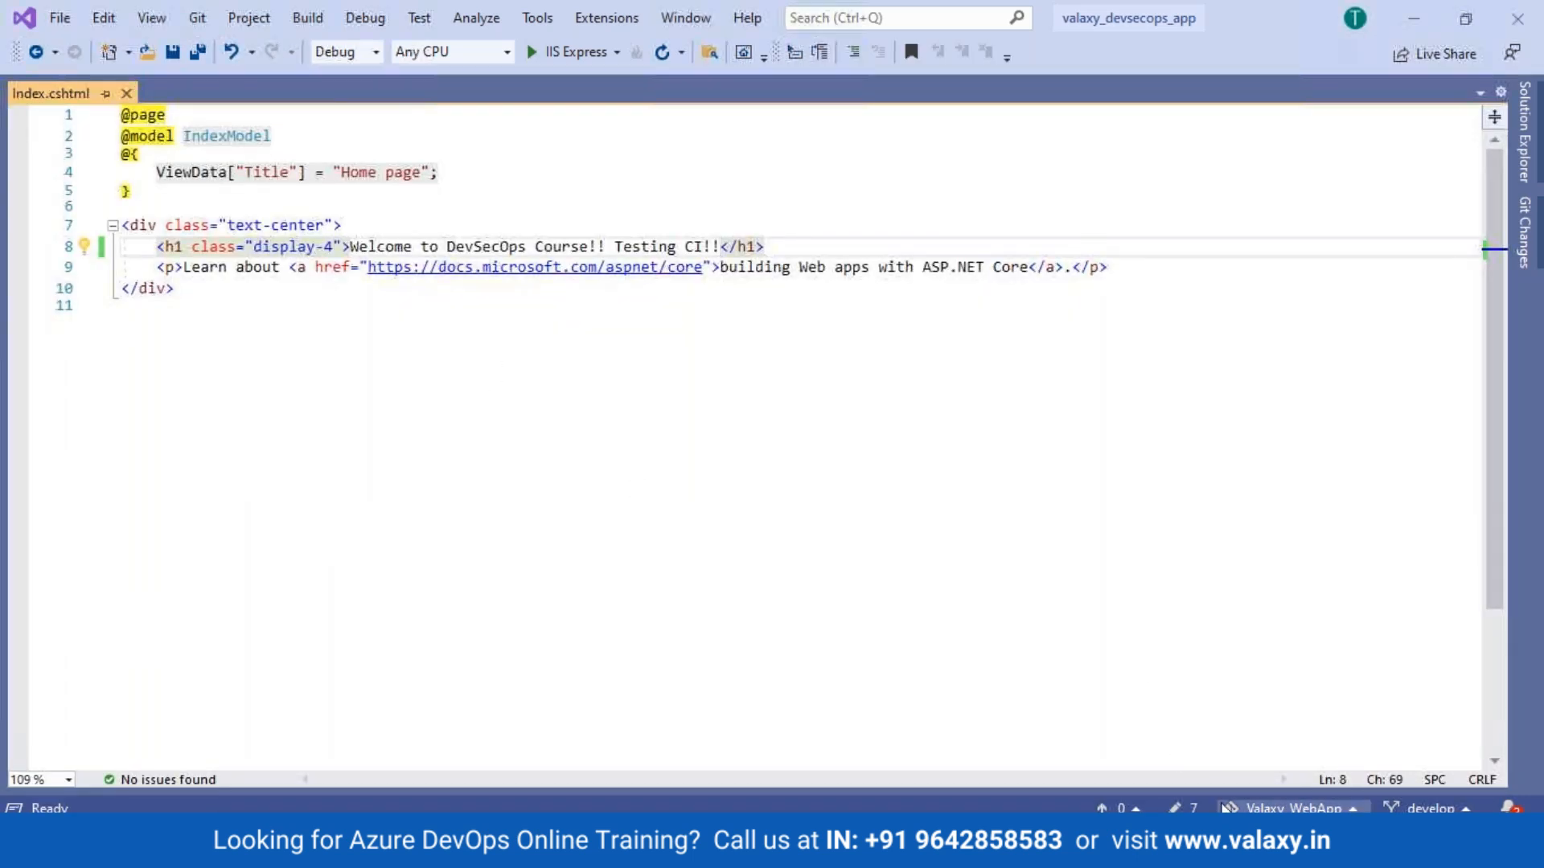
# Step: Commit all changes with the message 'Testing CI' and push them to origin/develop
pyautogui.click(1194, 809)
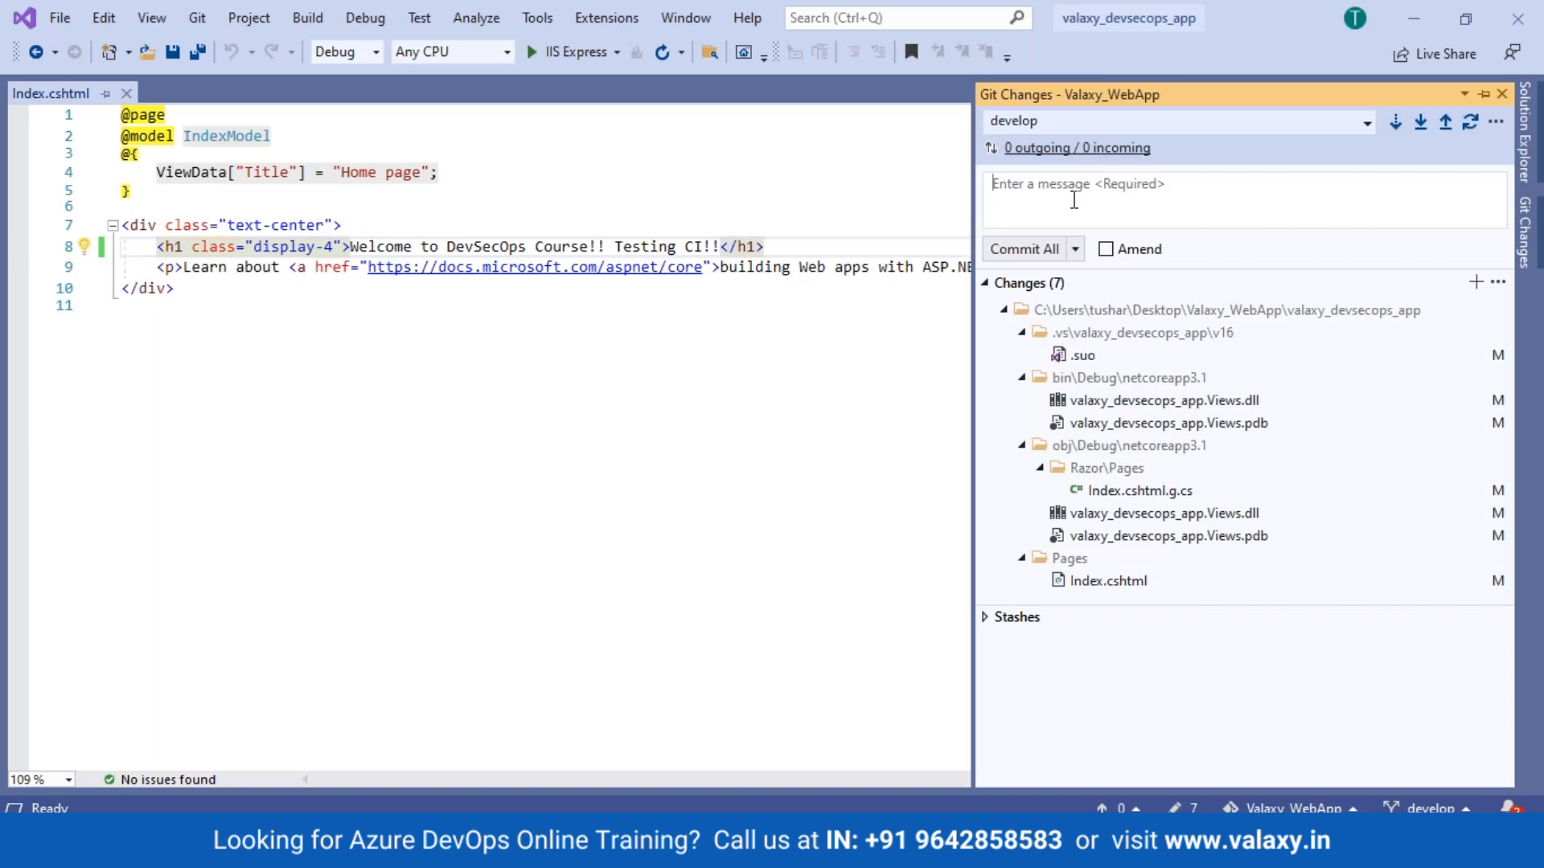
pyautogui.click(1073, 200)
pyautogui.write('Testing CI')
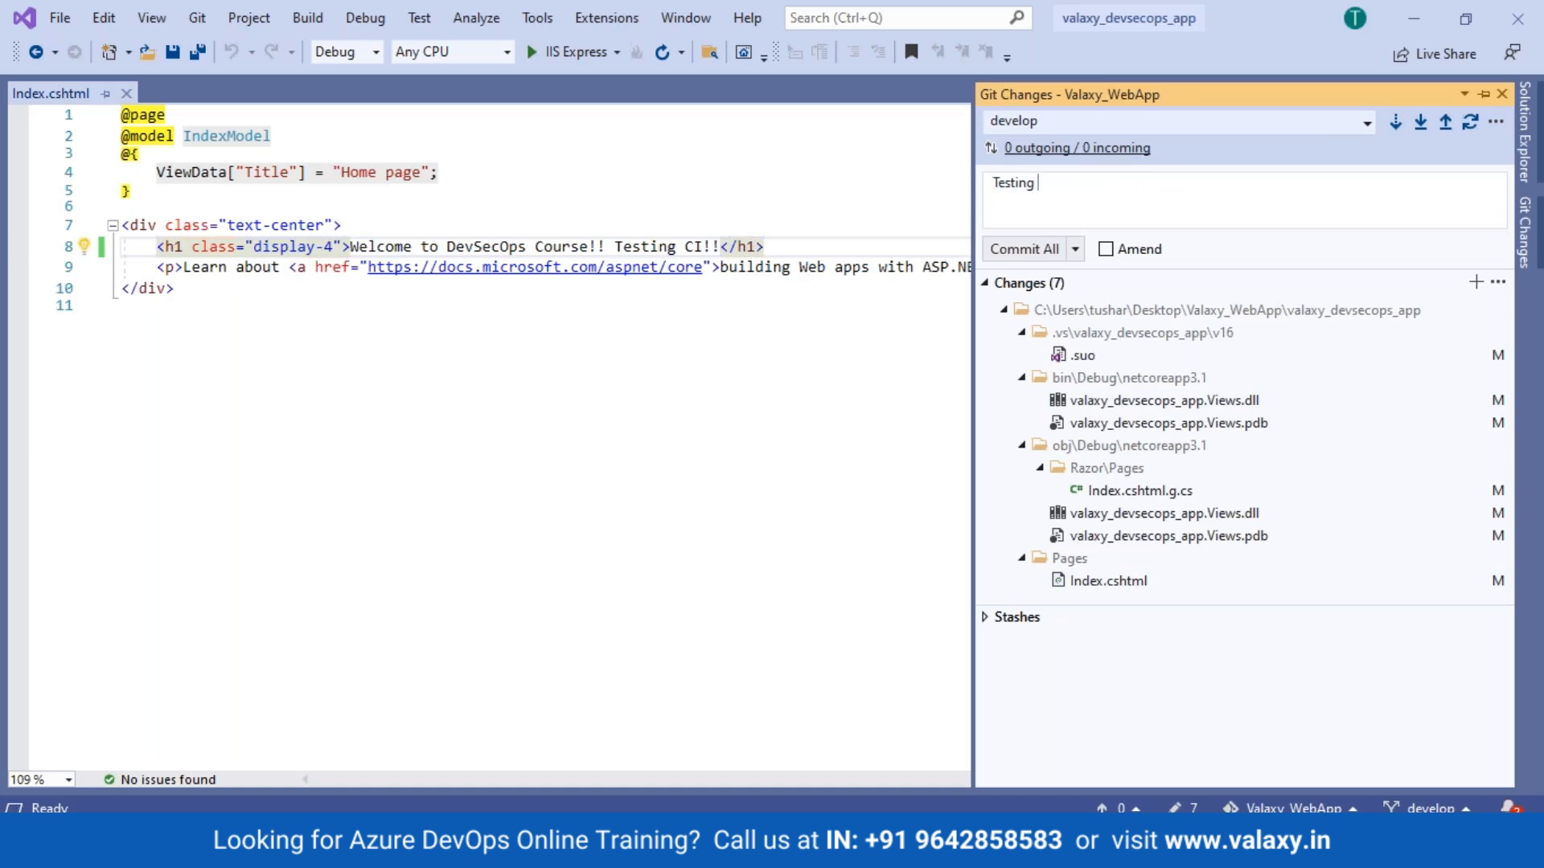
pyautogui.click(1075, 248)
pyautogui.click(1080, 311)
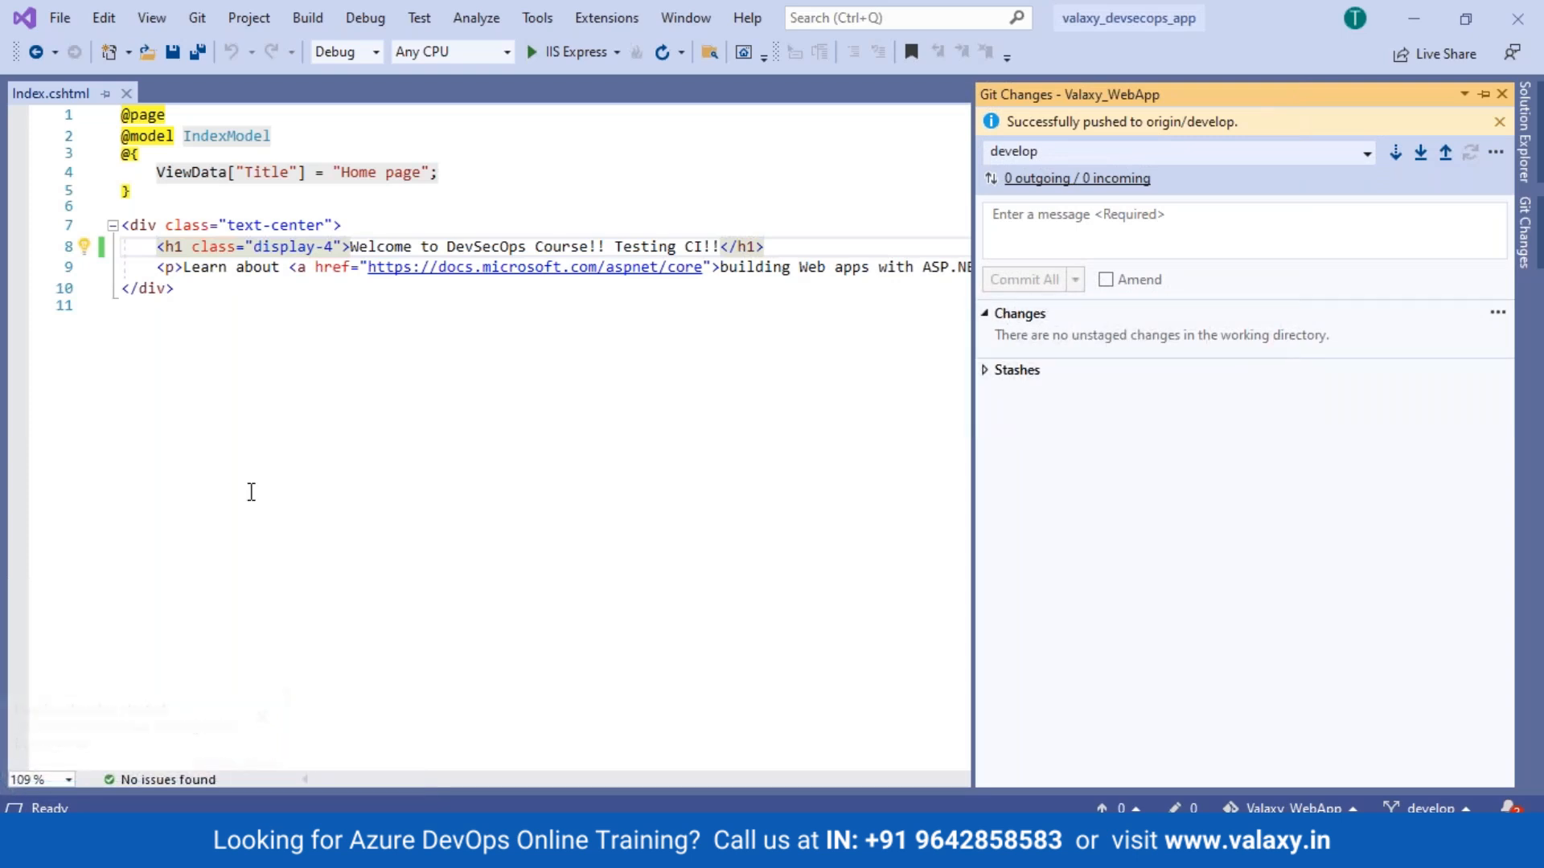
pyautogui.hotkey('alt', 'Tab')
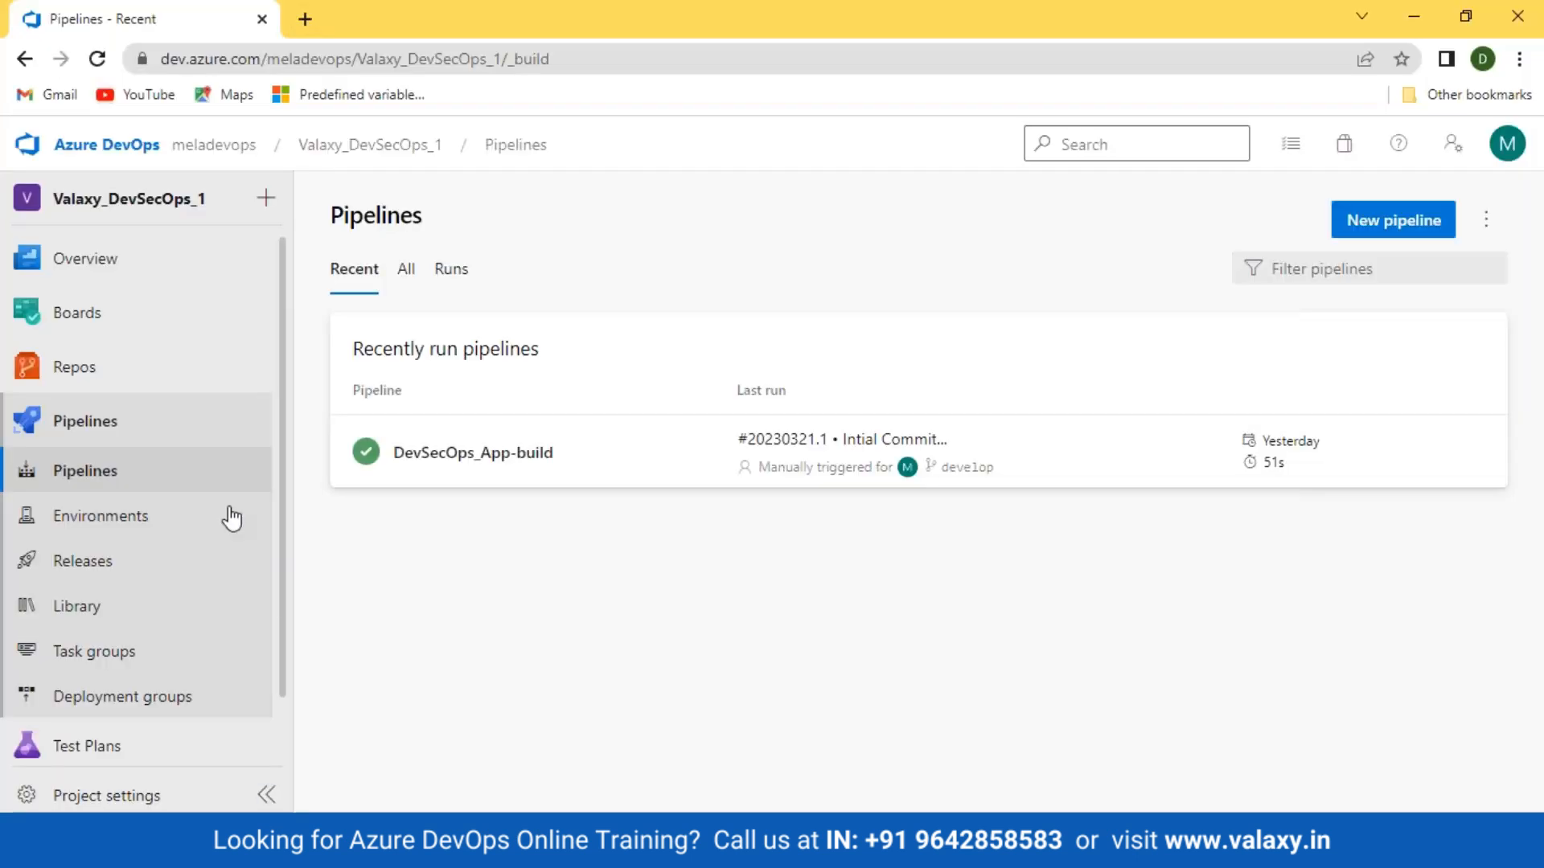
# Step: Refresh Pipelines to see the triggered Testing CI run, then edit DevSecOps_App-build
pyautogui.click(97, 59)
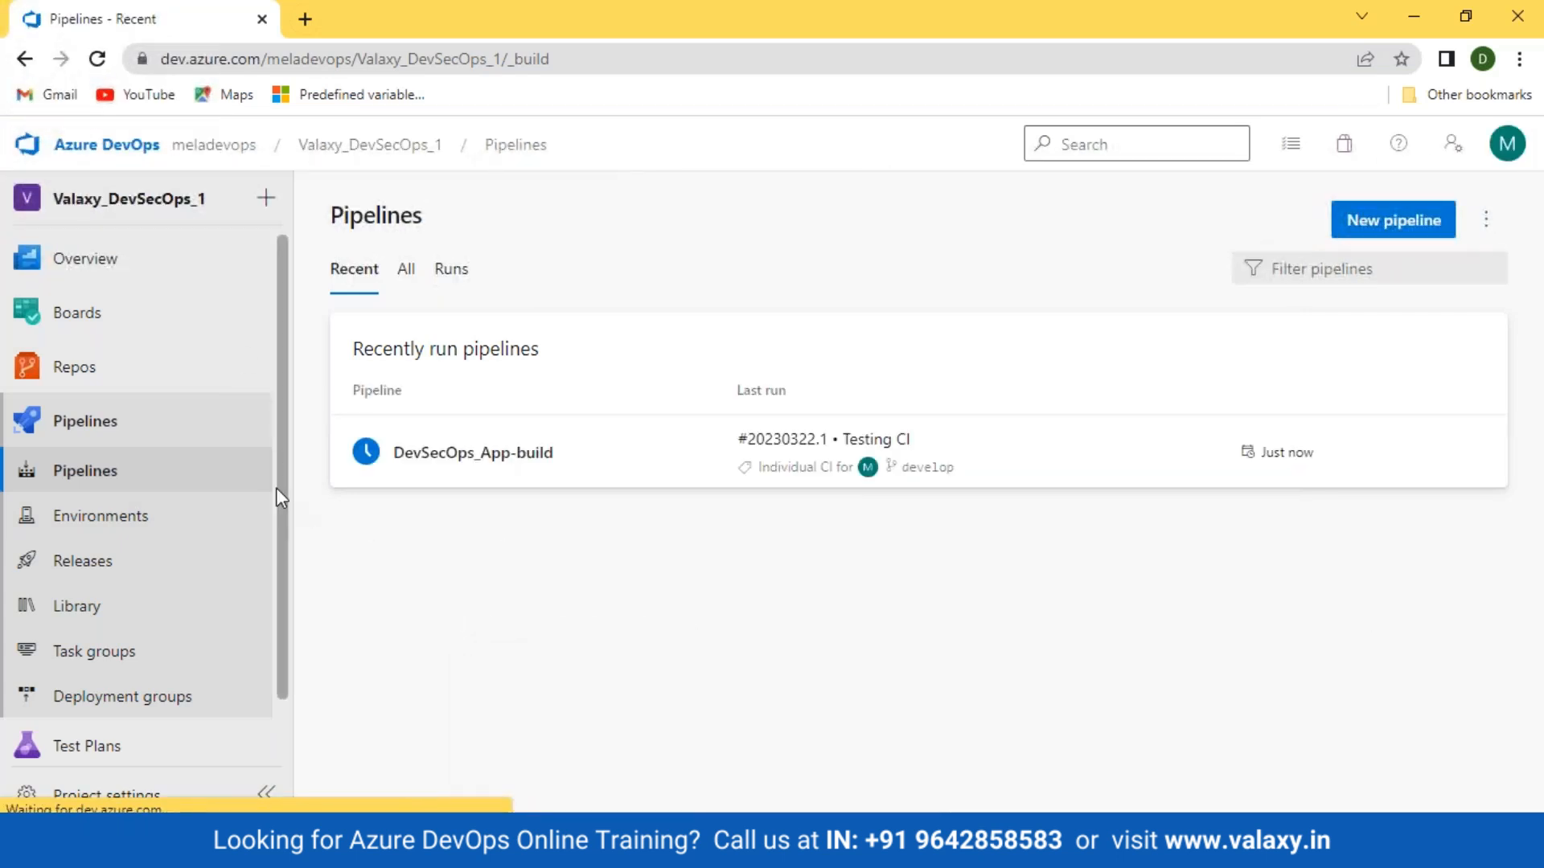
pyautogui.click(434, 455)
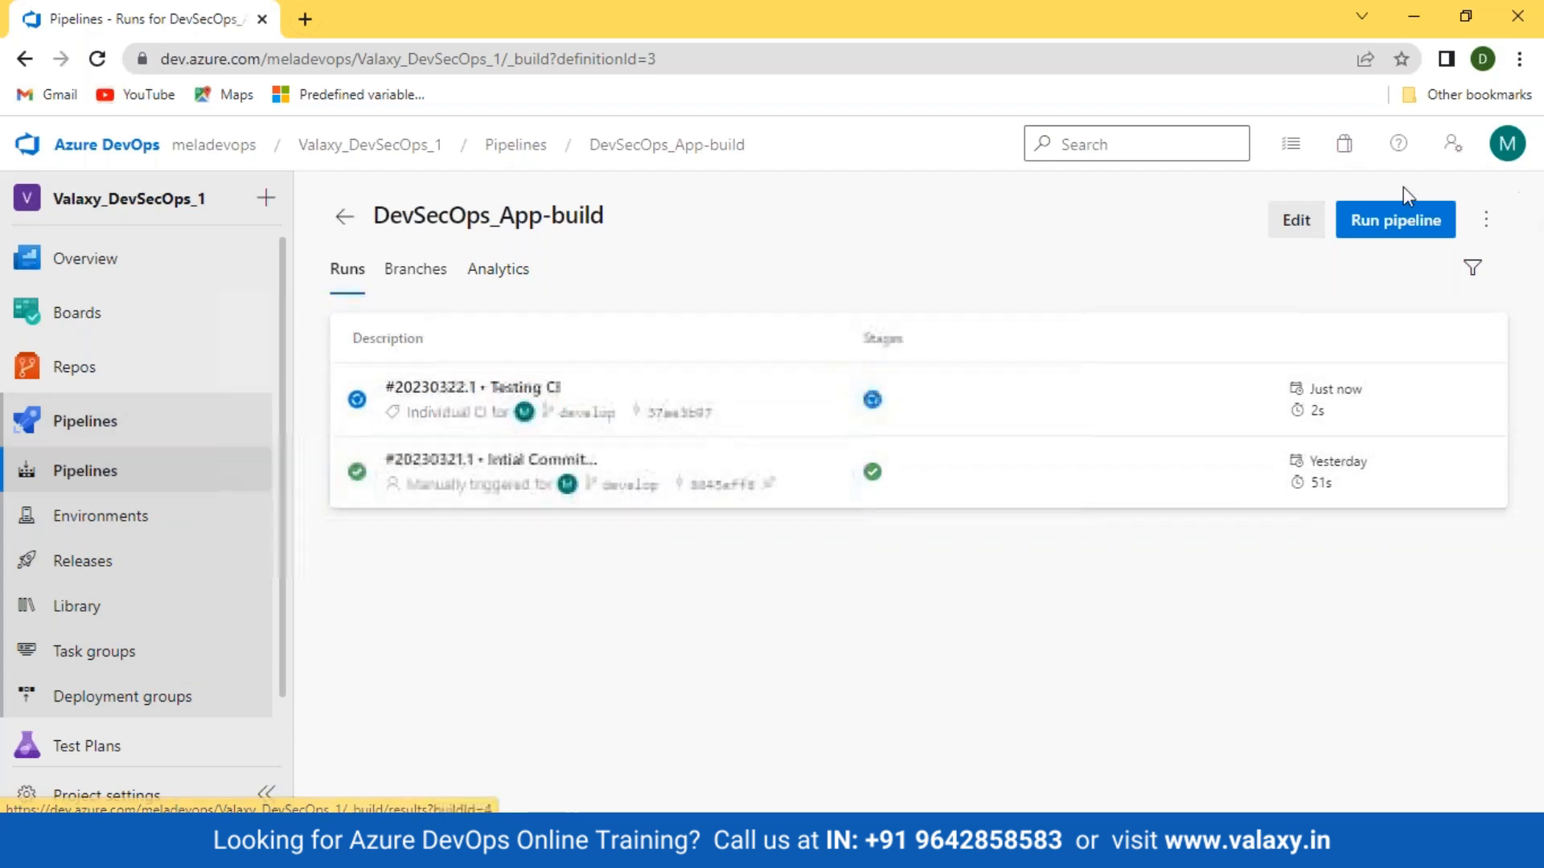
pyautogui.click(1299, 223)
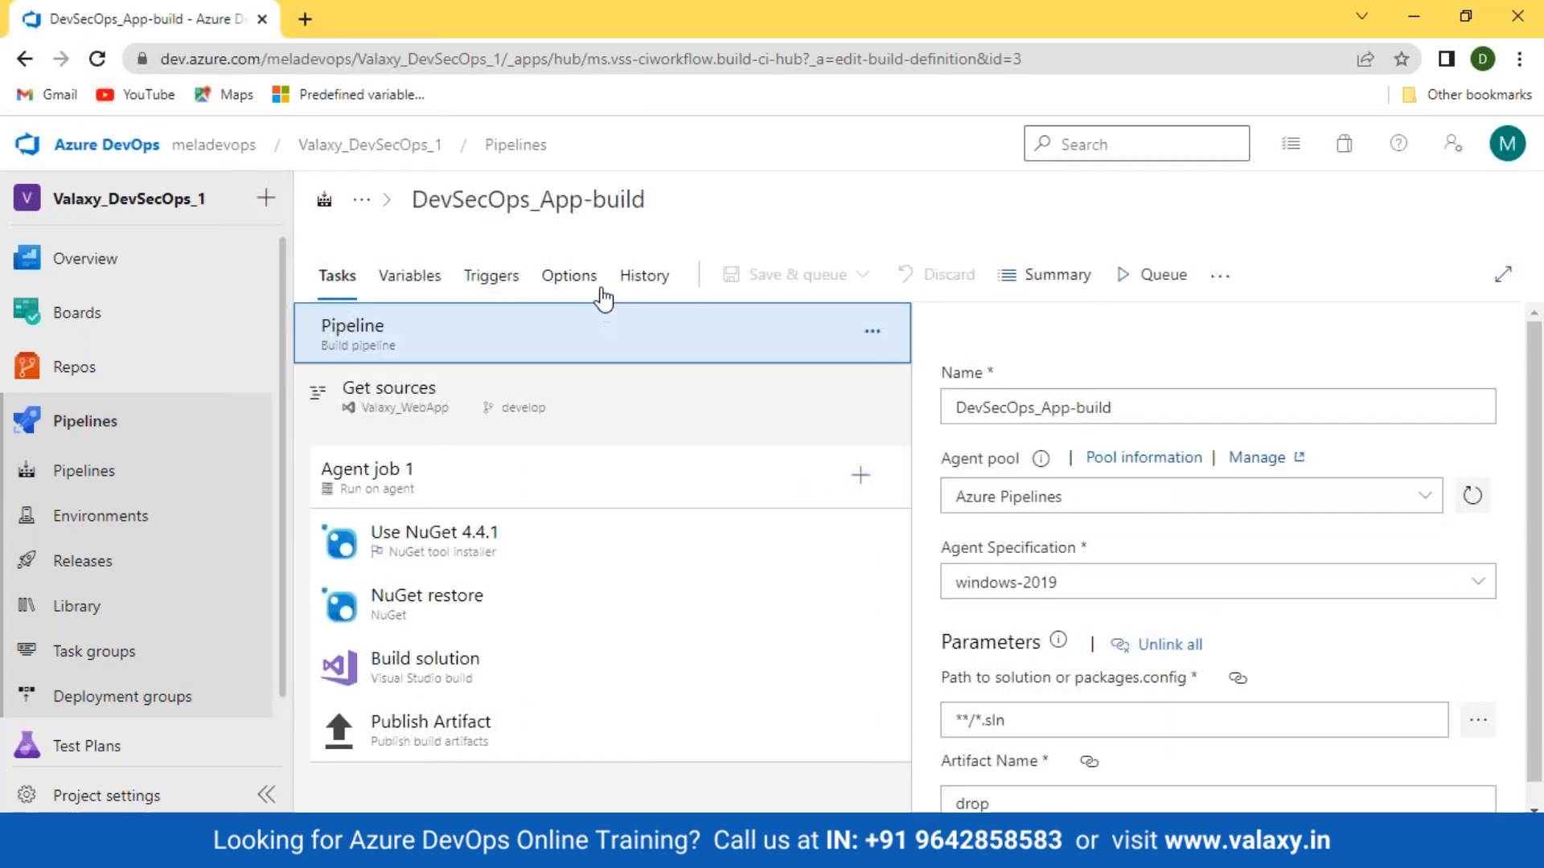
# Step: Add an Exclude branch filter for release to the CI trigger, plus a new empty path filter
pyautogui.click(487, 277)
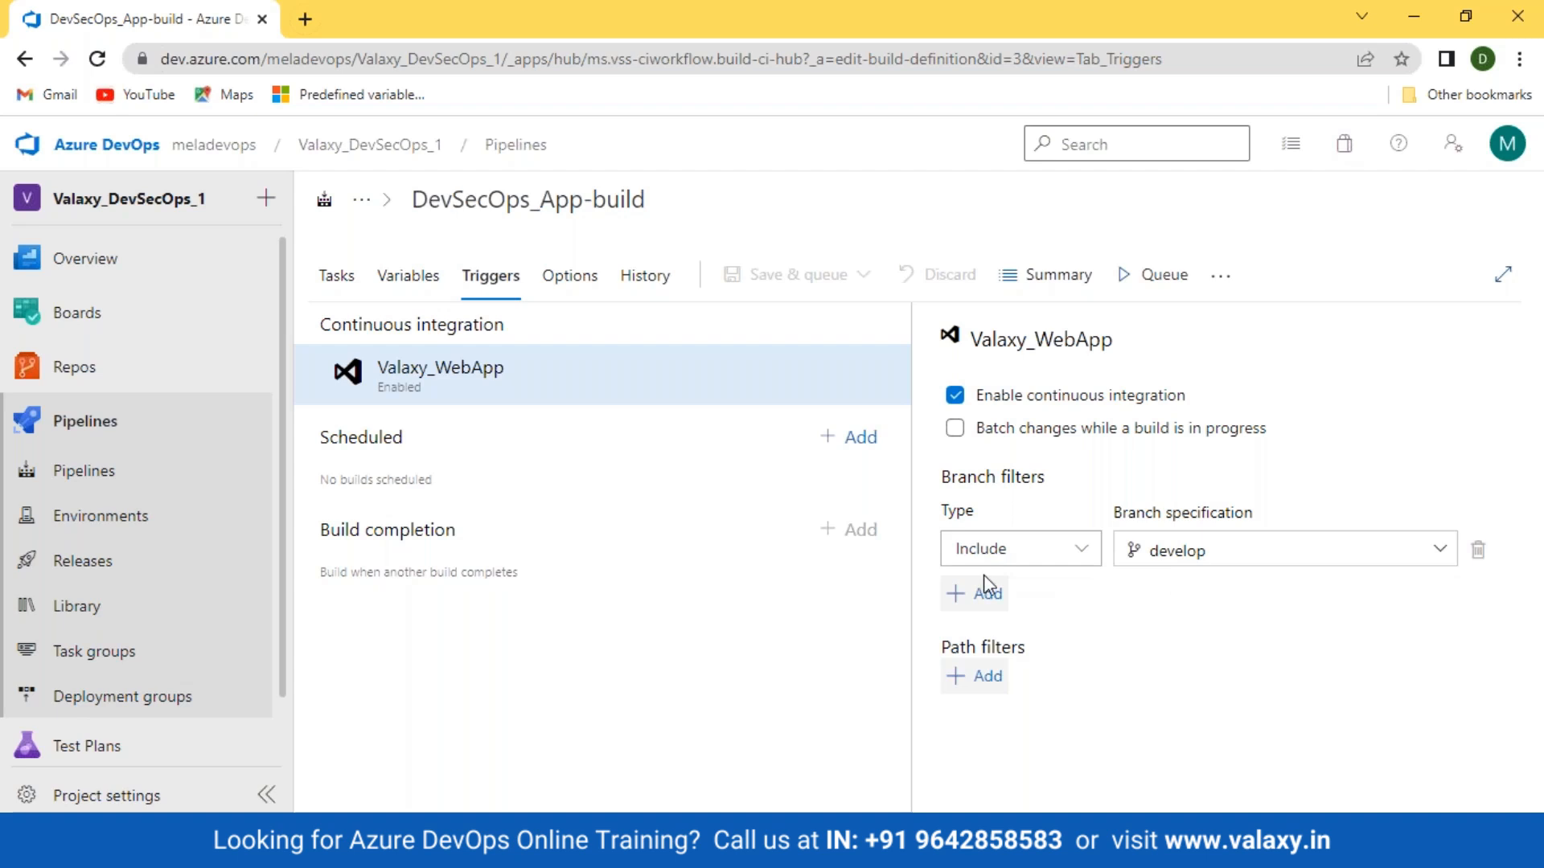
pyautogui.click(977, 595)
pyautogui.click(1081, 599)
pyautogui.click(992, 678)
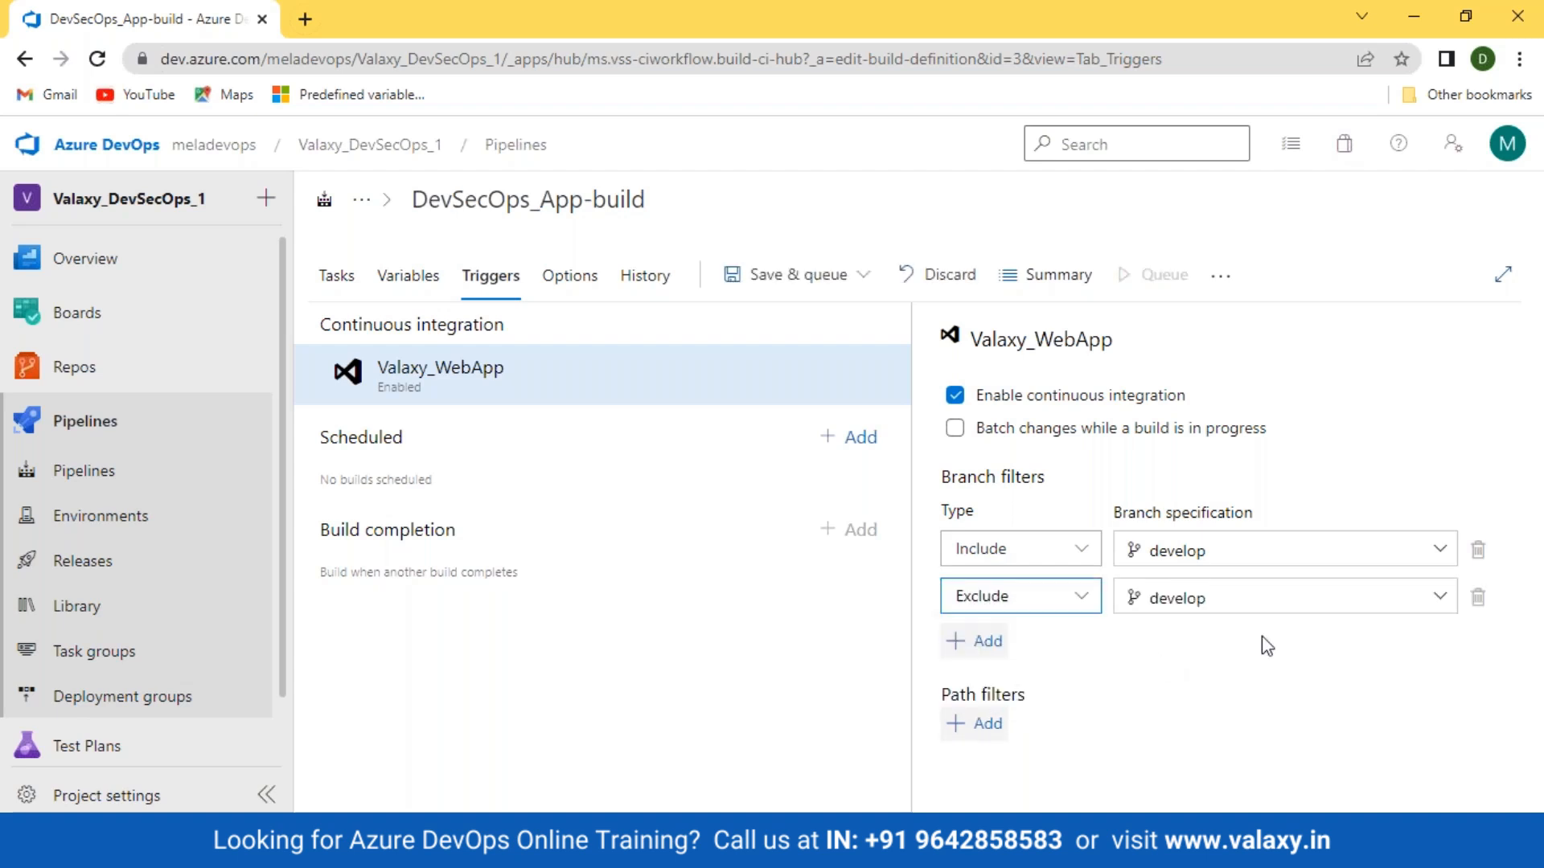
pyautogui.click(1441, 597)
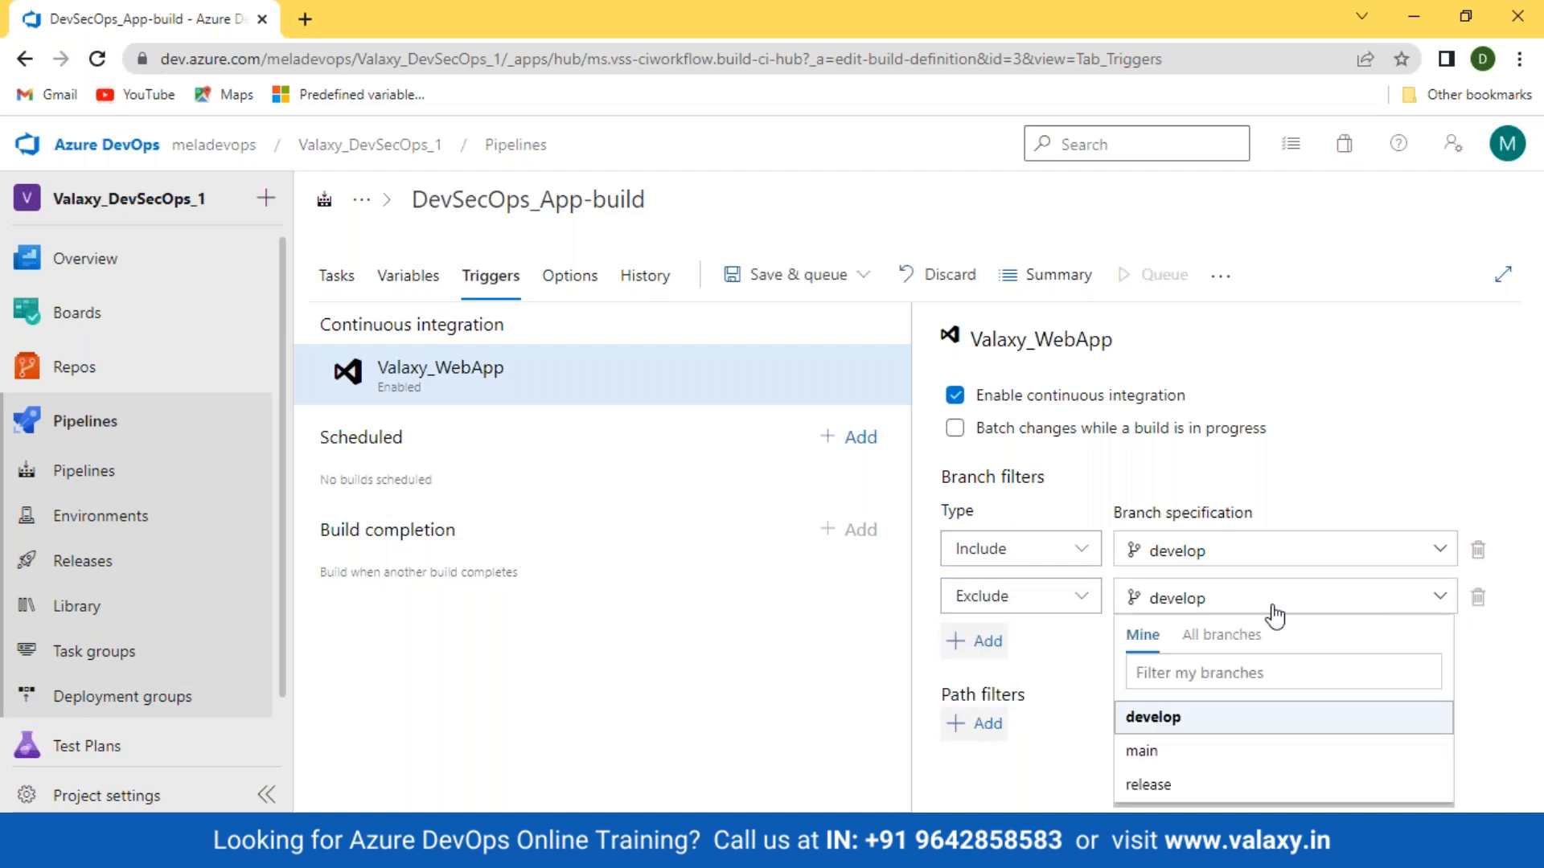
pyautogui.click(1151, 782)
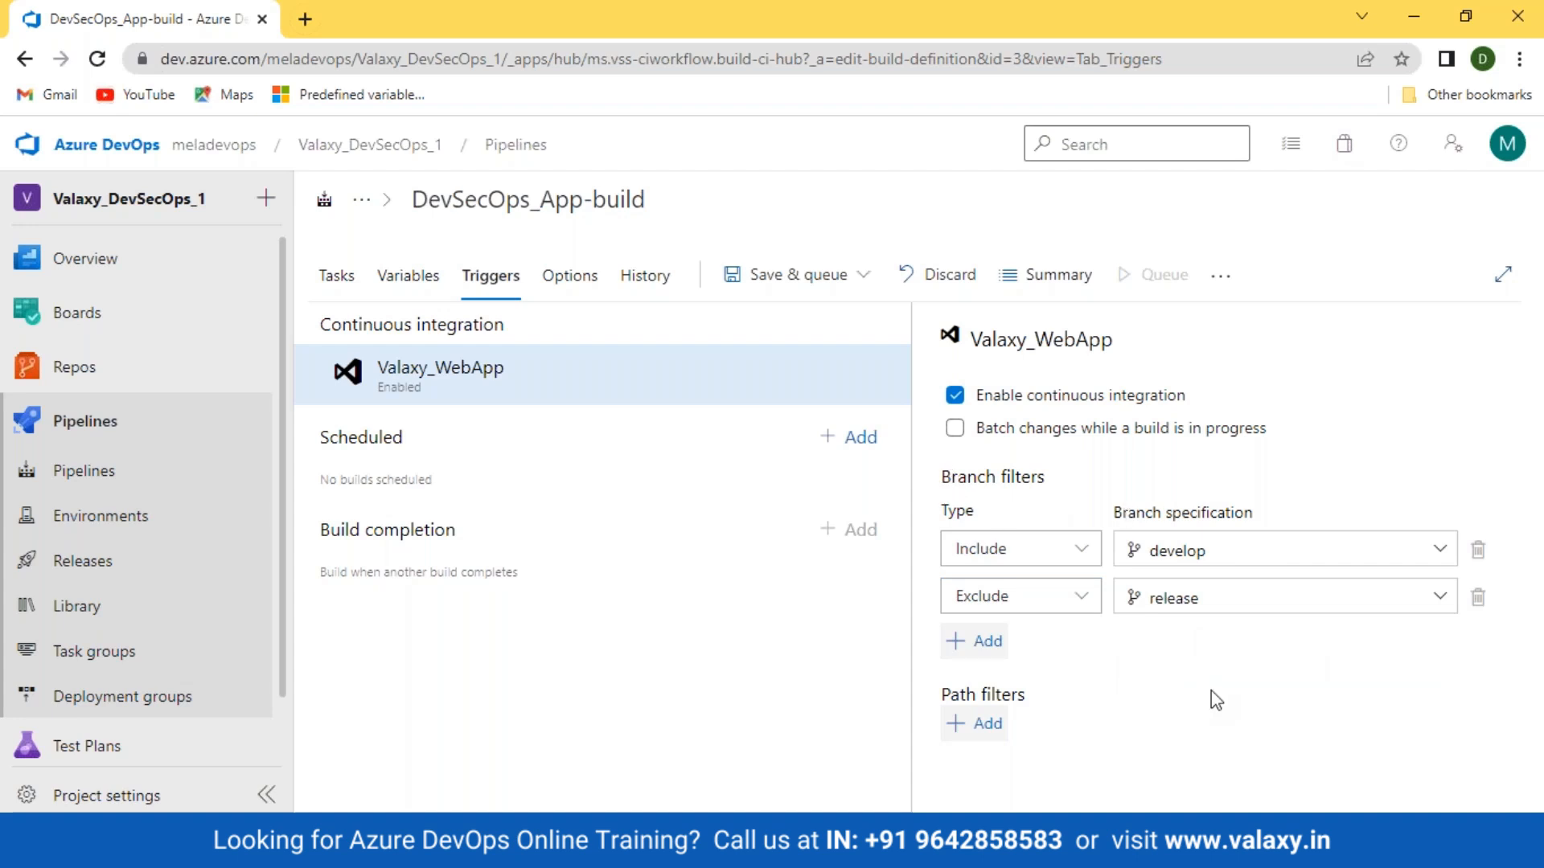
pyautogui.click(982, 724)
# Step: Open the project's Repos page in a new browser tab
pyautogui.scroll(-1, 1534, 523)
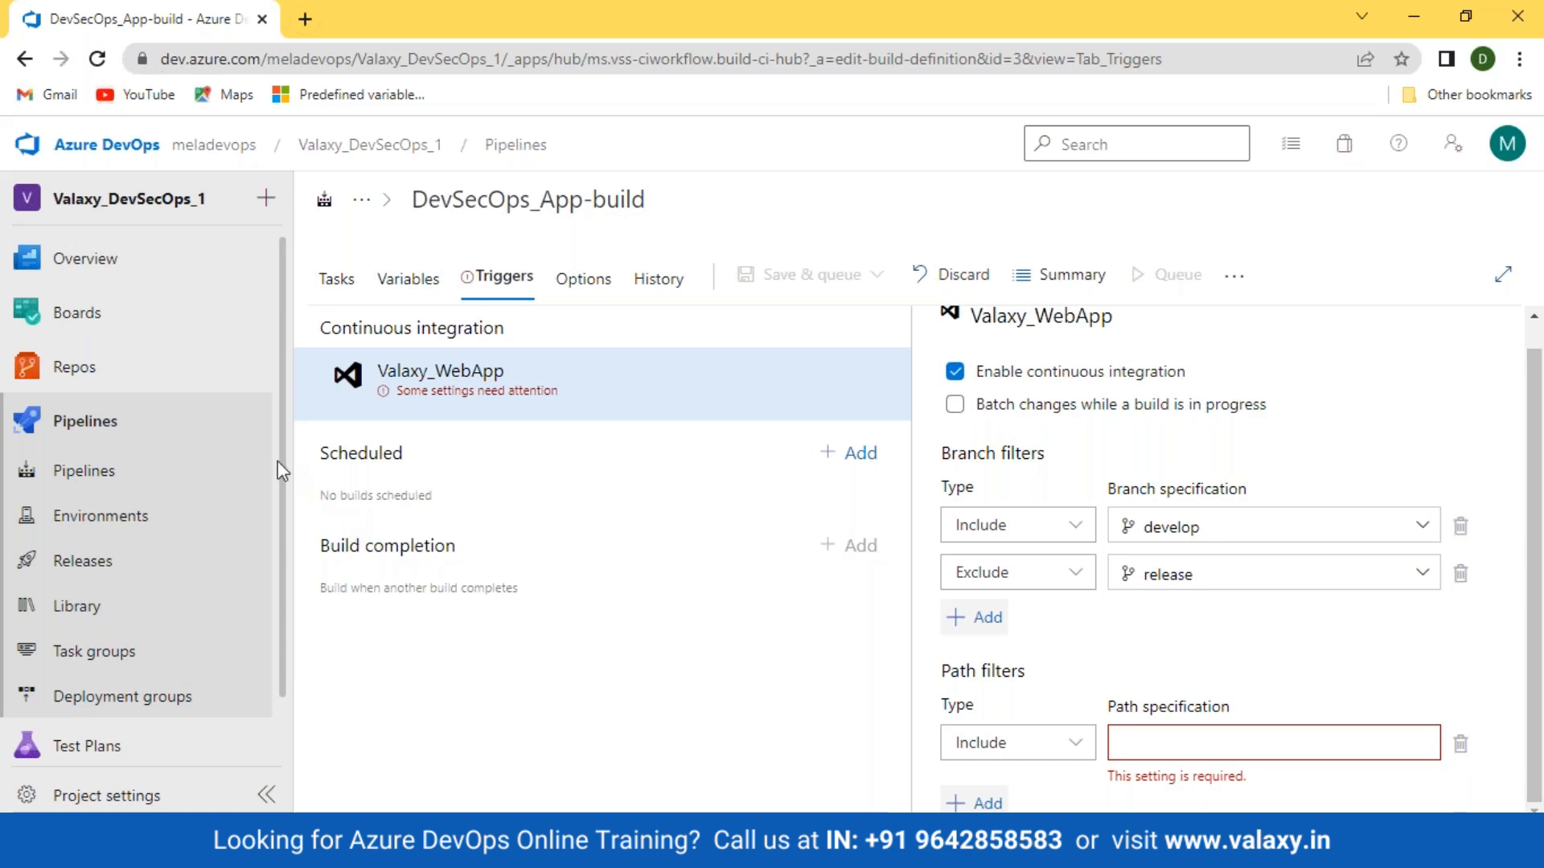
pyautogui.rightClick(95, 370)
pyautogui.click(109, 386)
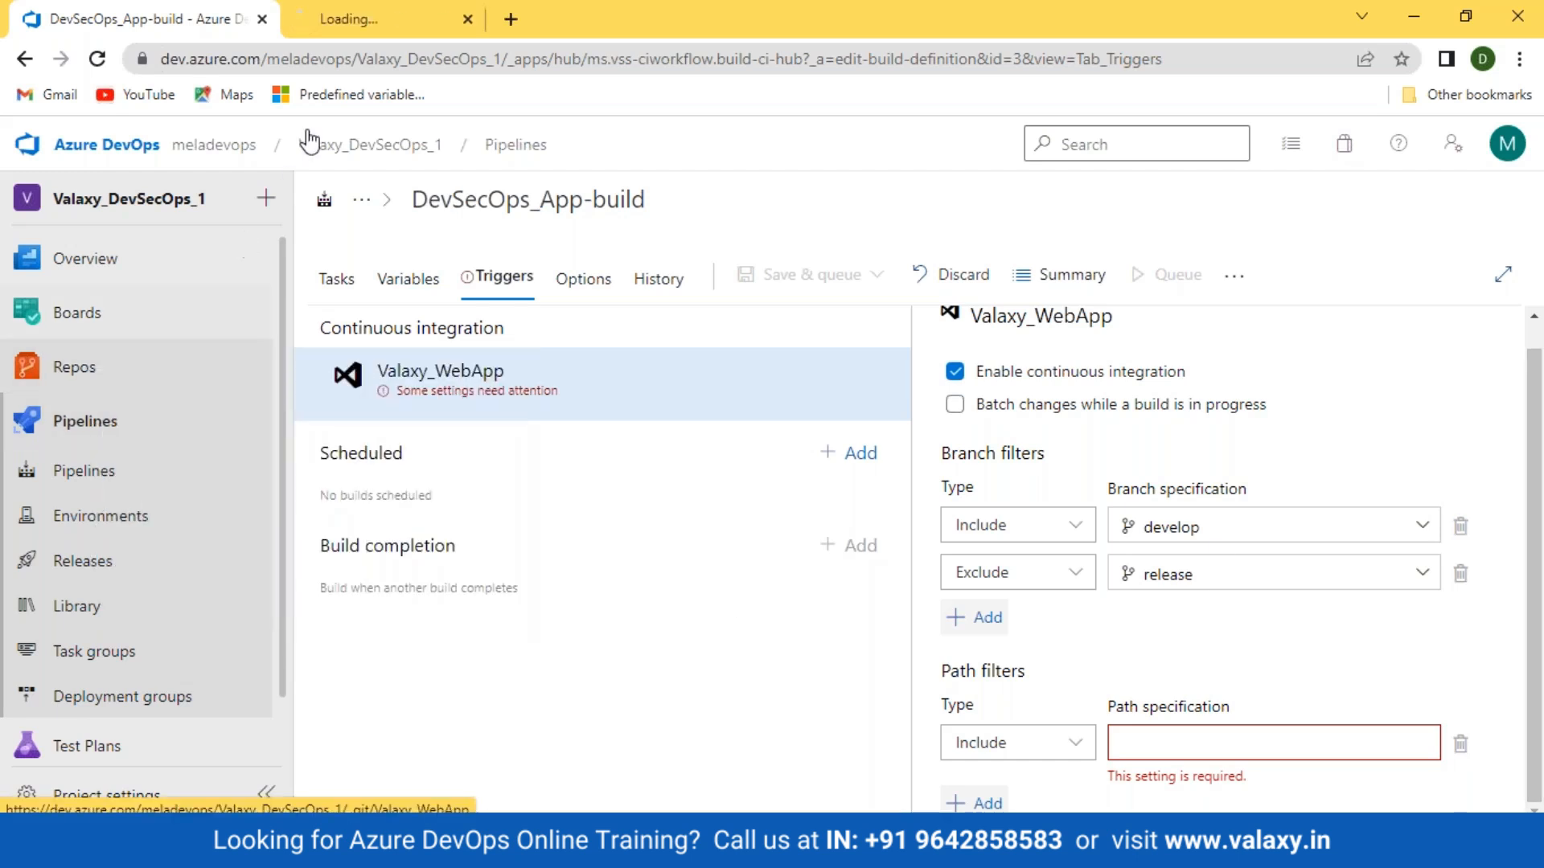
# Step: In the Repos tab, open the valaxy_devsecops_app folder on develop and select its breadcrumb path for copying
pyautogui.click(346, 20)
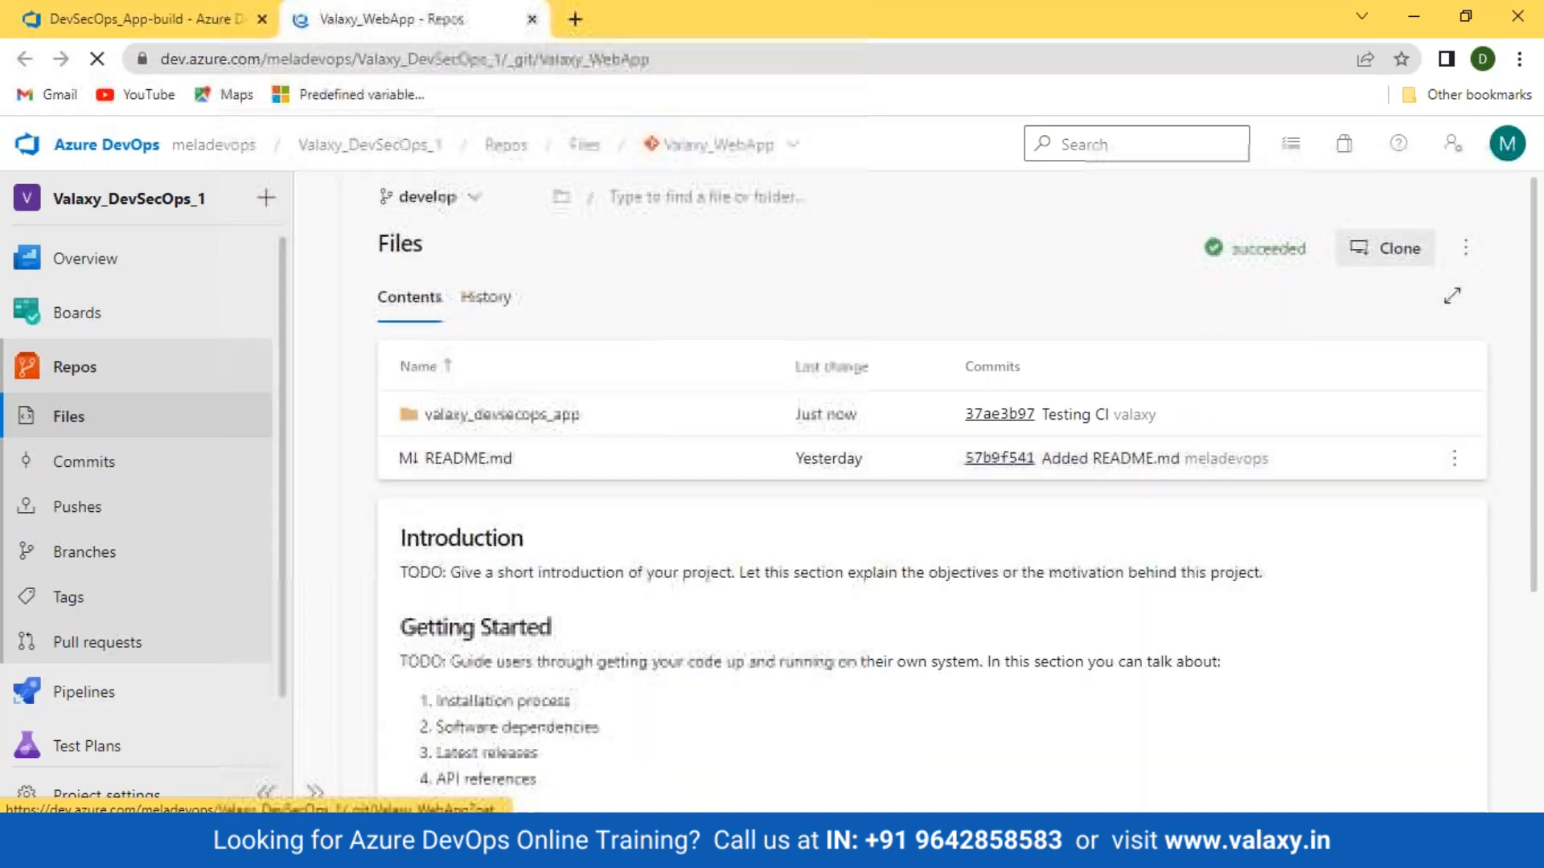
pyautogui.click(468, 415)
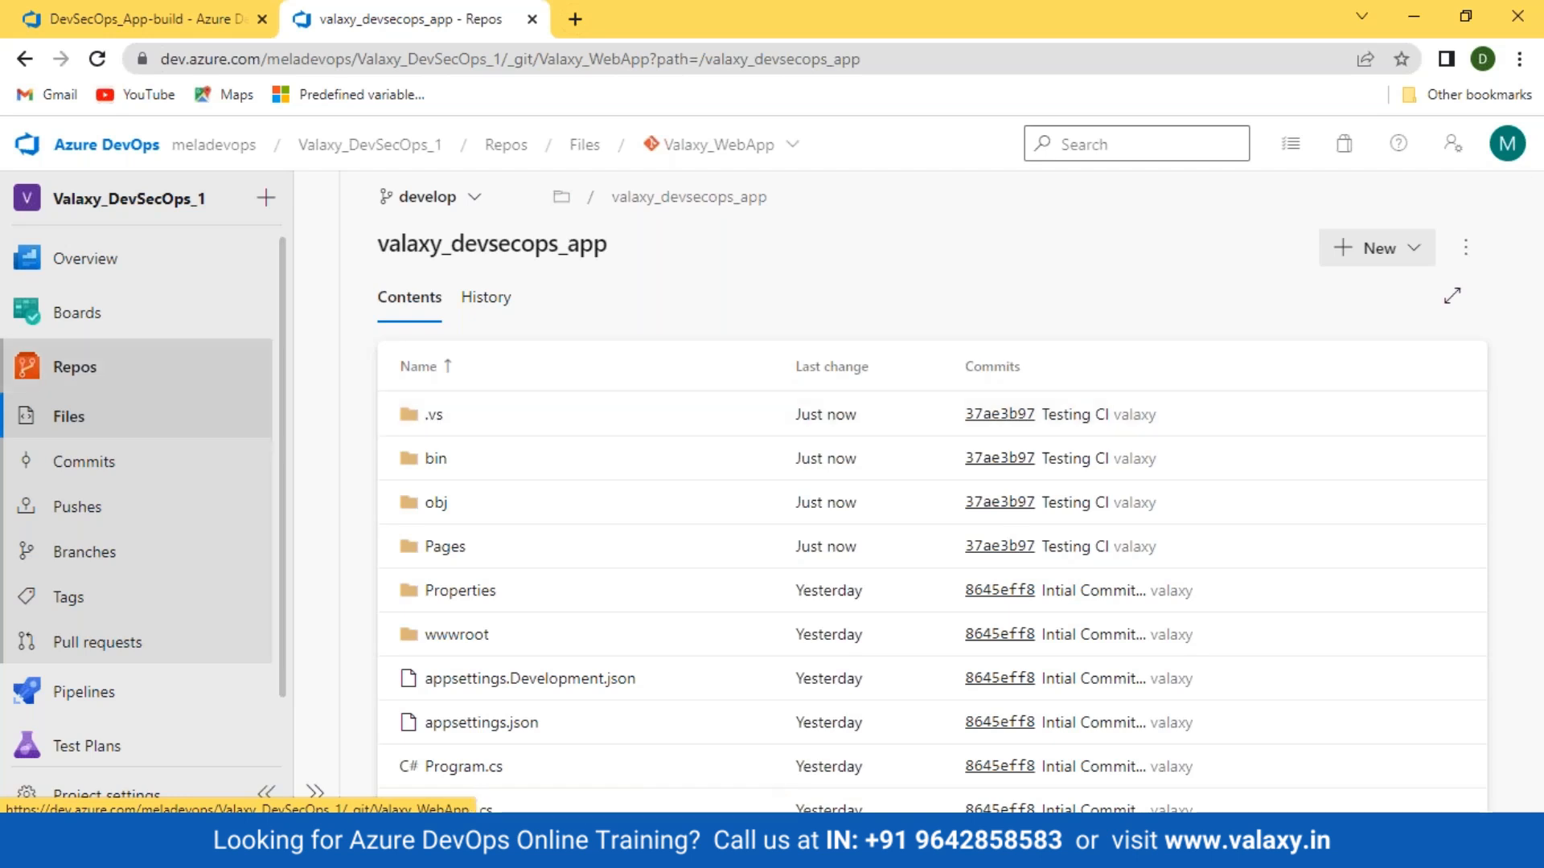
pyautogui.click(686, 199)
pyautogui.click(665, 296)
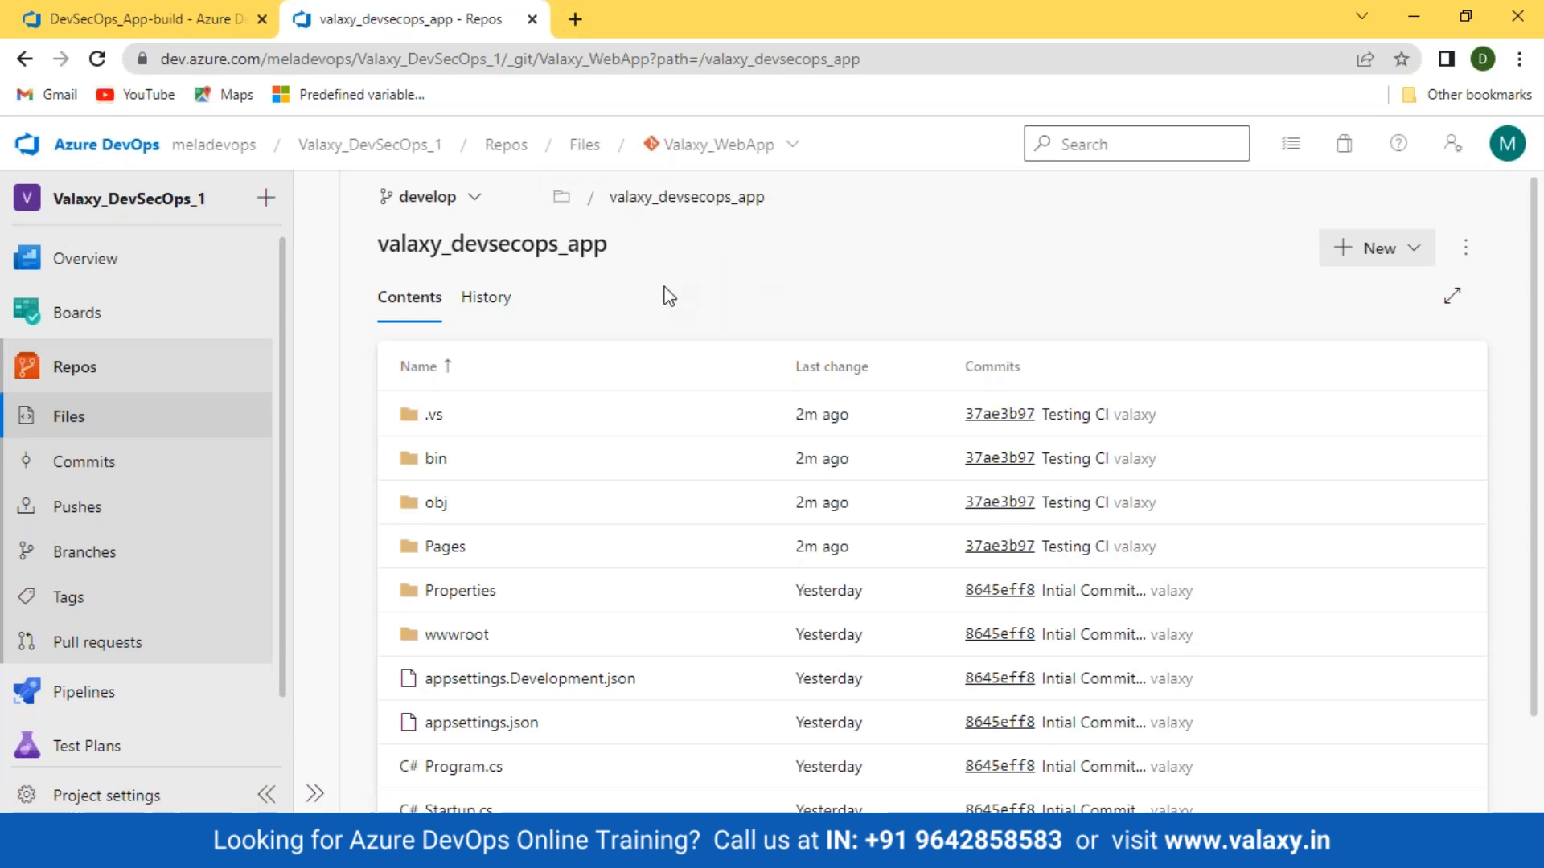
pyautogui.click(73, 426)
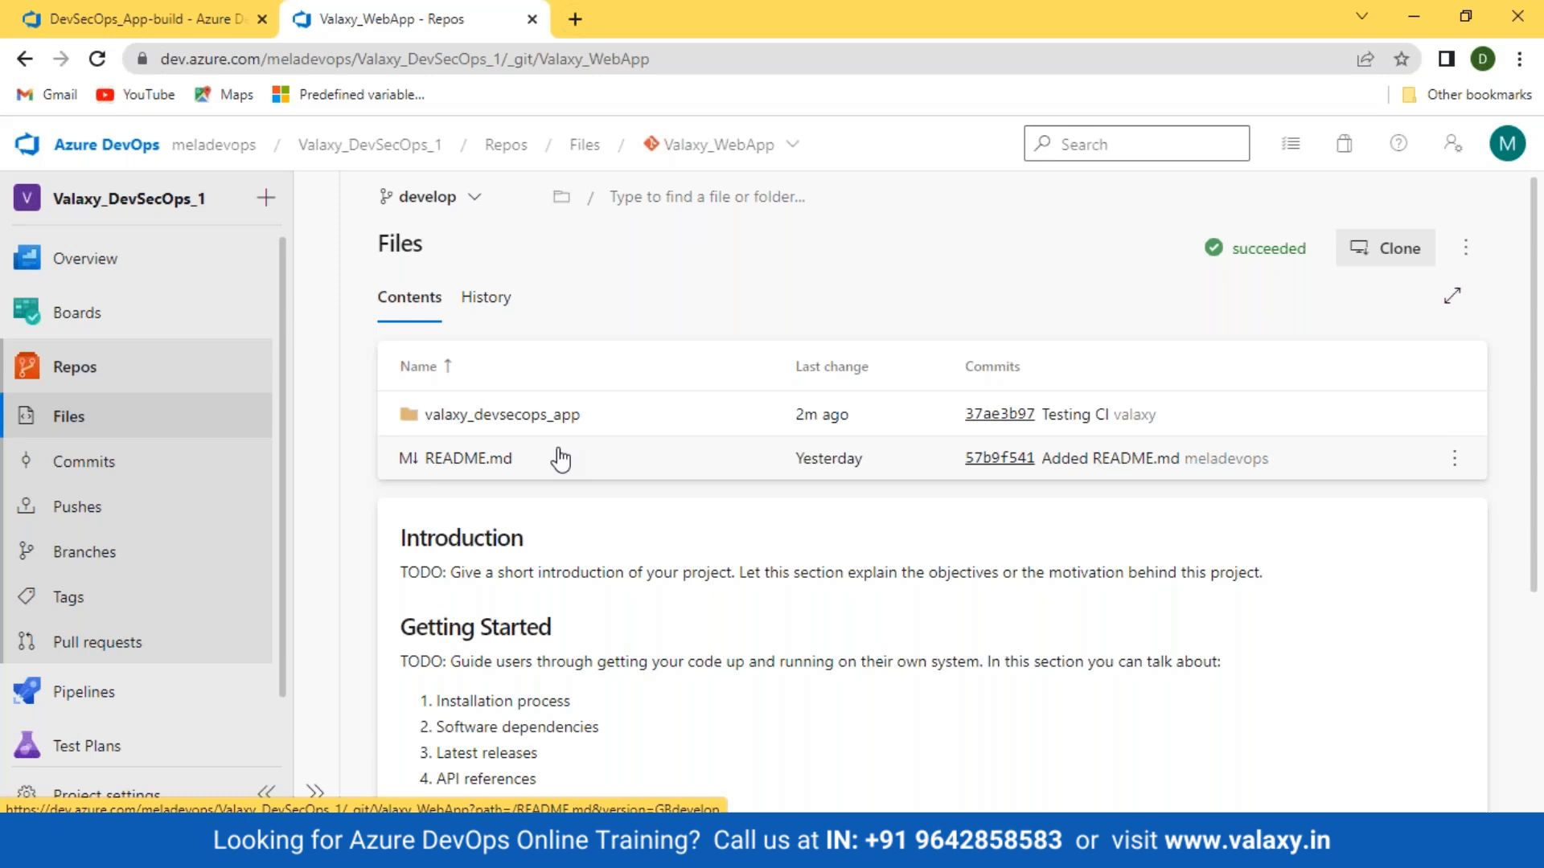
pyautogui.click(533, 428)
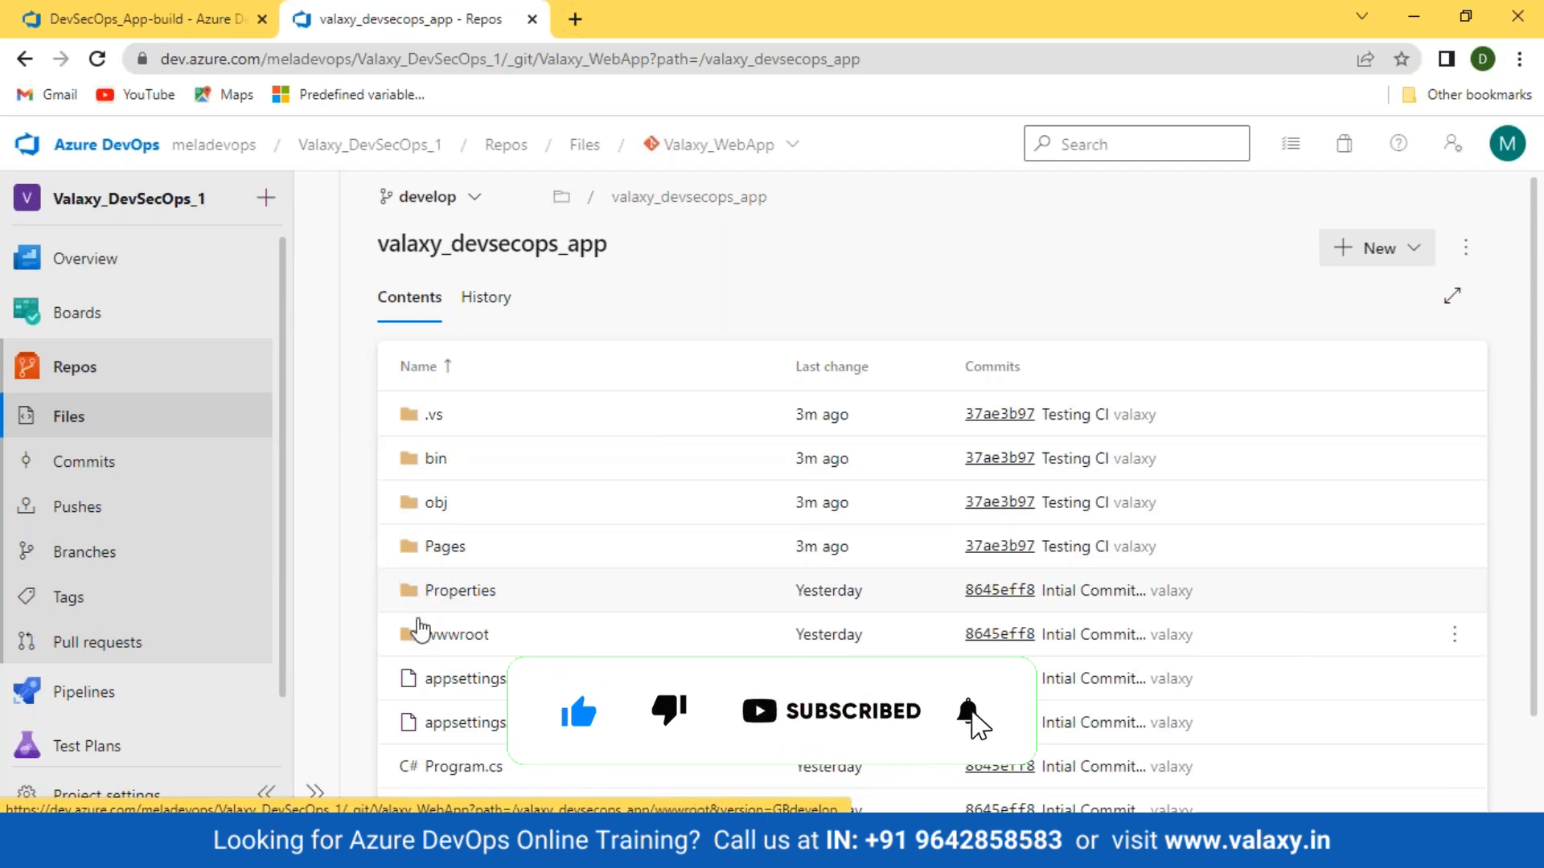
pyautogui.click(442, 551)
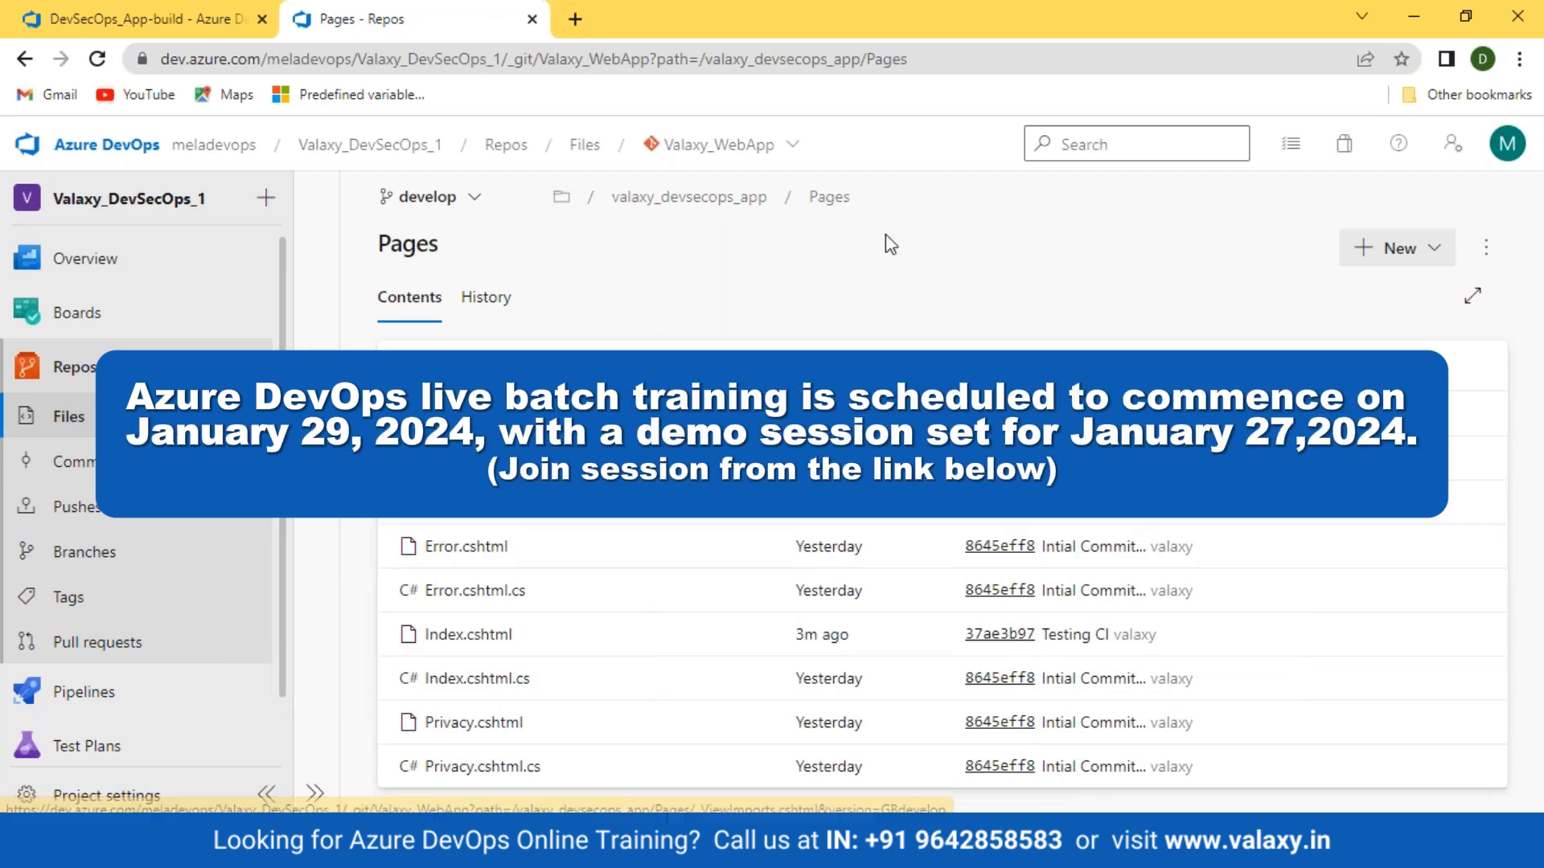
pyautogui.click(690, 196)
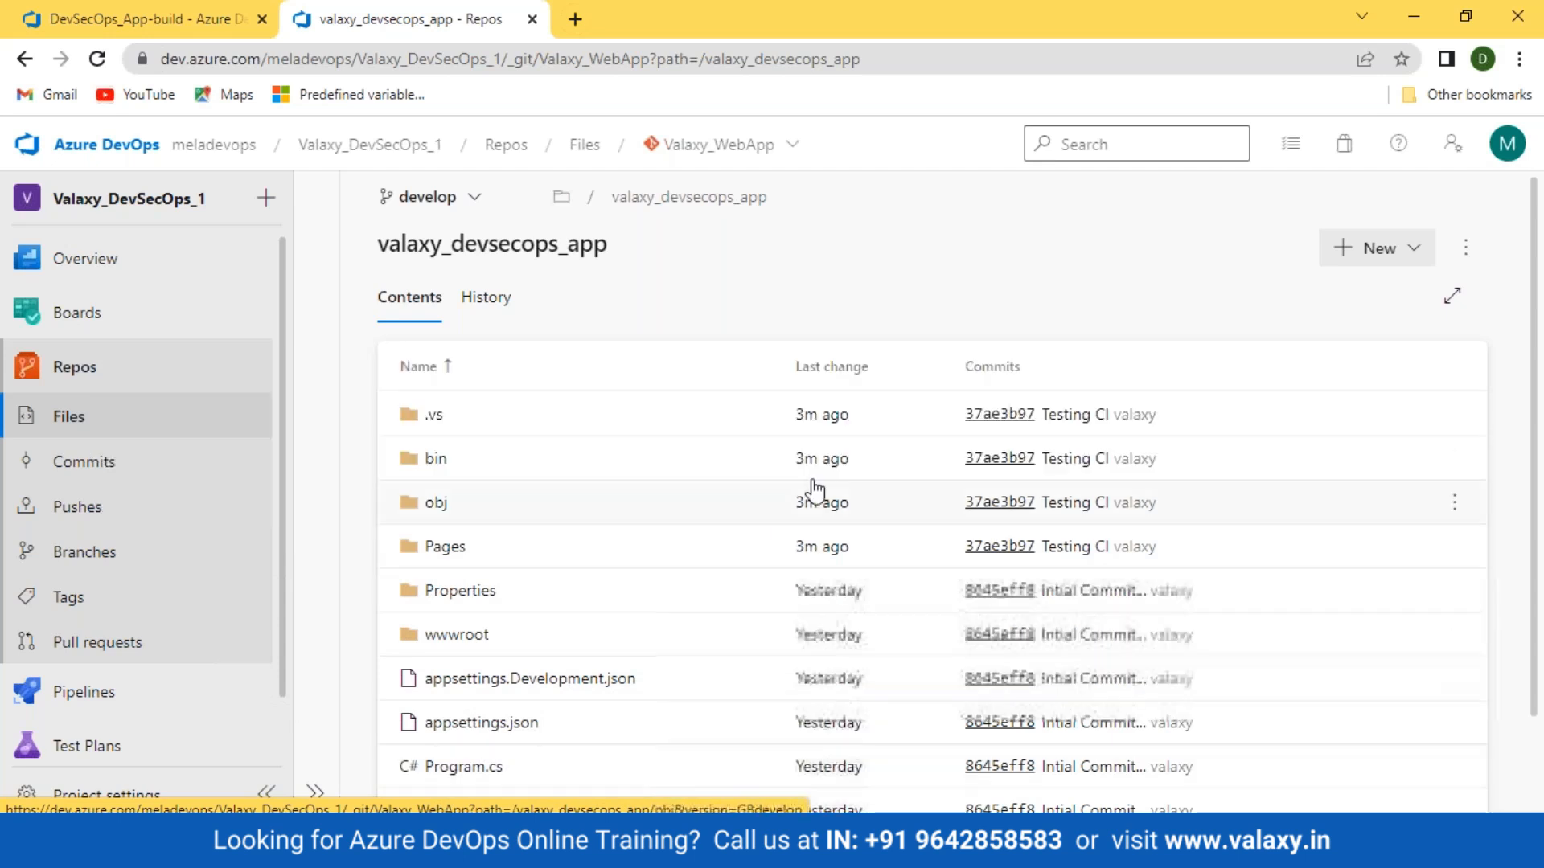
pyautogui.click(808, 198)
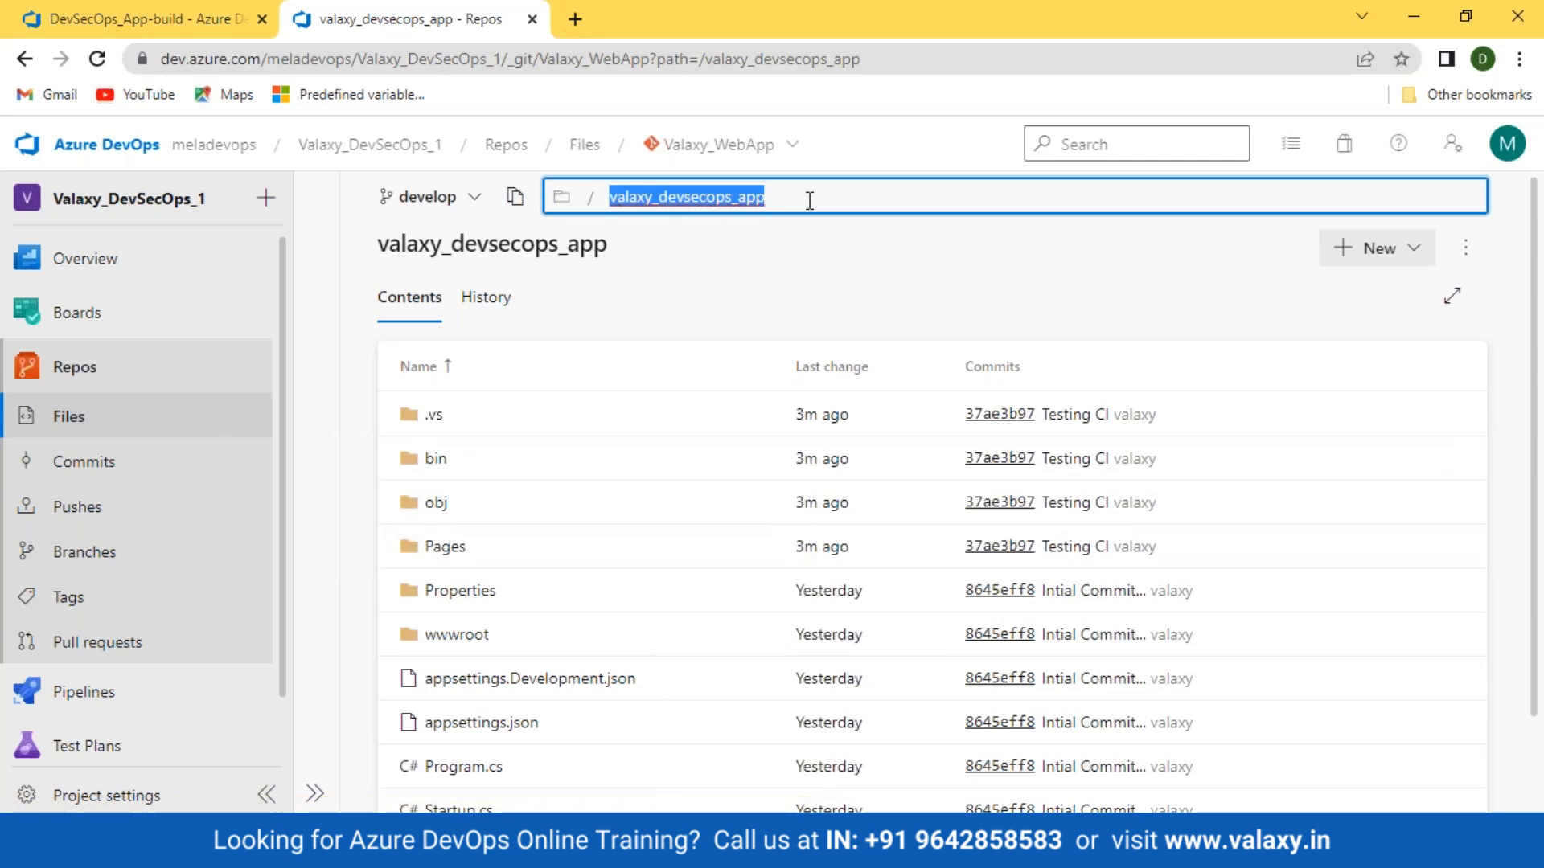
# Step: Set the CI trigger's Include path specification to valaxy_devsecops_app/ using the copied path
pyautogui.click(178, 28)
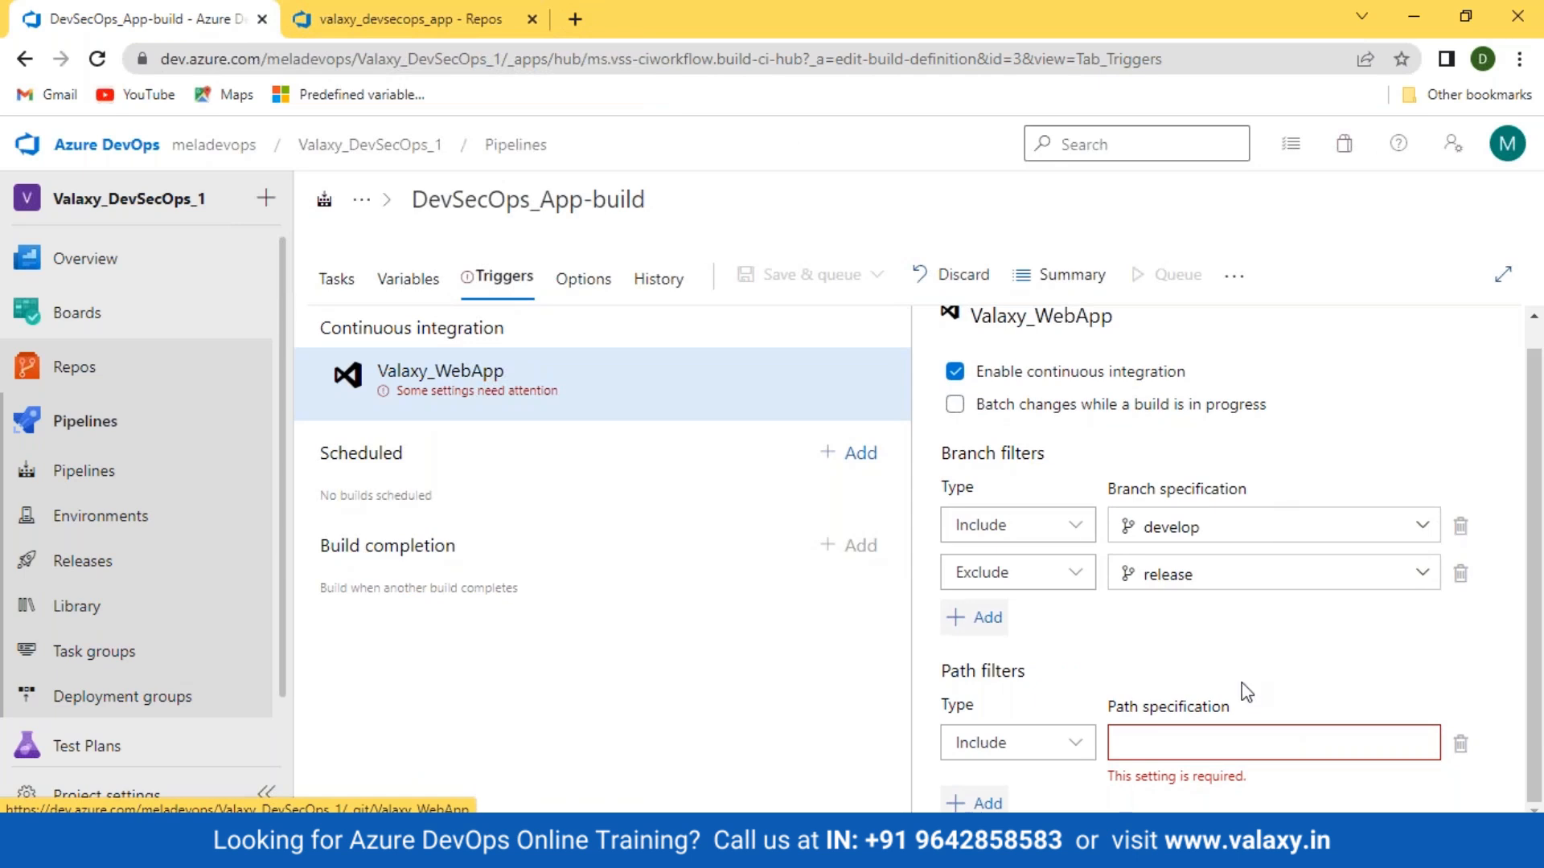
pyautogui.click(1182, 734)
pyautogui.hotkey('ctrl', 'v')
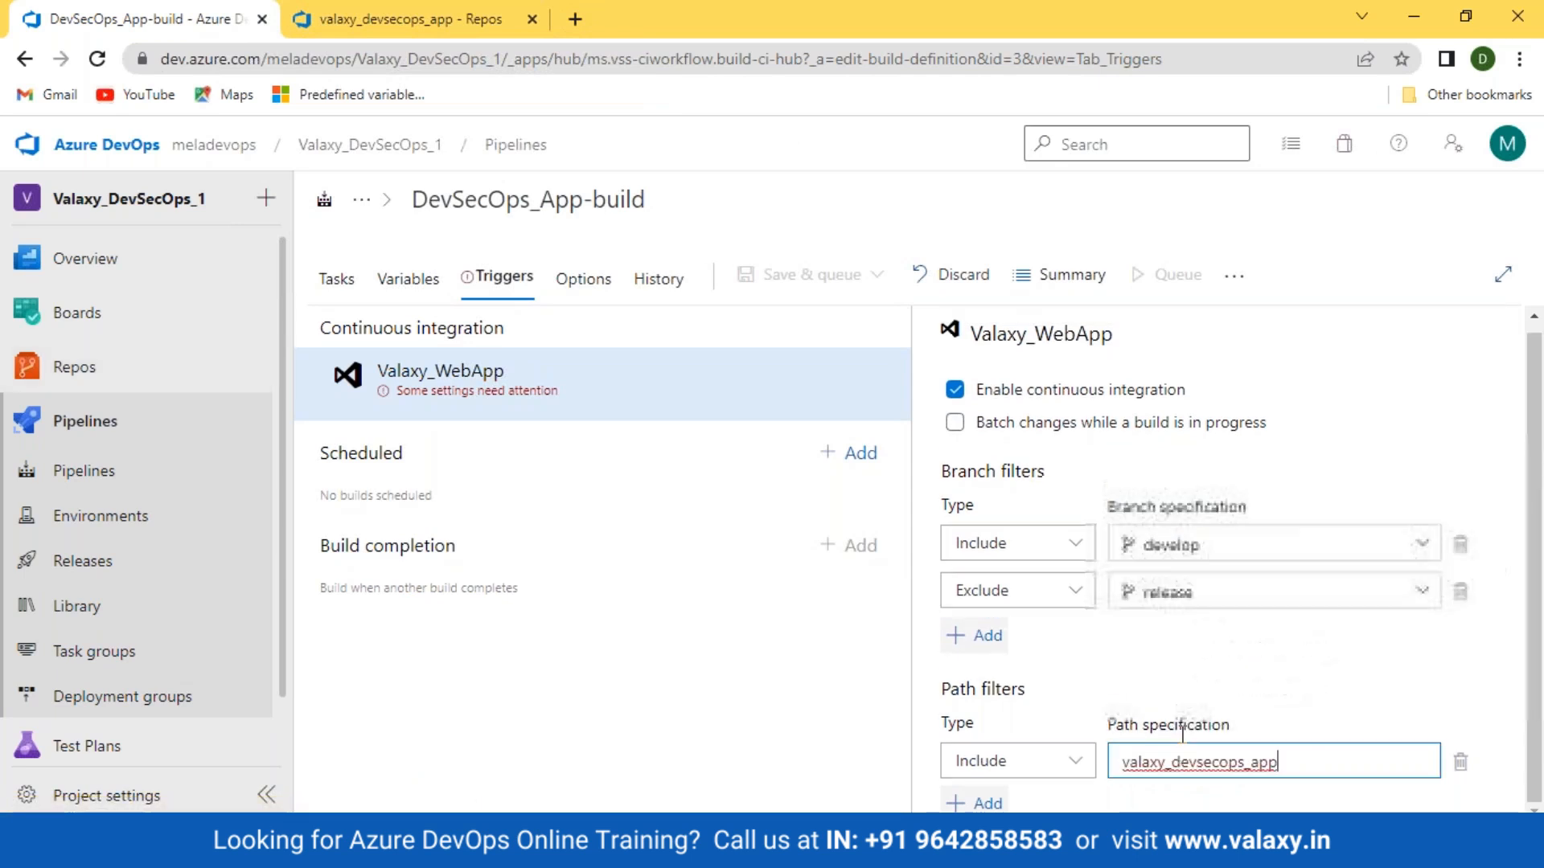
pyautogui.write('/')
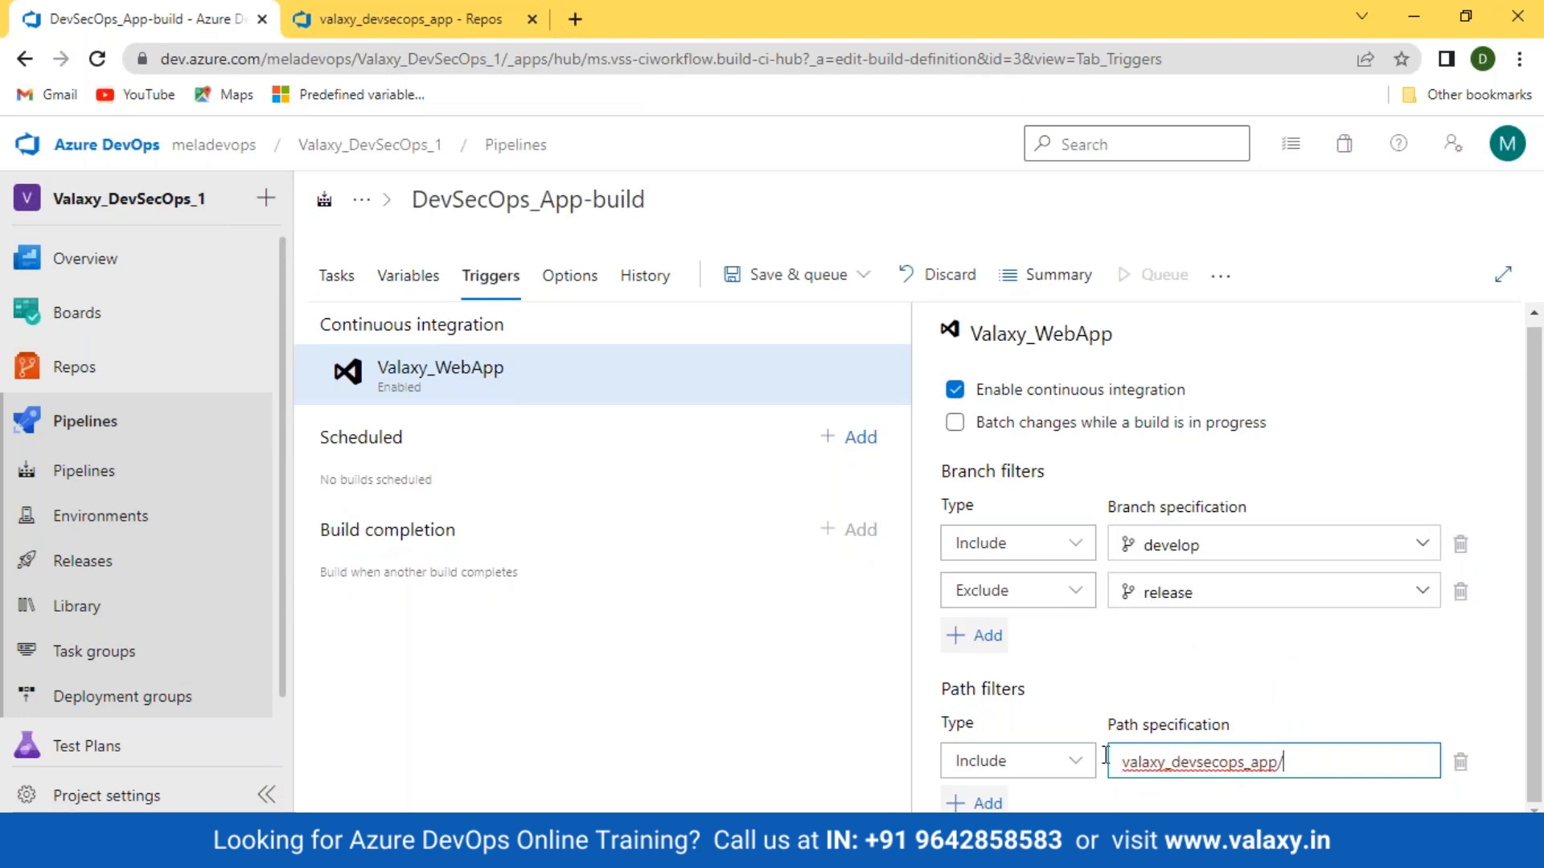
pyautogui.click(481, 12)
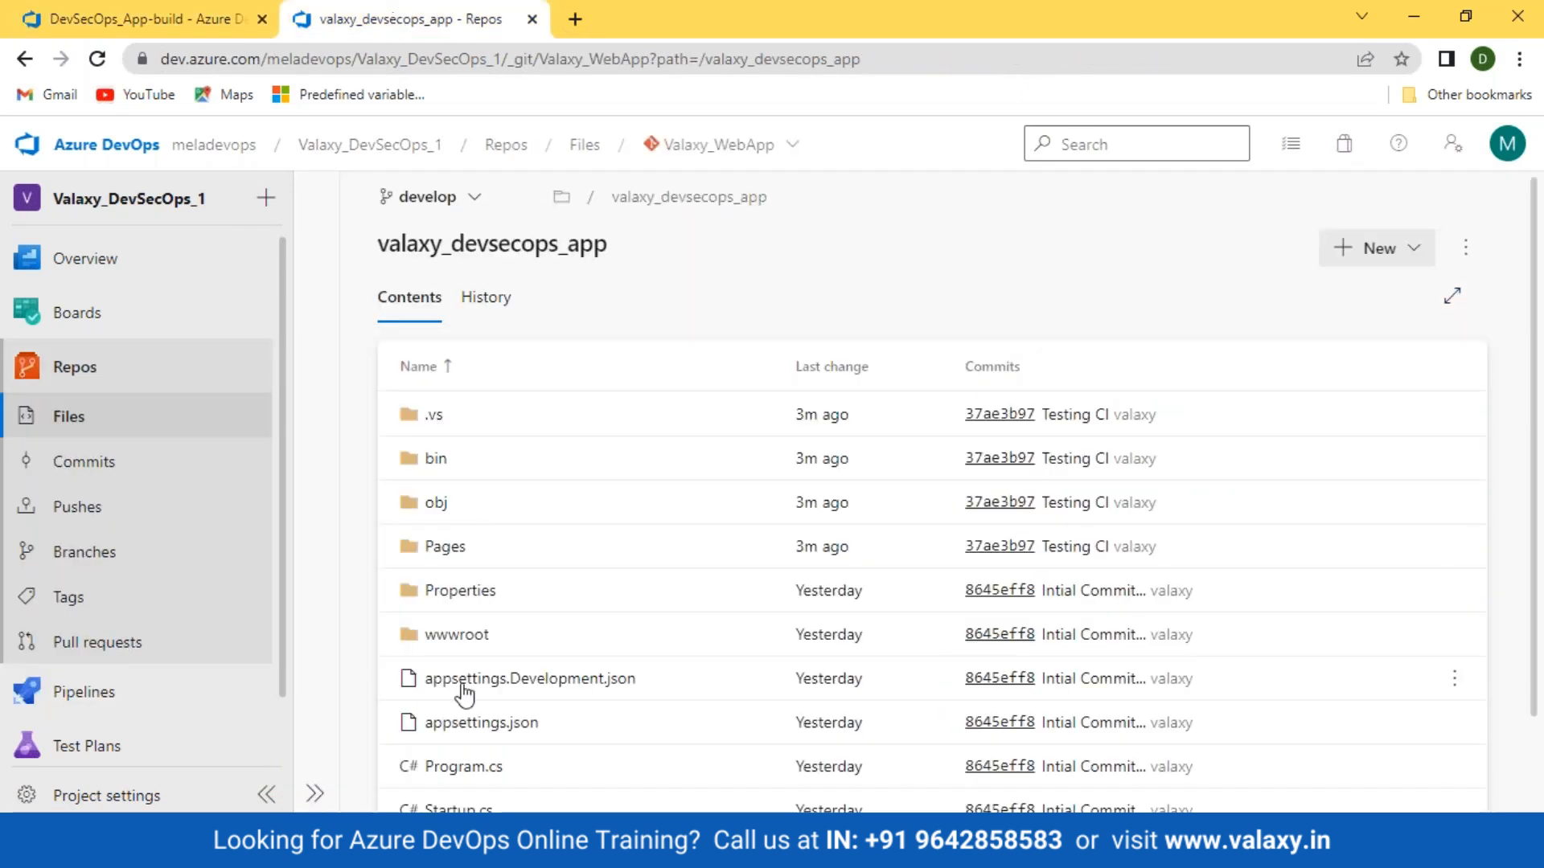
pyautogui.click(196, 29)
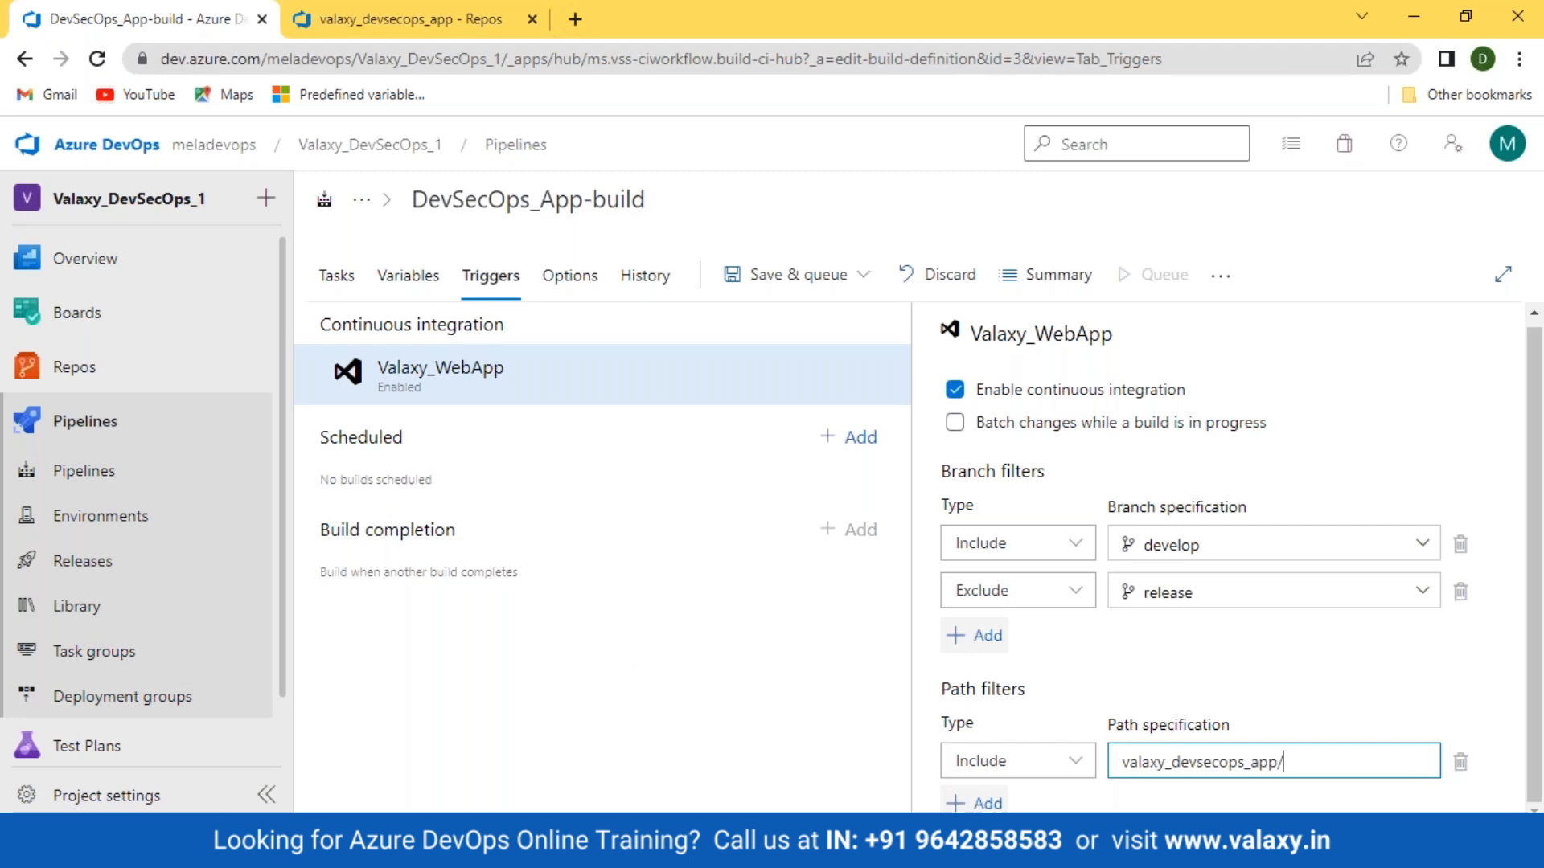
pyautogui.click(347, 27)
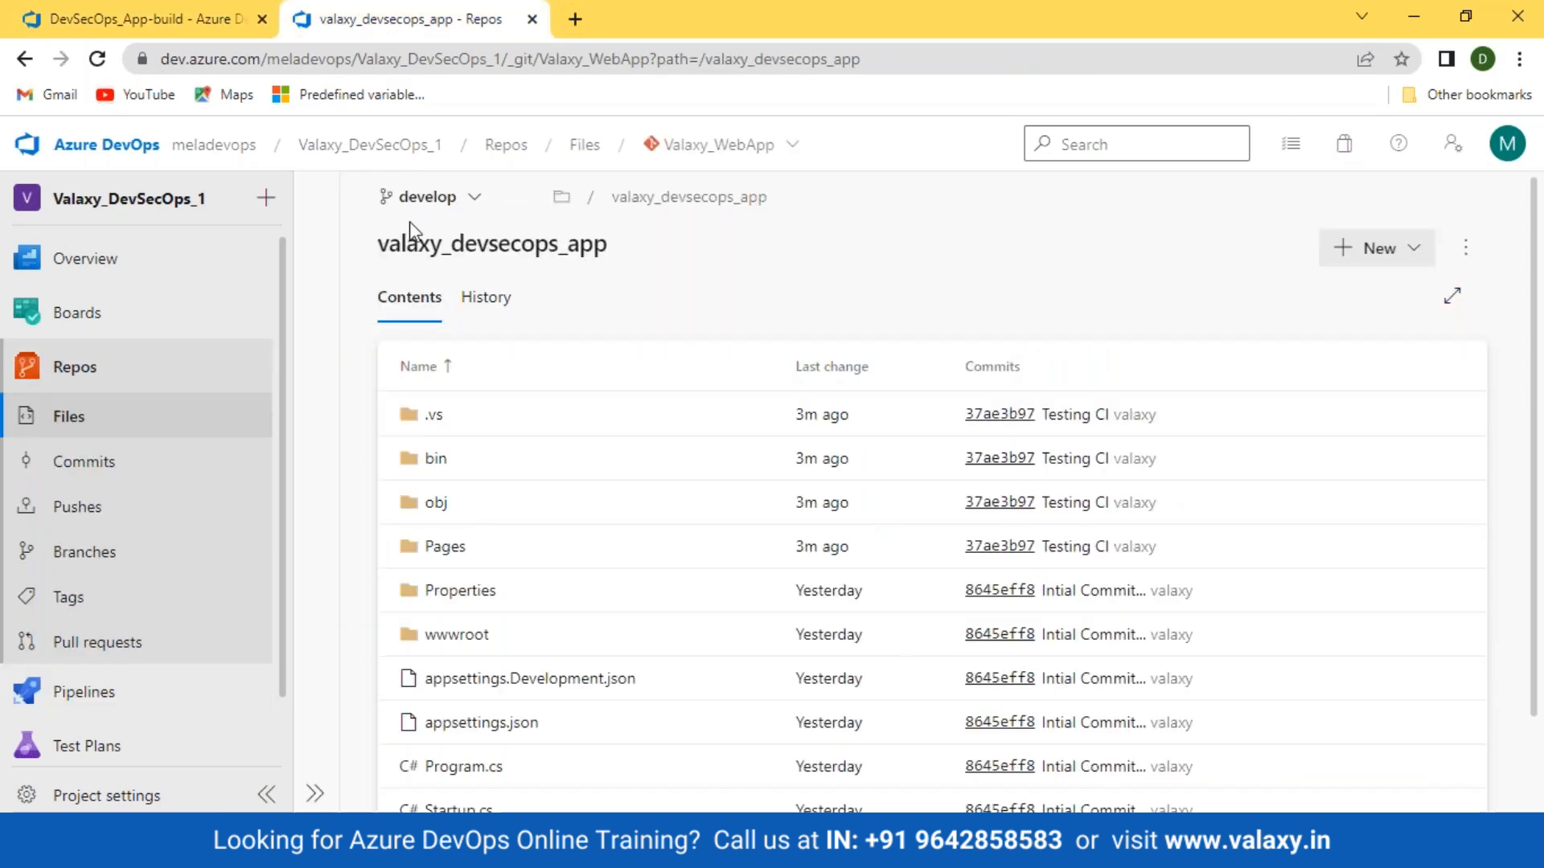
pyautogui.click(91, 428)
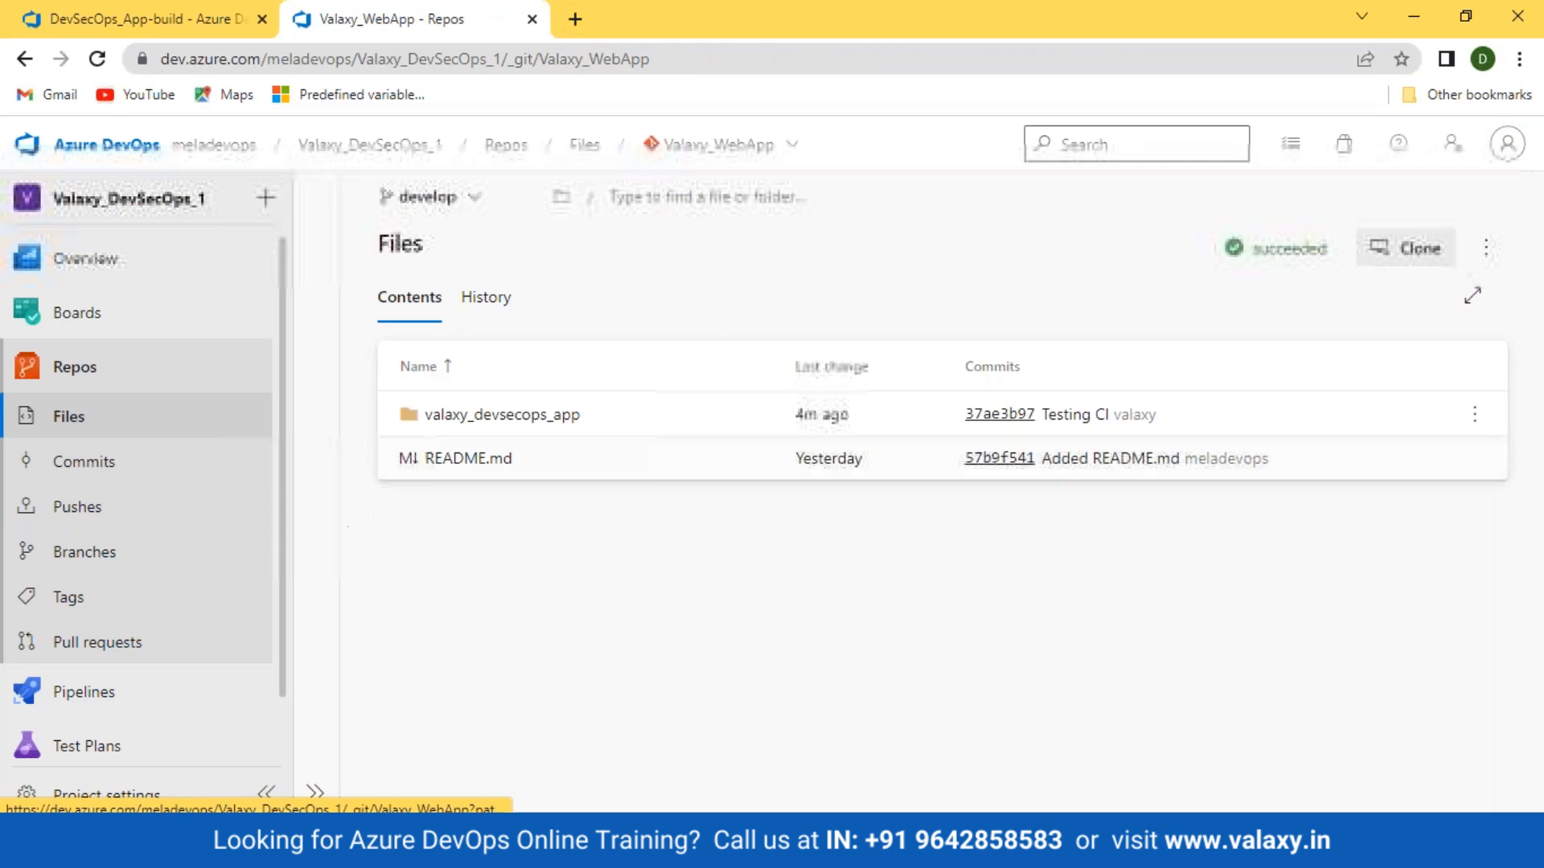
pyautogui.click(450, 462)
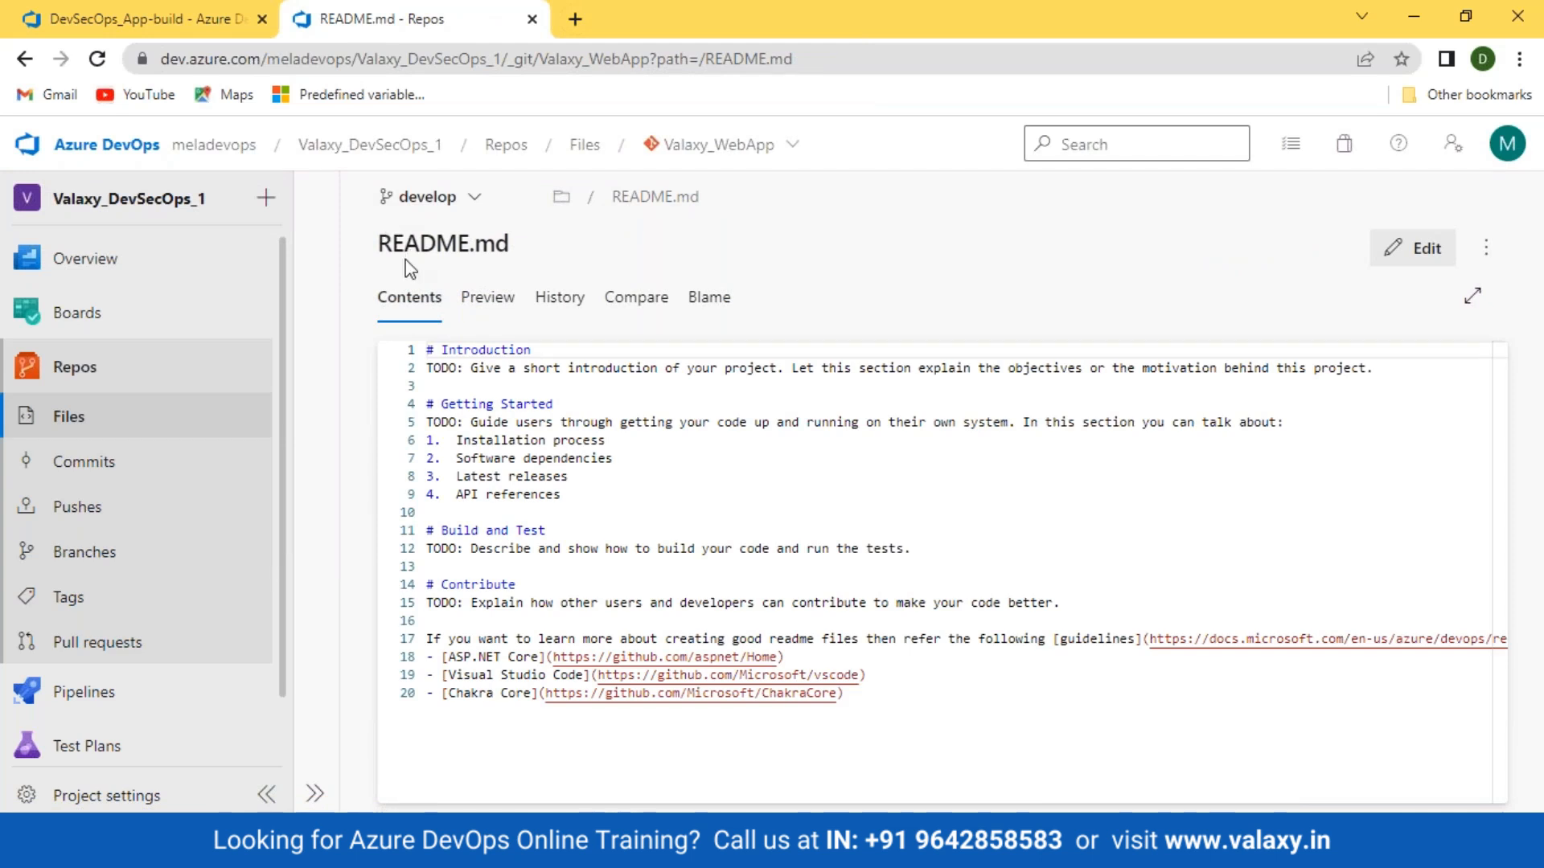
pyautogui.click(69, 417)
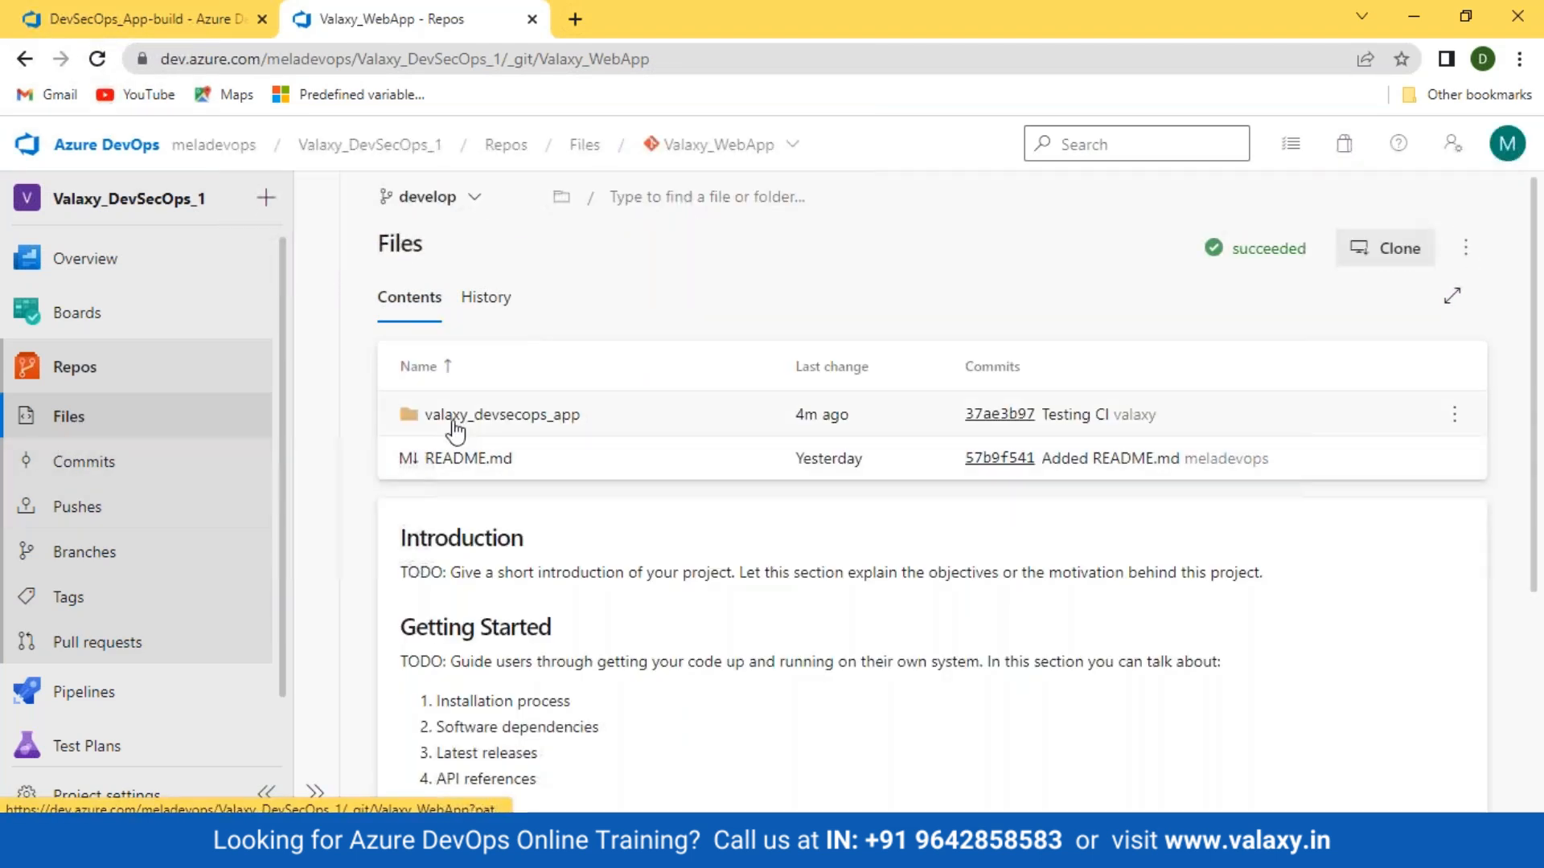
pyautogui.click(463, 426)
# Step: Review the trigger's branch and path filter settings on the pipeline page
pyautogui.click(144, 19)
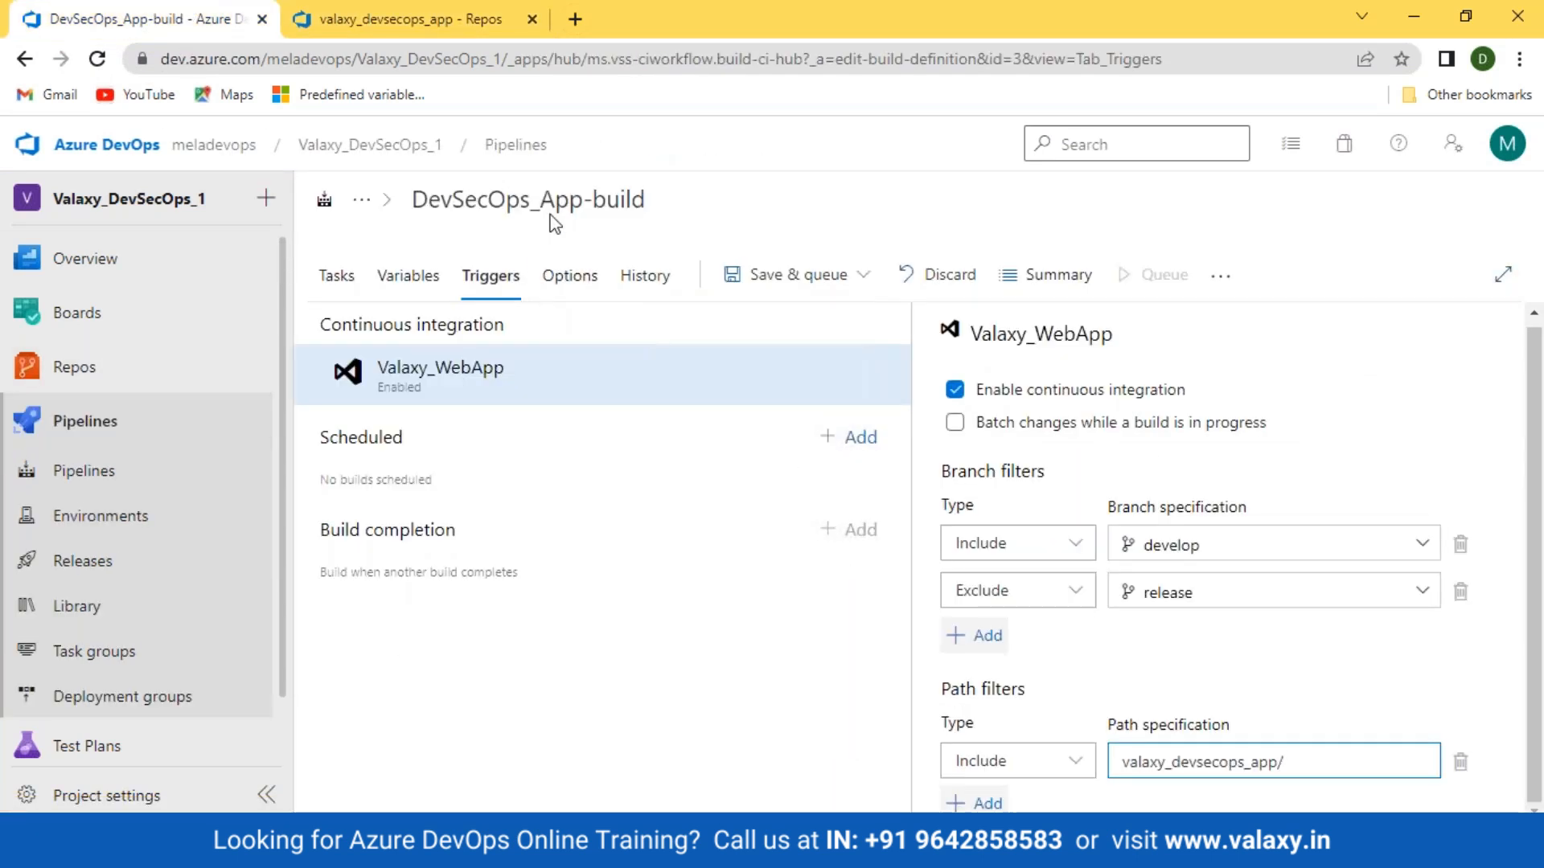
pyautogui.click(571, 210)
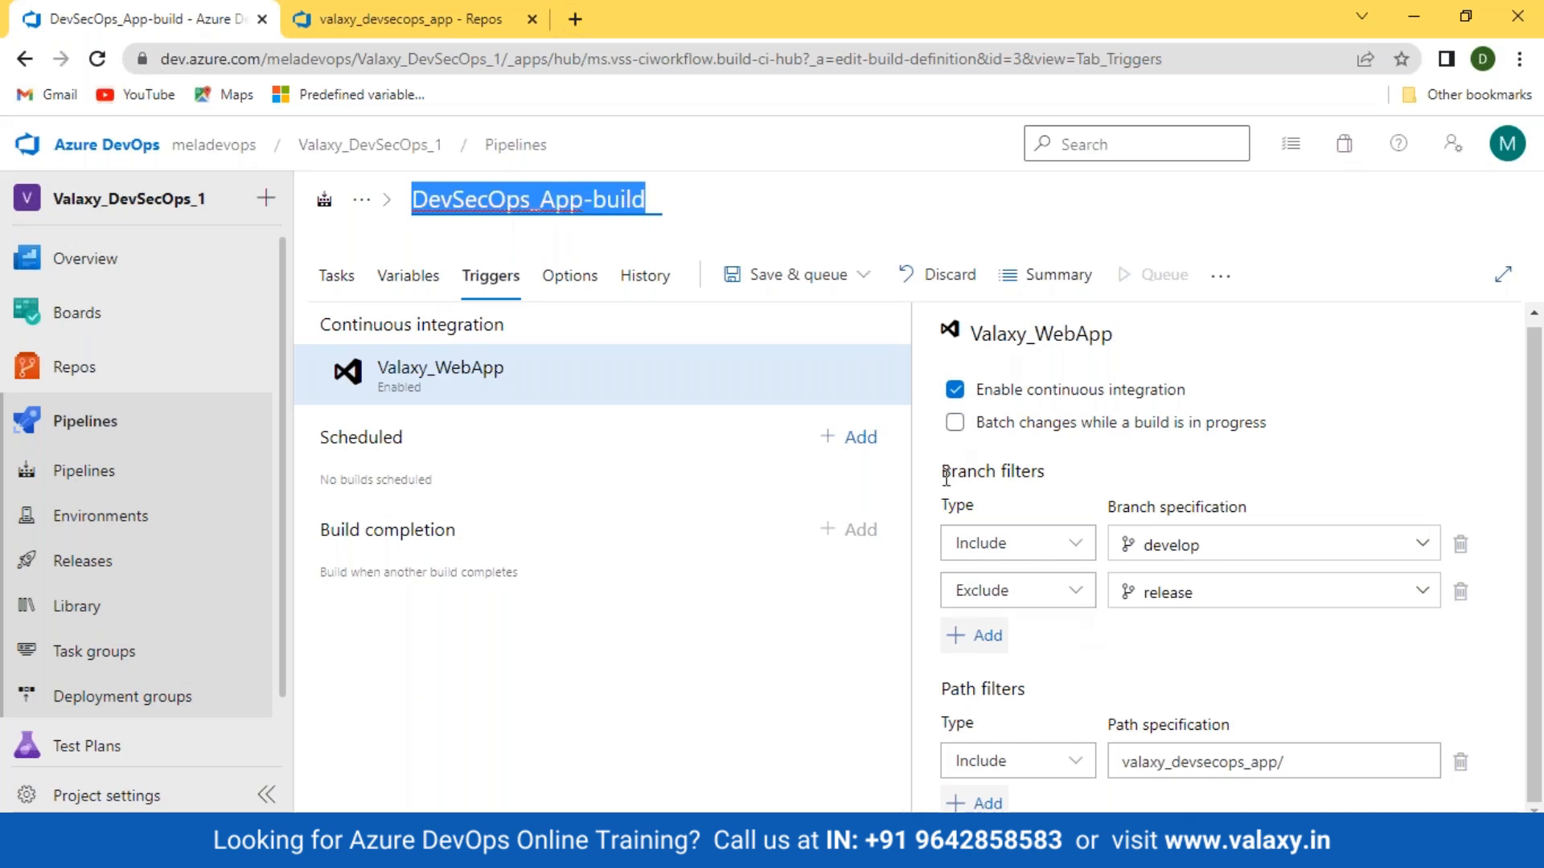
pyautogui.moveTo(943, 473); pyautogui.dragTo(1017, 492)
pyautogui.moveTo(943, 704); pyautogui.dragTo(1026, 690)
pyautogui.click(1067, 690)
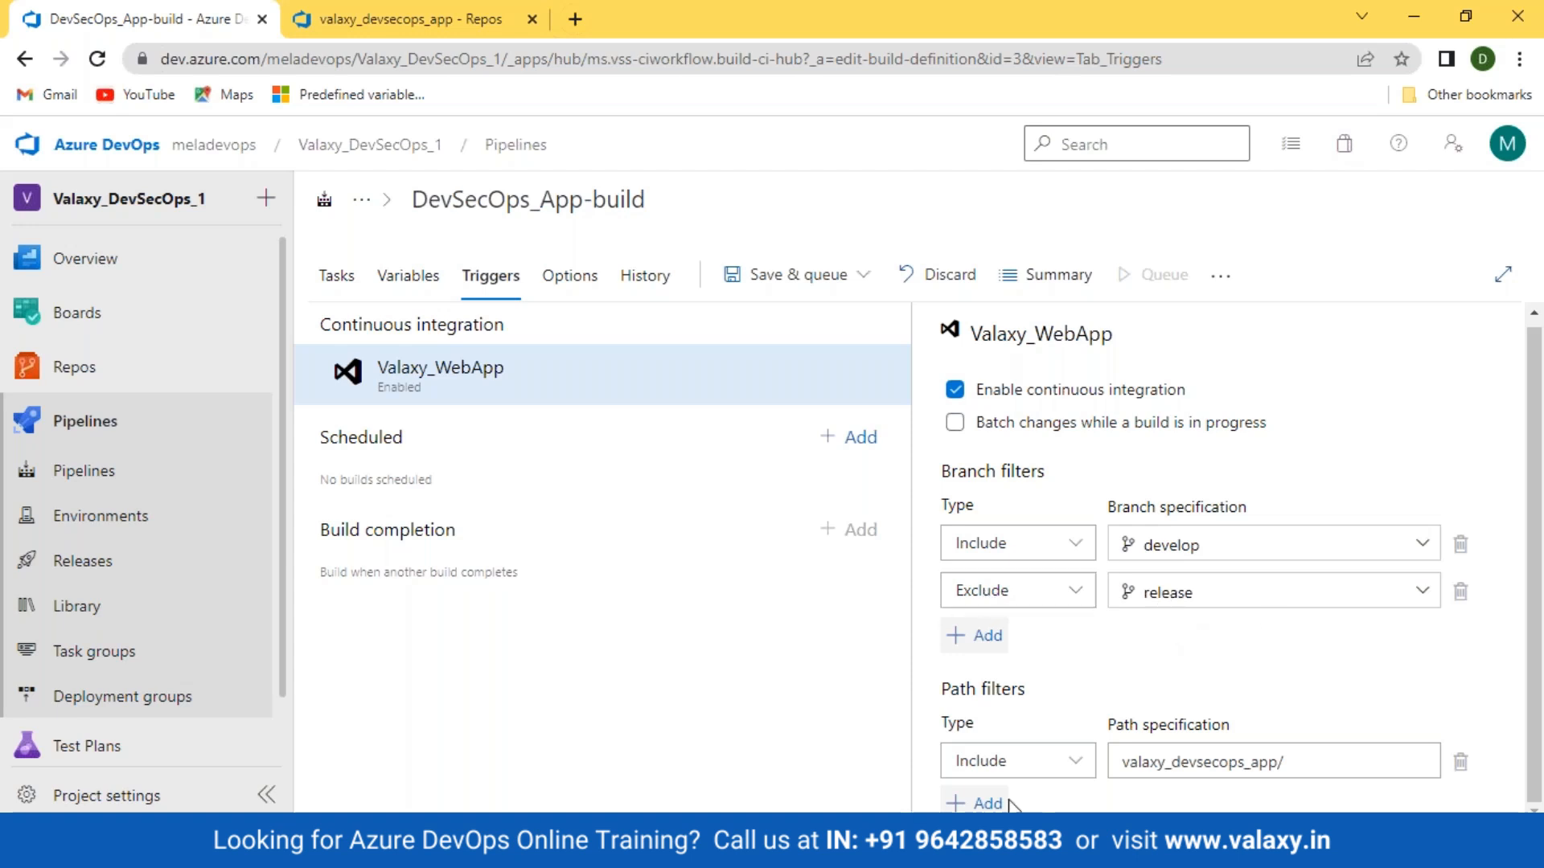
# Step: Add a second path filter row with its Type set to Exclude
pyautogui.click(975, 804)
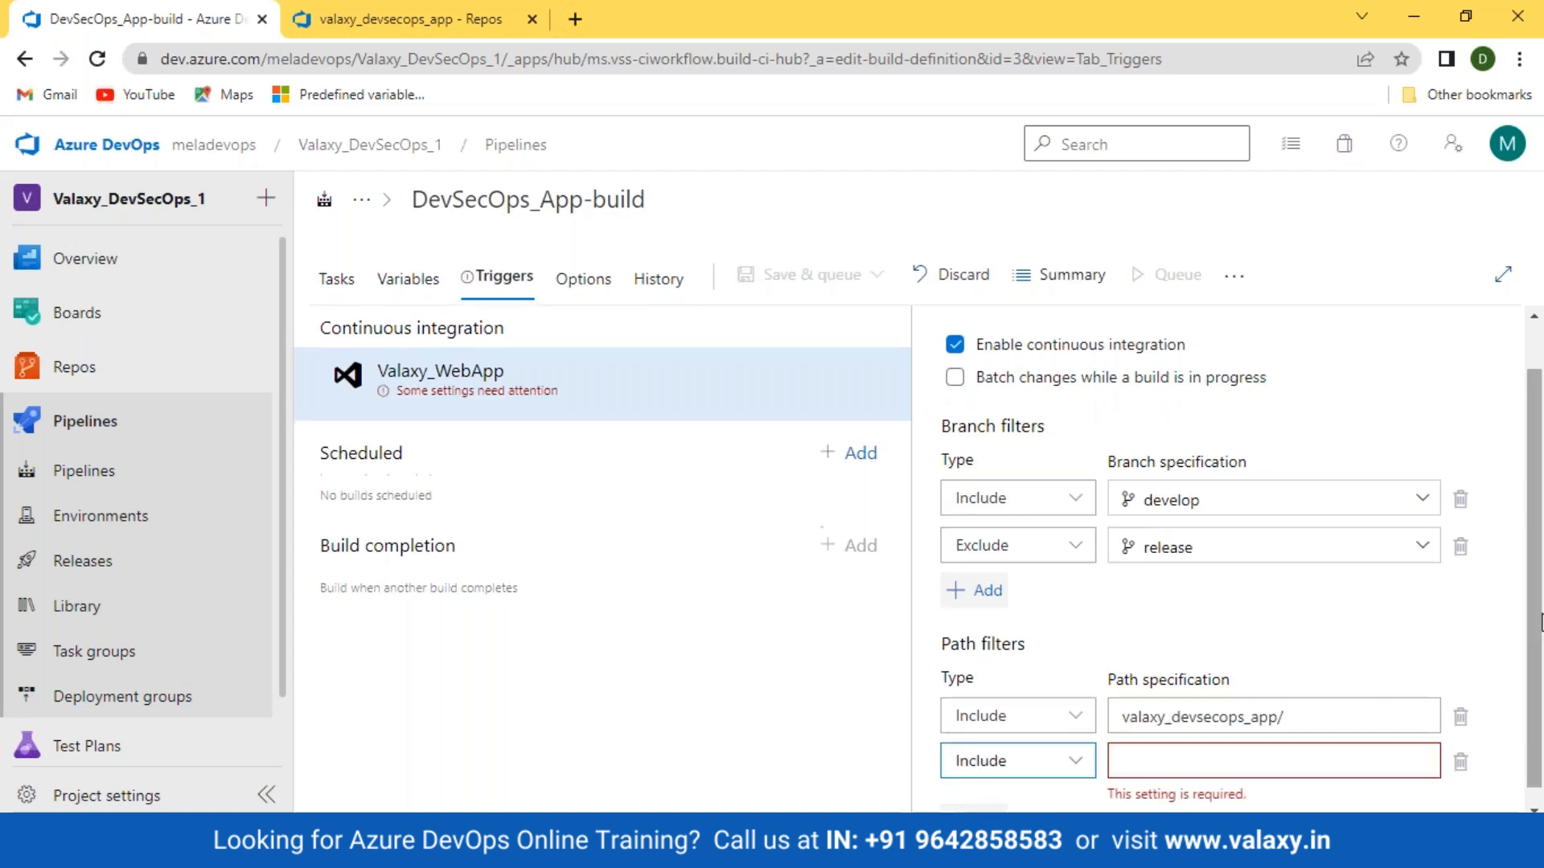
pyautogui.click(1072, 762)
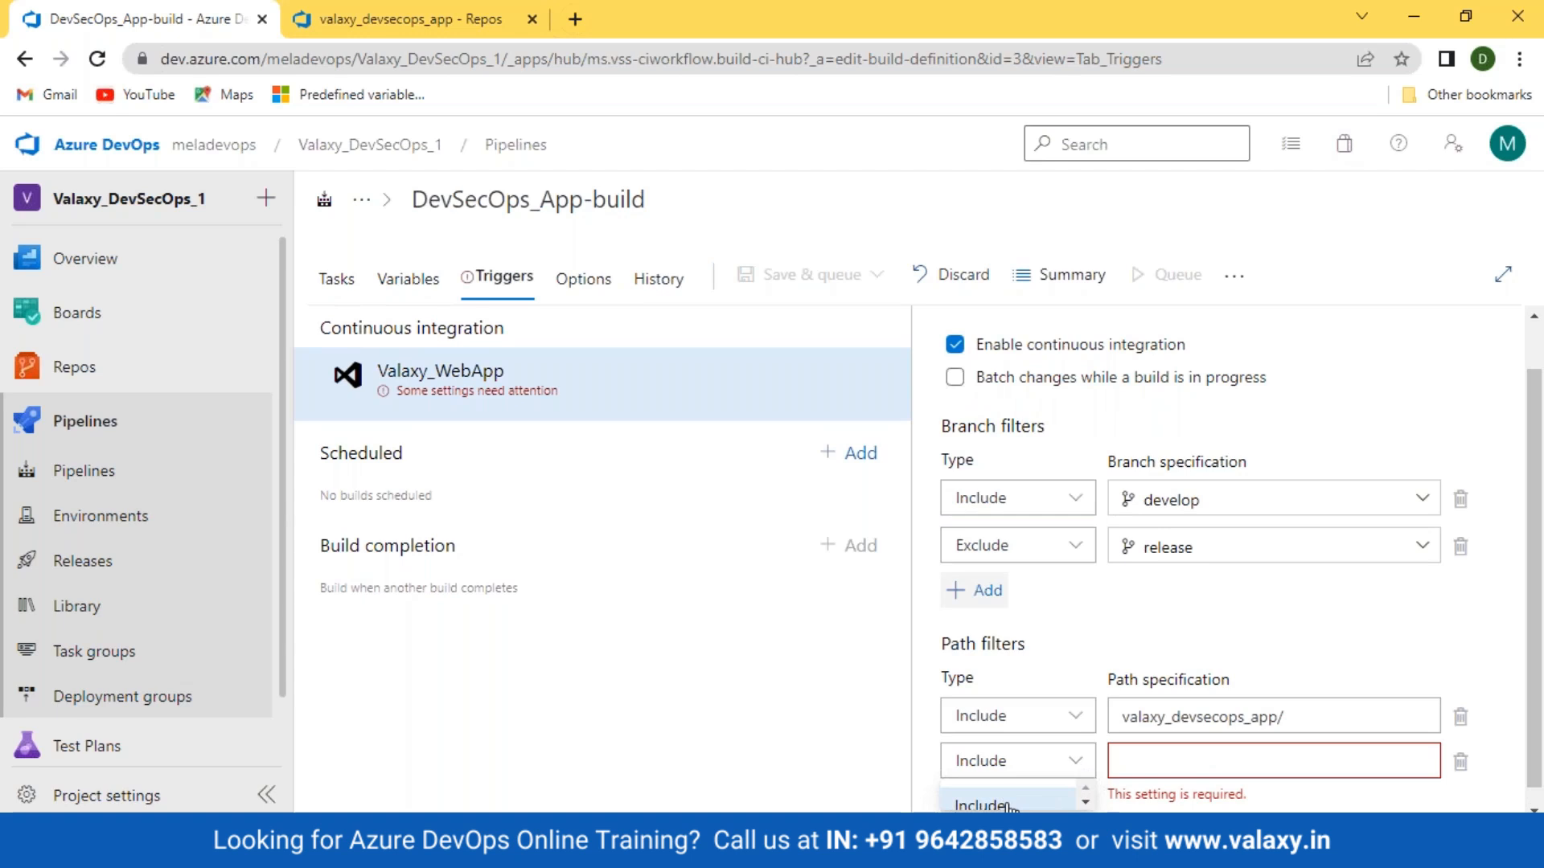
pyautogui.scroll(-1, 1009, 804)
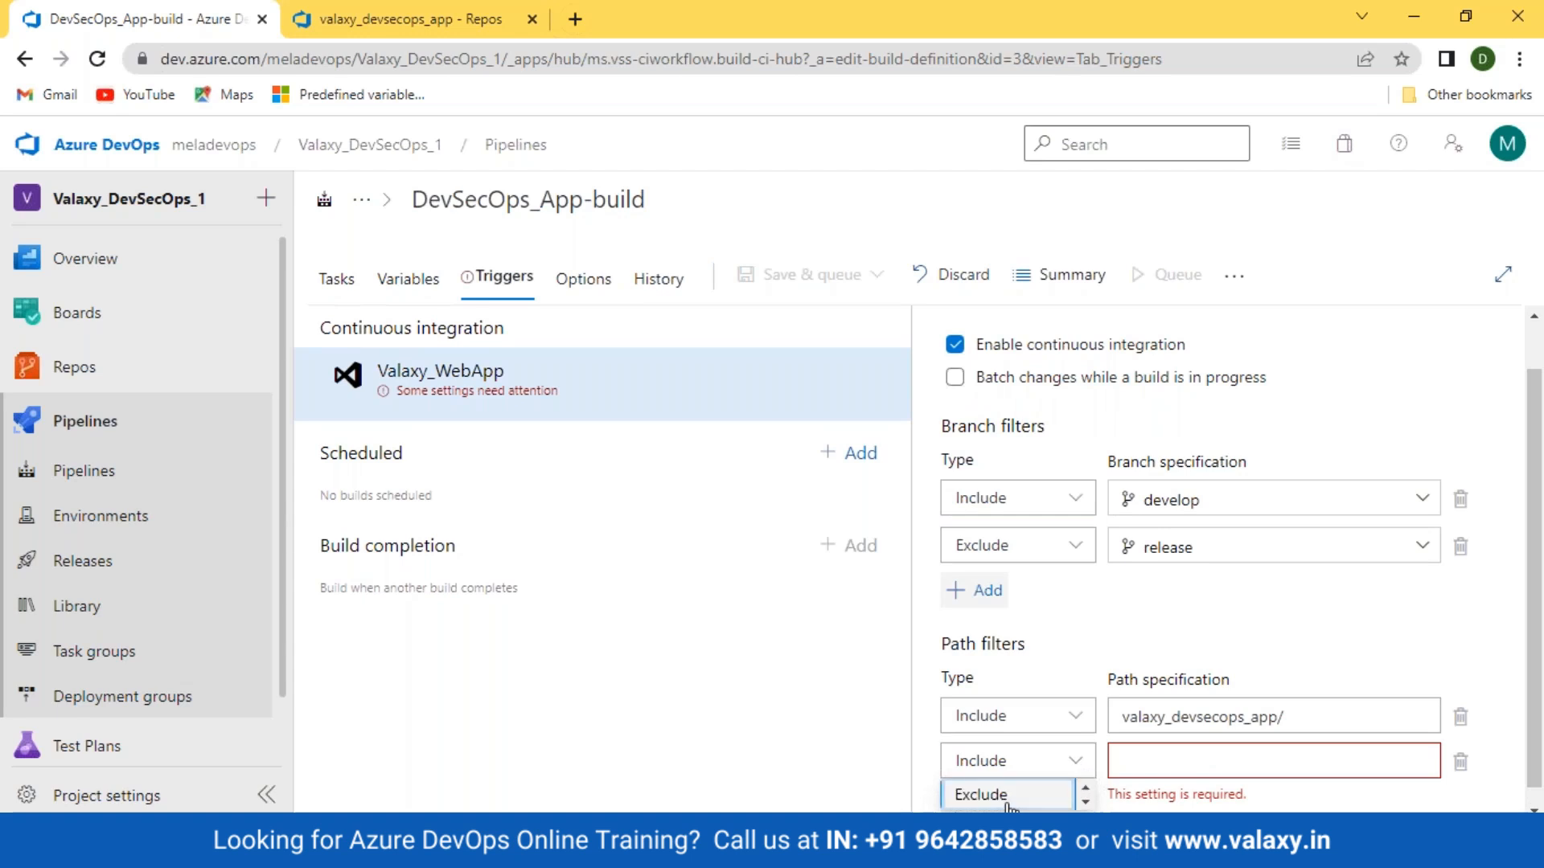
pyautogui.click(1009, 796)
# Step: In Repos, open the bin folder and select its breadcrumb path for copying
pyautogui.click(410, 19)
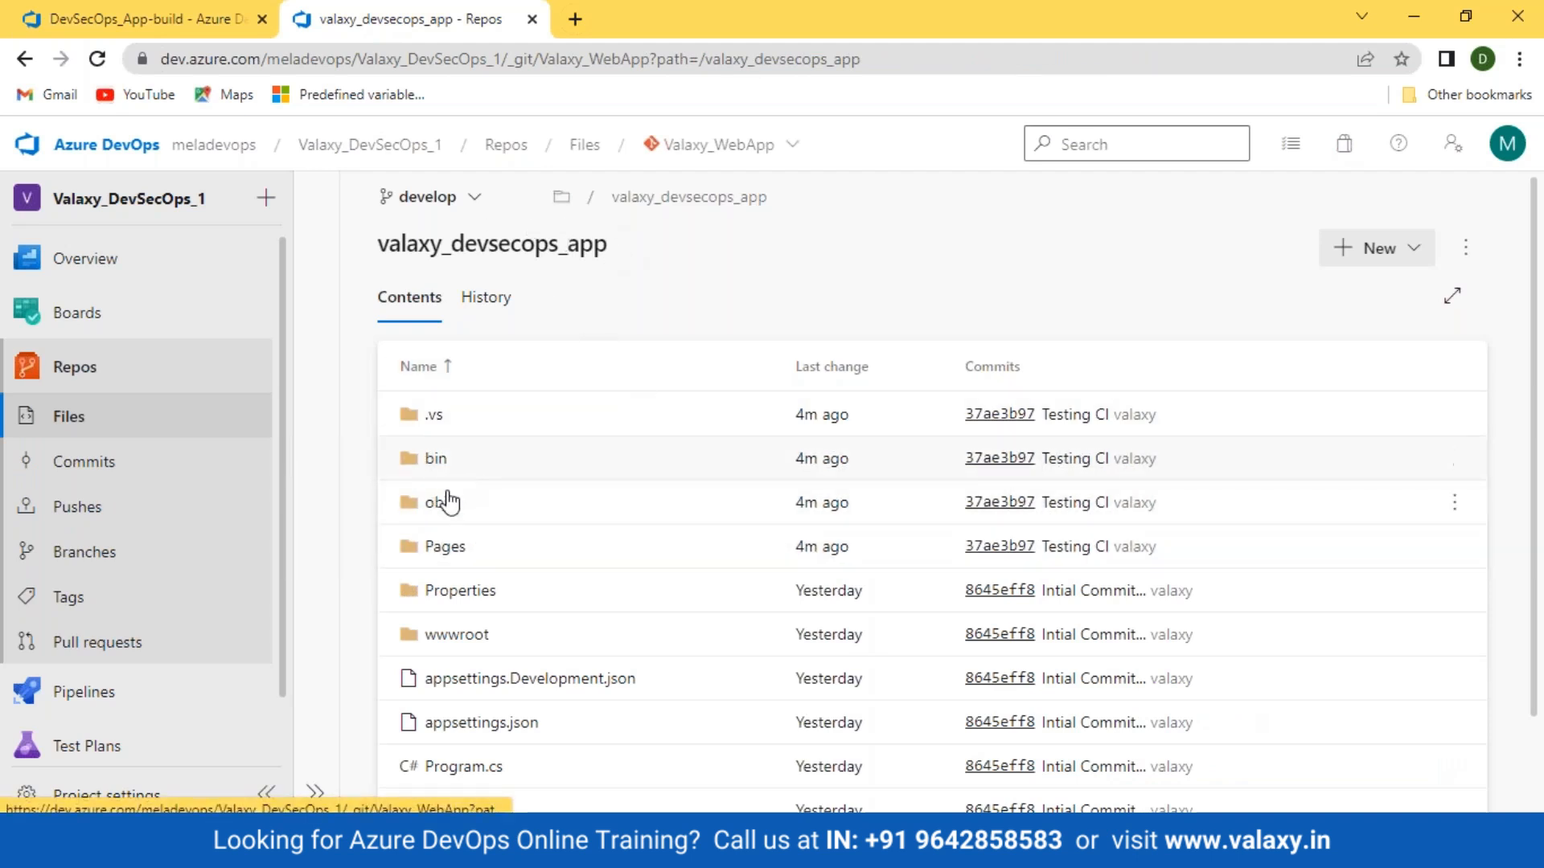
pyautogui.click(434, 462)
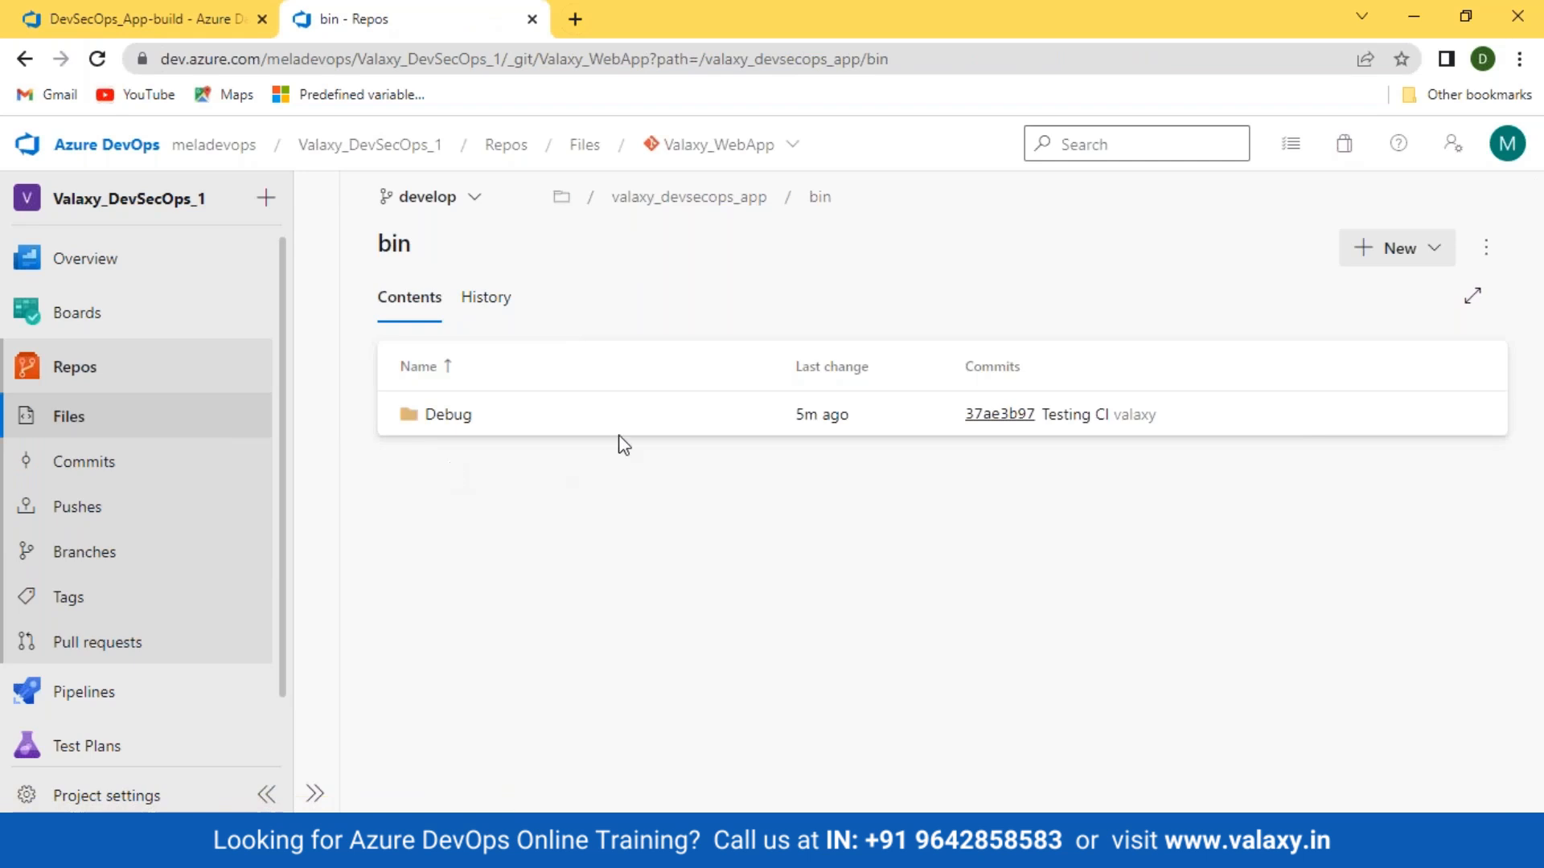
pyautogui.click(913, 203)
pyautogui.hotkey('ctrl', 'c')
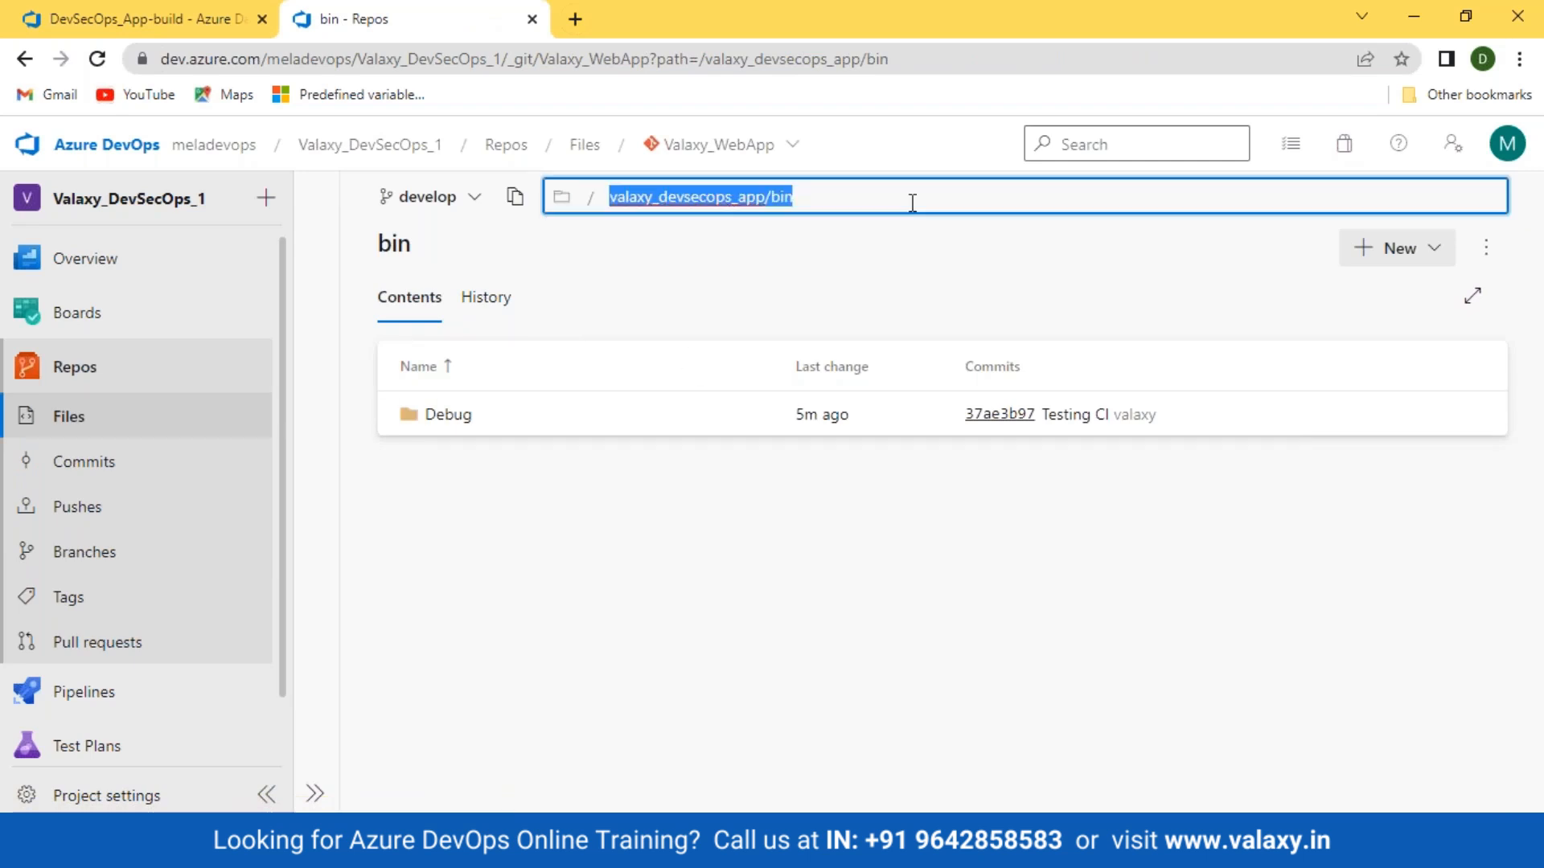
# Step: Paste valaxy_devsecops_app/bin/ into the Exclude path specification
pyautogui.click(203, 19)
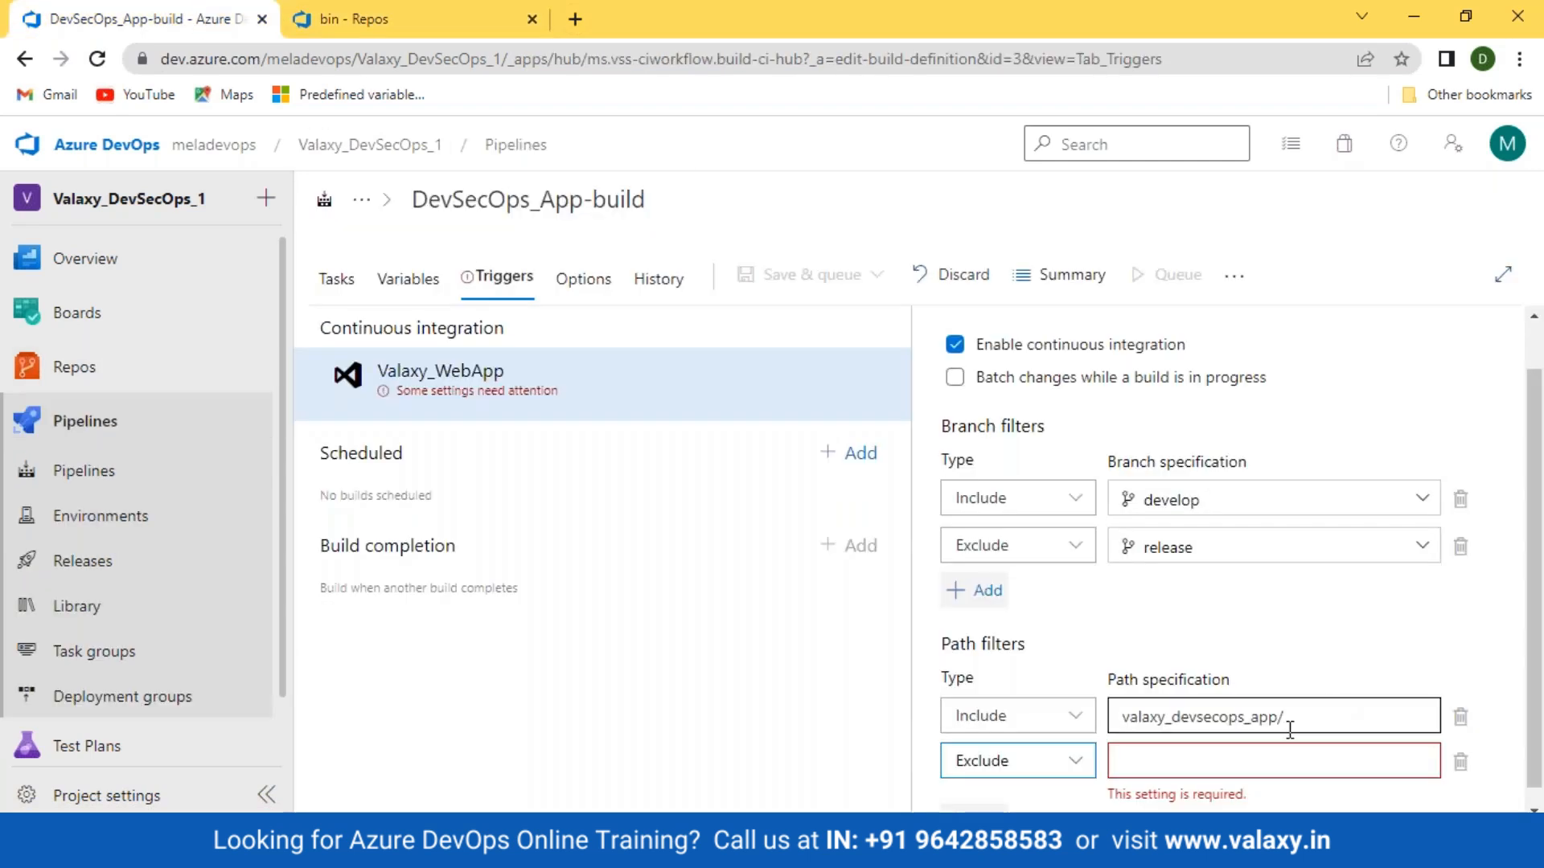
pyautogui.hotkey('ctrl', 'v')
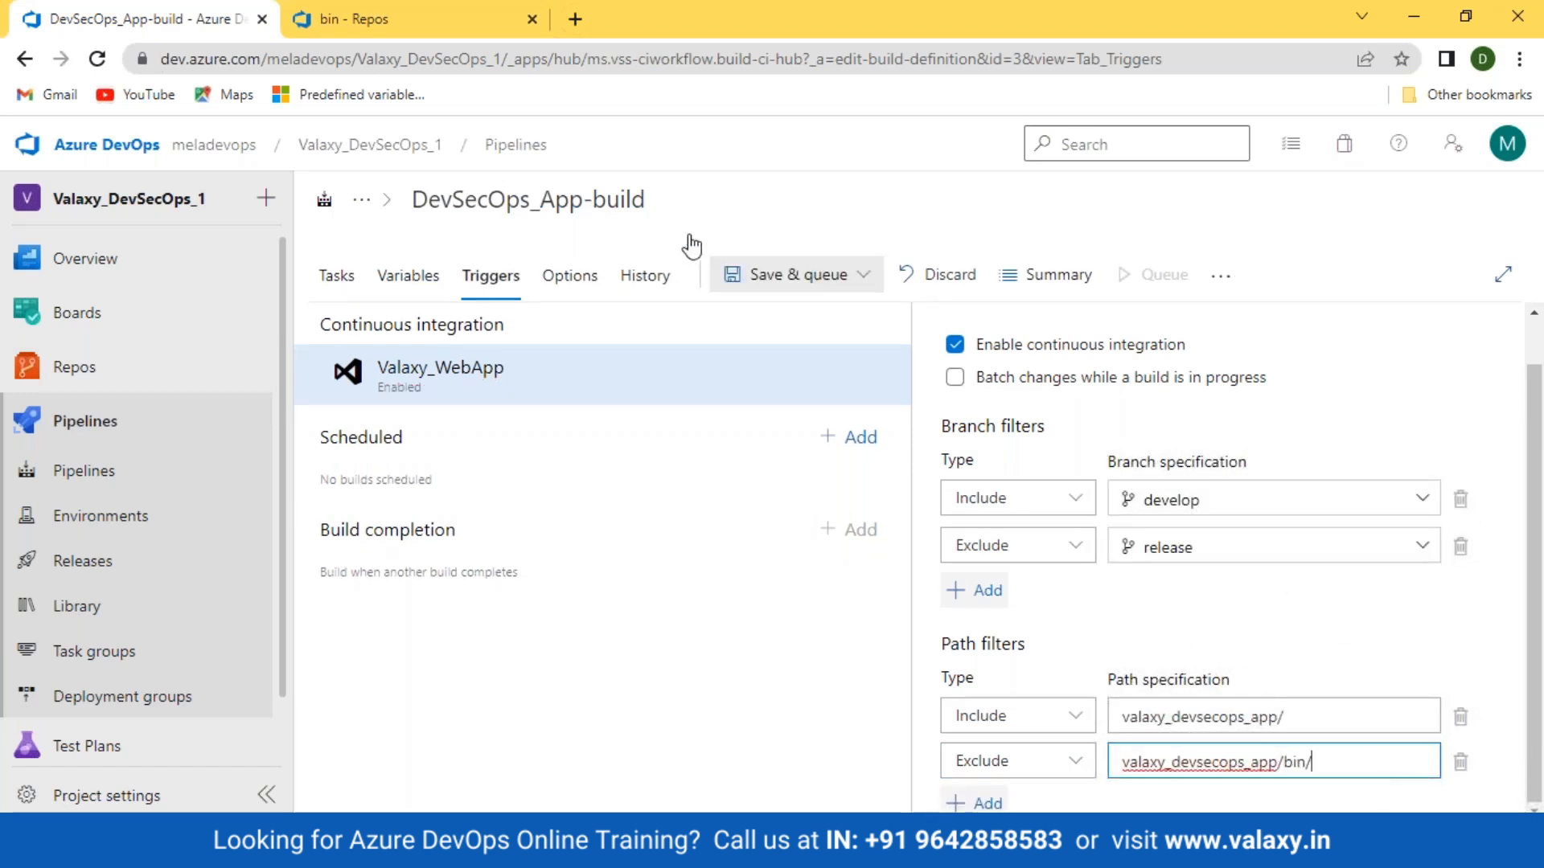
pyautogui.click(345, 19)
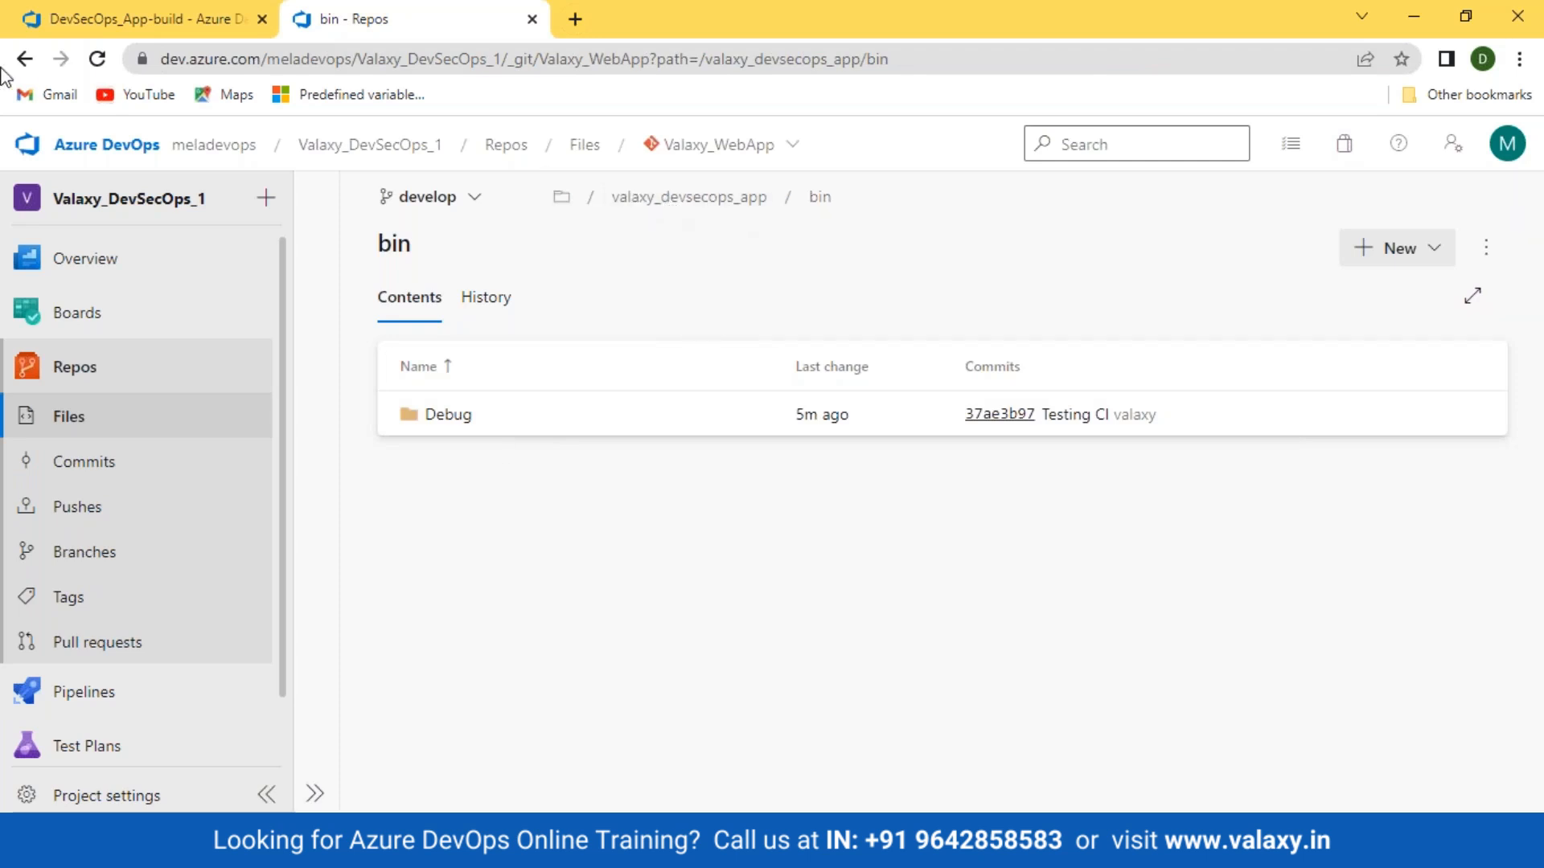
pyautogui.click(71, 21)
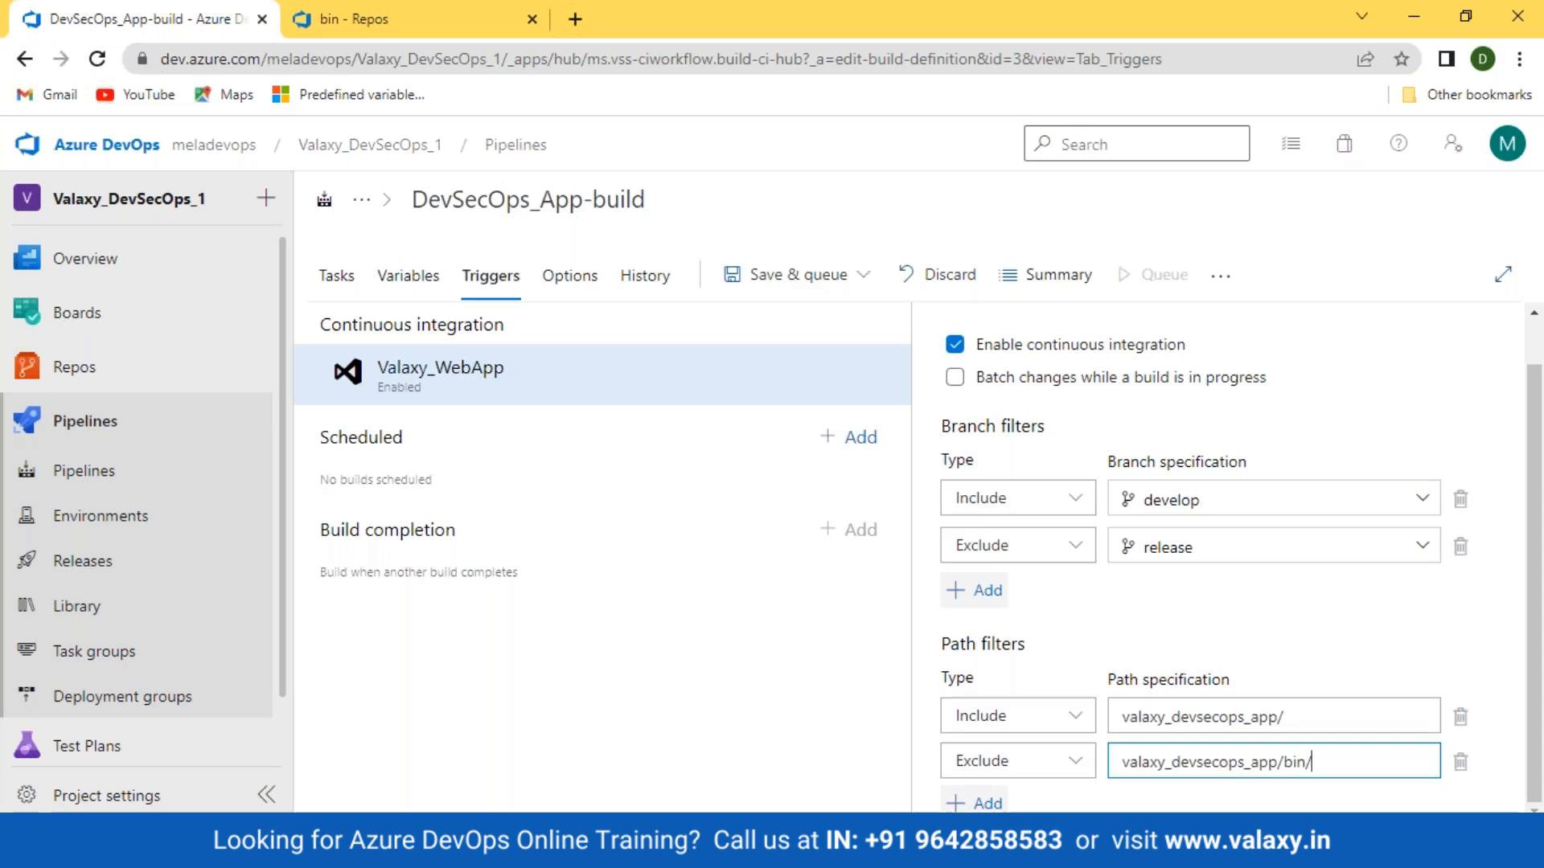
# Step: Save the build pipeline without queuing a build
pyautogui.click(837, 278)
pyautogui.click(764, 358)
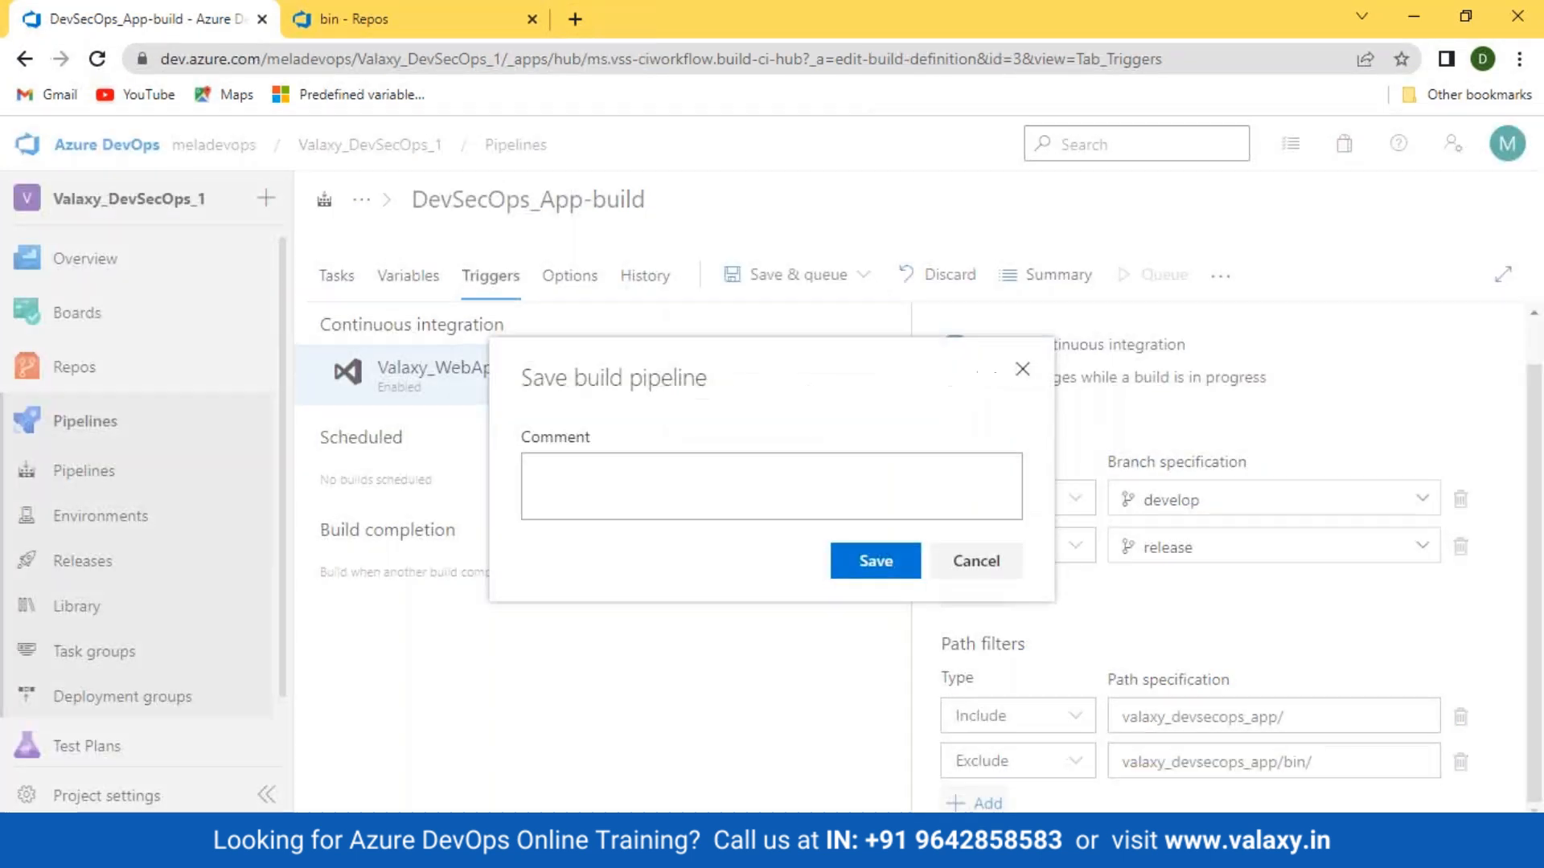
pyautogui.click(859, 567)
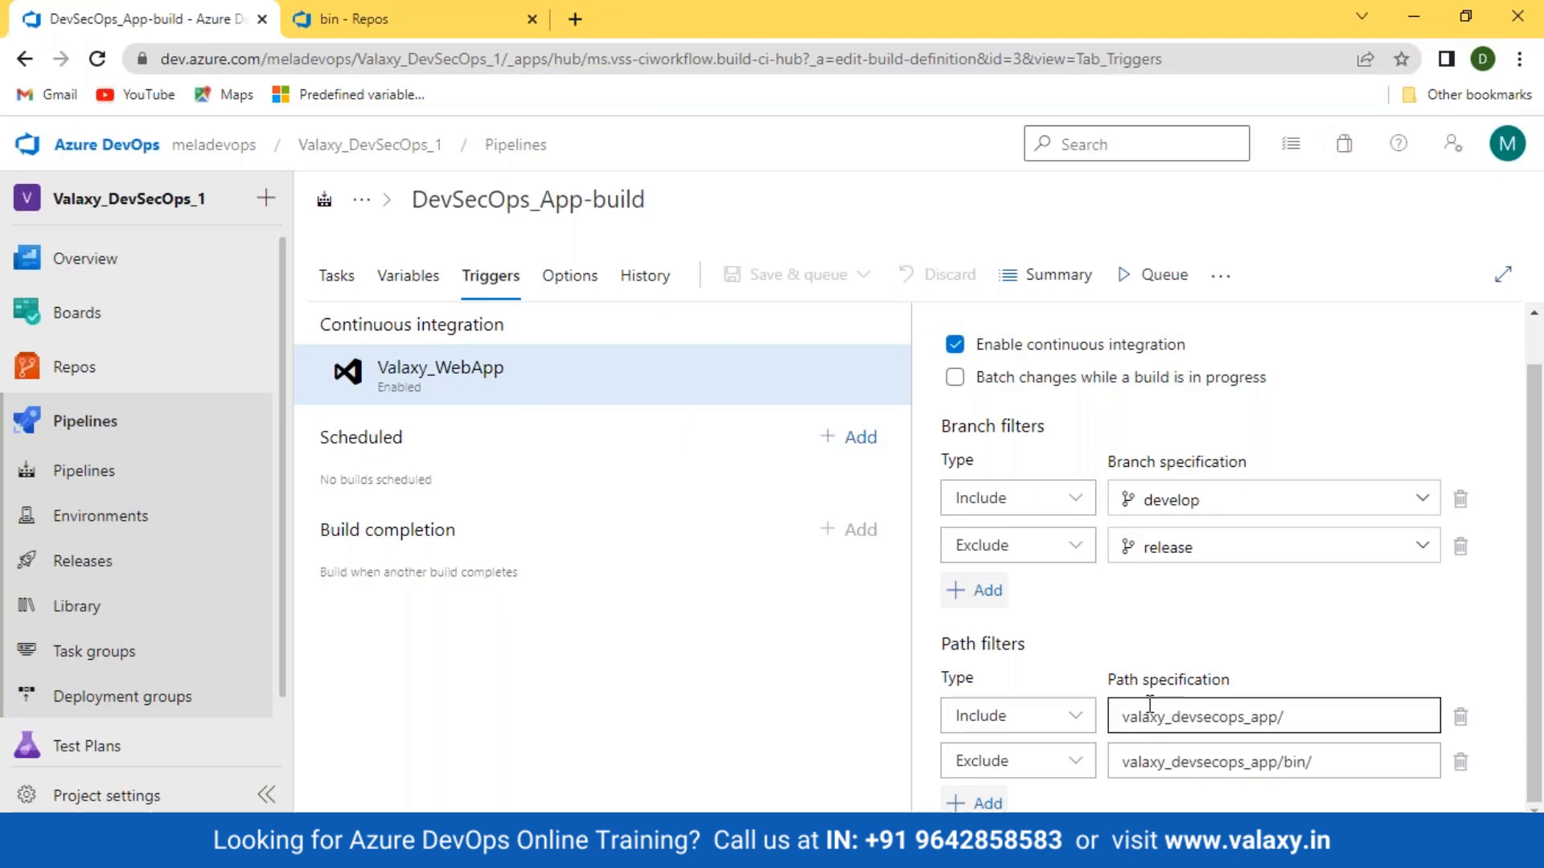
# Step: Open README.md at the Valaxy_WebApp repository root for editing
pyautogui.click(378, 19)
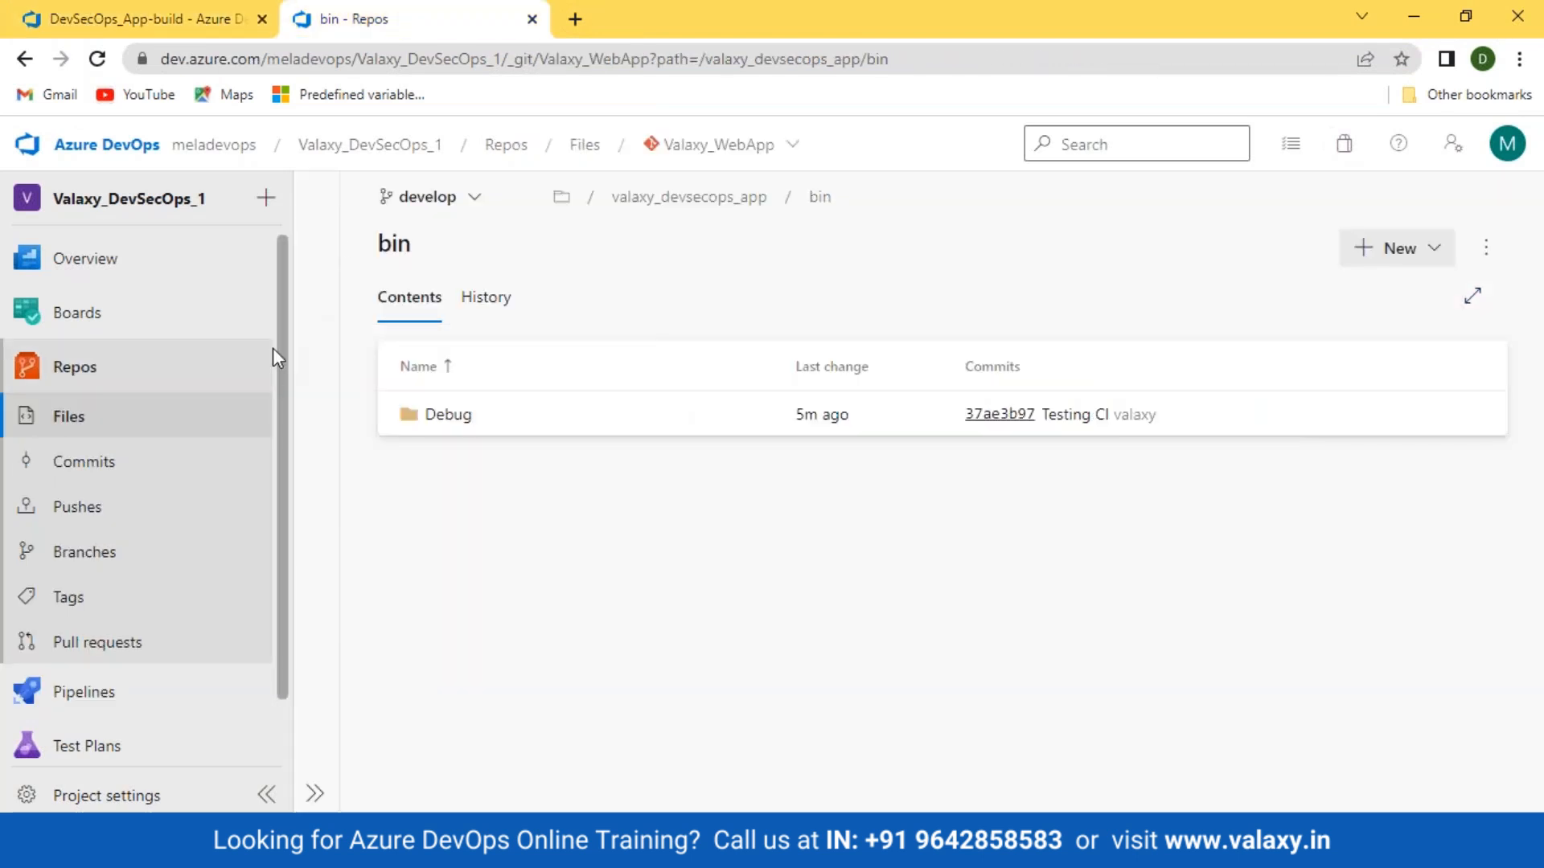
pyautogui.click(671, 198)
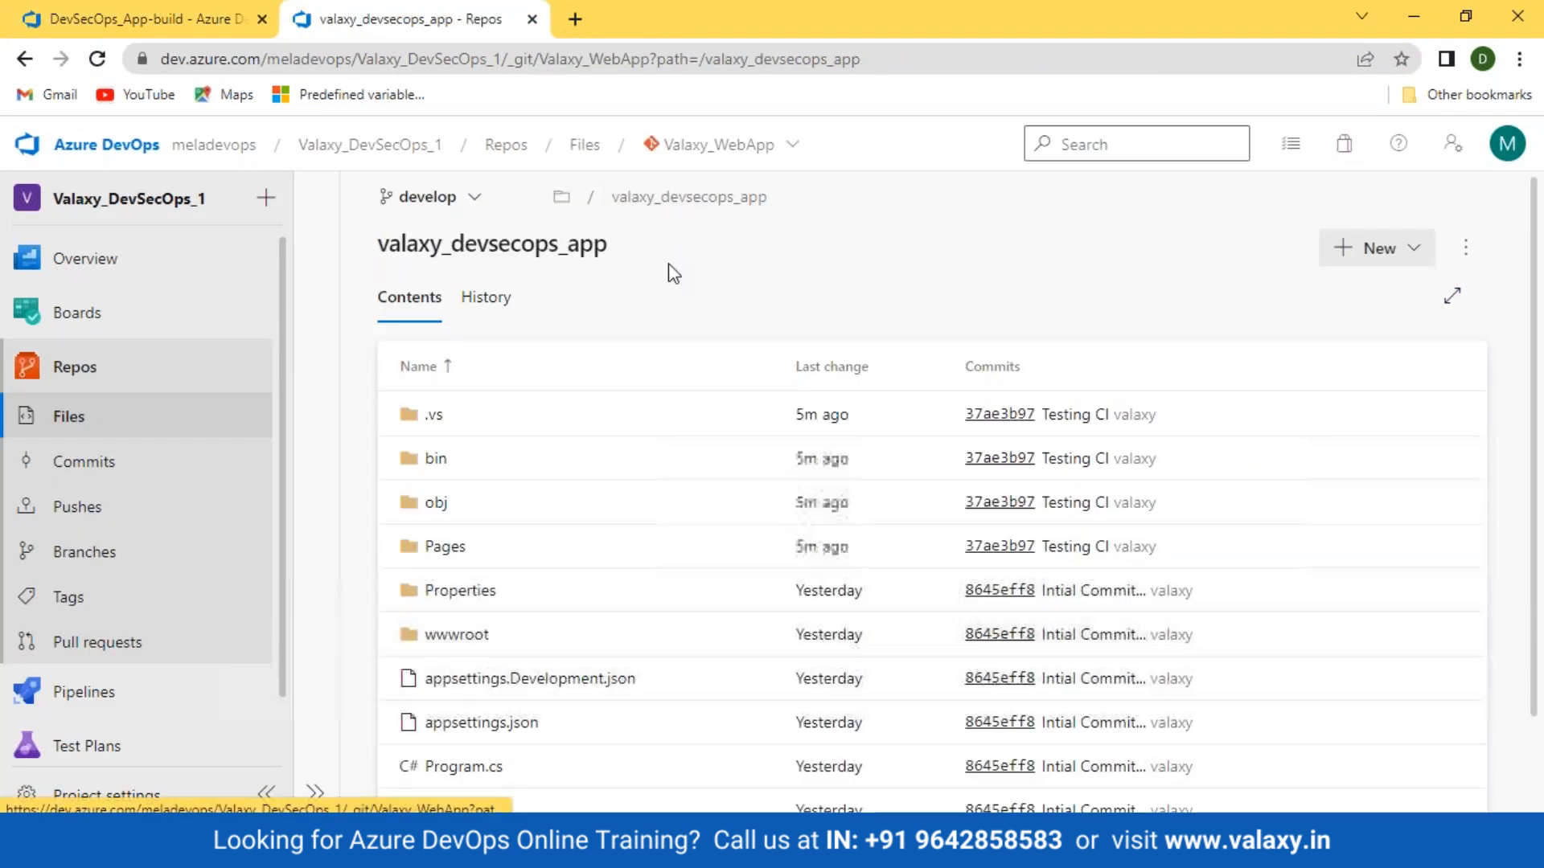
pyautogui.click(69, 416)
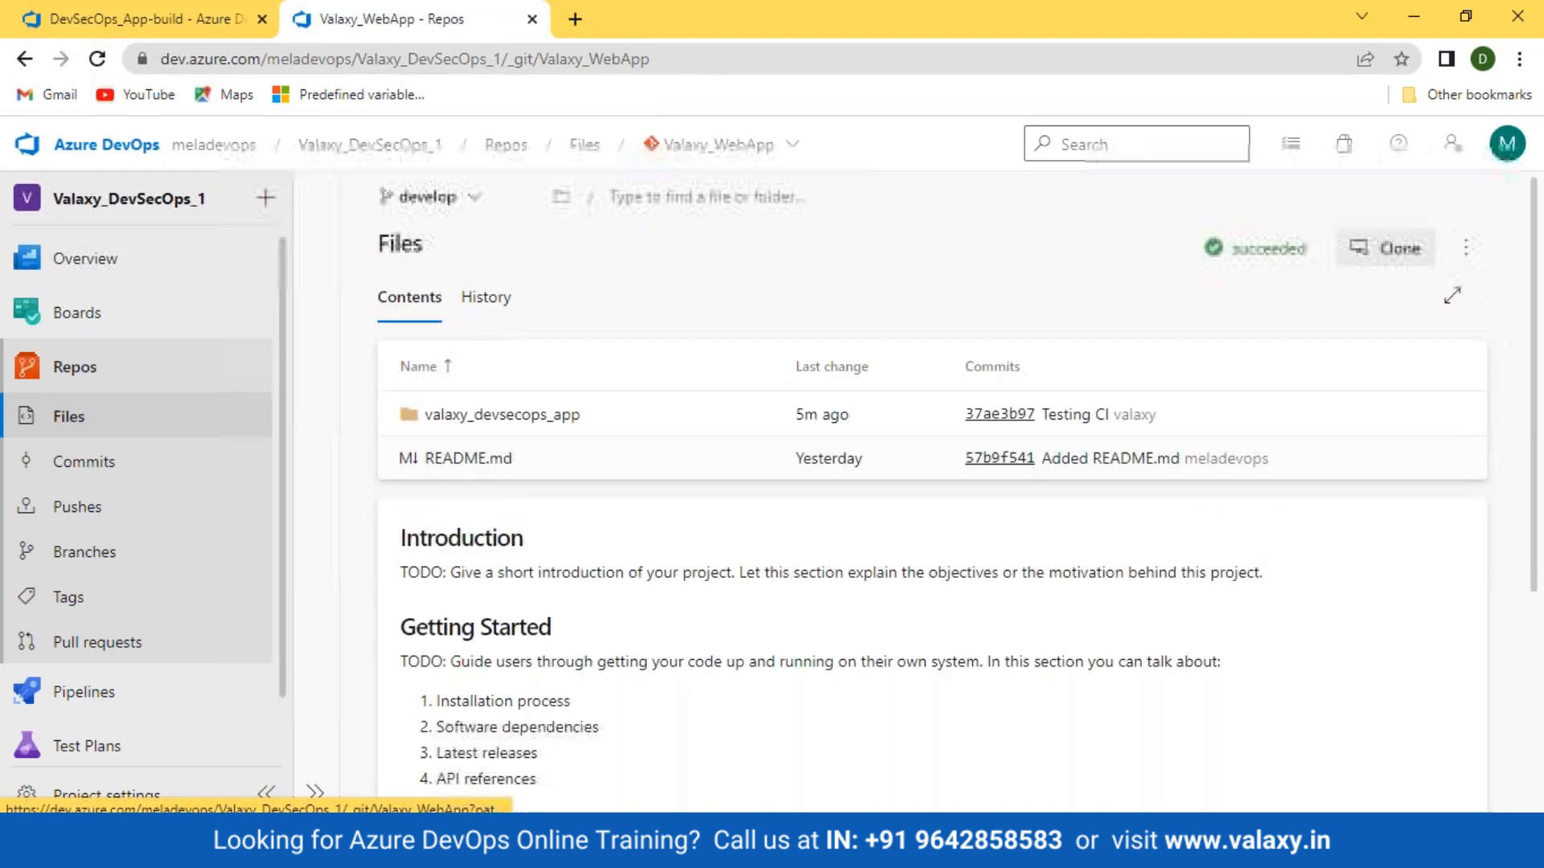
pyautogui.click(474, 451)
pyautogui.click(1412, 248)
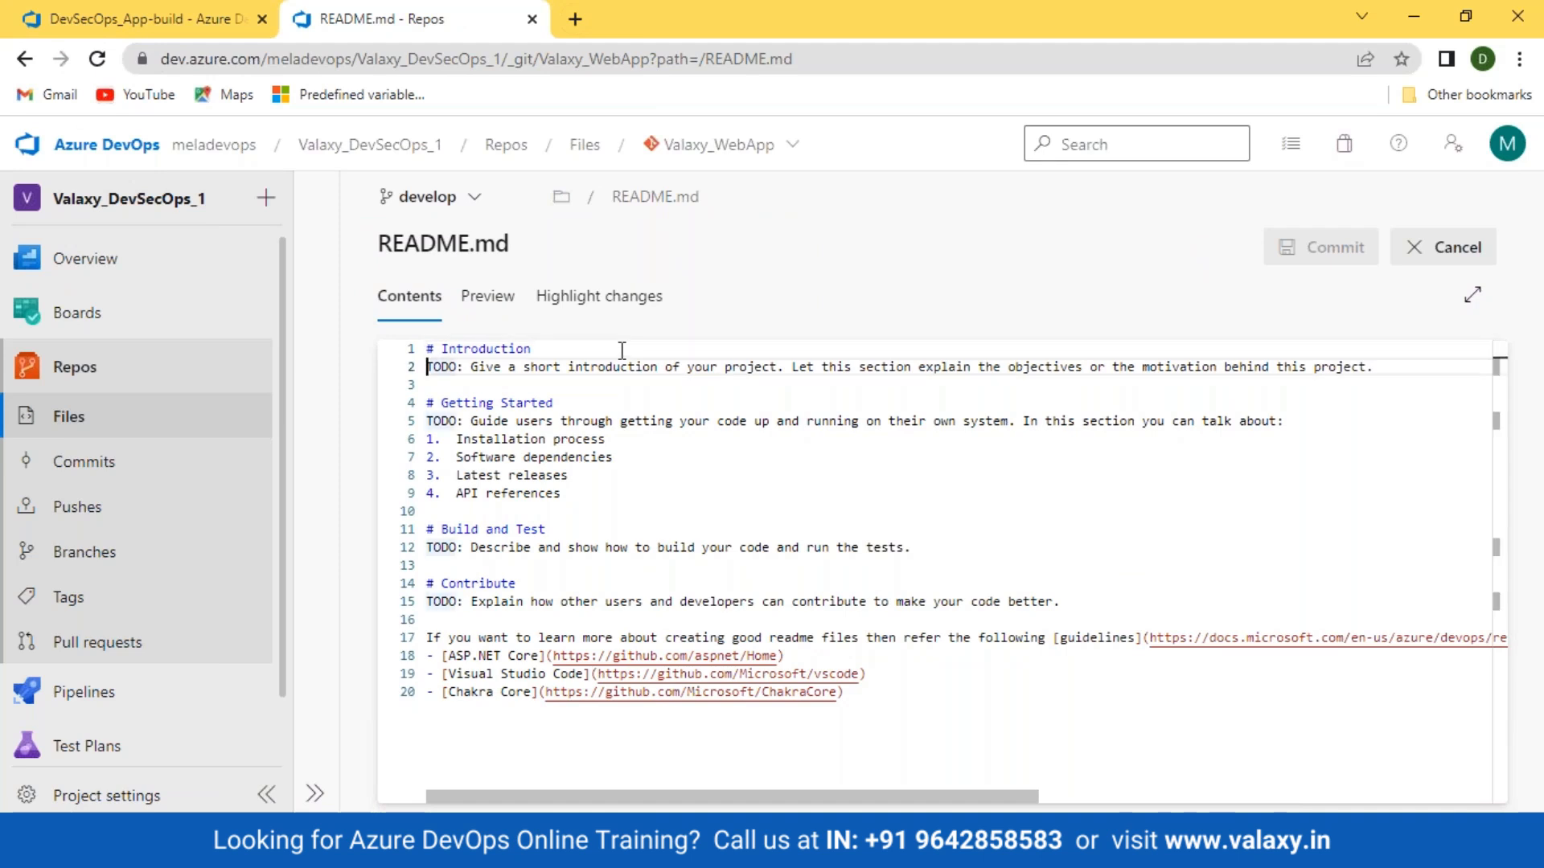
# Step: Add a '# Owner' heading at the top of README.md with the owner's name beneath it
pyautogui.press('Return')
pyautogui.press('Up')
pyautogui.press('Return')
pyautogui.press('Up')
pyautogui.write('# ')
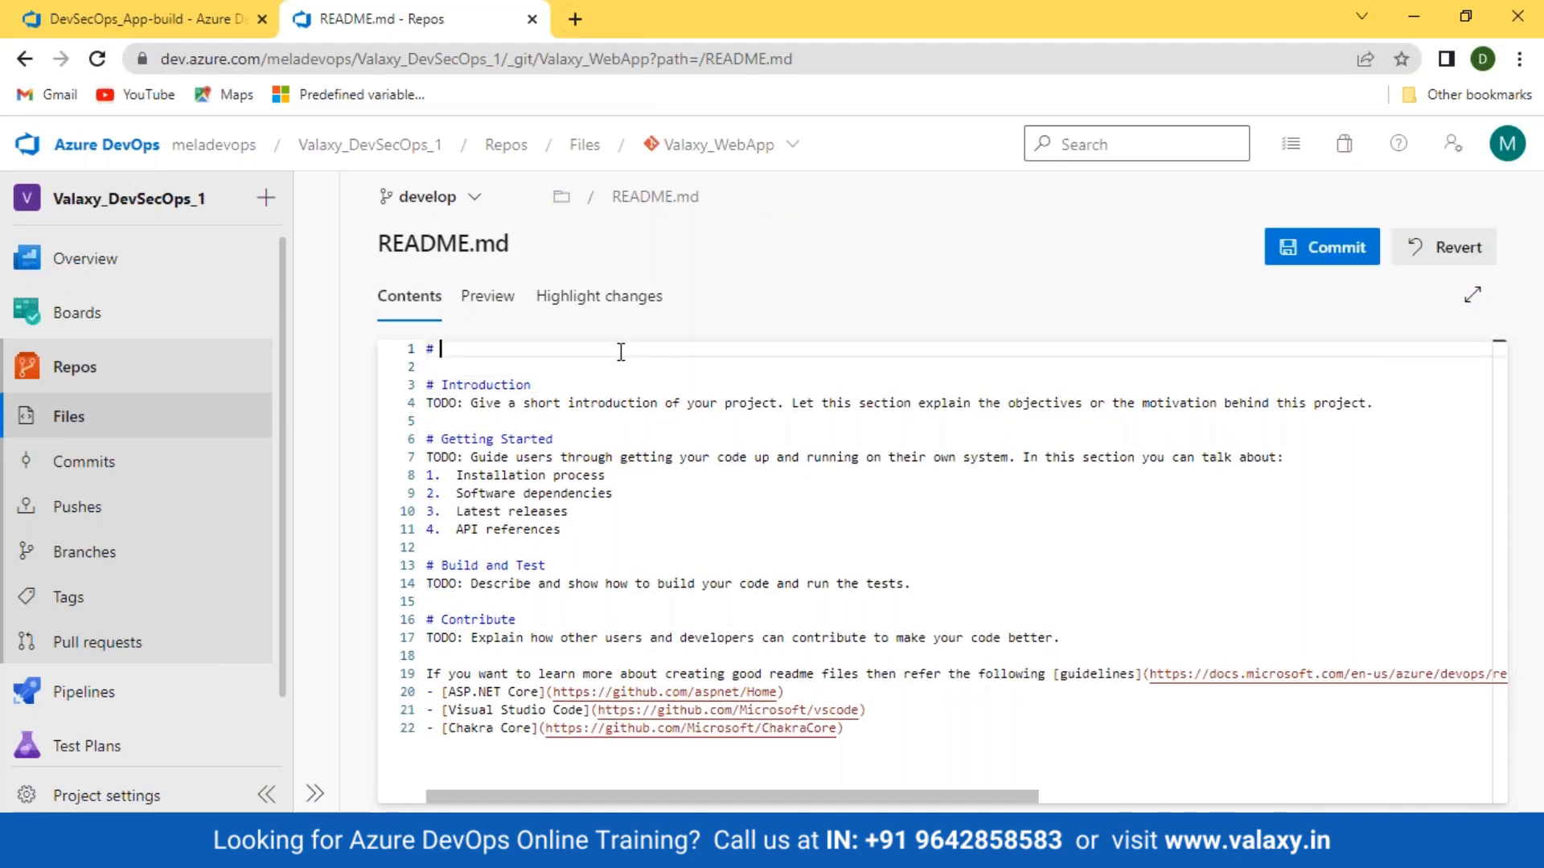
pyautogui.write('Owner')
pyautogui.press('Return')
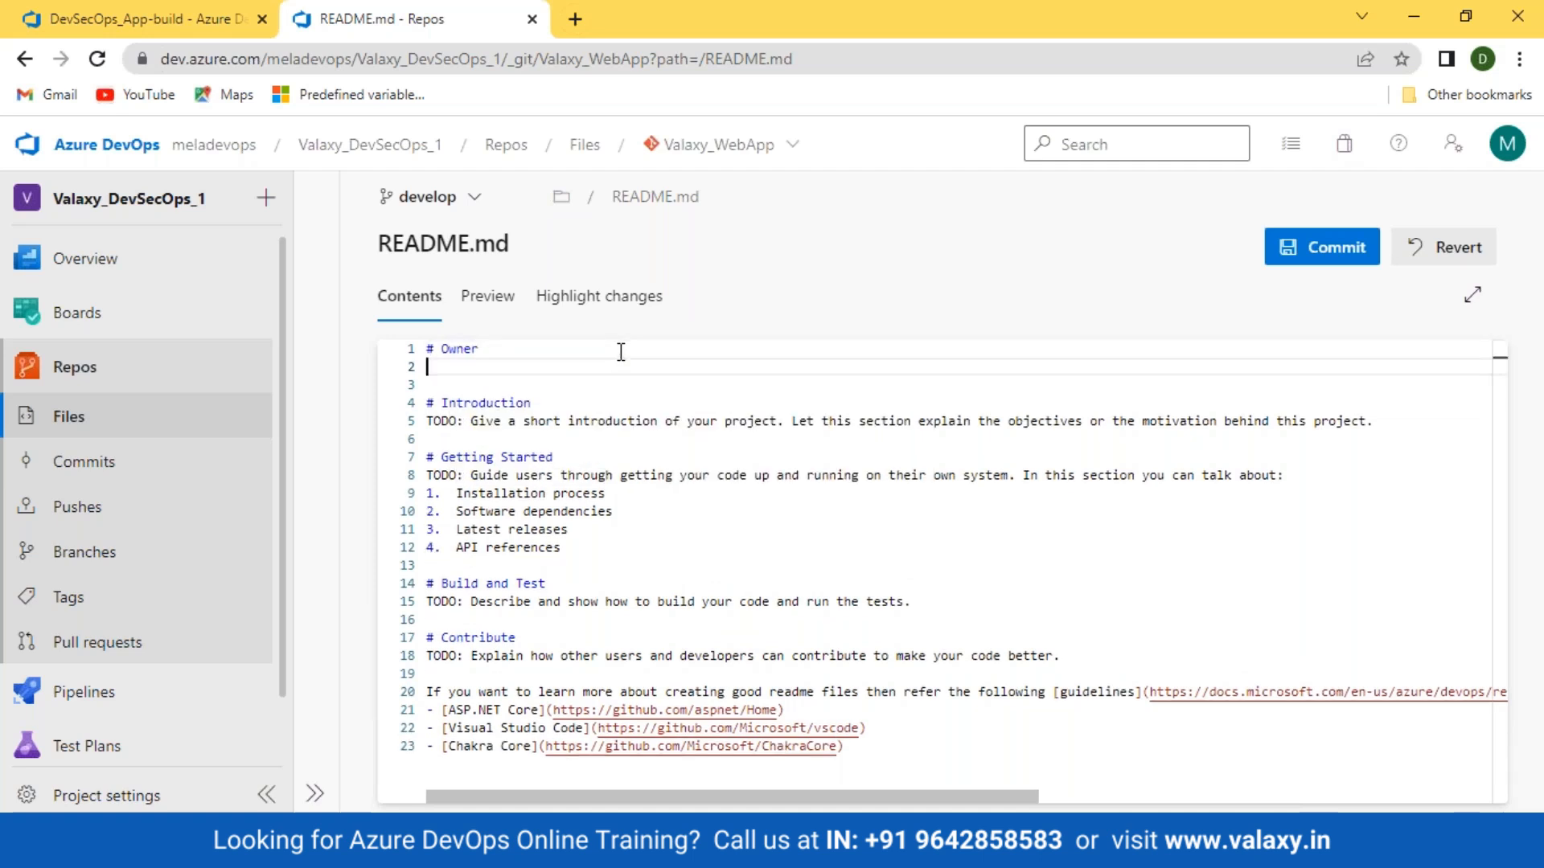
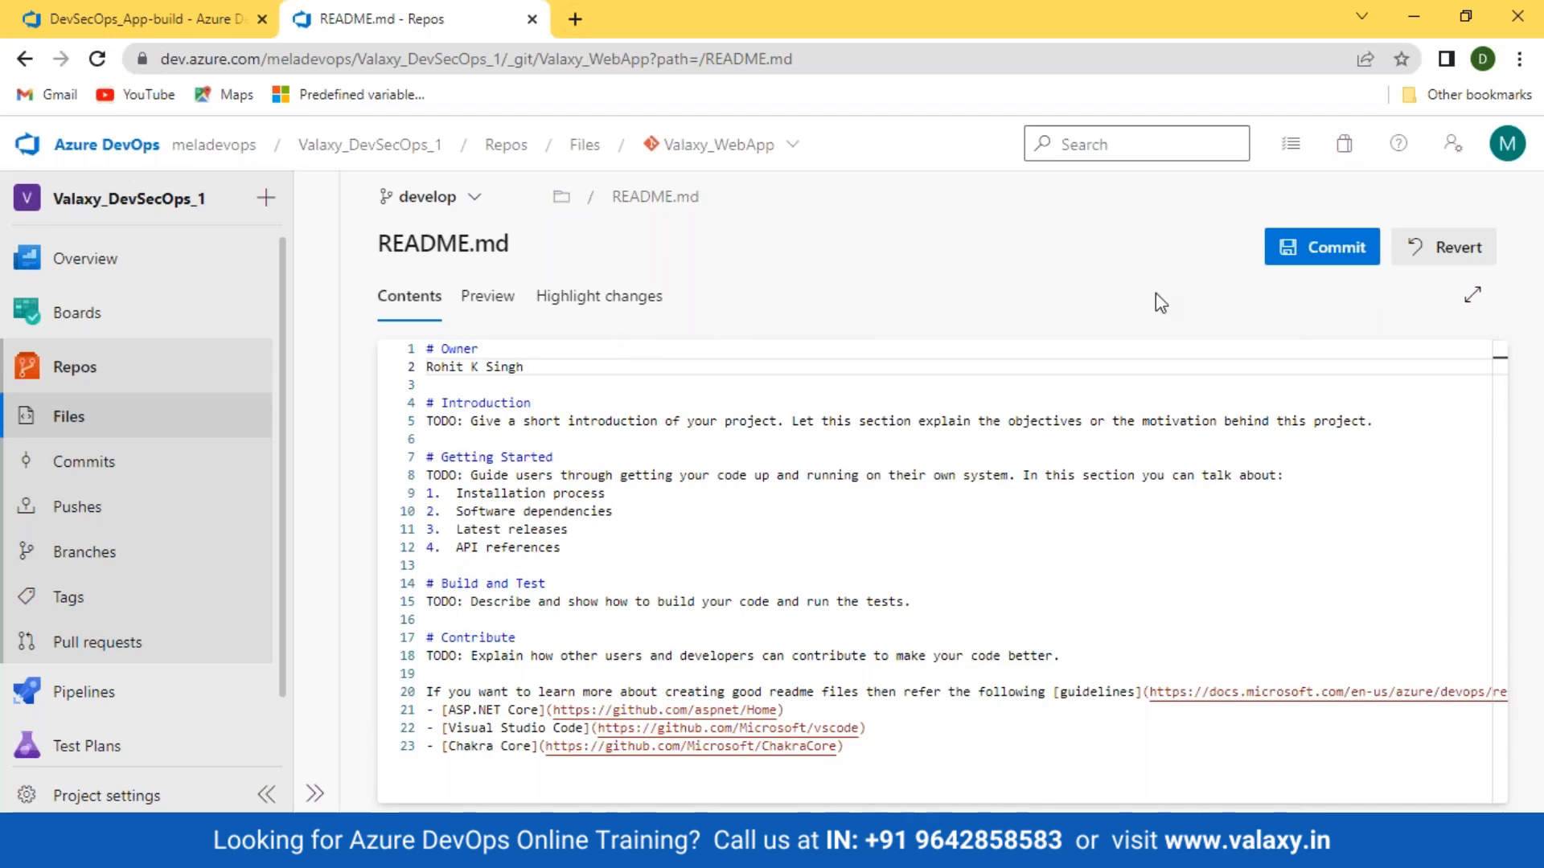
pyautogui.click(1331, 259)
# Step: Commit the README change to develop as 'Updated README.md' and check the commit history
pyautogui.click(1458, 767)
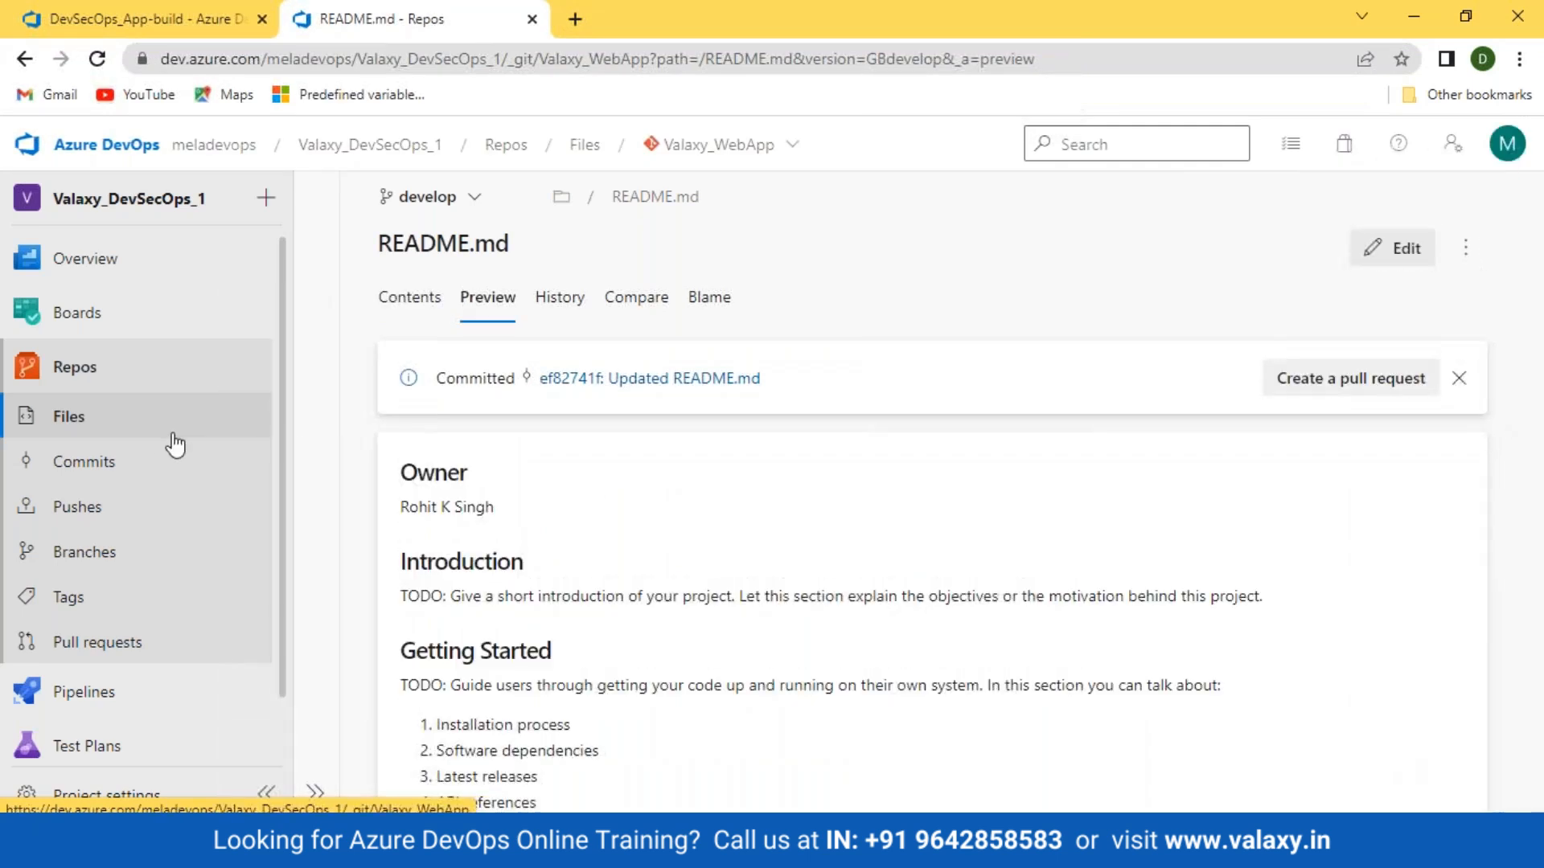
pyautogui.click(84, 462)
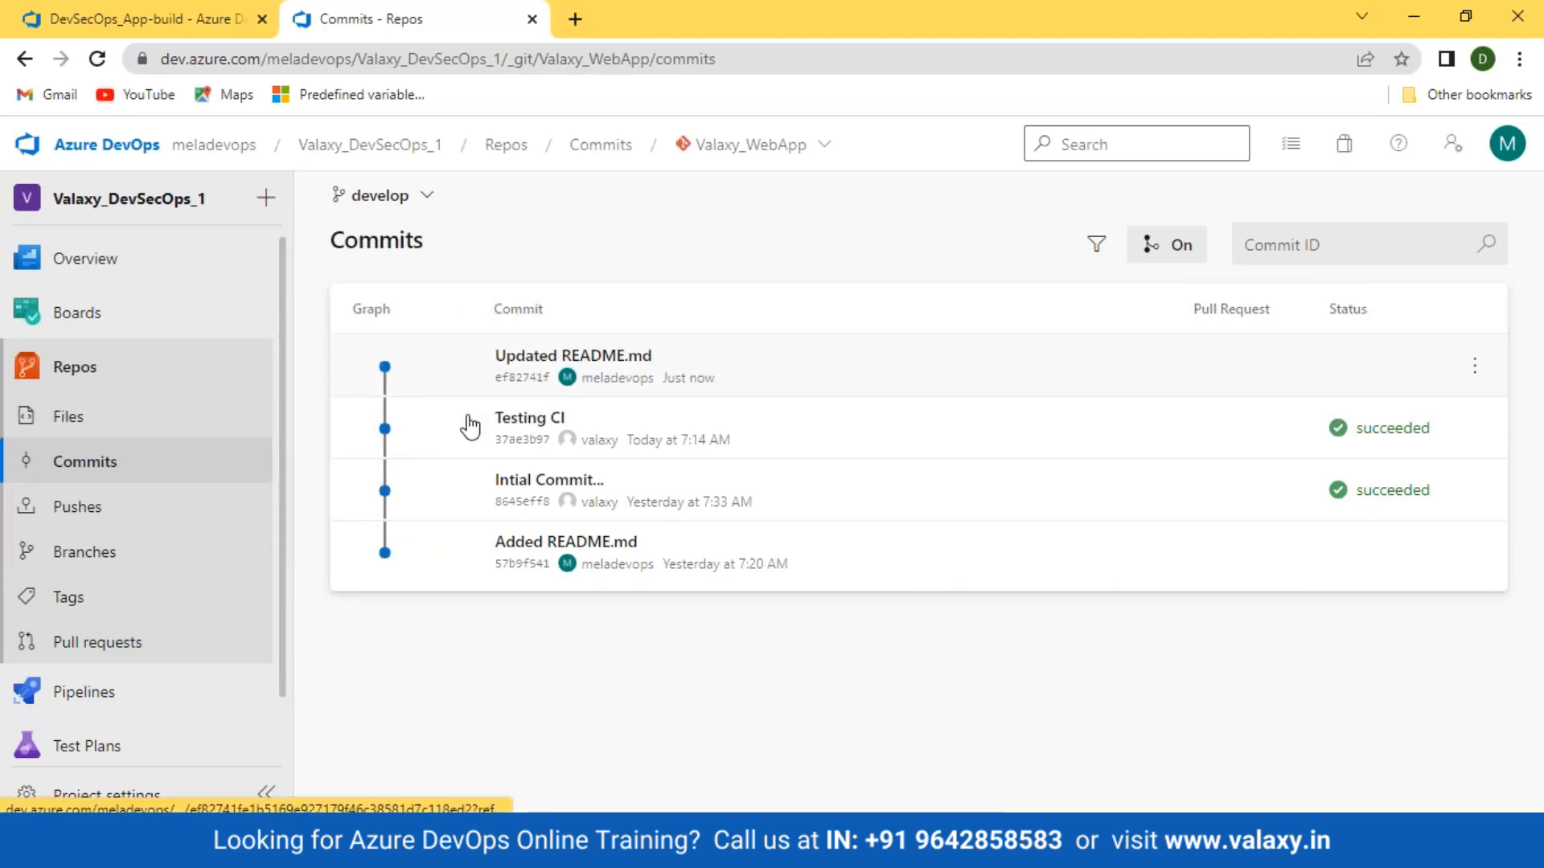
pyautogui.click(85, 691)
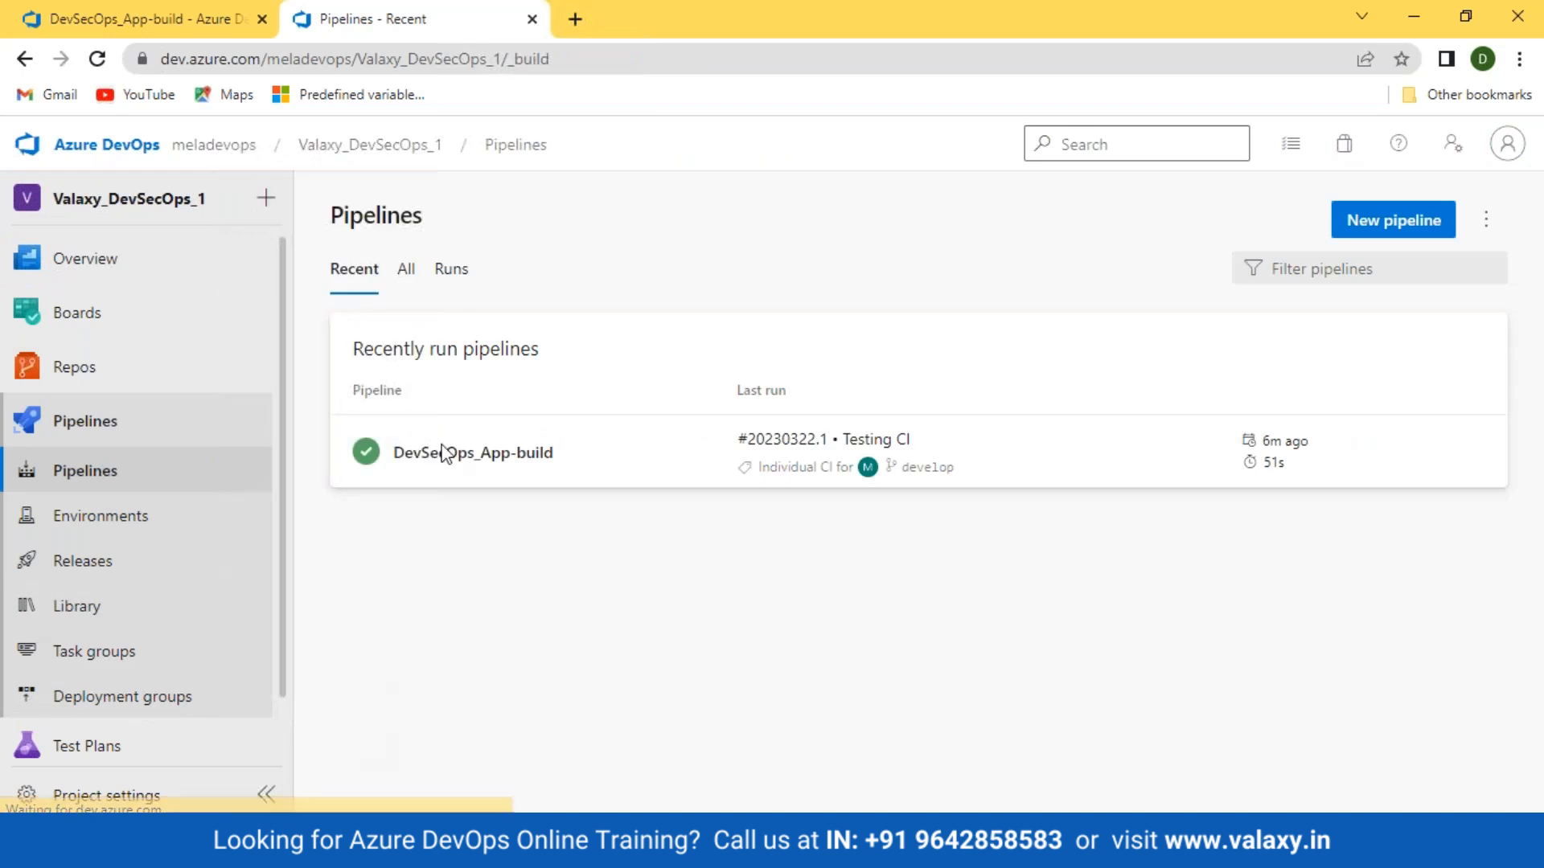
pyautogui.click(96, 61)
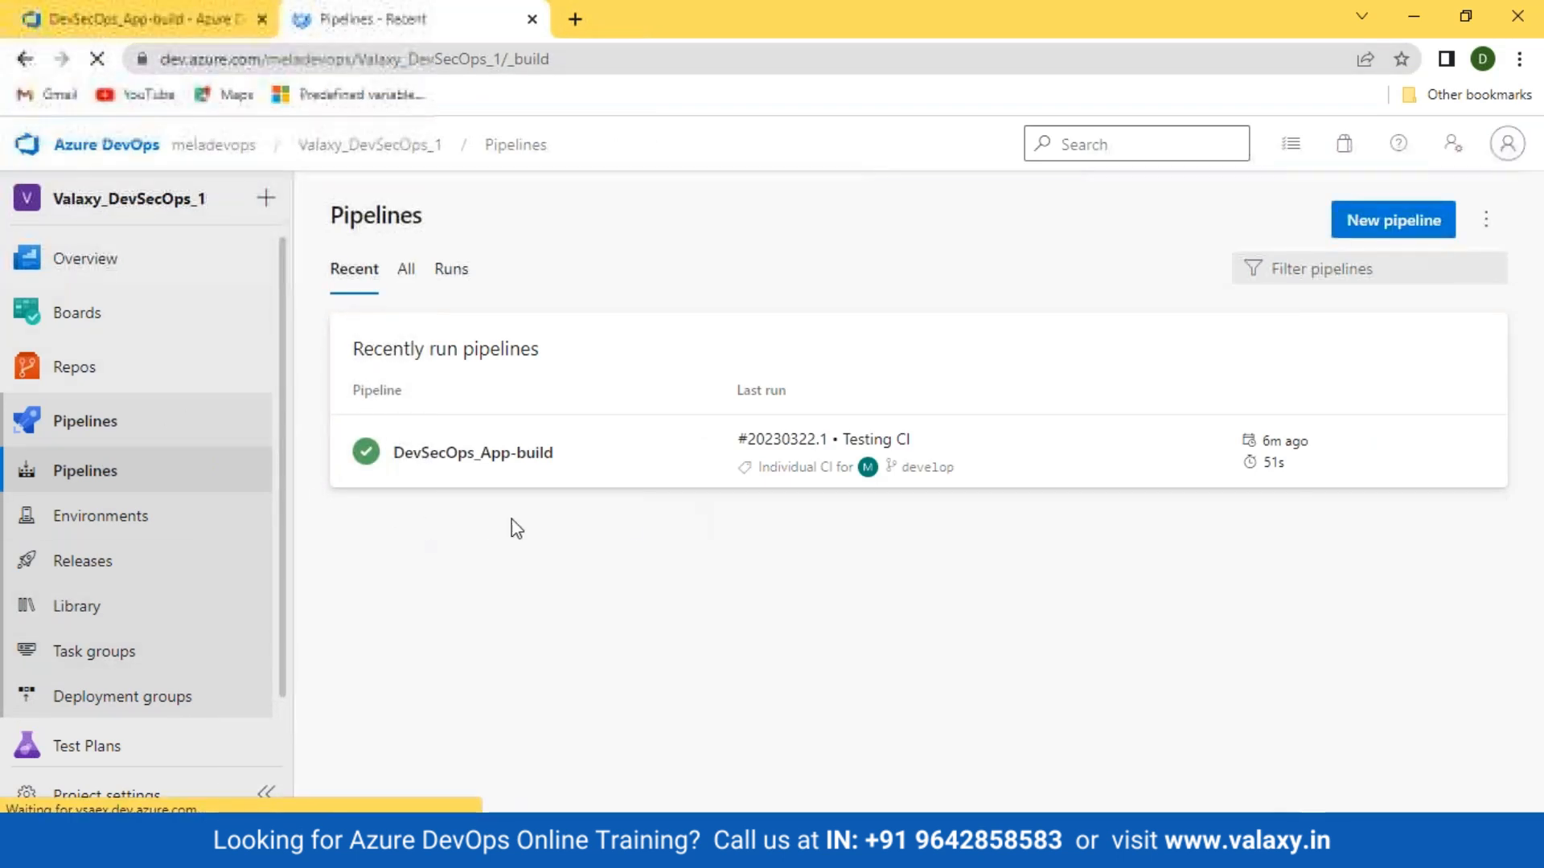
# Step: Verify DevSecOps_App-build's runs still end at #20230322.1, then return to Repos files
pyautogui.click(383, 454)
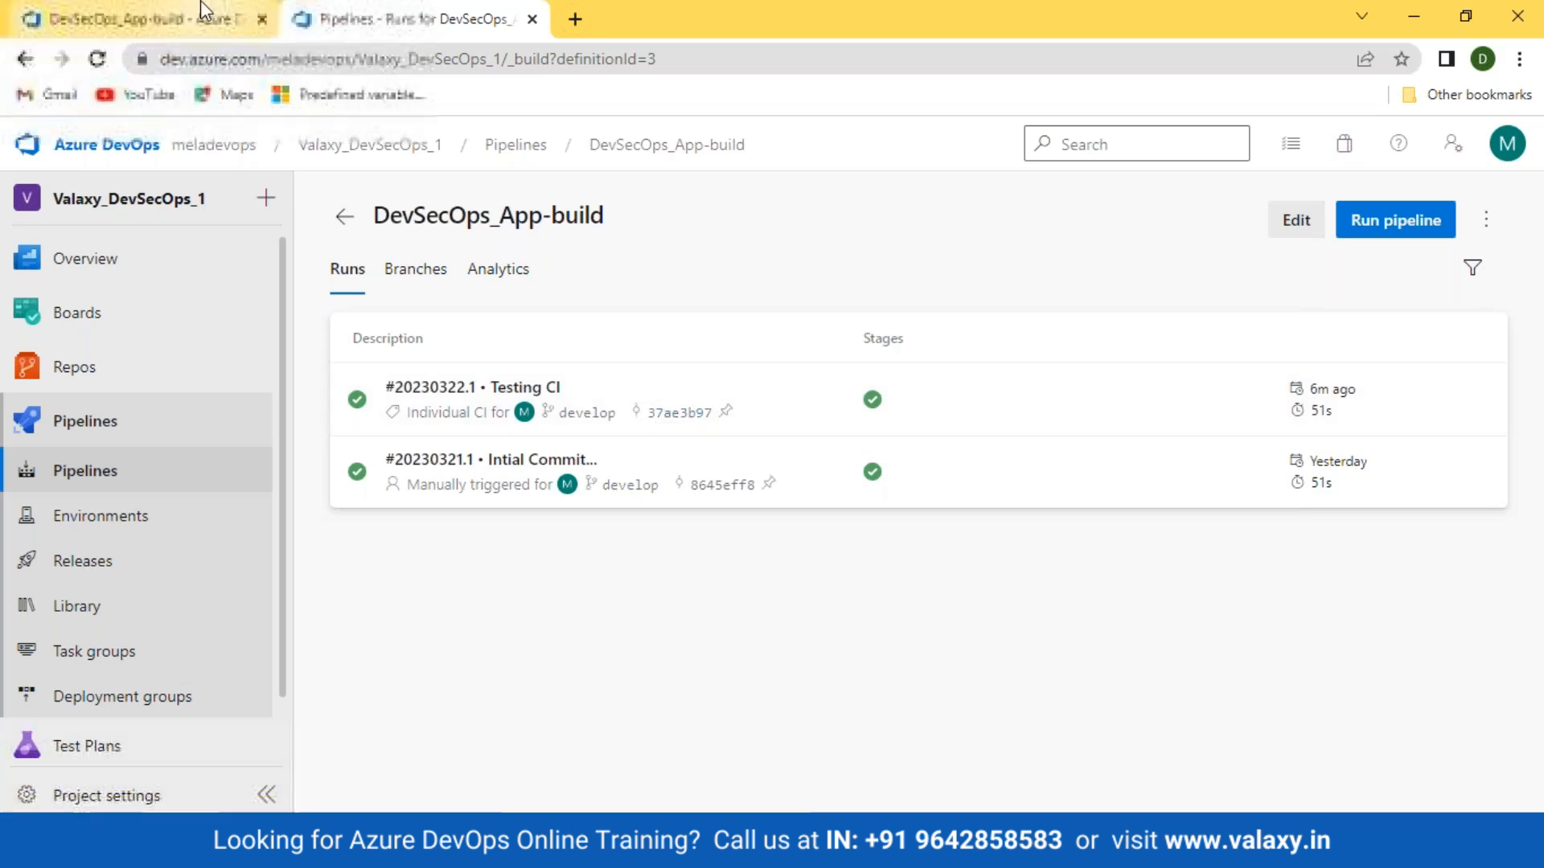
pyautogui.click(128, 21)
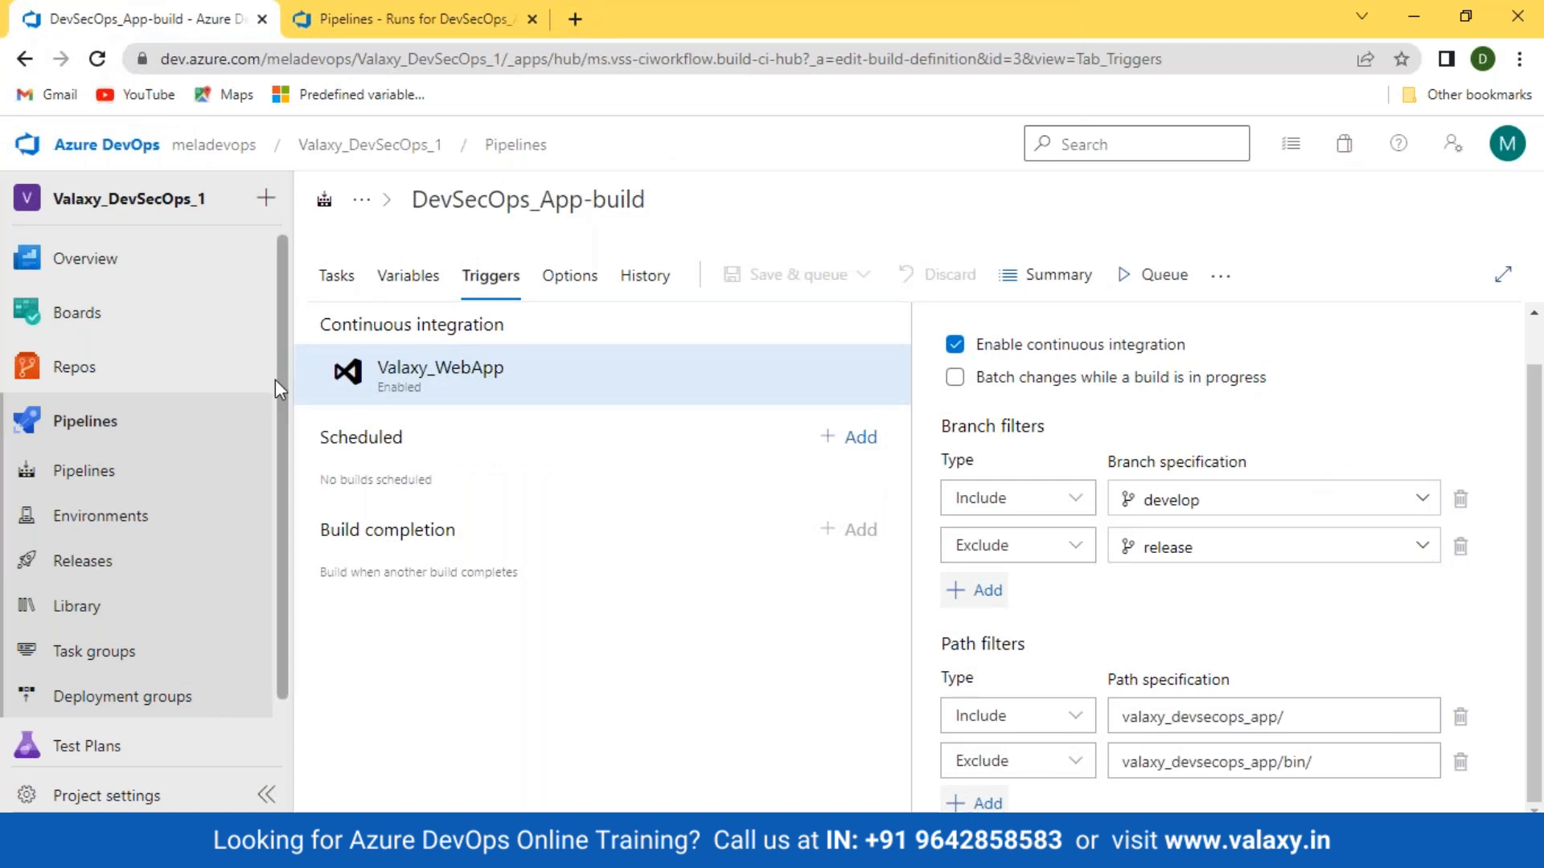
pyautogui.click(81, 471)
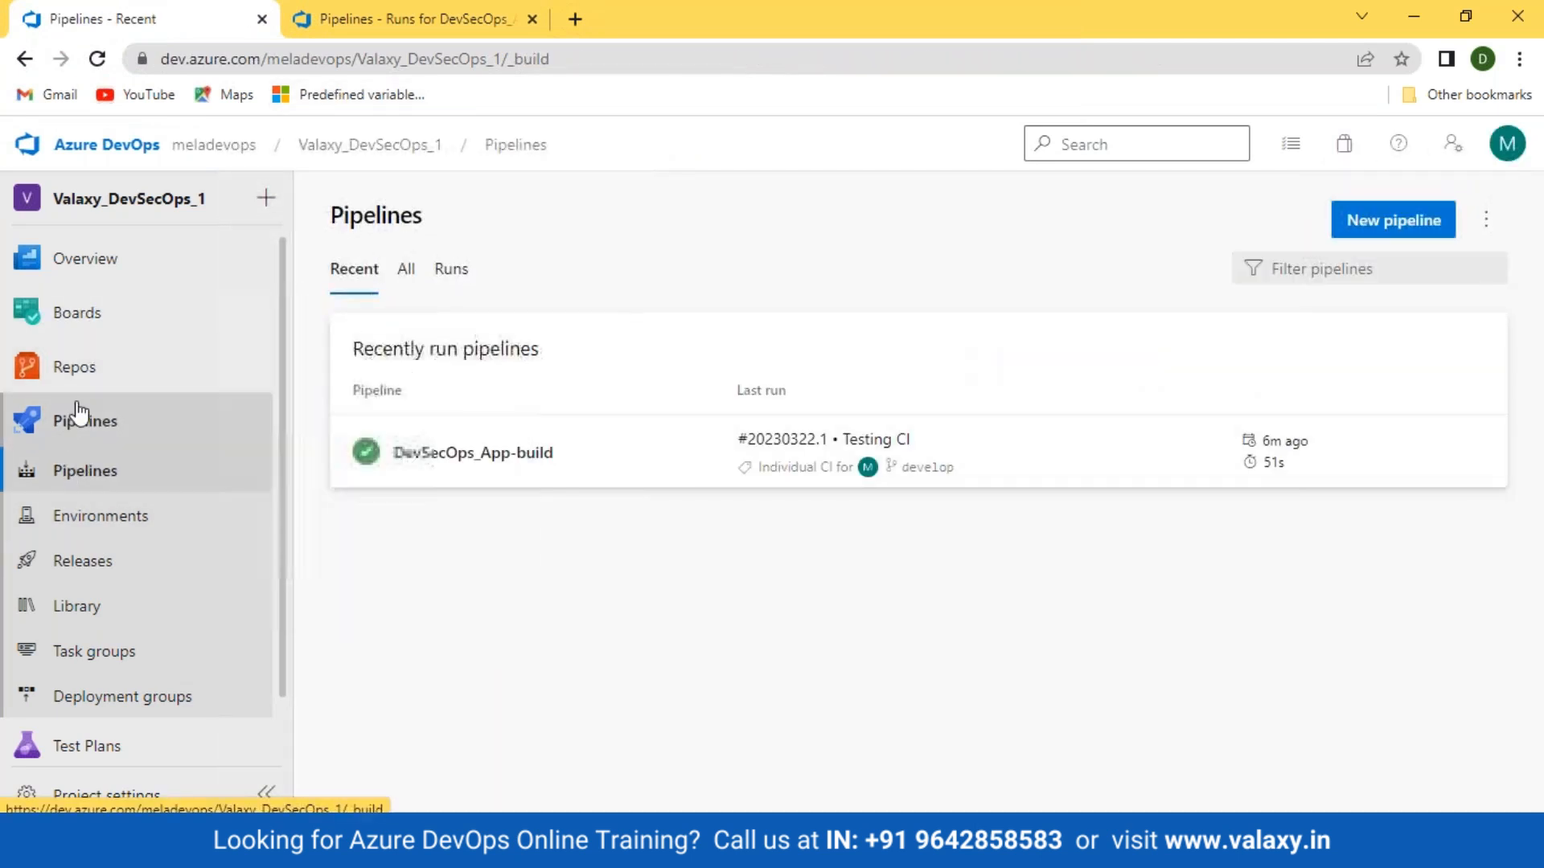
pyautogui.click(74, 366)
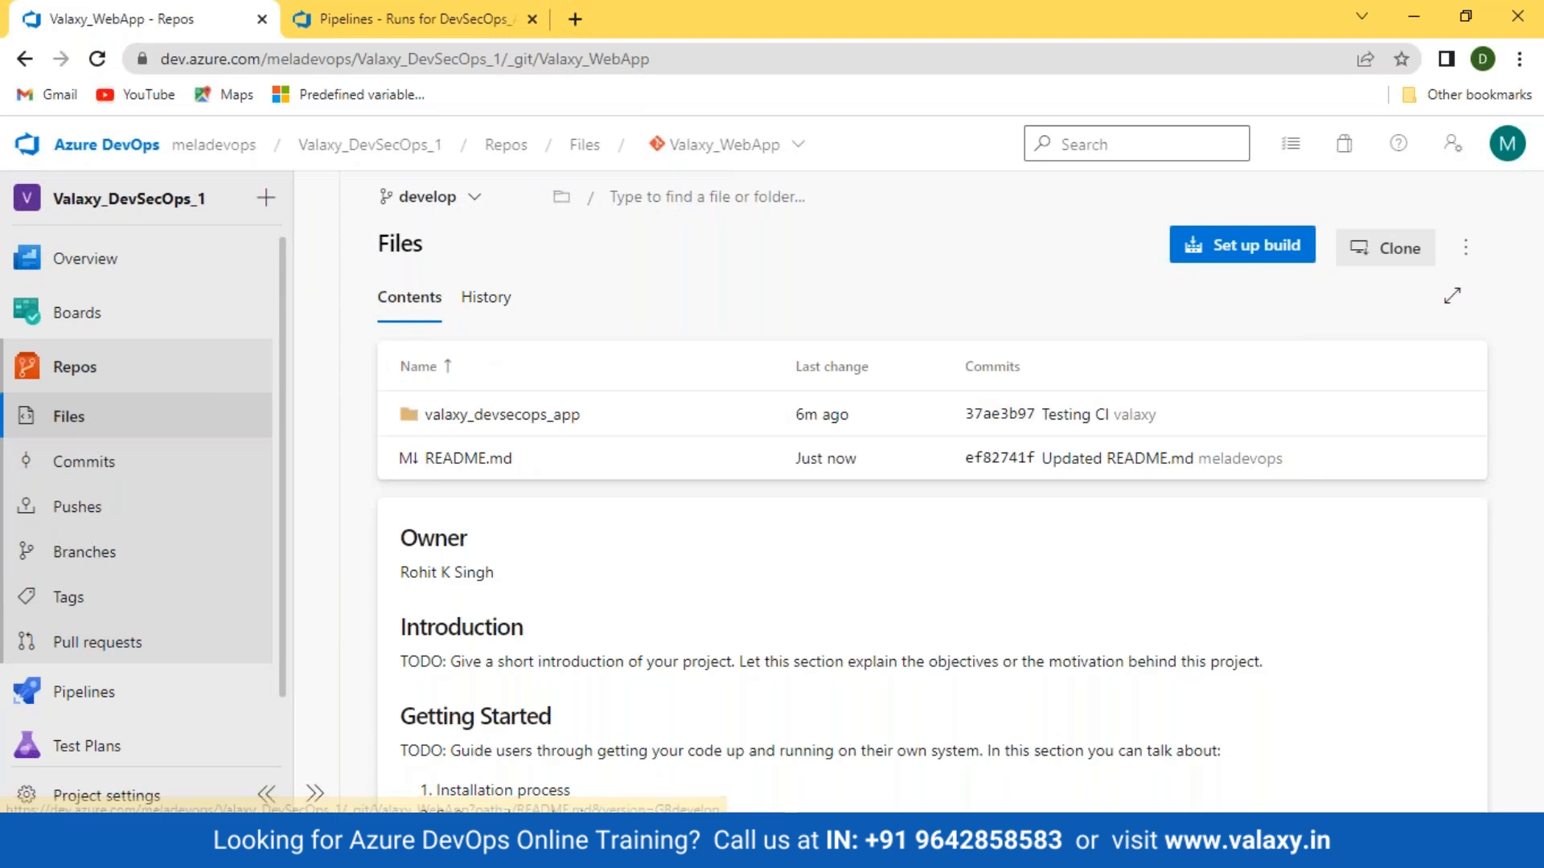
pyautogui.click(772, 845)
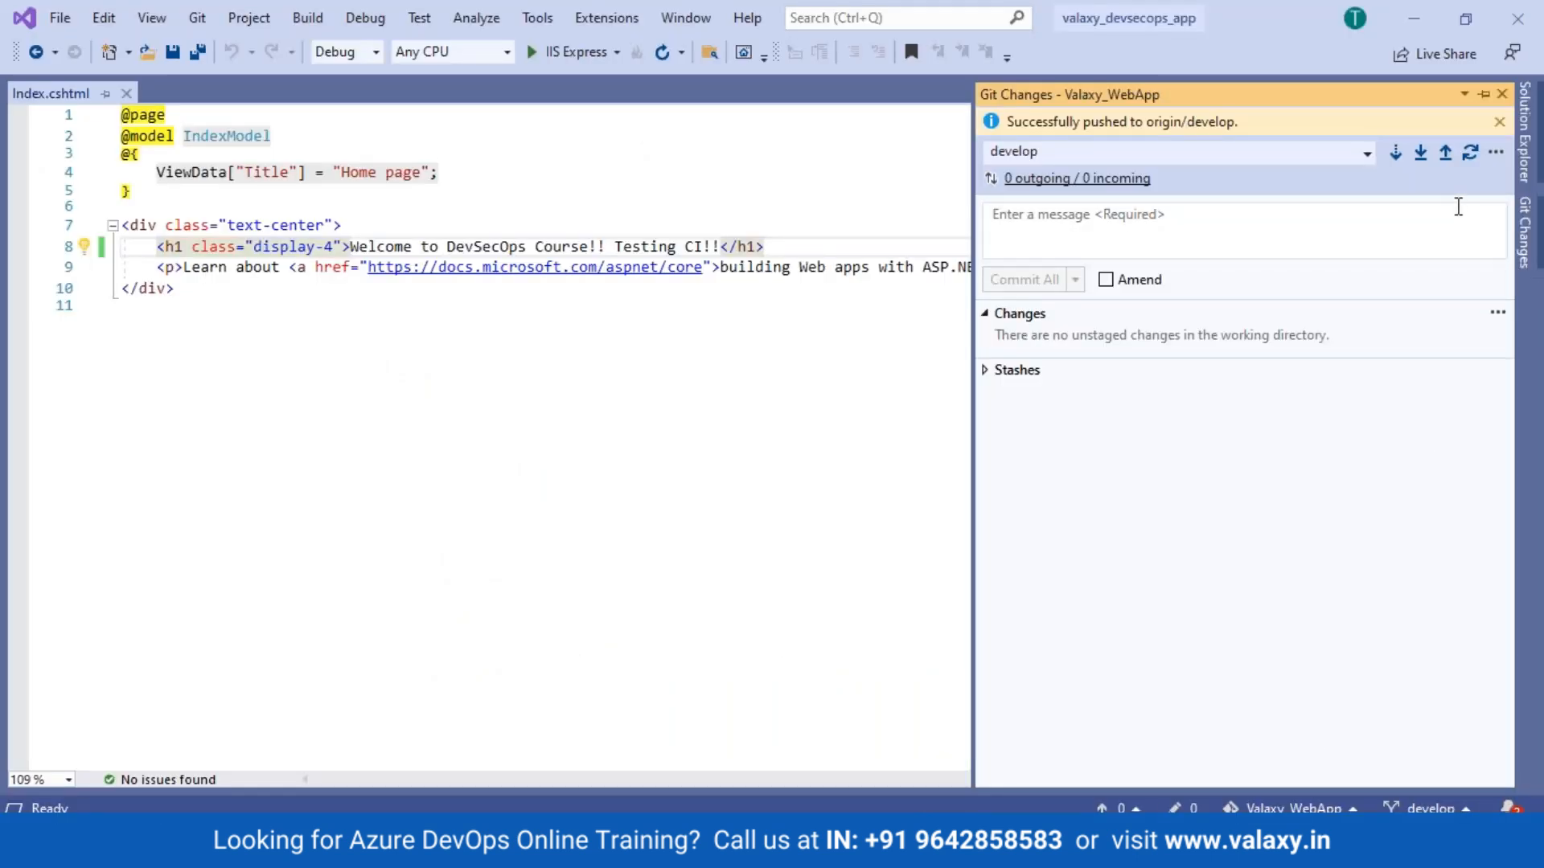
# Step: Pull ef82741f, delete 'Testing CI!!' from the line 8 heading, save all and build the solution
pyautogui.click(1420, 157)
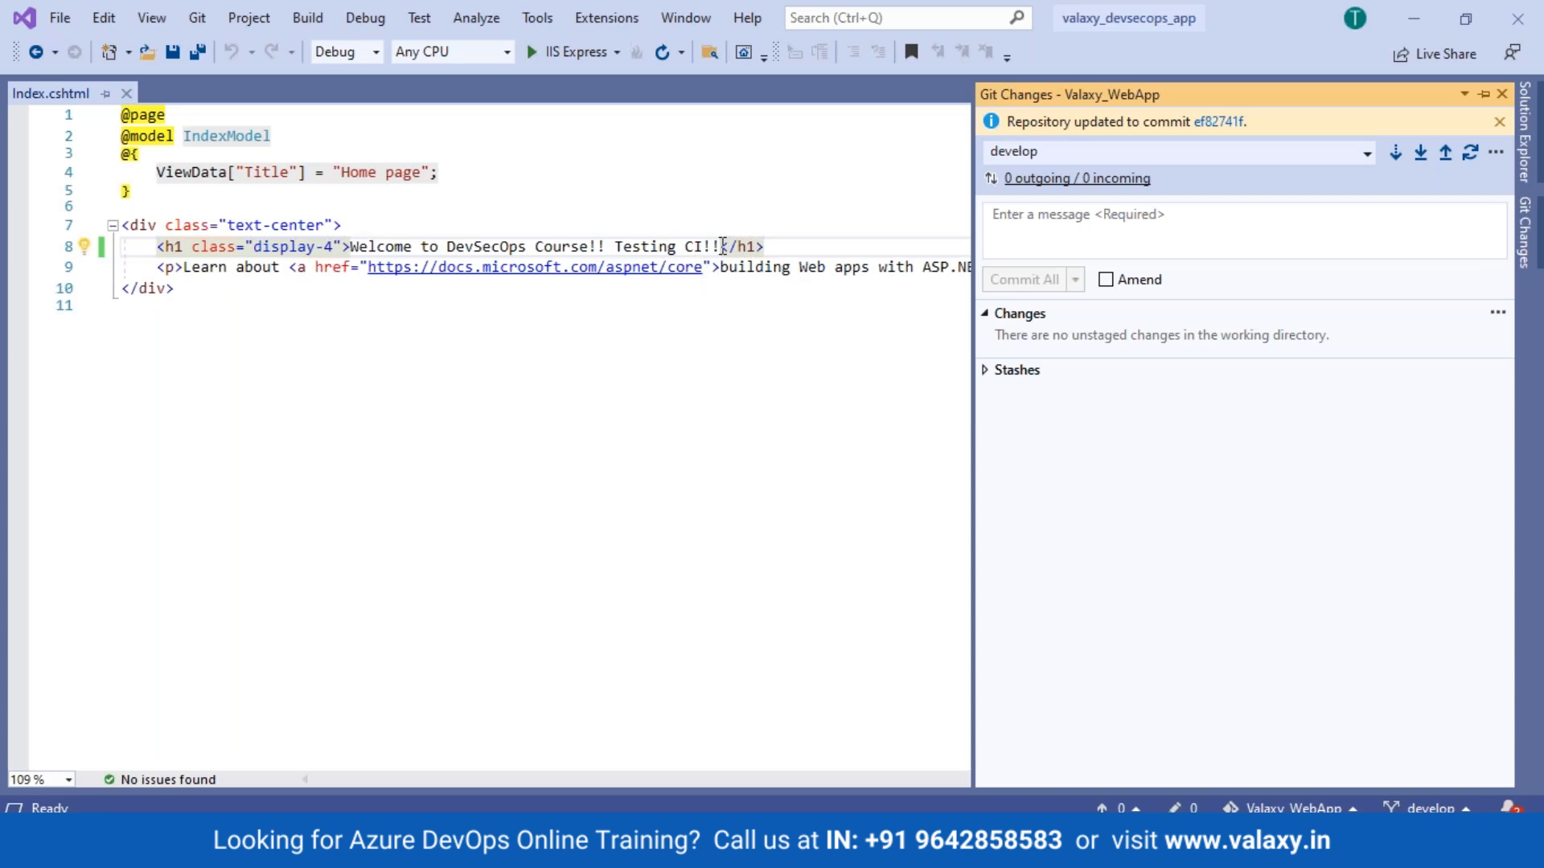
pyautogui.click(718, 246)
pyautogui.moveTo(720, 246); pyautogui.dragTo(615, 246)
pyautogui.press('BackSpace')
pyautogui.press('BackSpace')
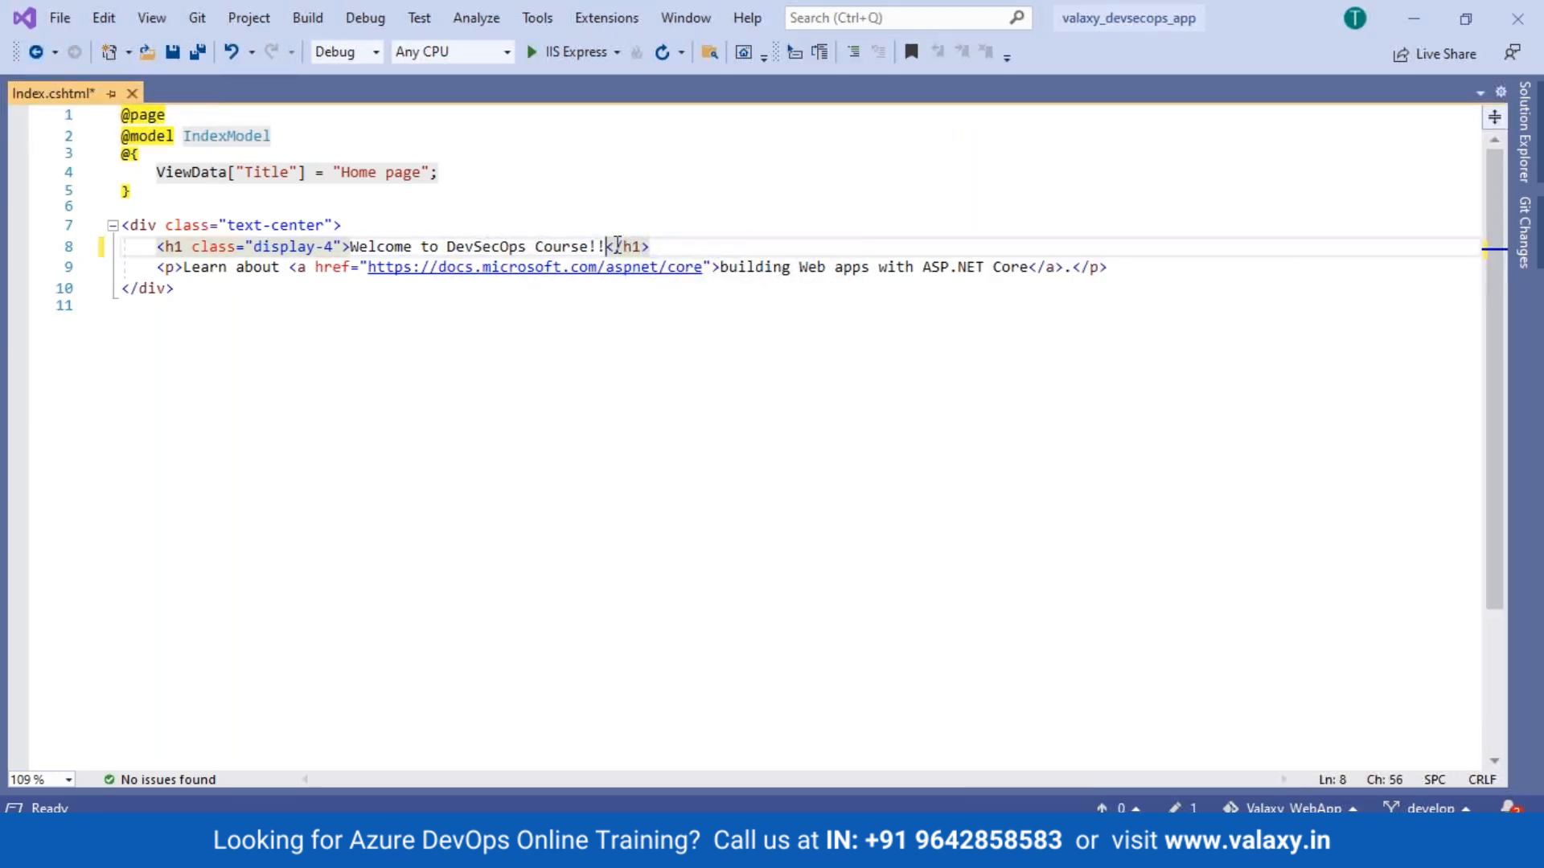
pyautogui.click(198, 53)
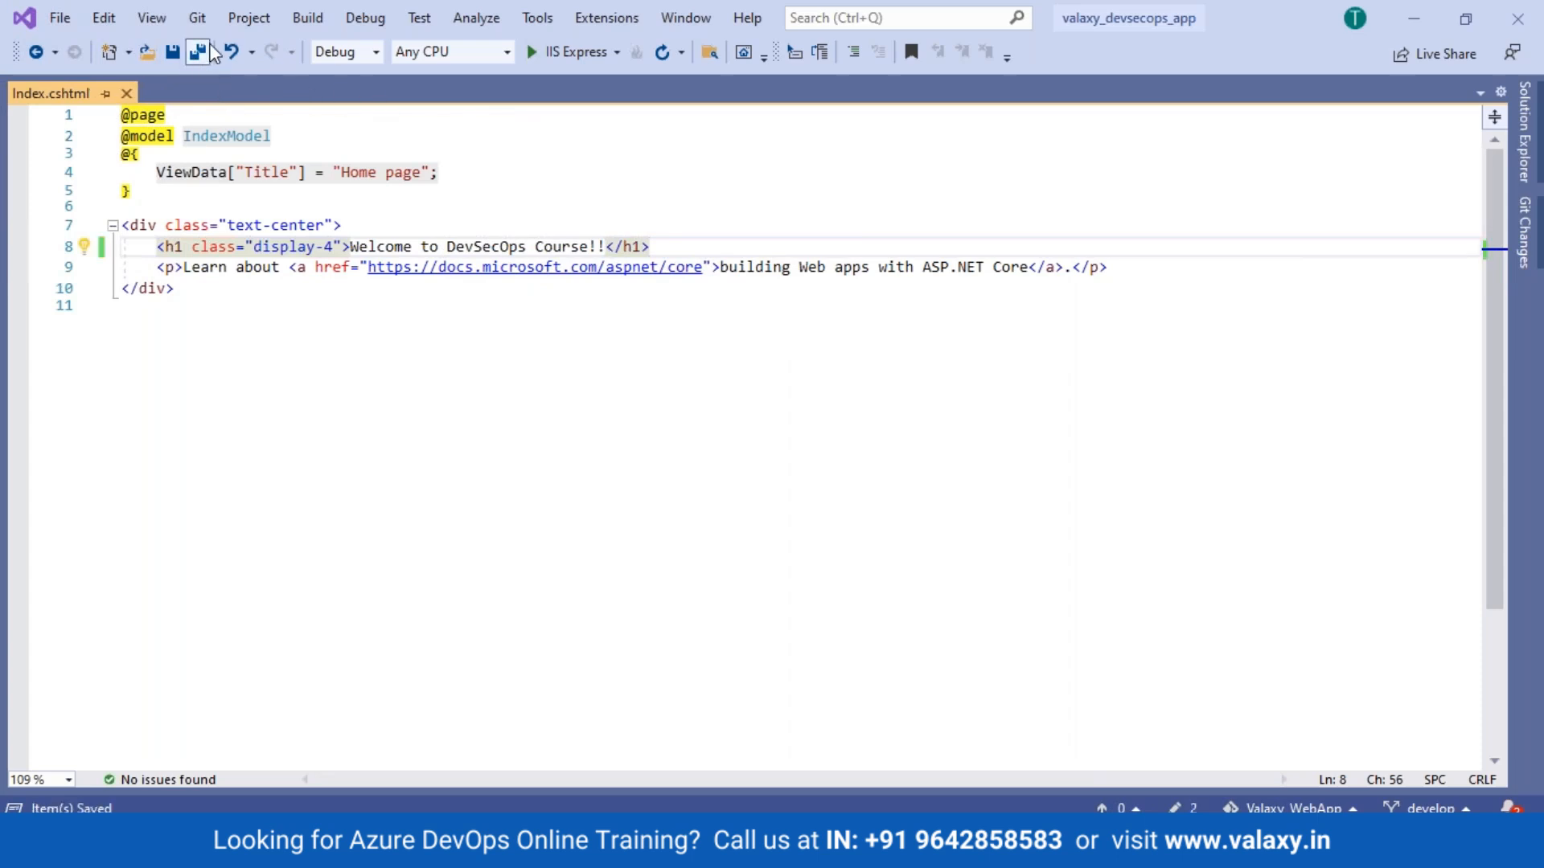
pyautogui.click(307, 18)
pyautogui.click(318, 45)
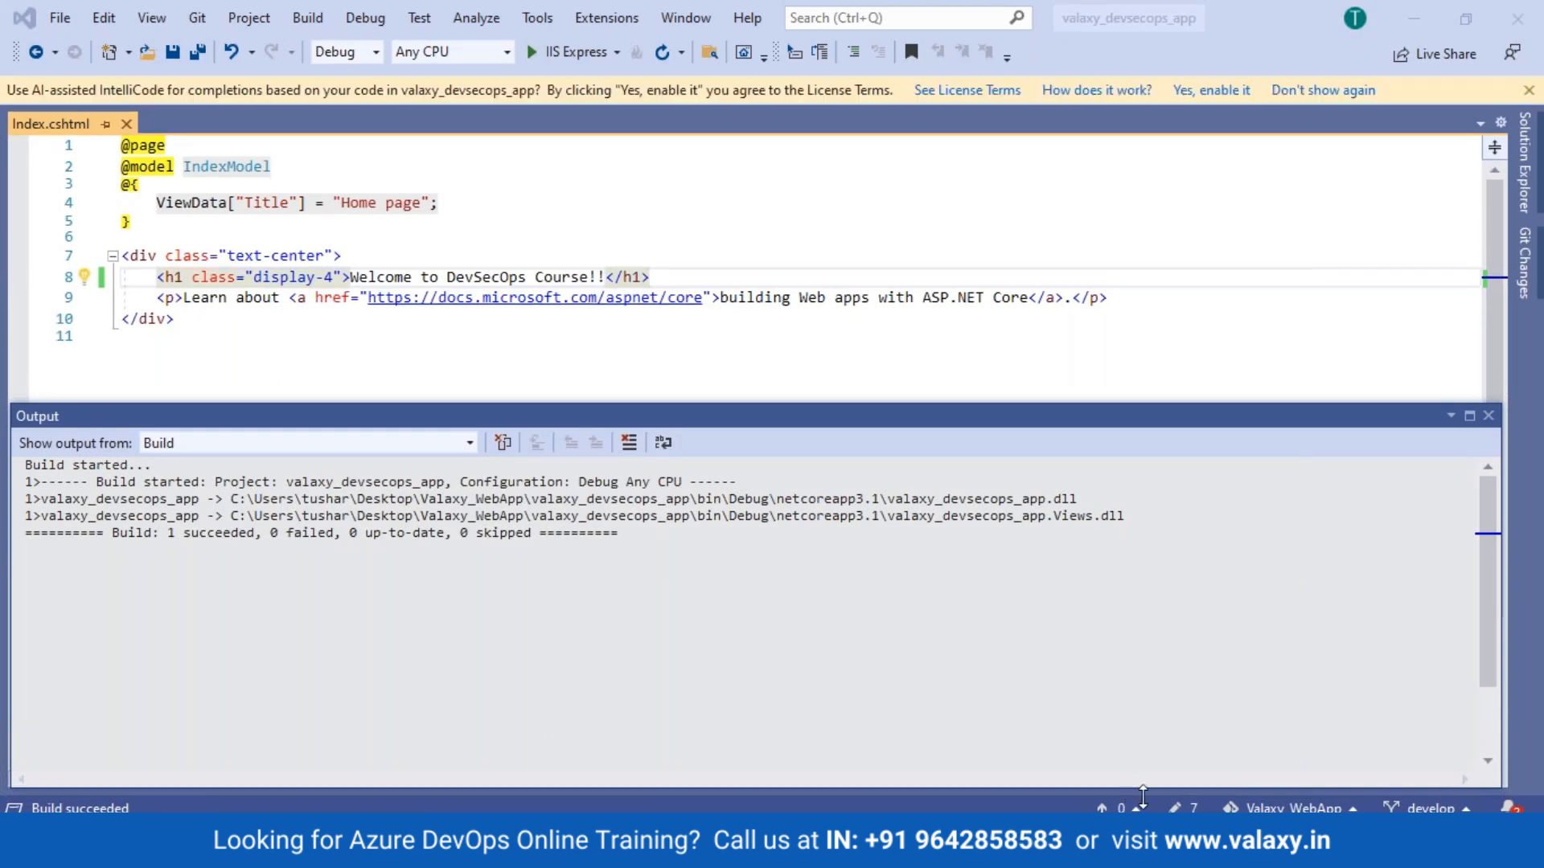
# Step: Commit all 7 changed files as 'Testing Path Filter' and sync them to origin/develop
pyautogui.click(1178, 809)
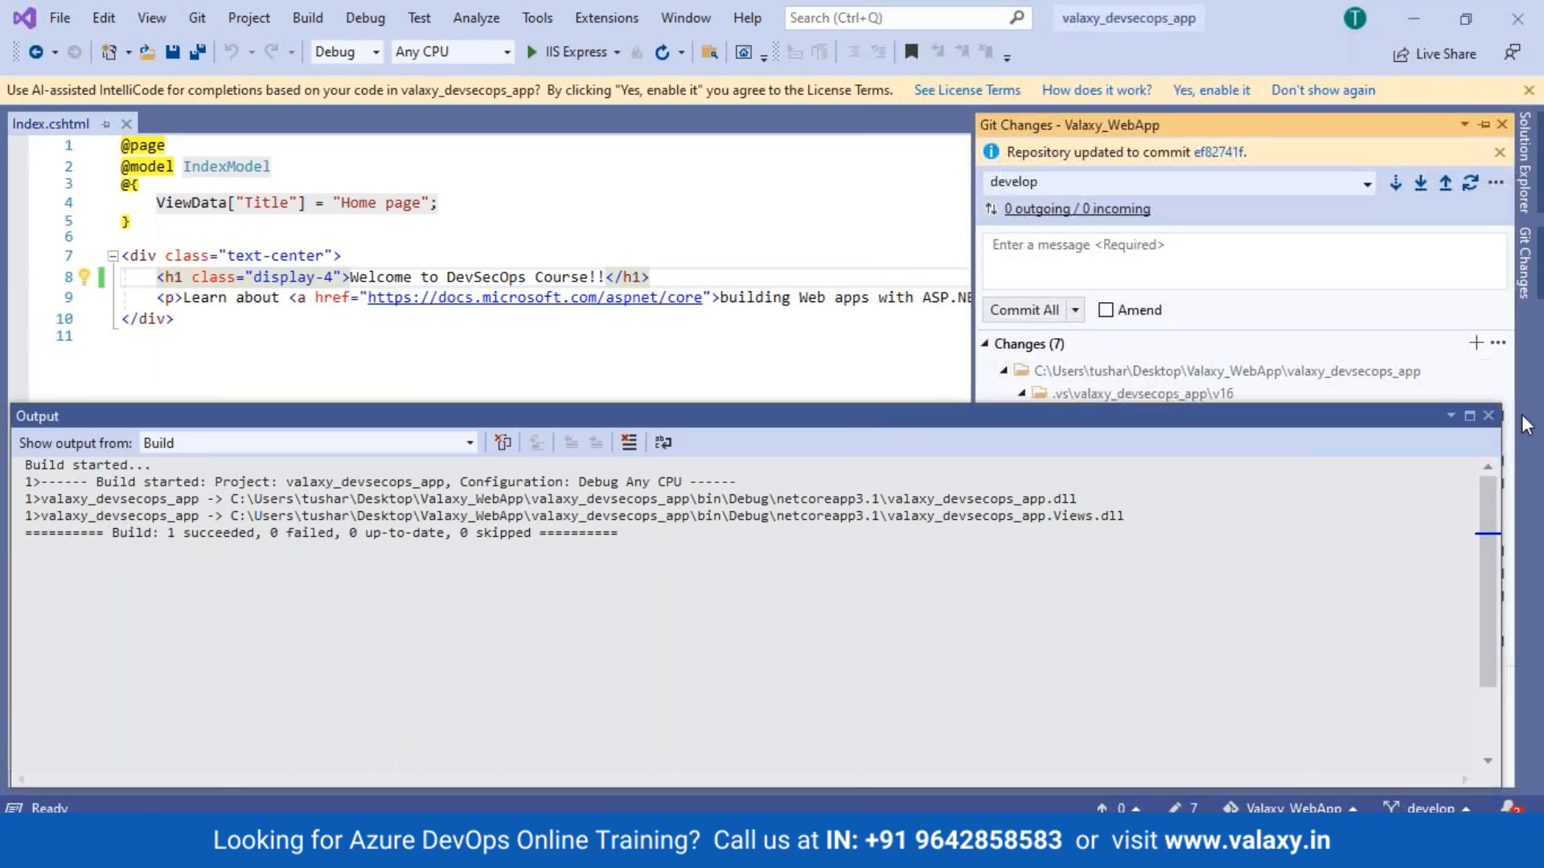
pyautogui.click(1489, 427)
pyautogui.click(1489, 417)
pyautogui.click(1323, 90)
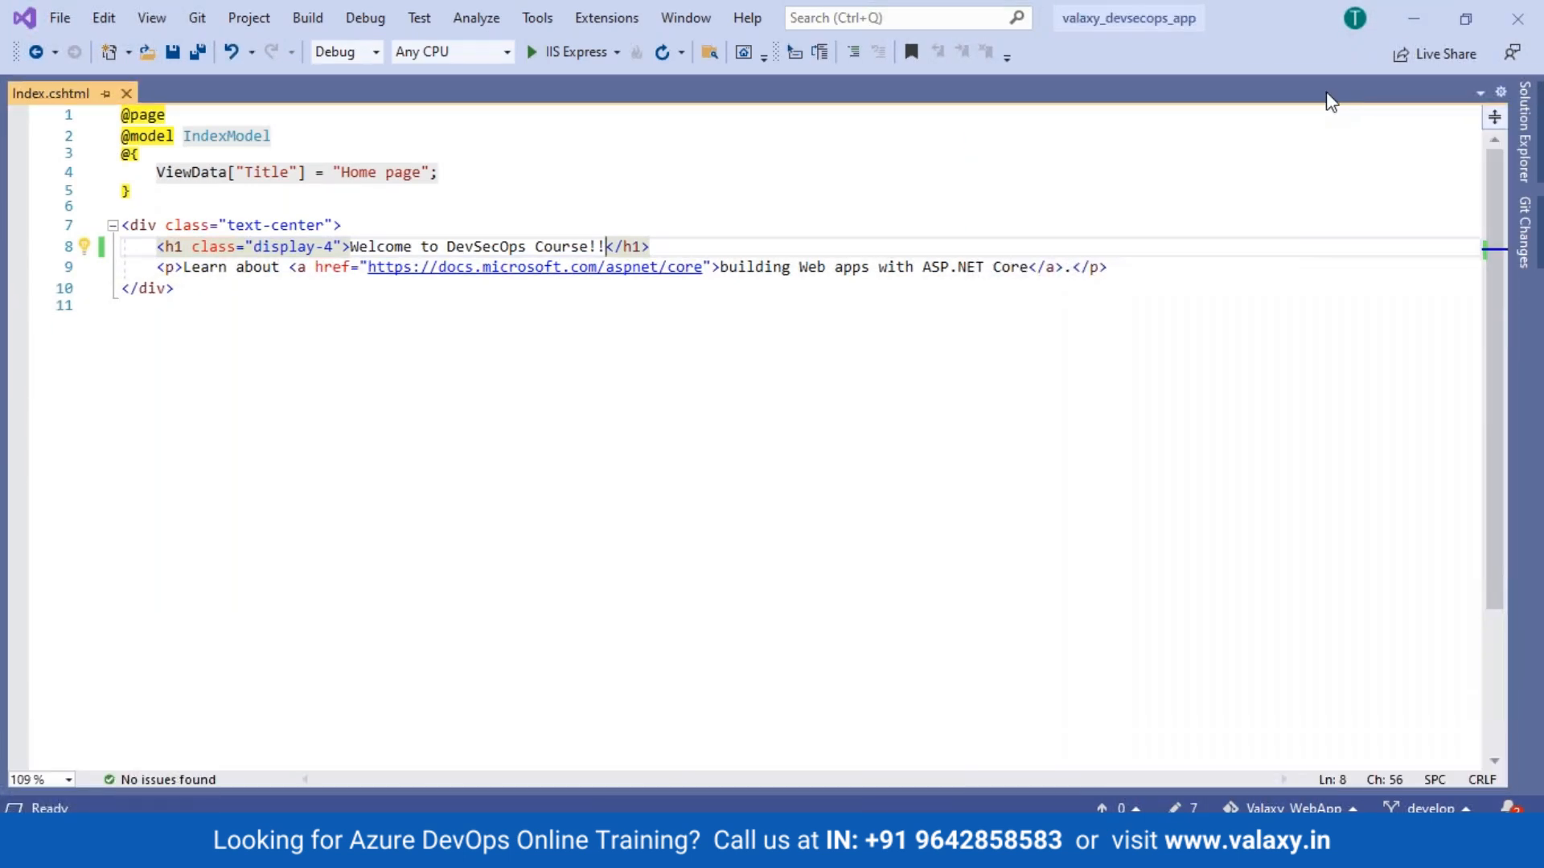
pyautogui.click(1192, 809)
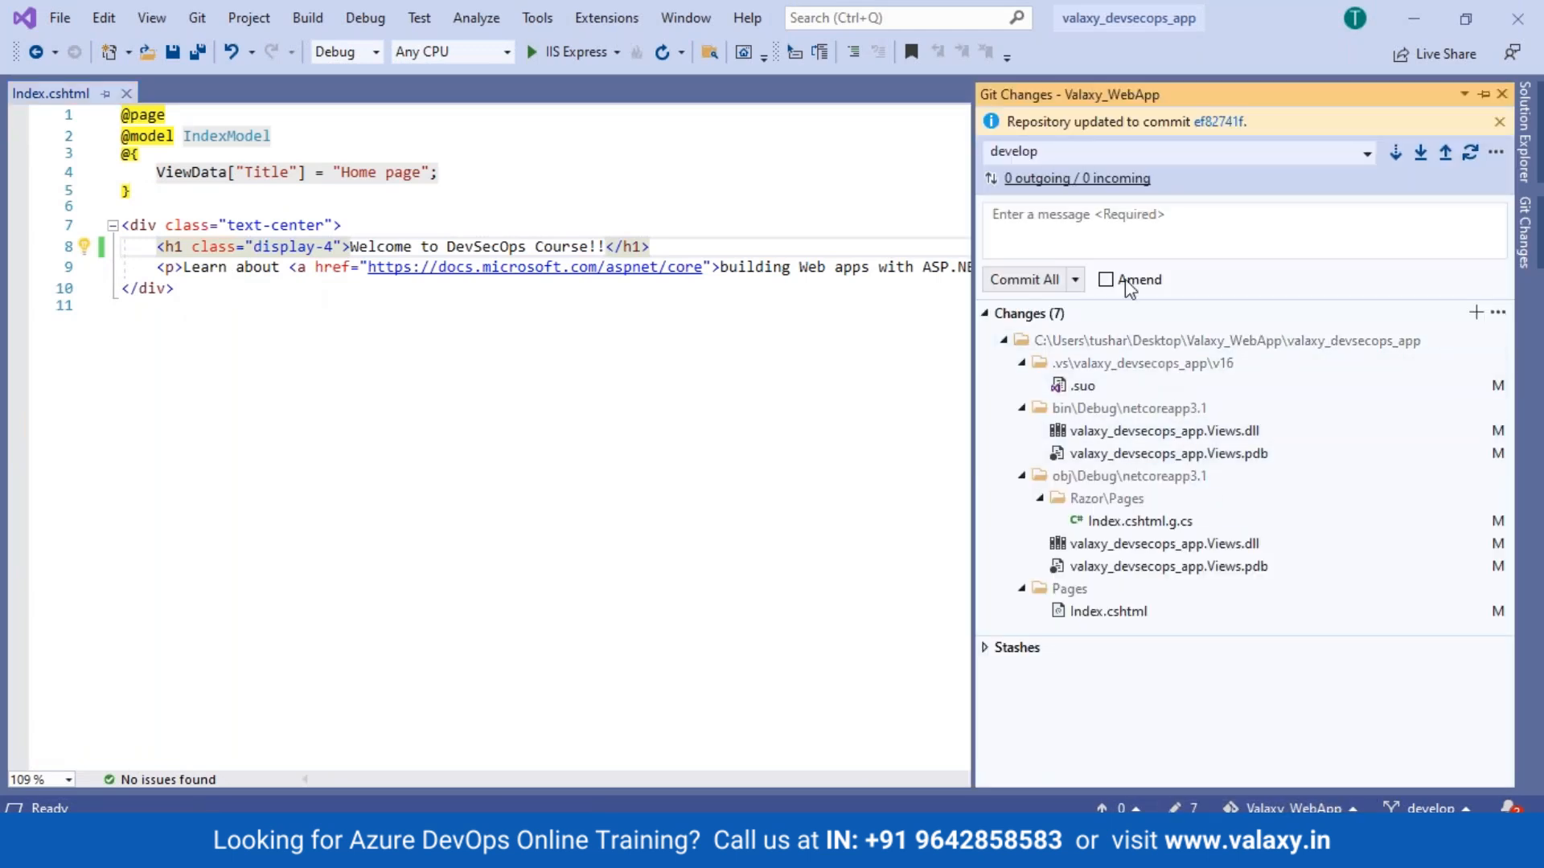
pyautogui.click(1117, 245)
pyautogui.write('Test')
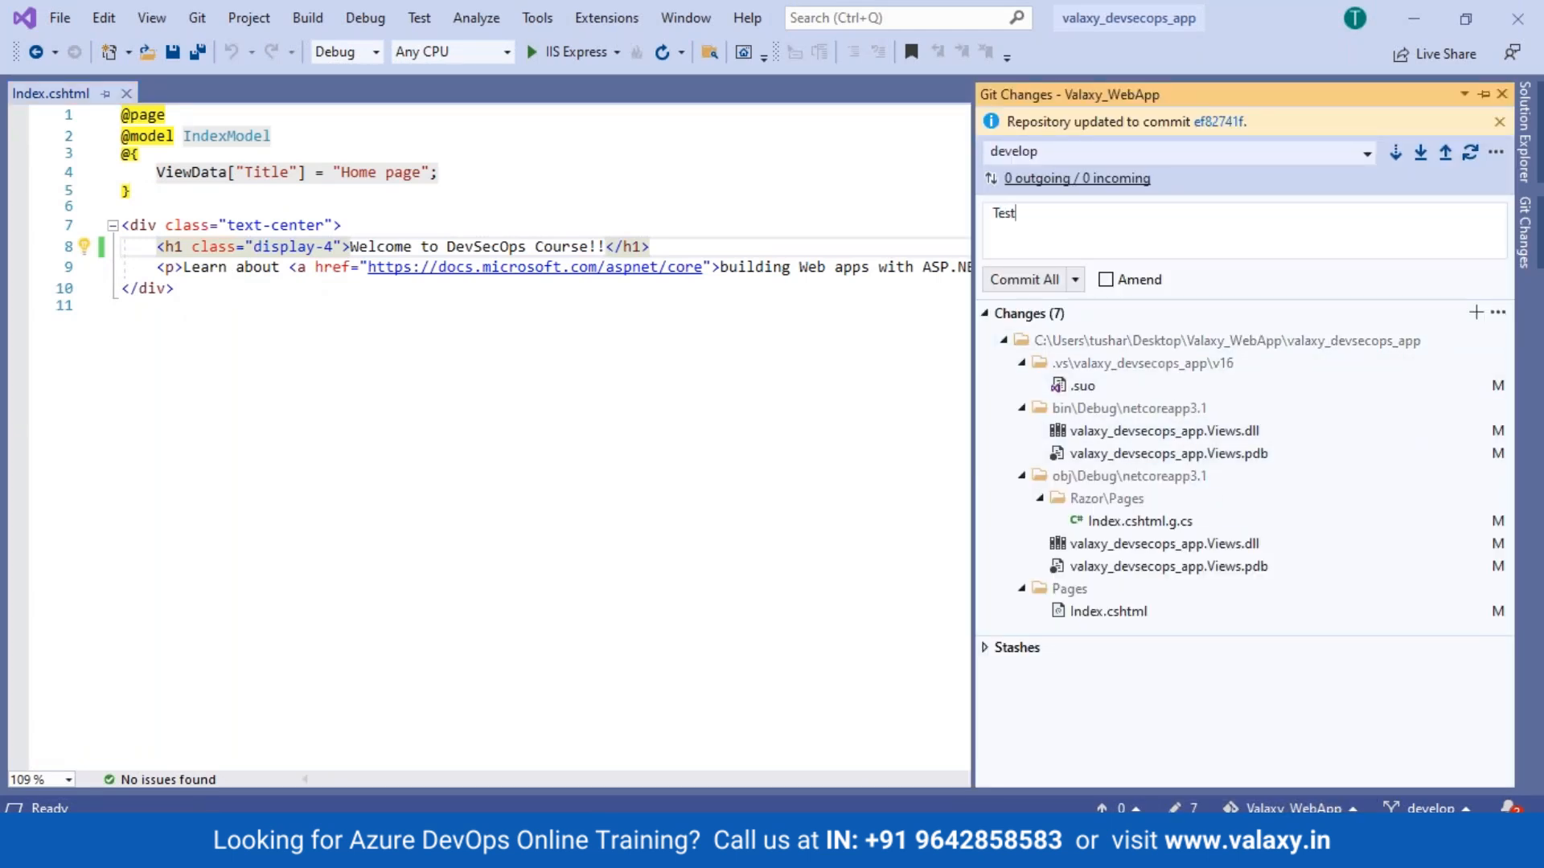
pyautogui.write('ing Path Filter')
pyautogui.click(1076, 280)
pyautogui.click(1060, 358)
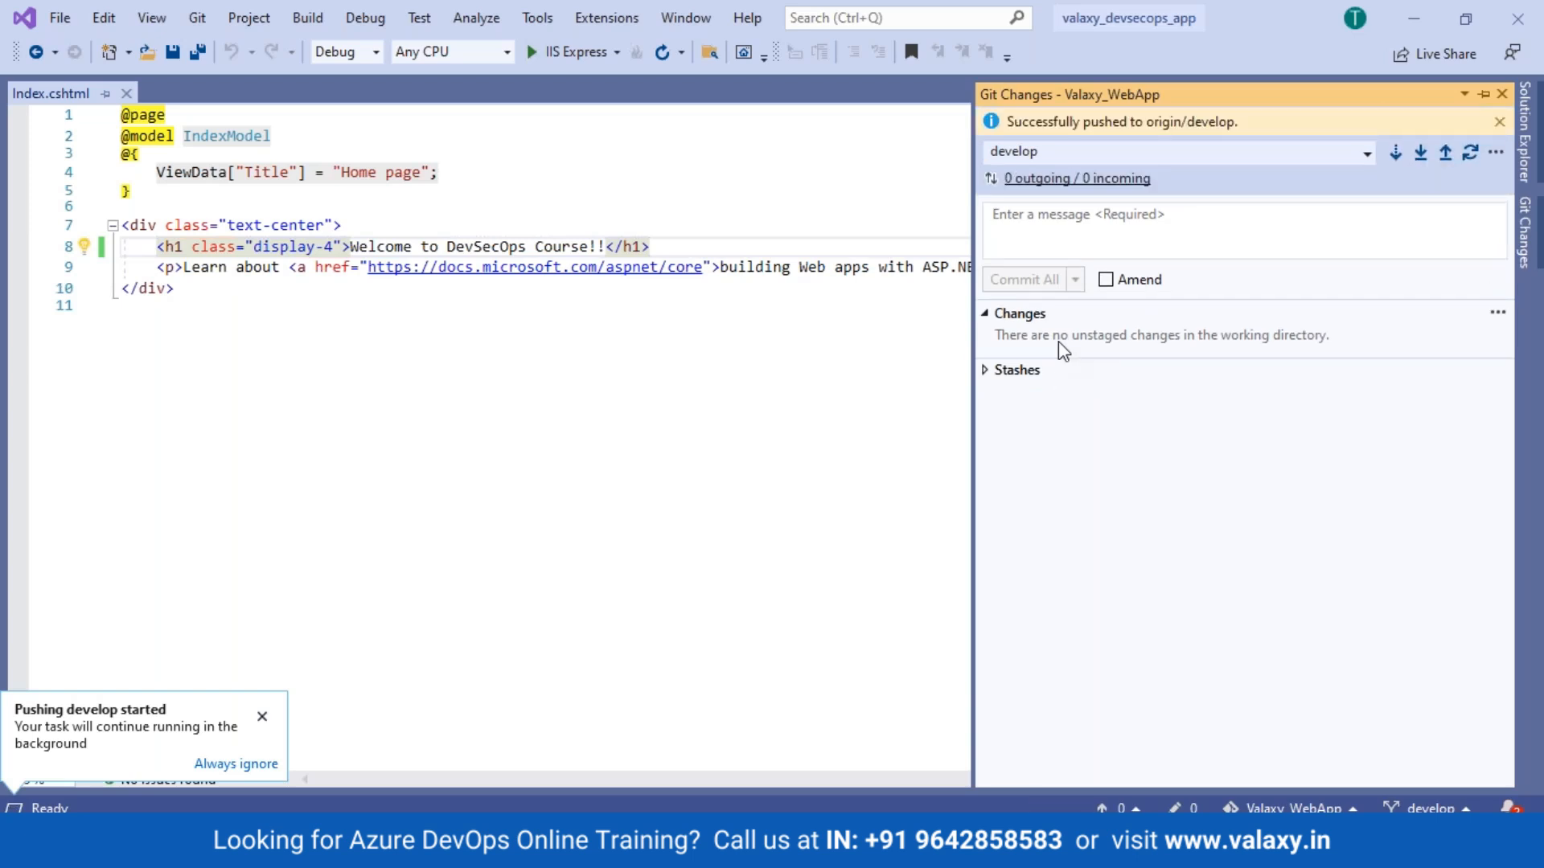
pyautogui.click(217, 844)
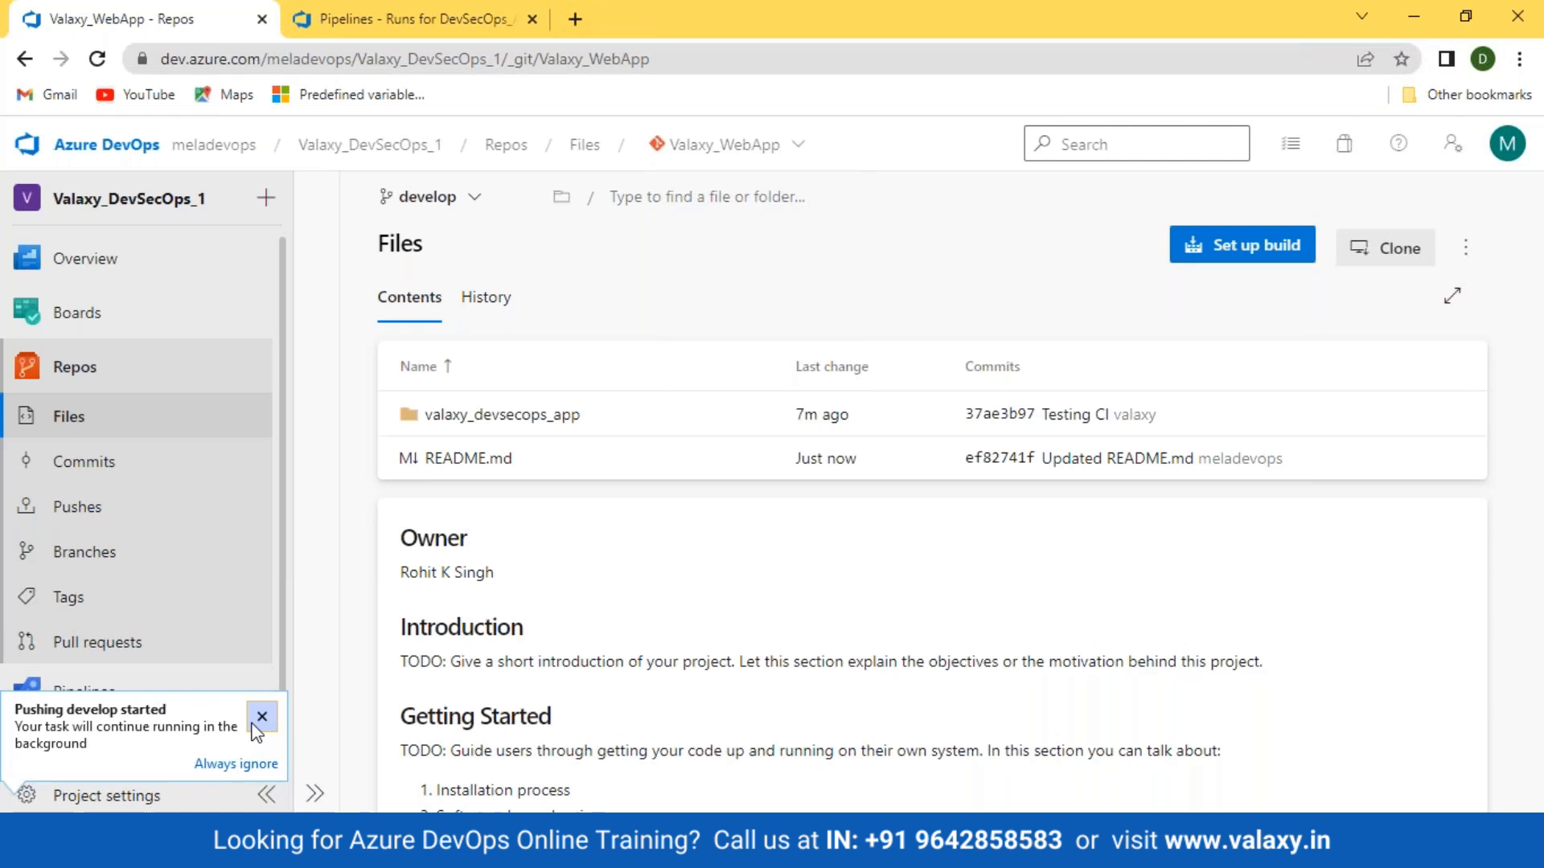
# Step: Cancel DevSecOps_App-build run #20230322.2 'Testing Path Filter' and return to the Pipelines list
pyautogui.click(261, 716)
pyautogui.click(366, 28)
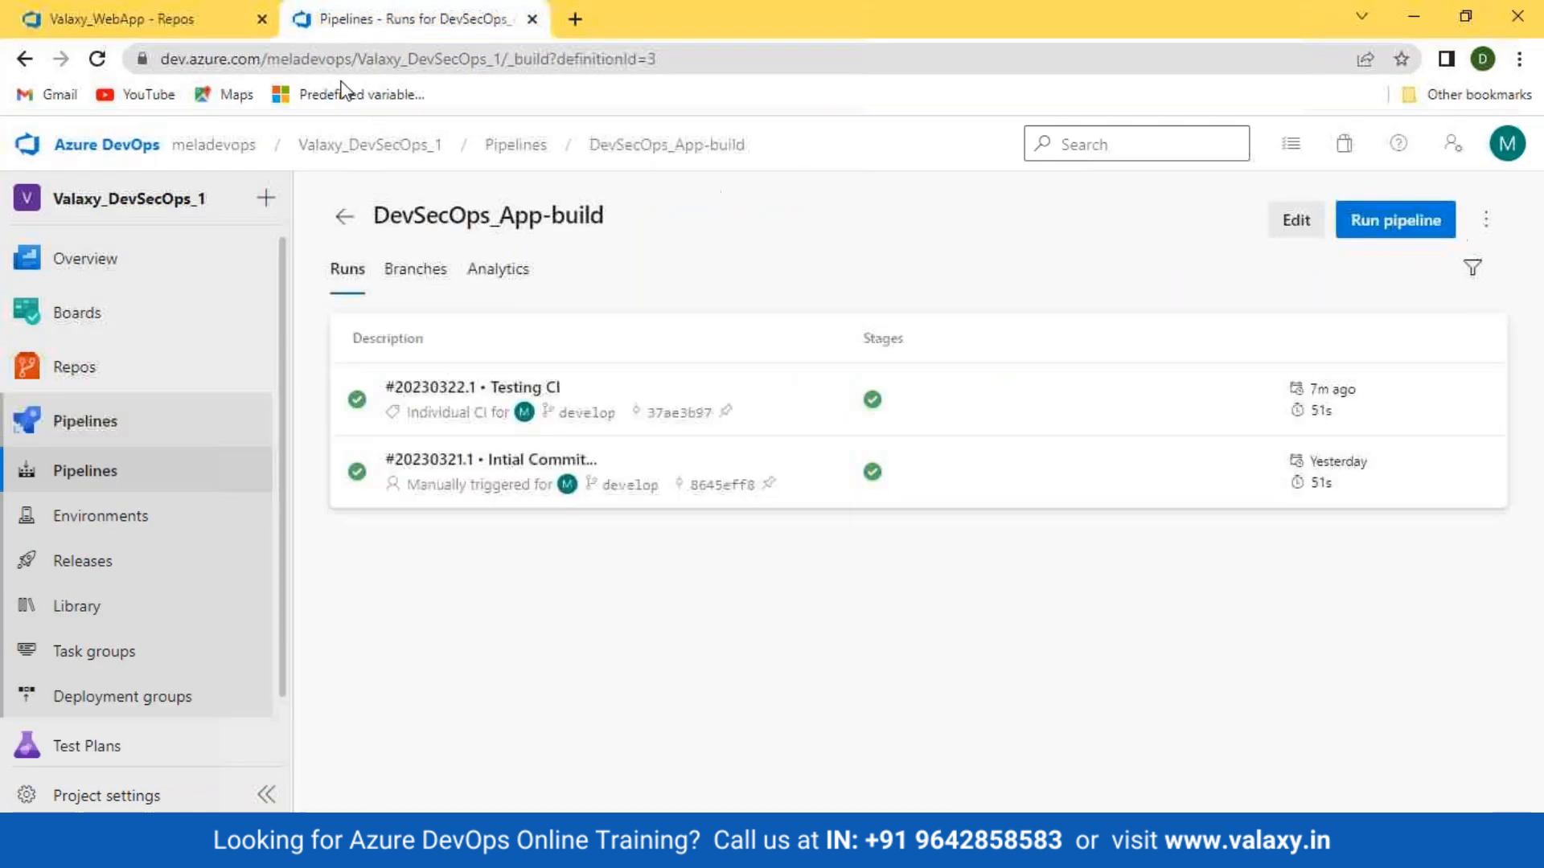
pyautogui.click(80, 472)
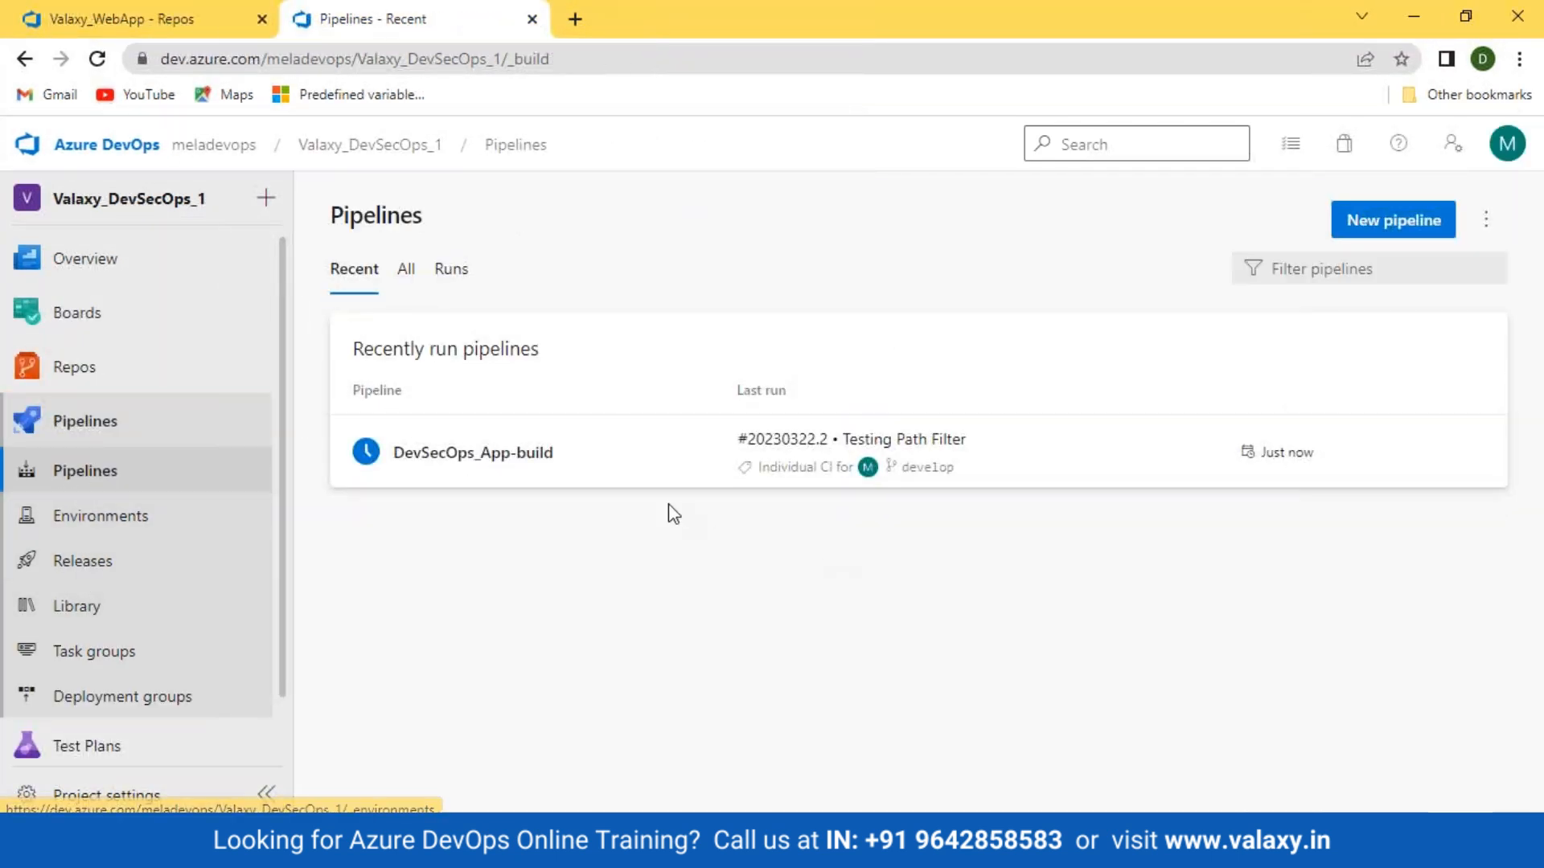
pyautogui.click(458, 465)
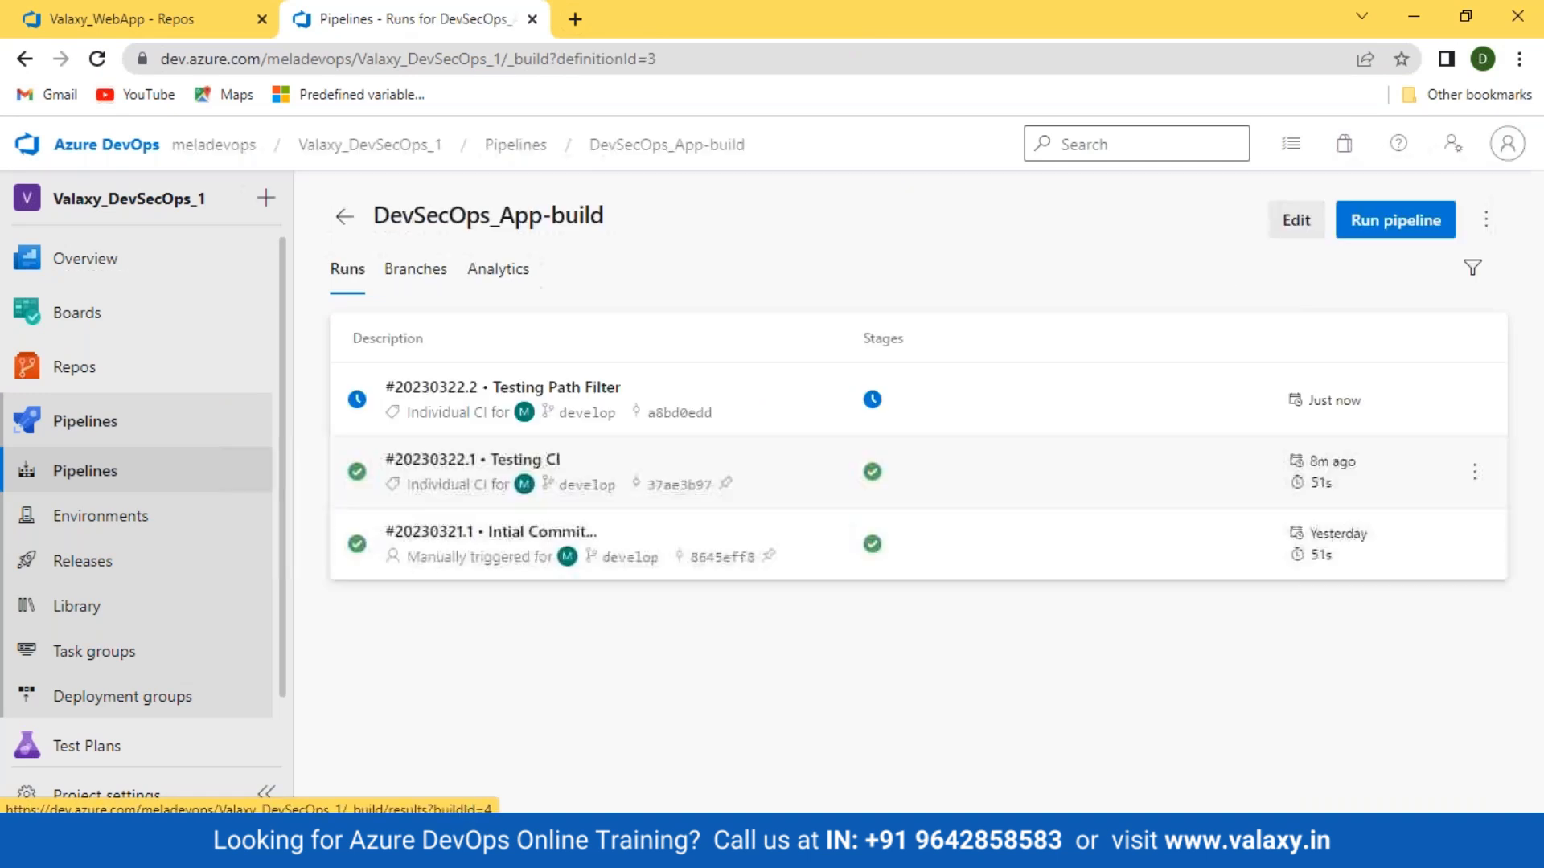
pyautogui.click(487, 396)
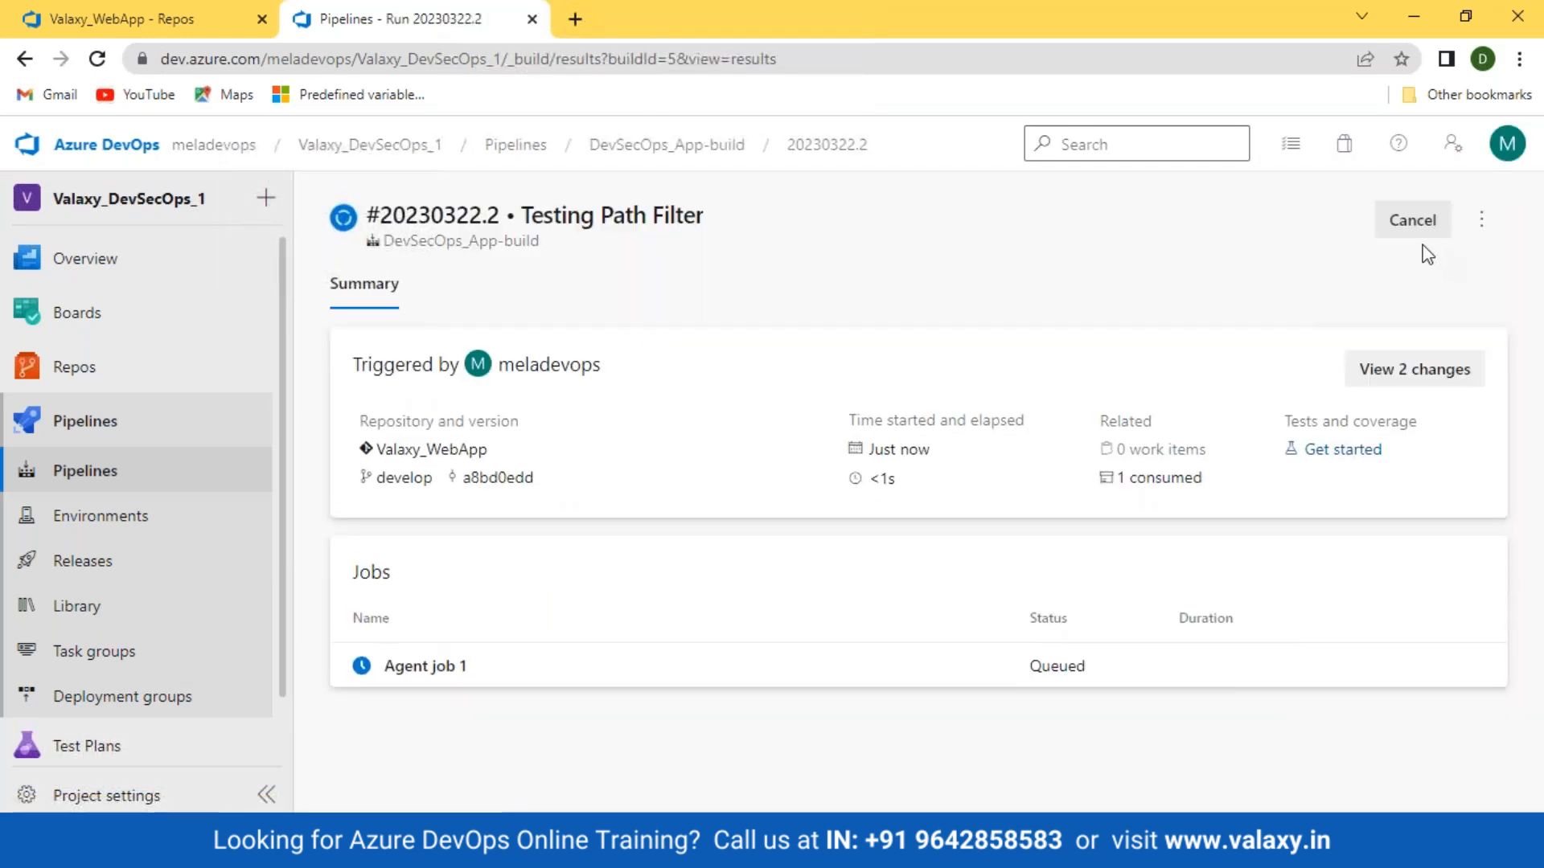
pyautogui.click(1414, 243)
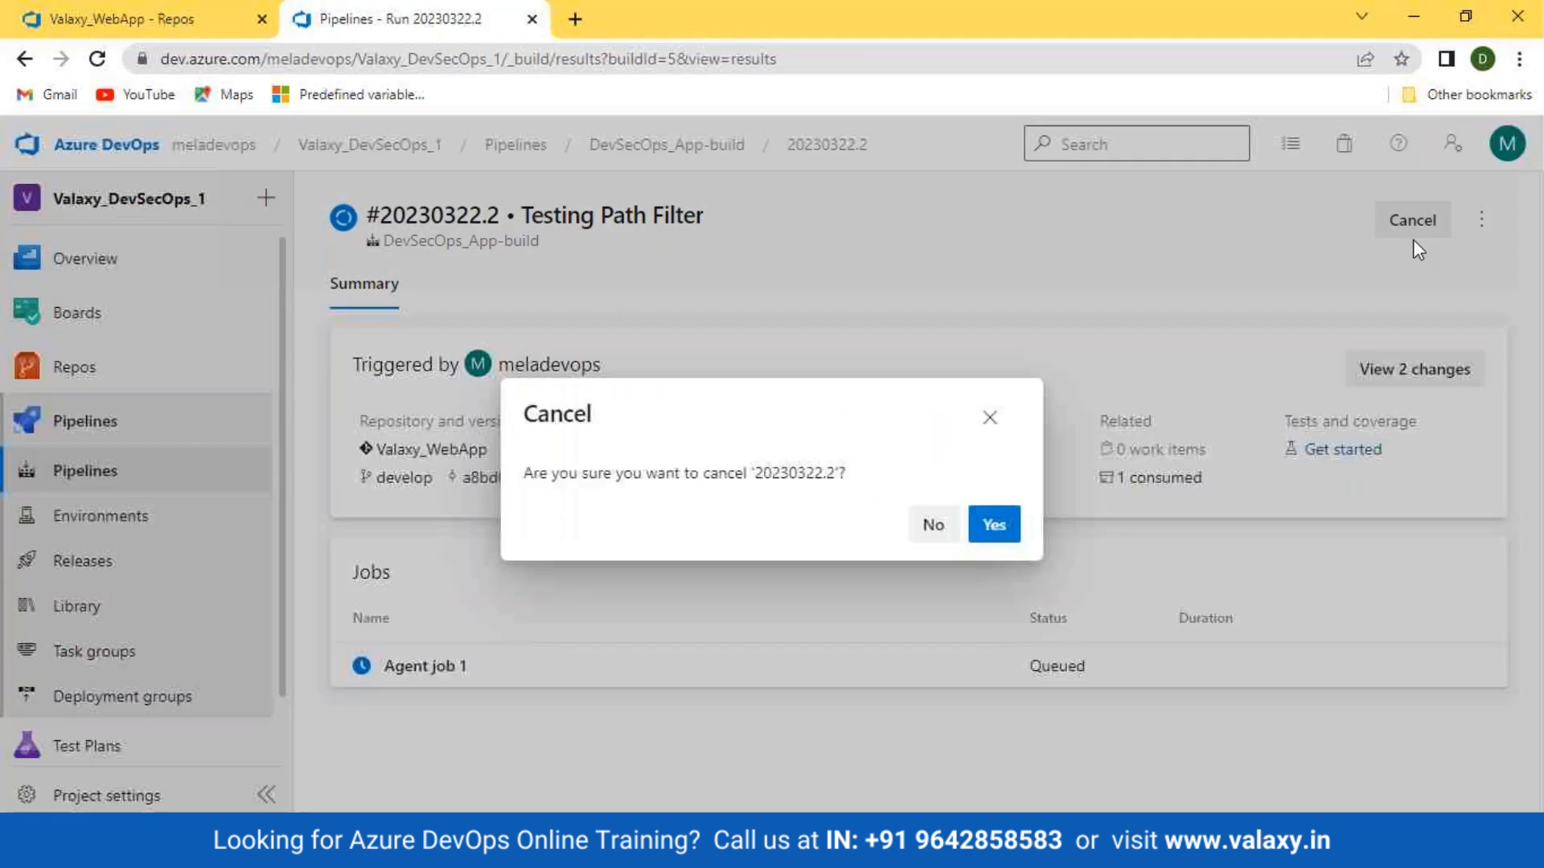
pyautogui.click(995, 527)
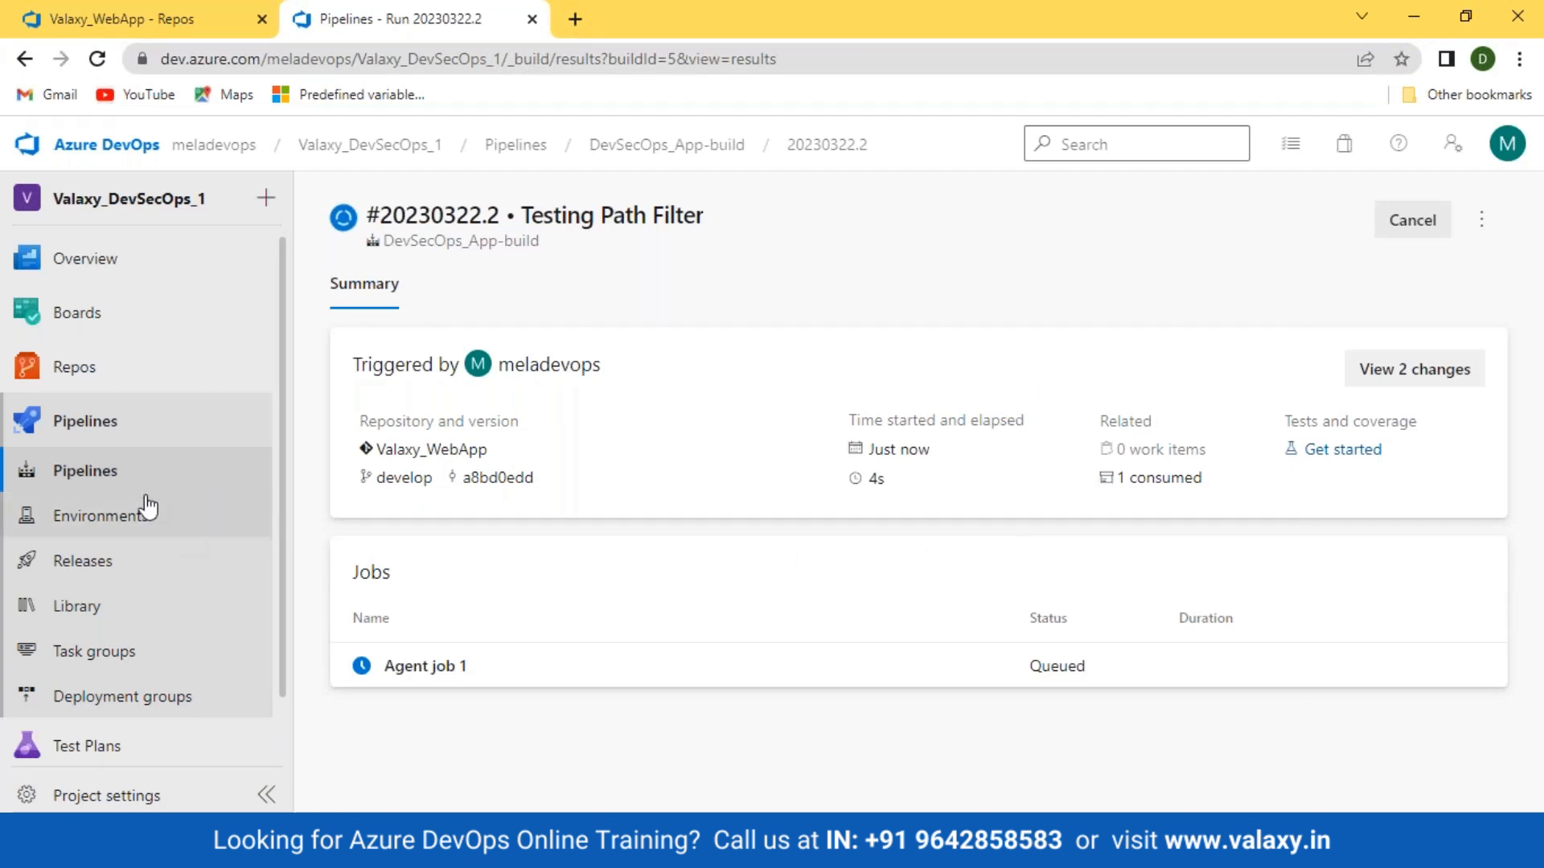
pyautogui.click(87, 473)
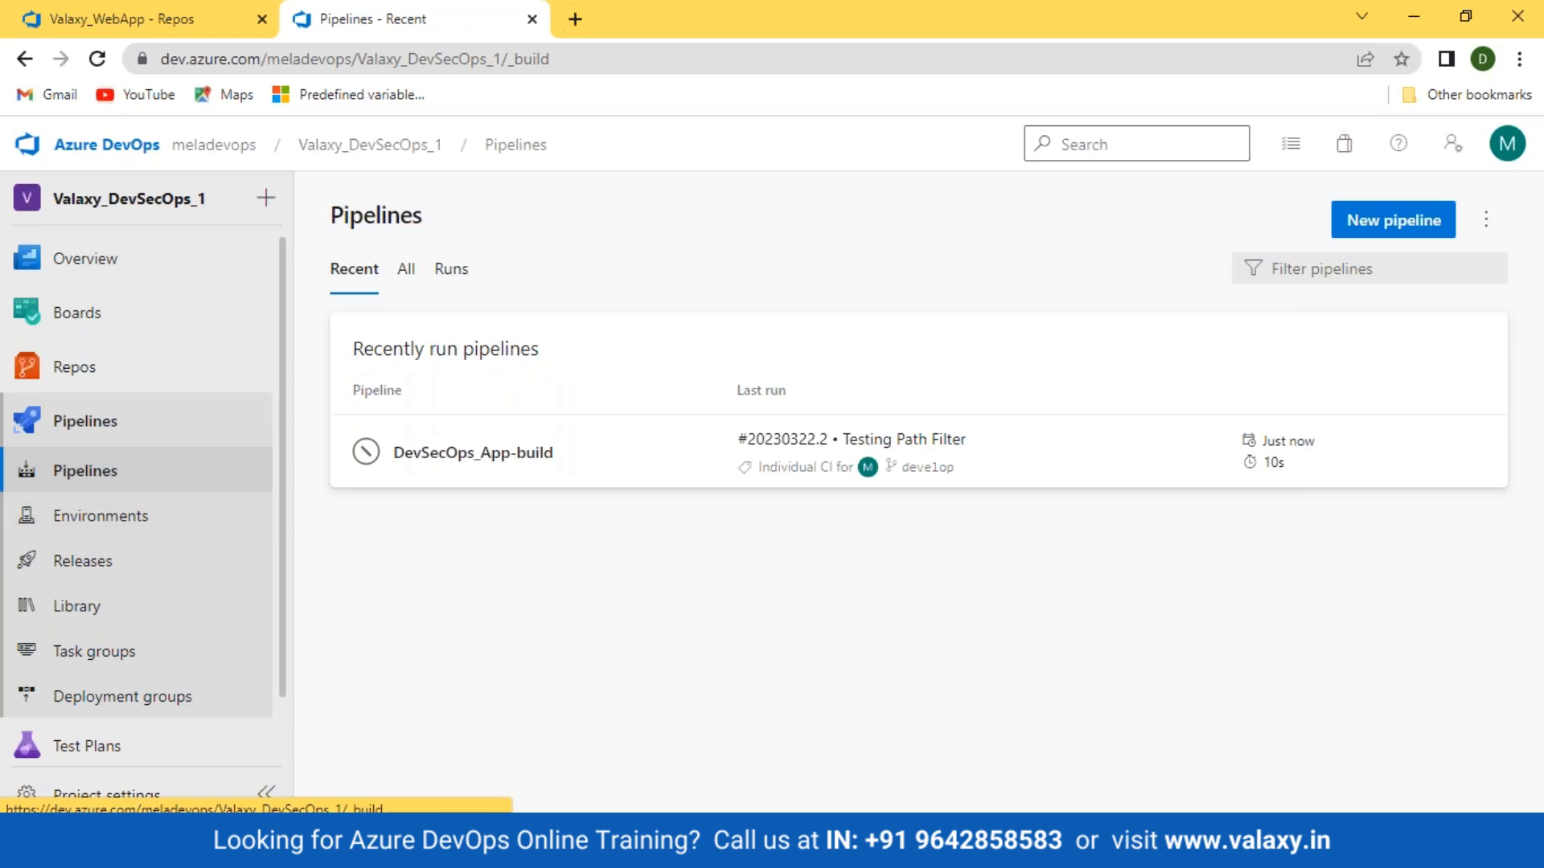
# Step: Browse the repository to the valaxy_devsecops_app/bin/Debug/netcoreapp3.1 folder
pyautogui.click(72, 372)
pyautogui.click(434, 416)
pyautogui.click(435, 458)
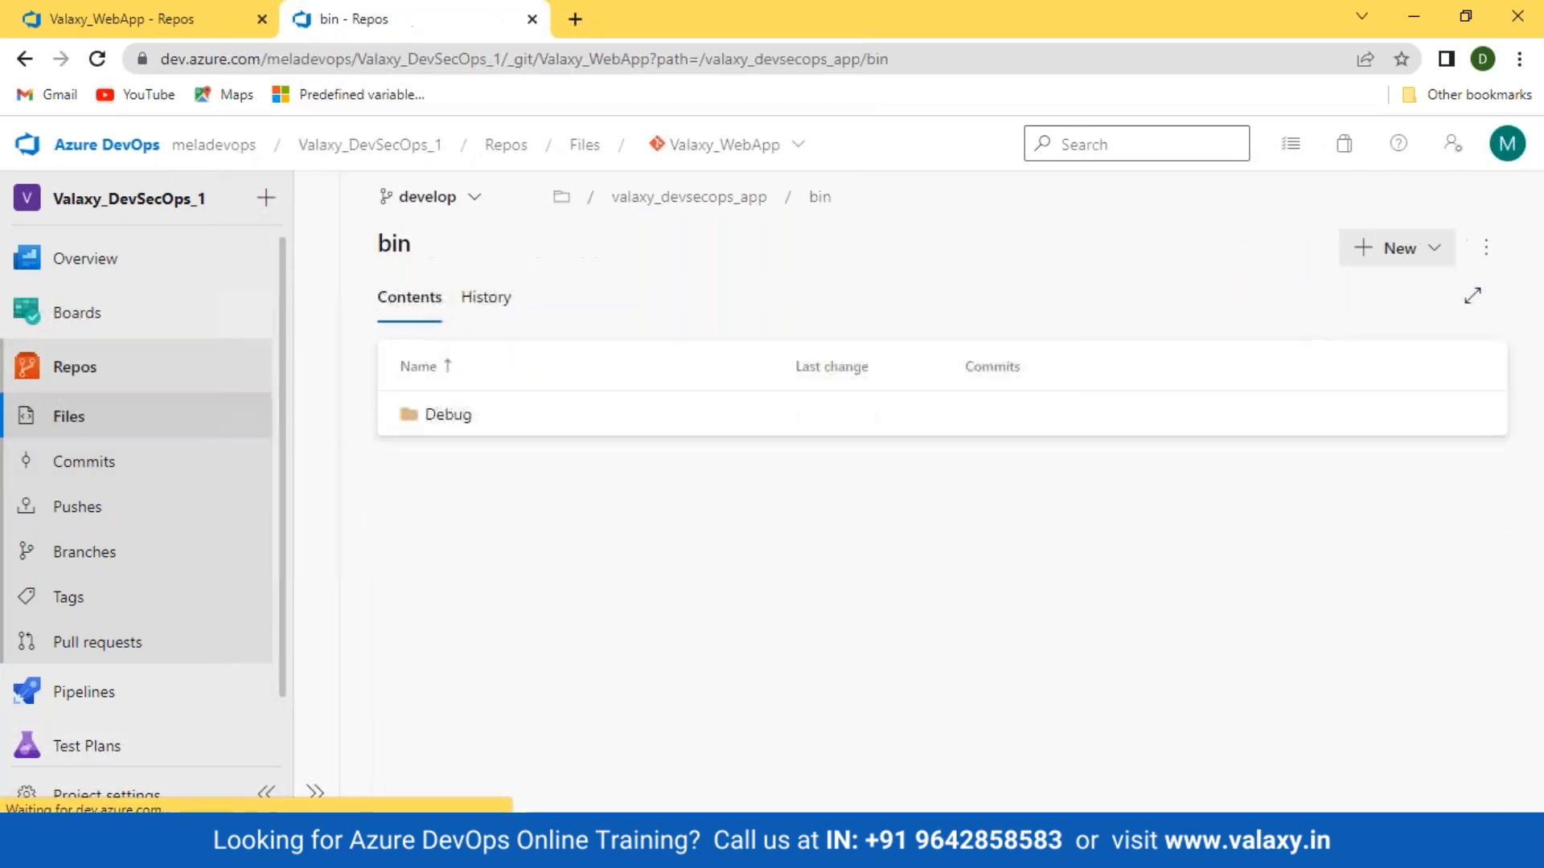
pyautogui.click(444, 422)
pyautogui.click(474, 414)
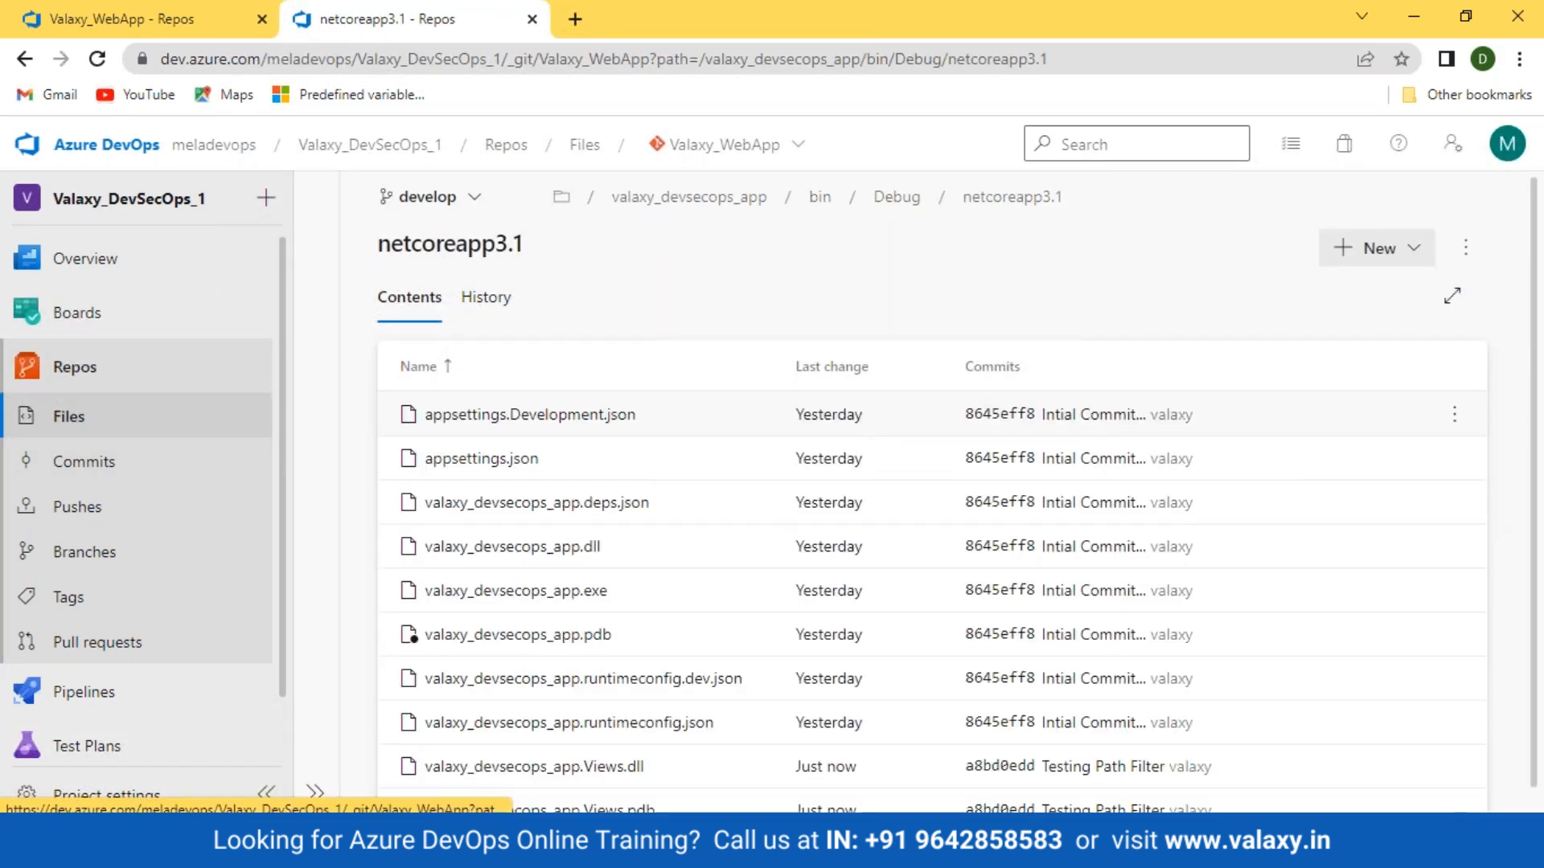
pyautogui.scroll(-1, 455, 431)
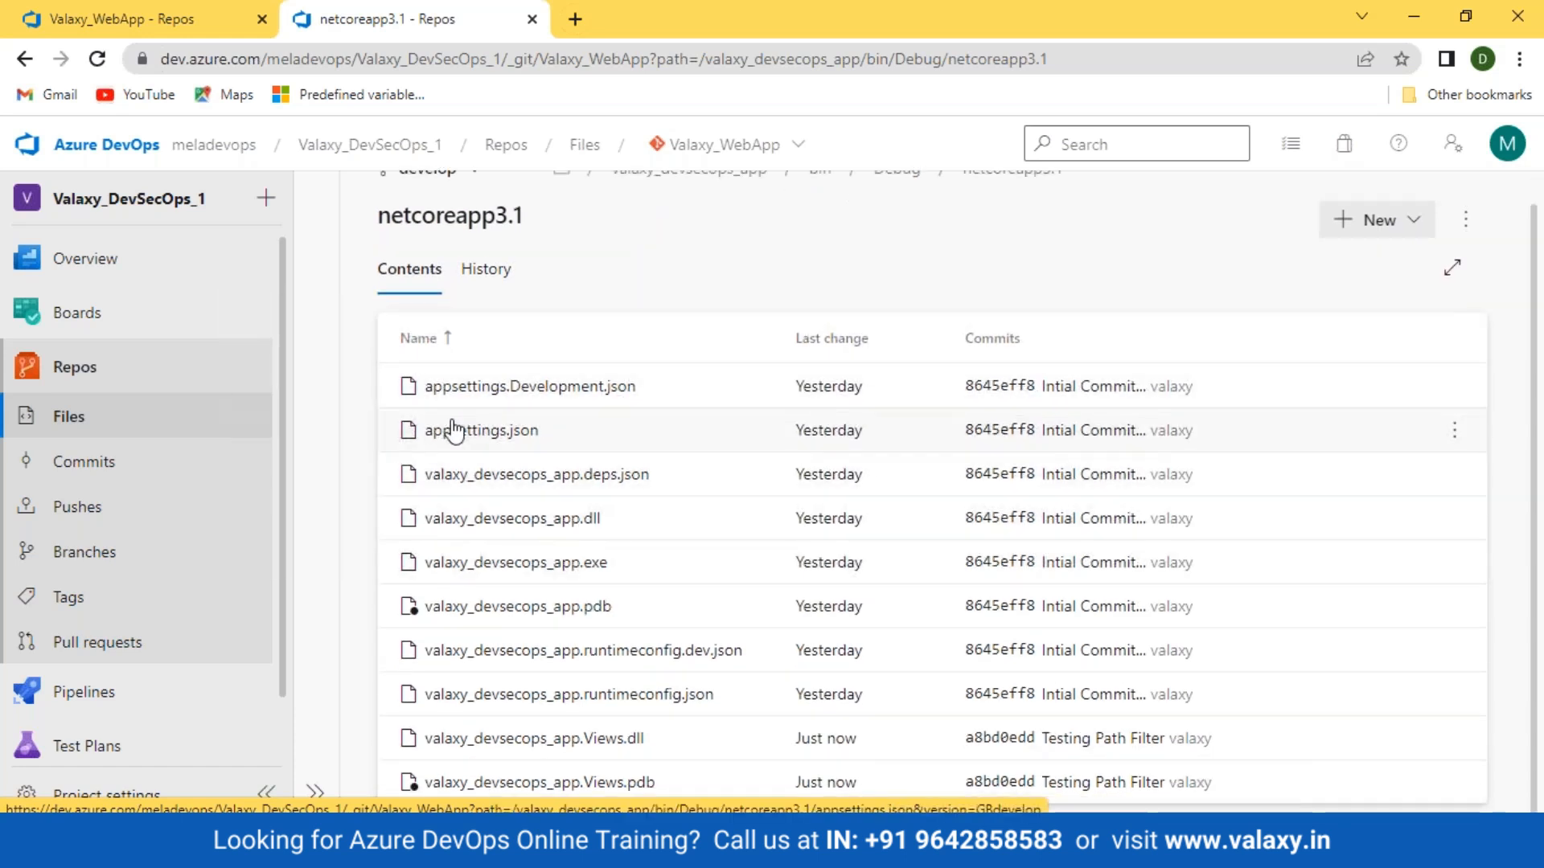
# Step: In appsettings.json, delete the stray test text and the blank first line
pyautogui.click(478, 440)
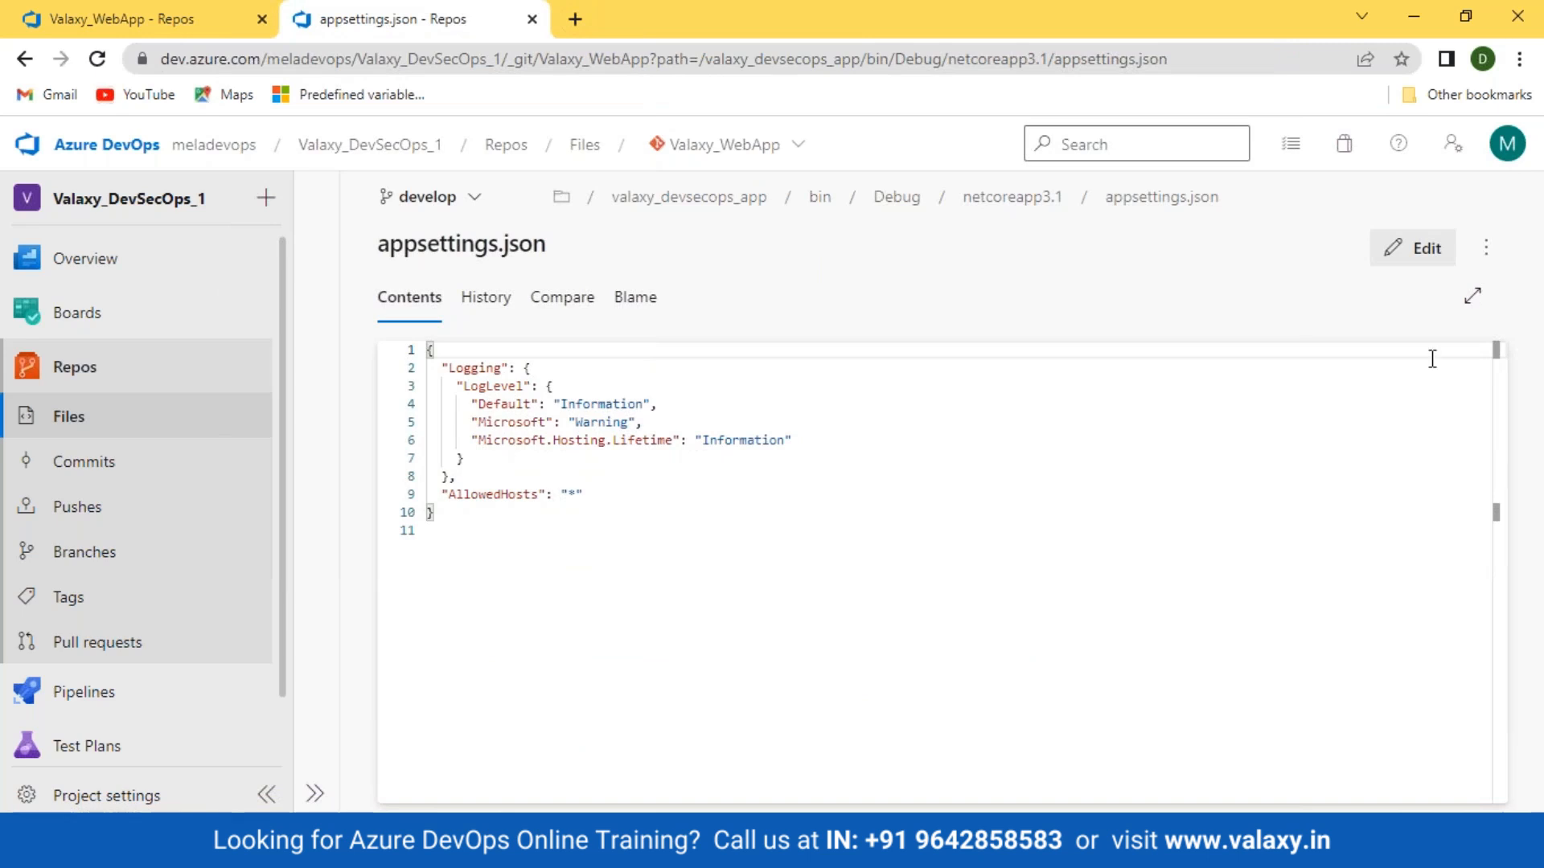
pyautogui.click(1413, 248)
pyautogui.press('Return')
pyautogui.press('Up')
pyautogui.write('# te')
pyautogui.press('BackSpace')
pyautogui.press('BackSpace')
pyautogui.write('Tes')
pyautogui.press('BackSpace')
pyautogui.press('BackSpace')
pyautogui.press('BackSpace')
pyautogui.press('BackSpace')
pyautogui.press('BackSpace')
pyautogui.press('Down')
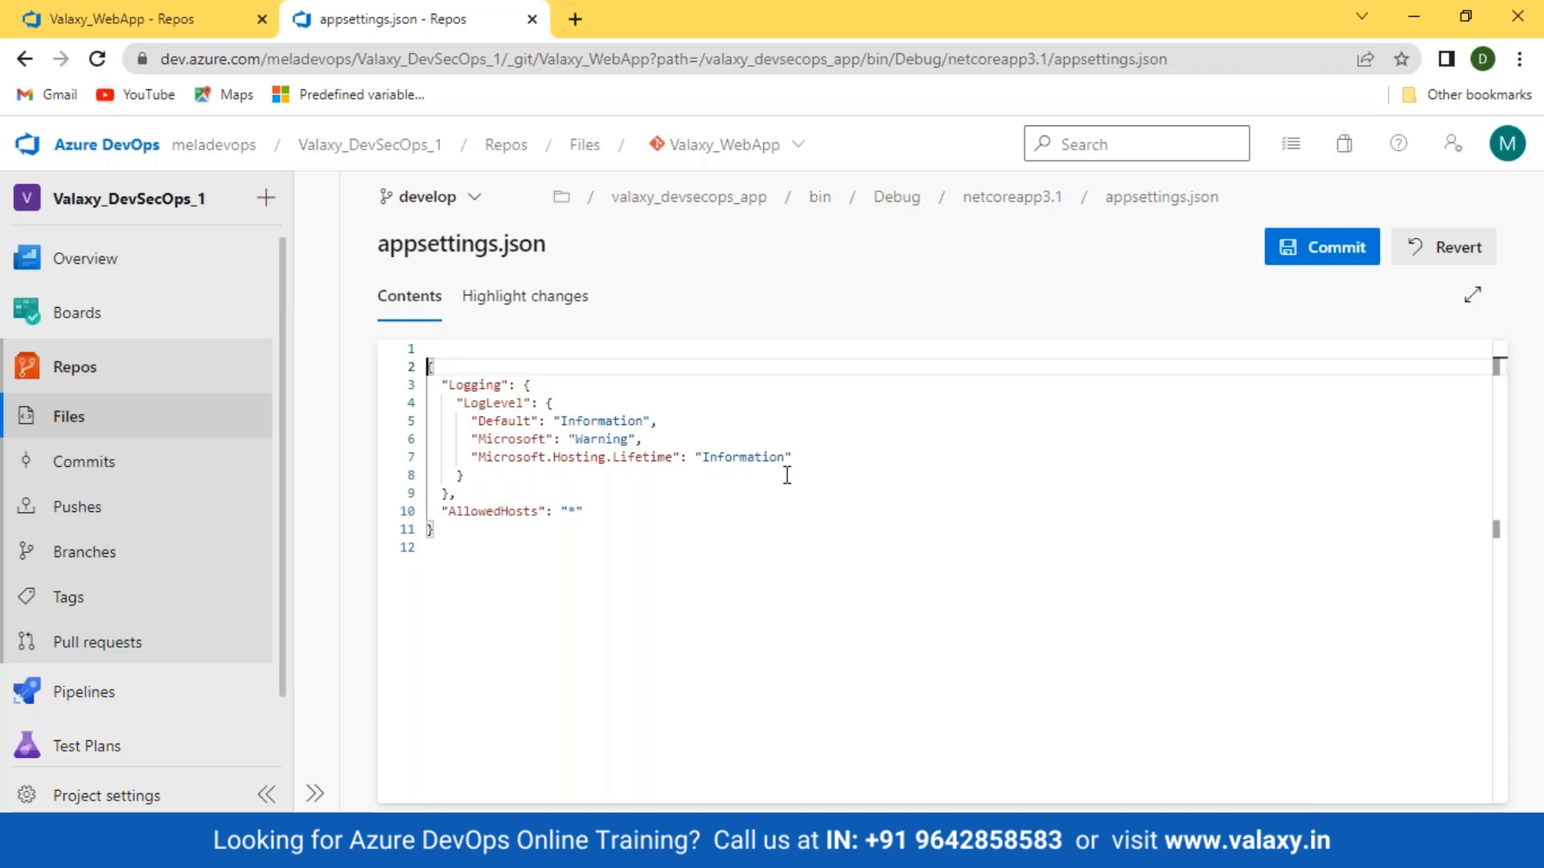
pyautogui.press('BackSpace')
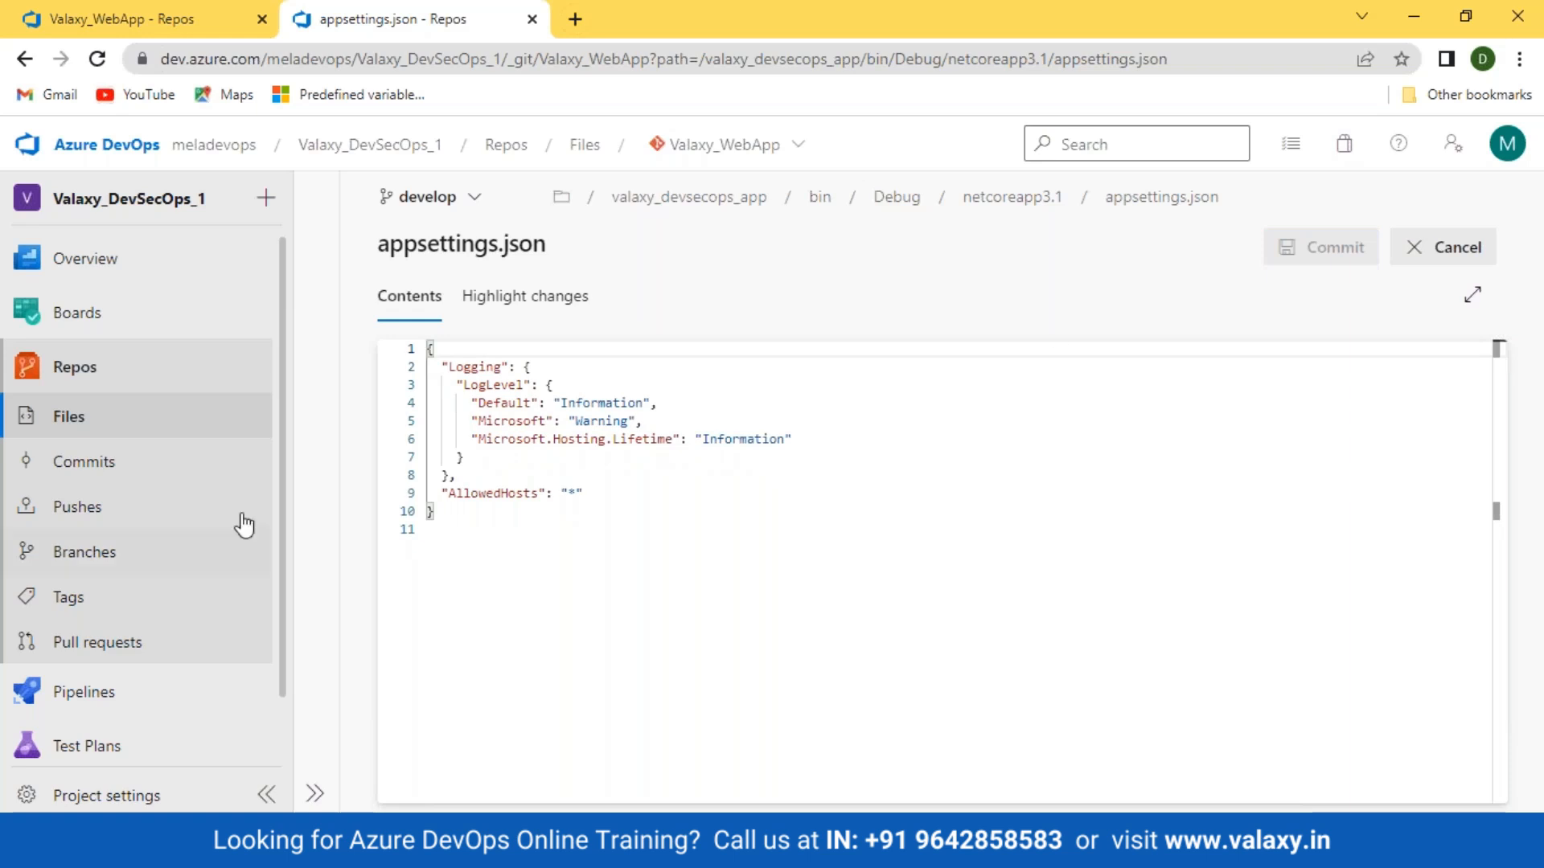
# Step: Use the breadcrumbs to go up to Debug and back into netcoreapp3.1
pyautogui.click(1017, 201)
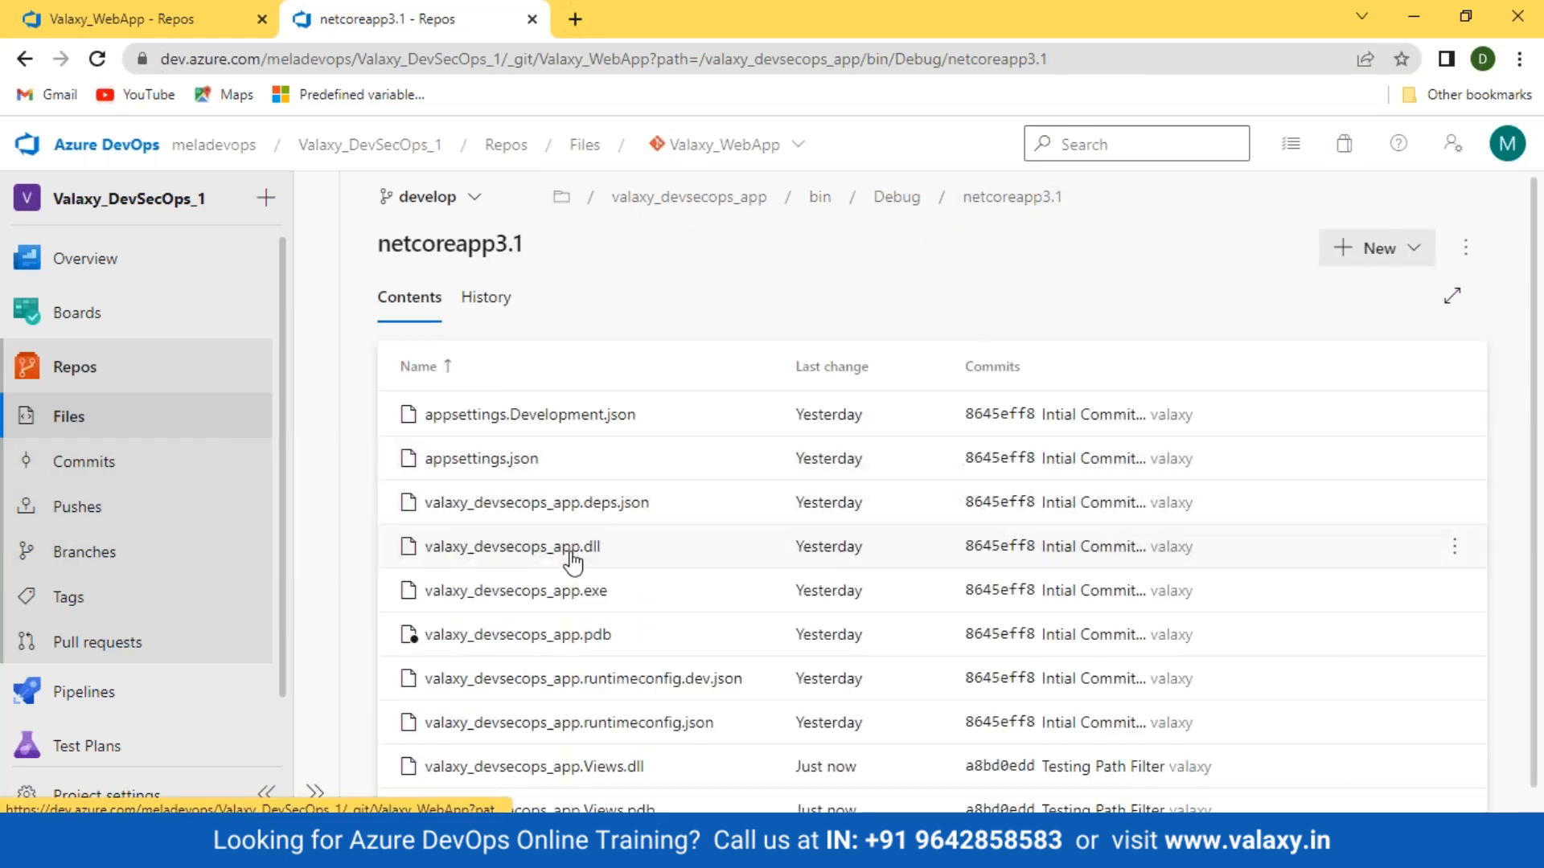
pyautogui.scroll(-1, 593, 558)
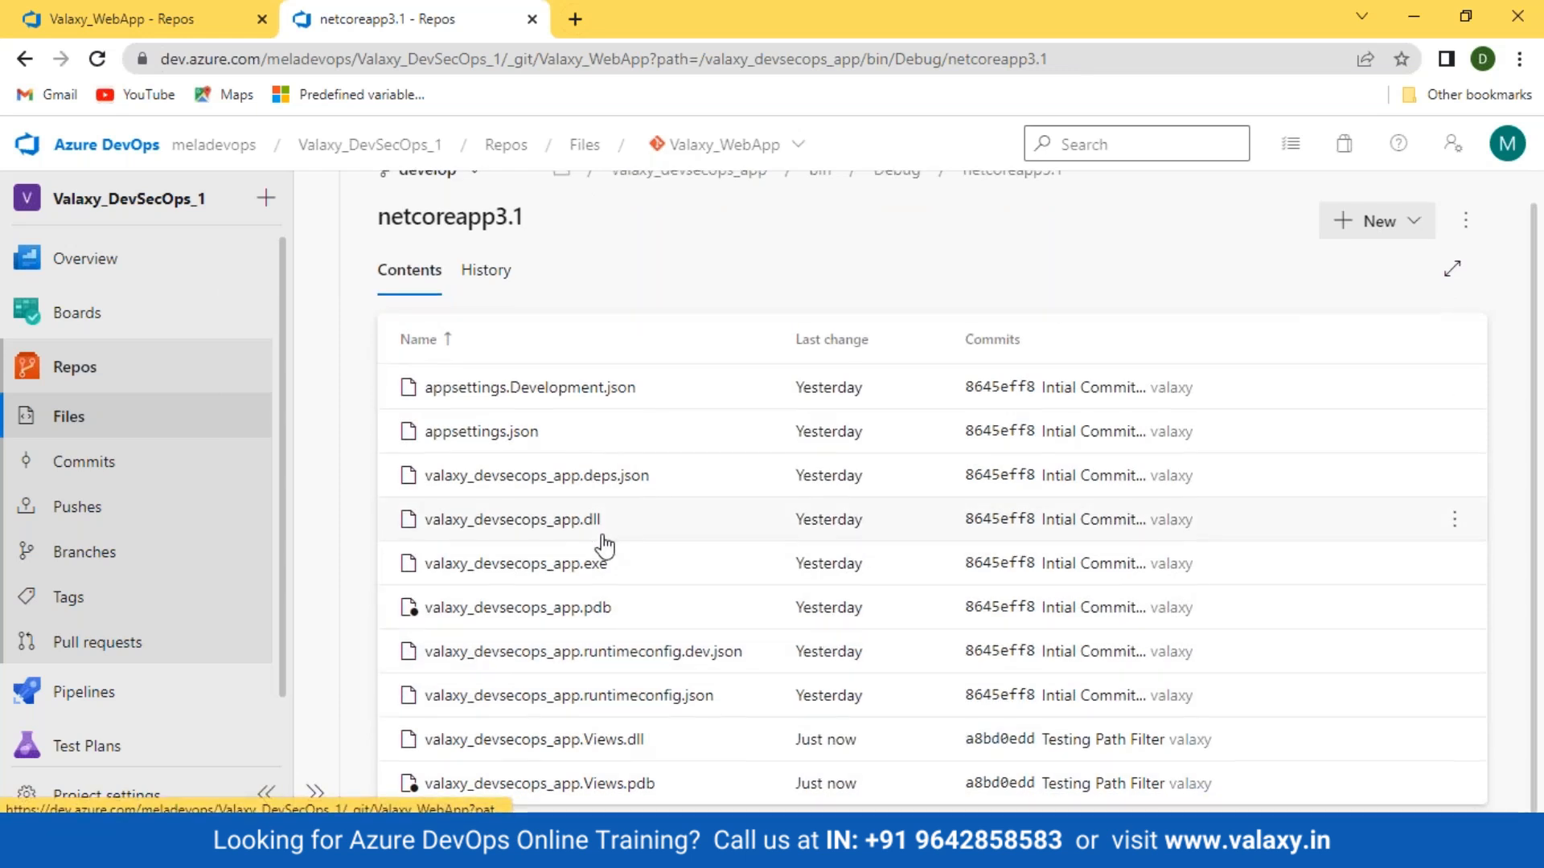
pyautogui.scroll(1, 889, 214)
pyautogui.click(899, 196)
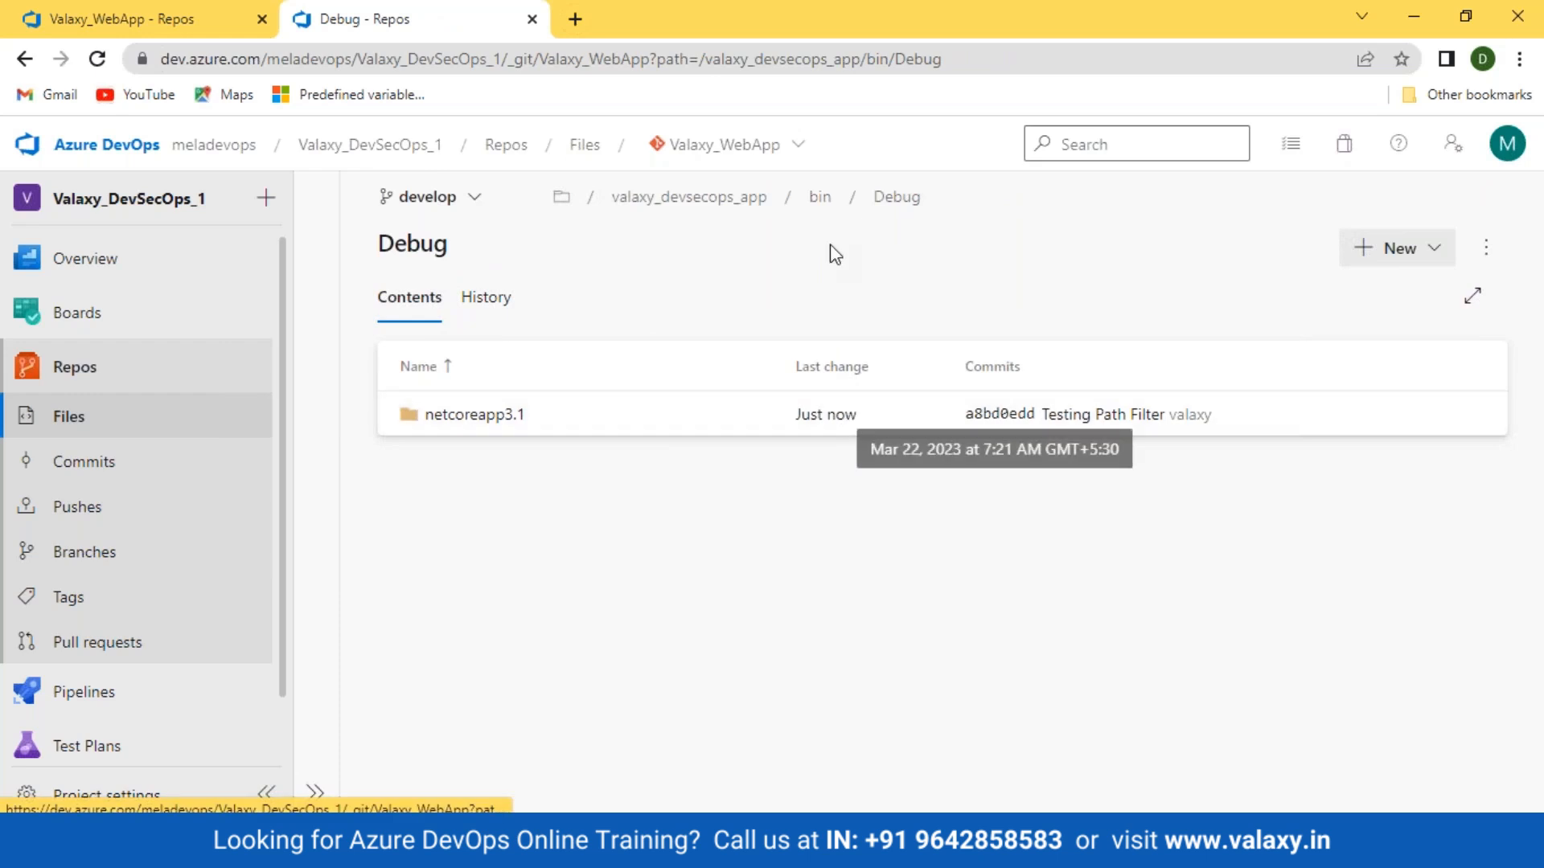
pyautogui.click(482, 417)
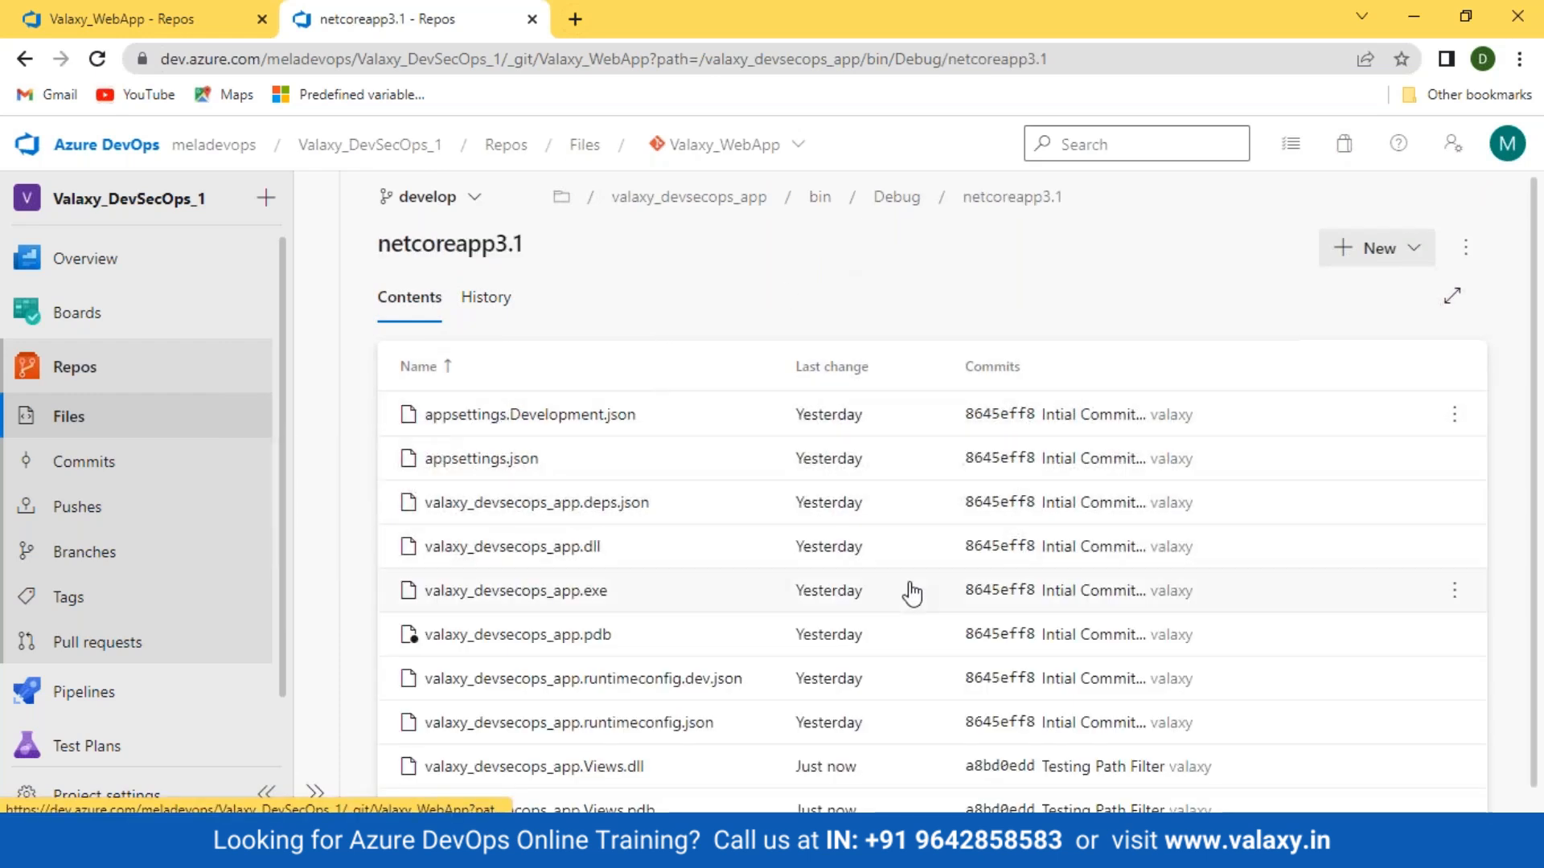
pyautogui.scroll(-1, 1236, 465)
# Step: Create Test.txt containing 'Test file...' in netcoreapp3.1 and commit it to develop
pyautogui.click(1409, 218)
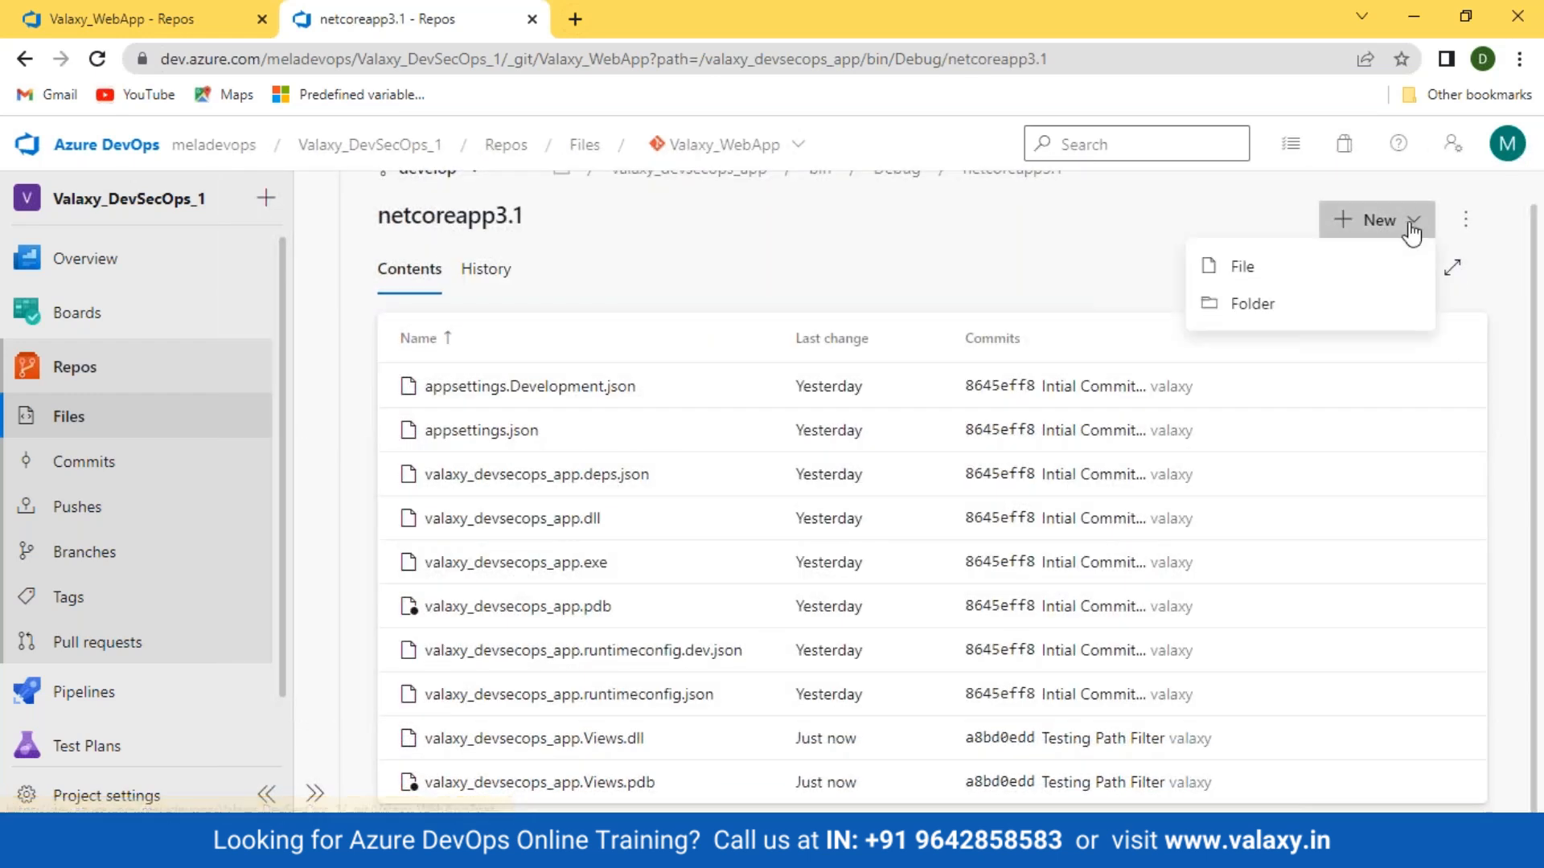
pyautogui.click(1269, 272)
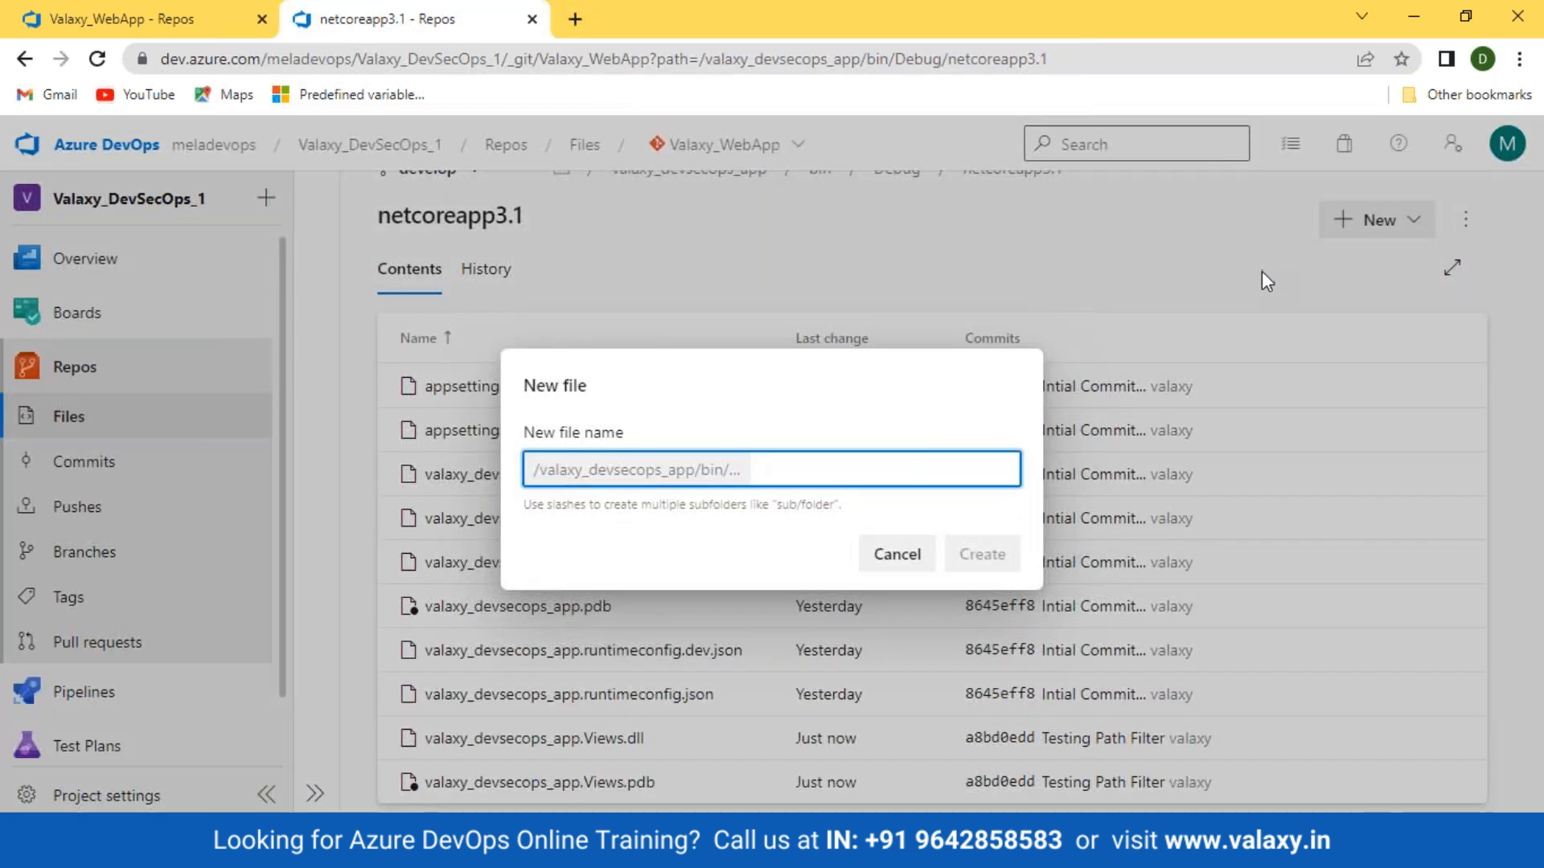
pyautogui.write('Test')
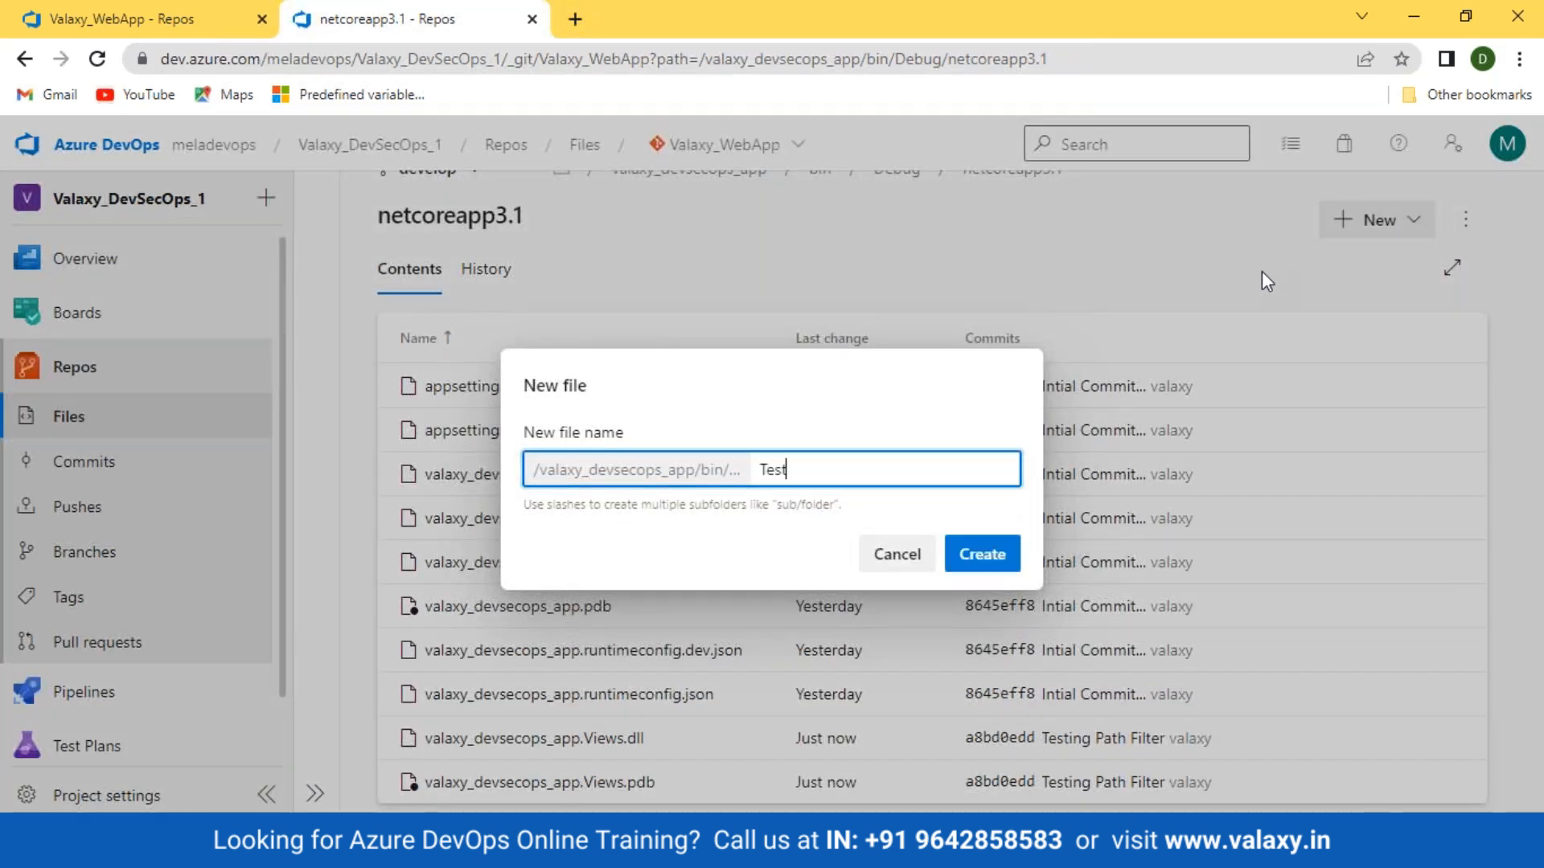
pyautogui.write('.txt')
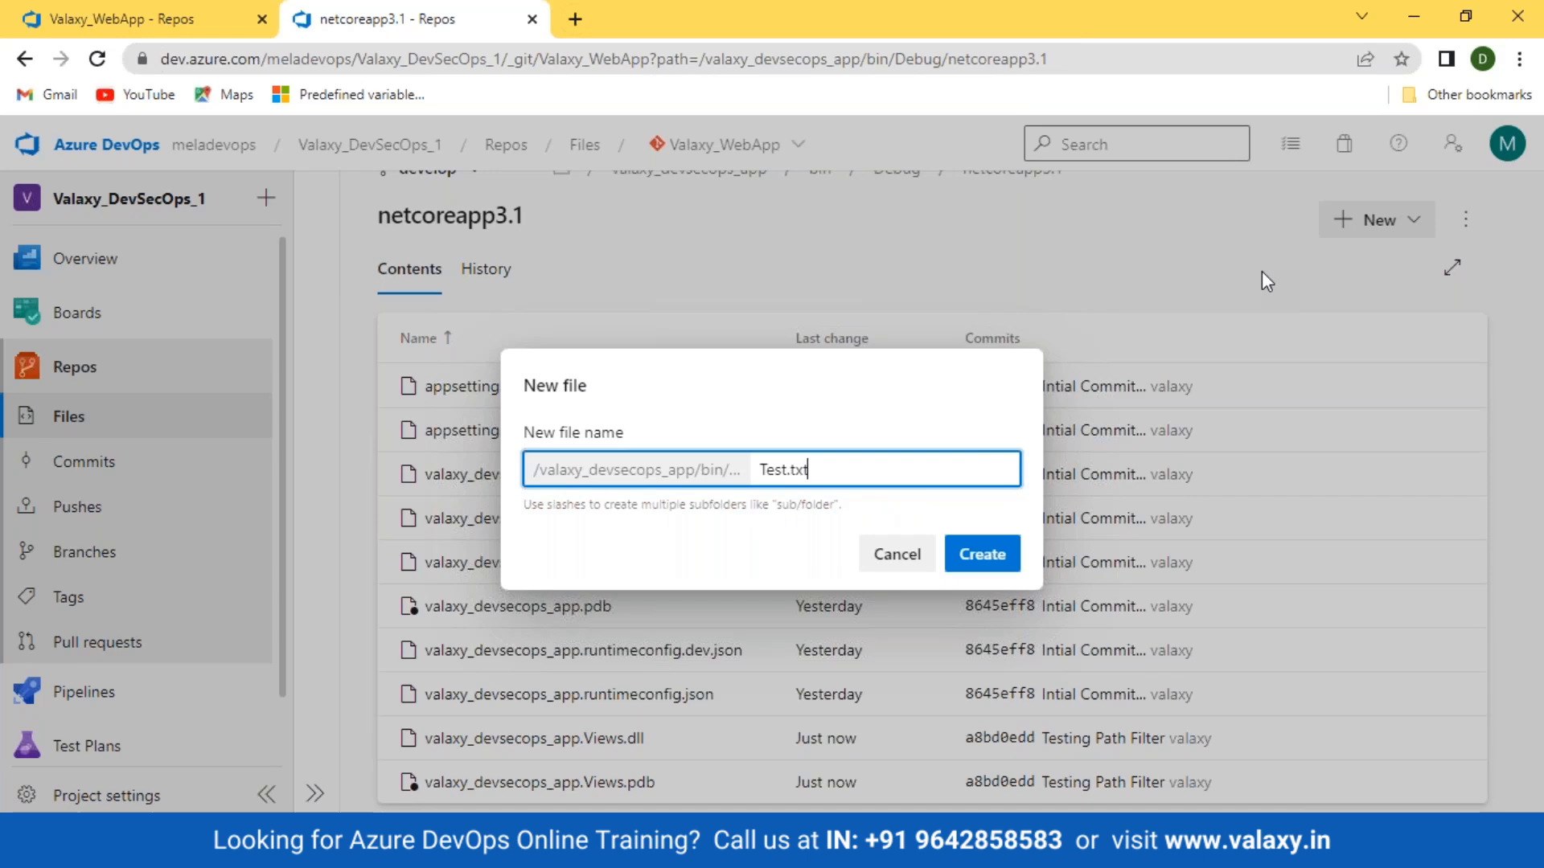
pyautogui.press('Return')
pyautogui.write('Test ')
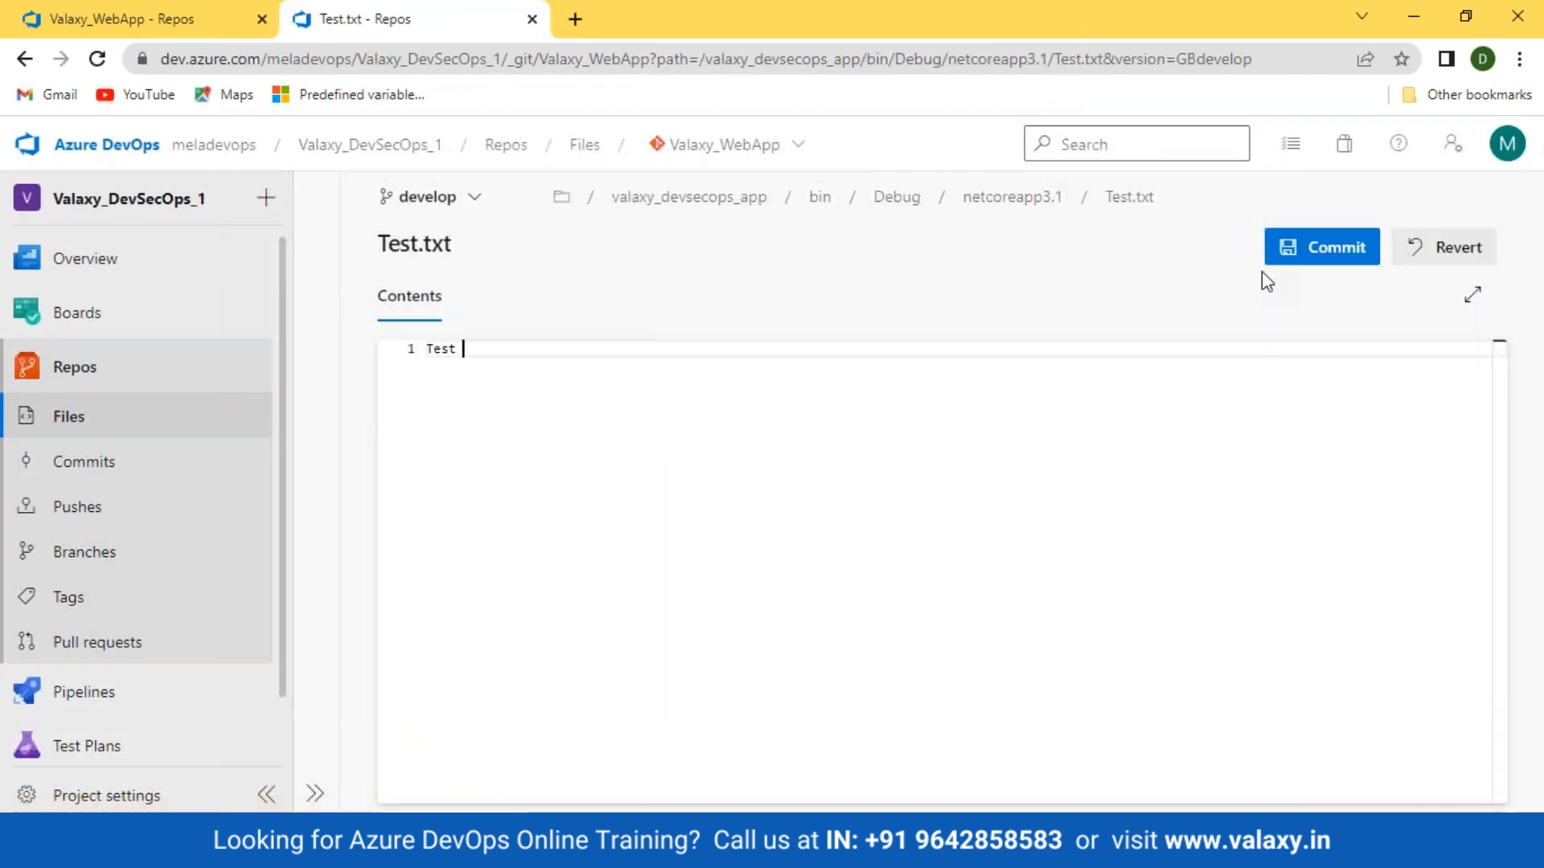
pyautogui.write('file...')
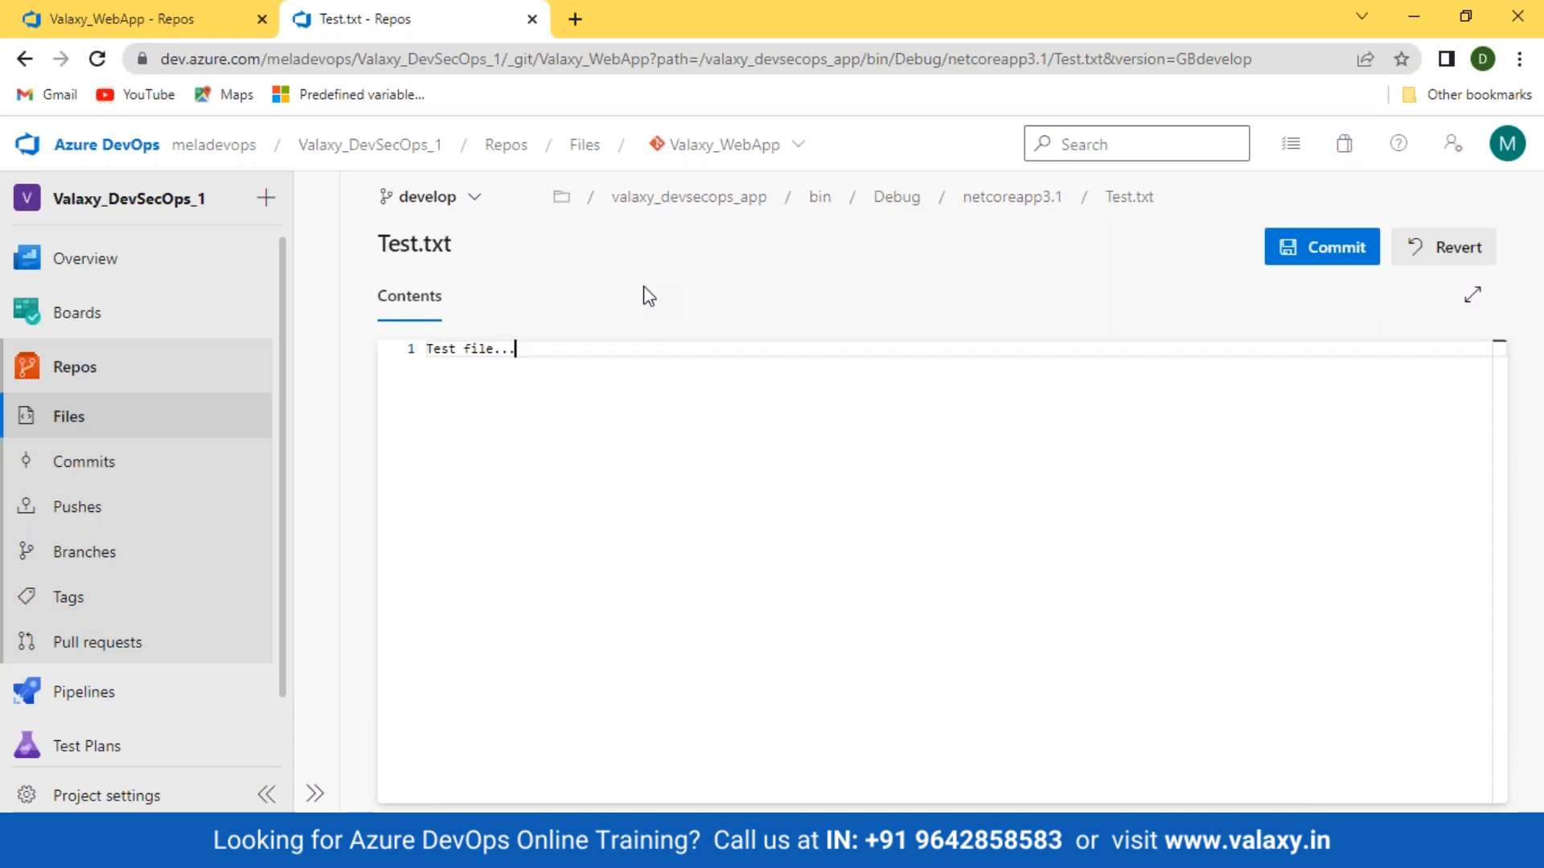
pyautogui.click(1283, 243)
pyautogui.click(1460, 767)
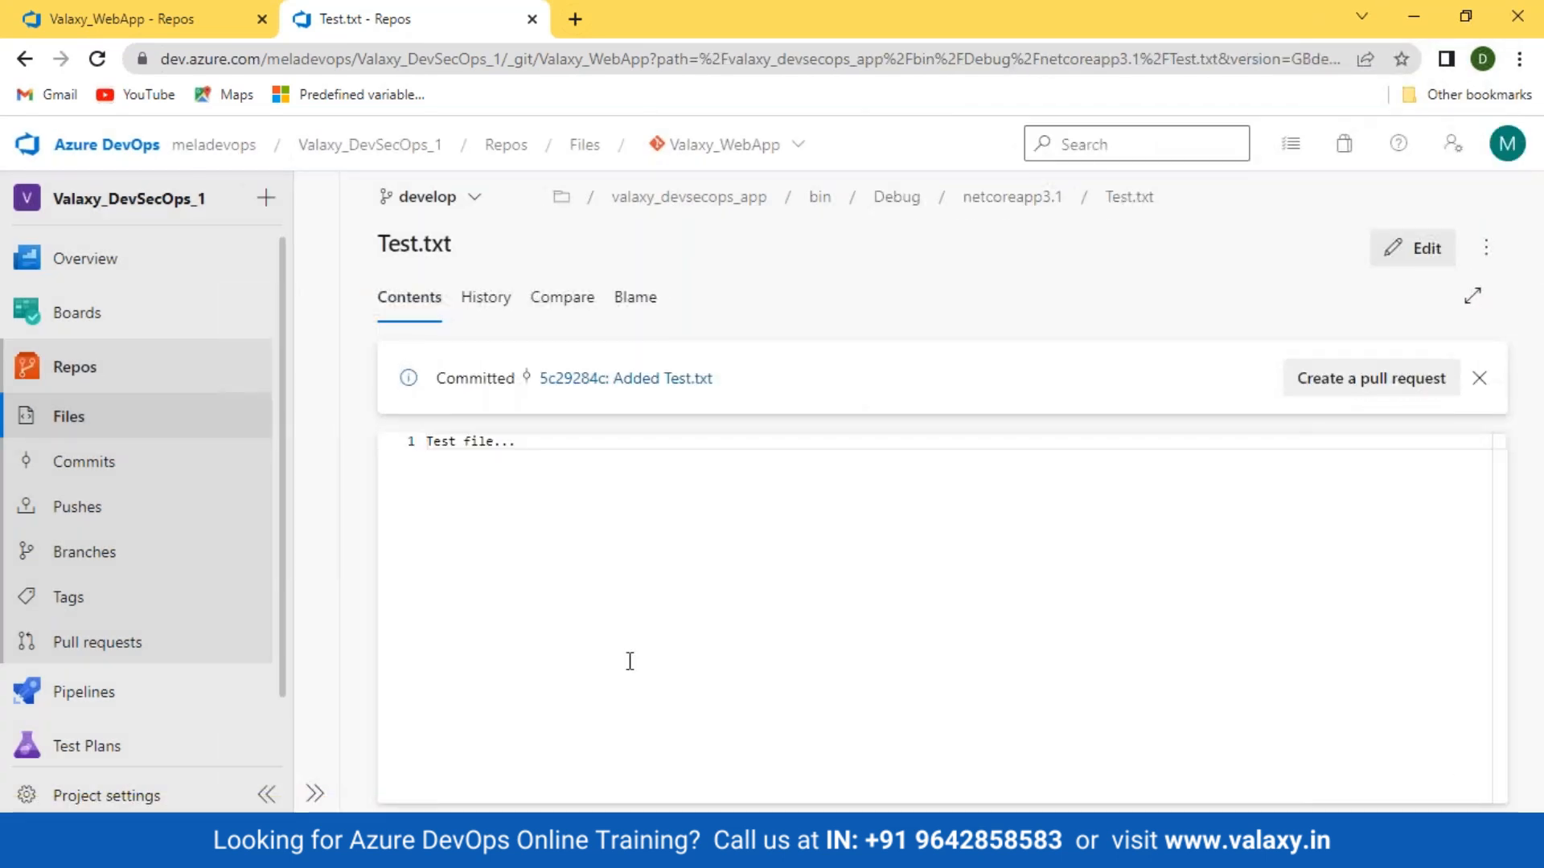
pyautogui.click(117, 11)
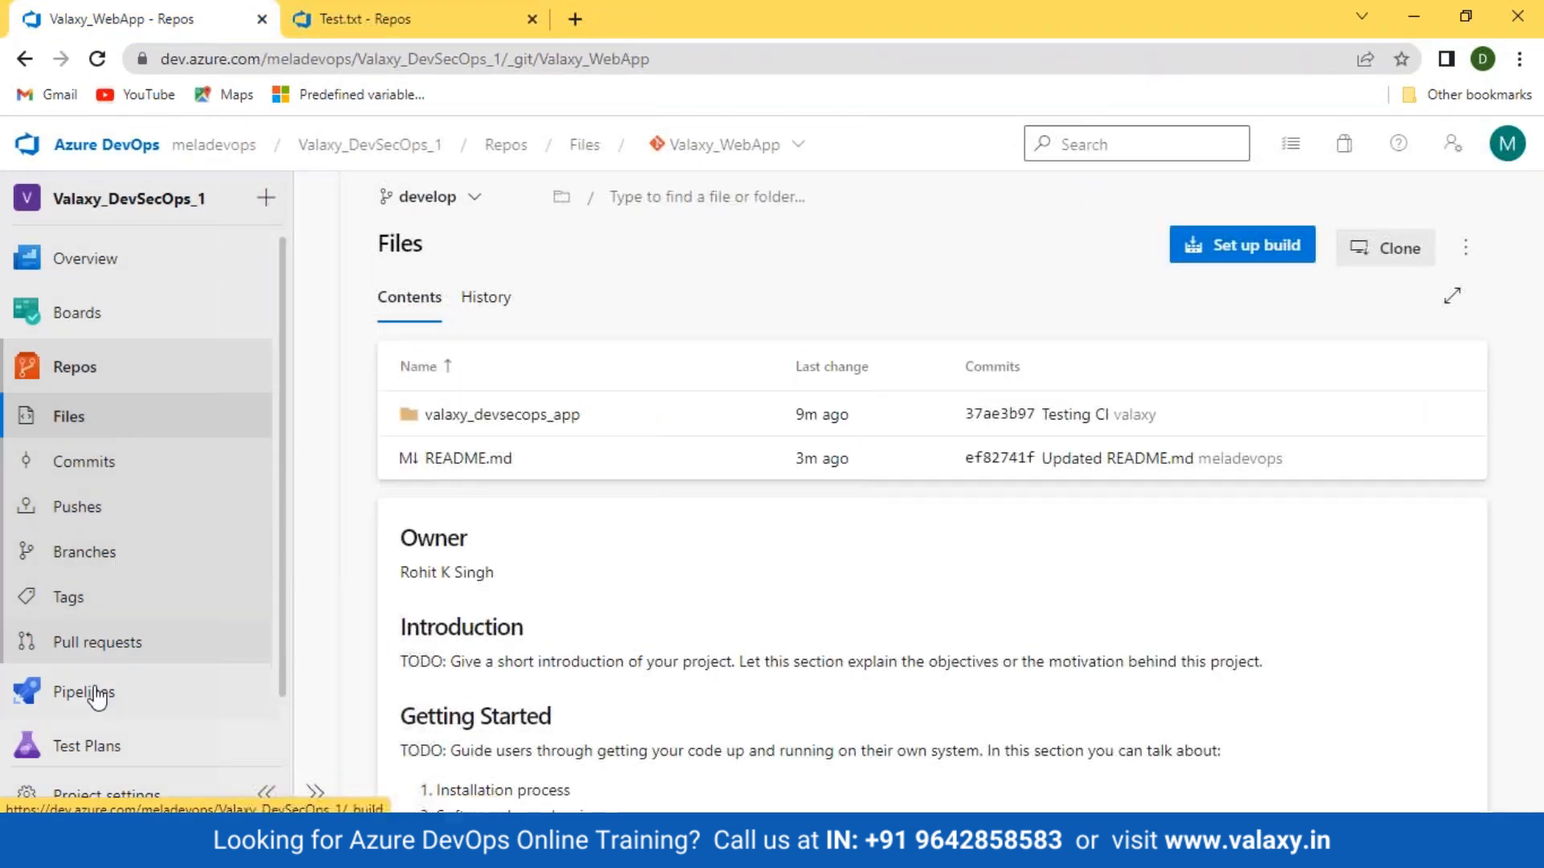
# Step: Confirm DevSecOps_App-build has no run for the Test.txt commit, then view the repo root files
pyautogui.click(48, 691)
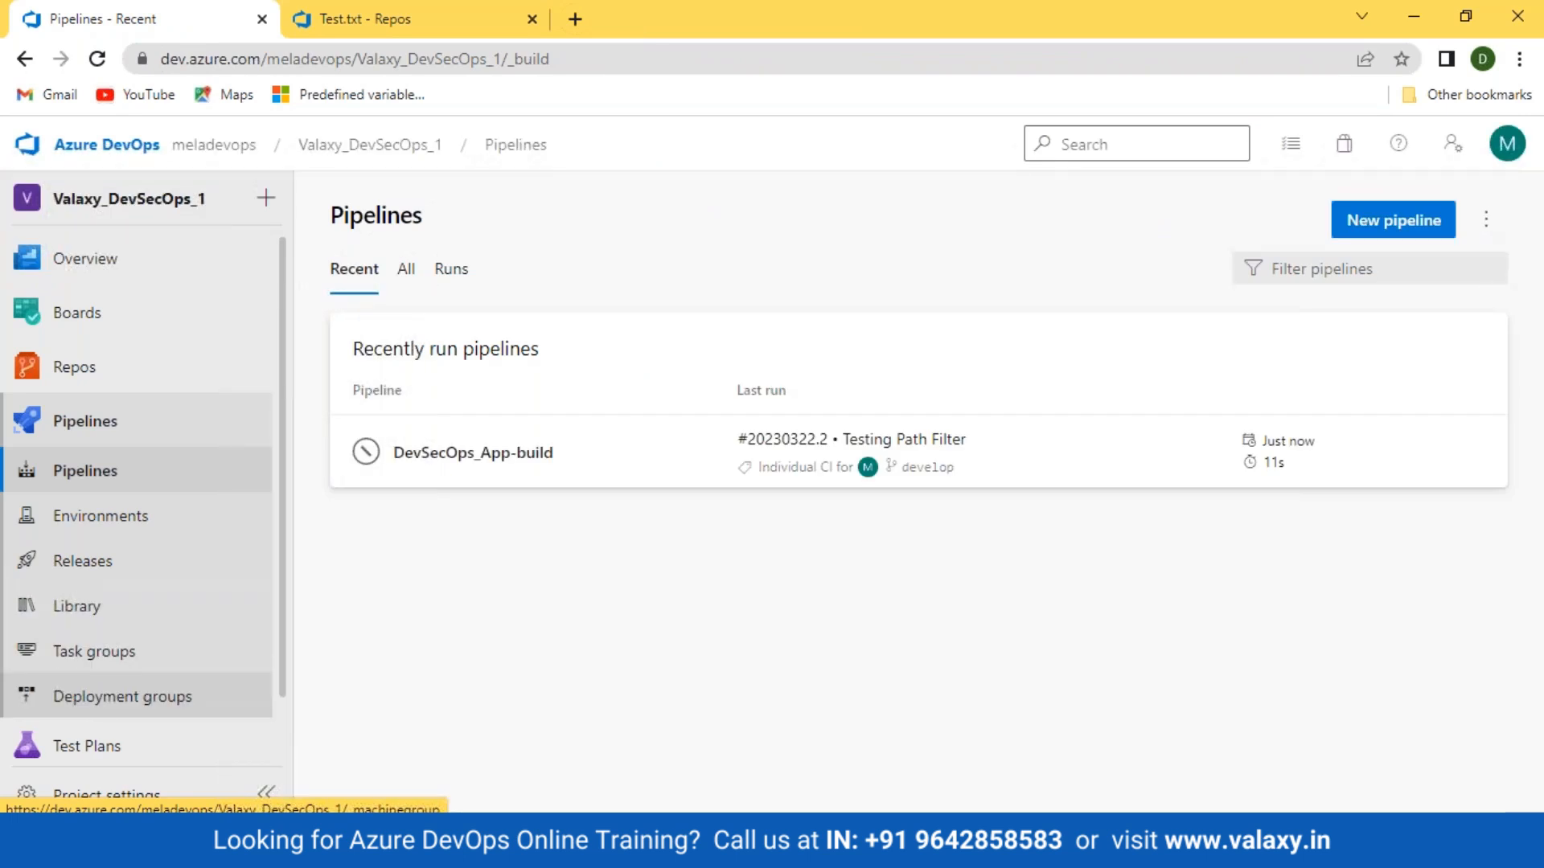
pyautogui.click(214, 517)
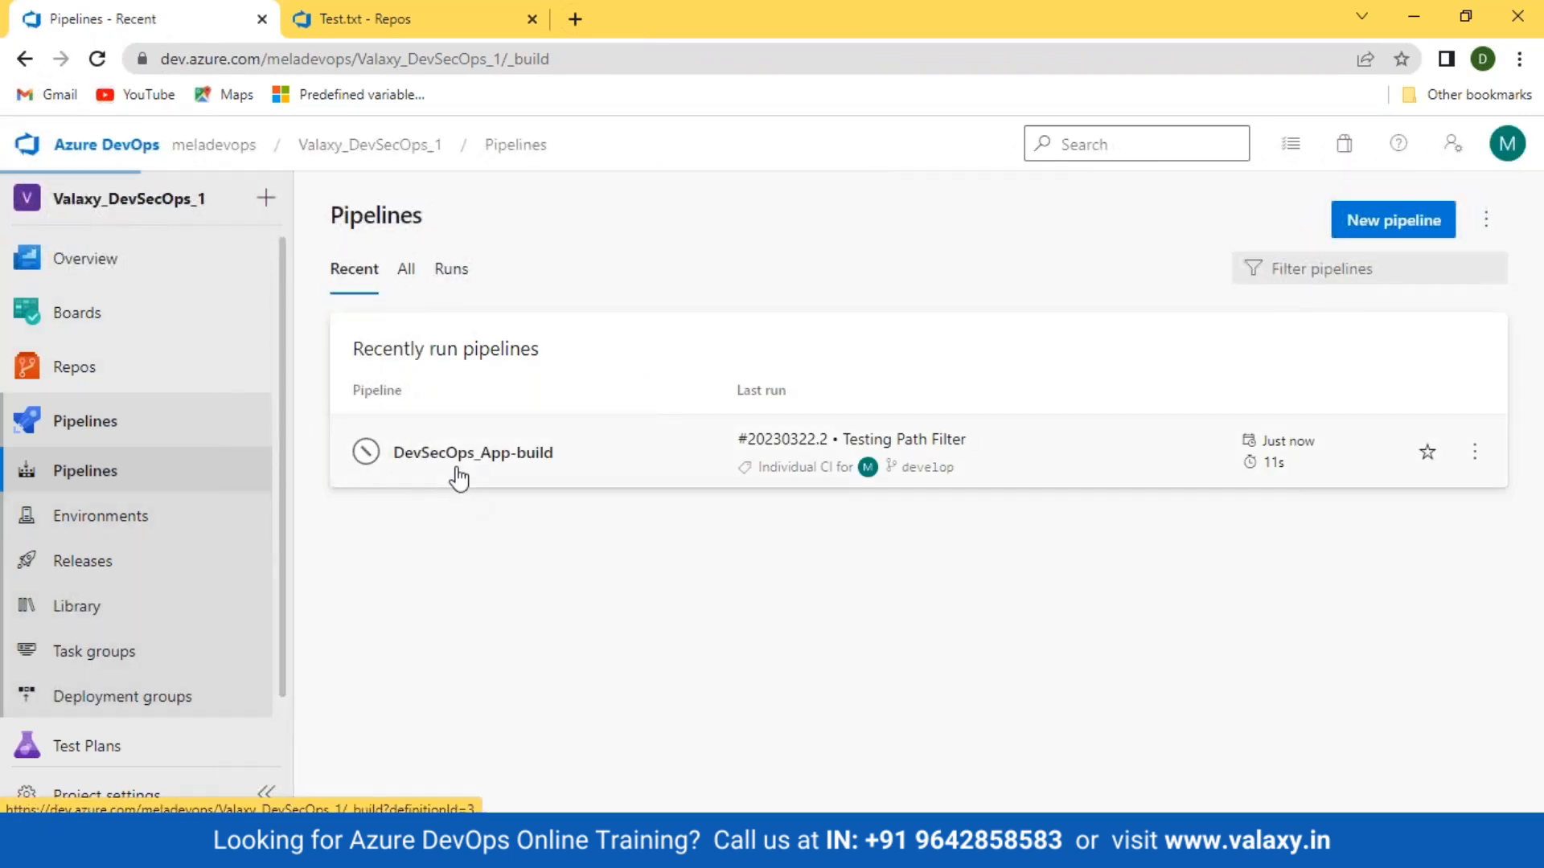
pyautogui.click(455, 456)
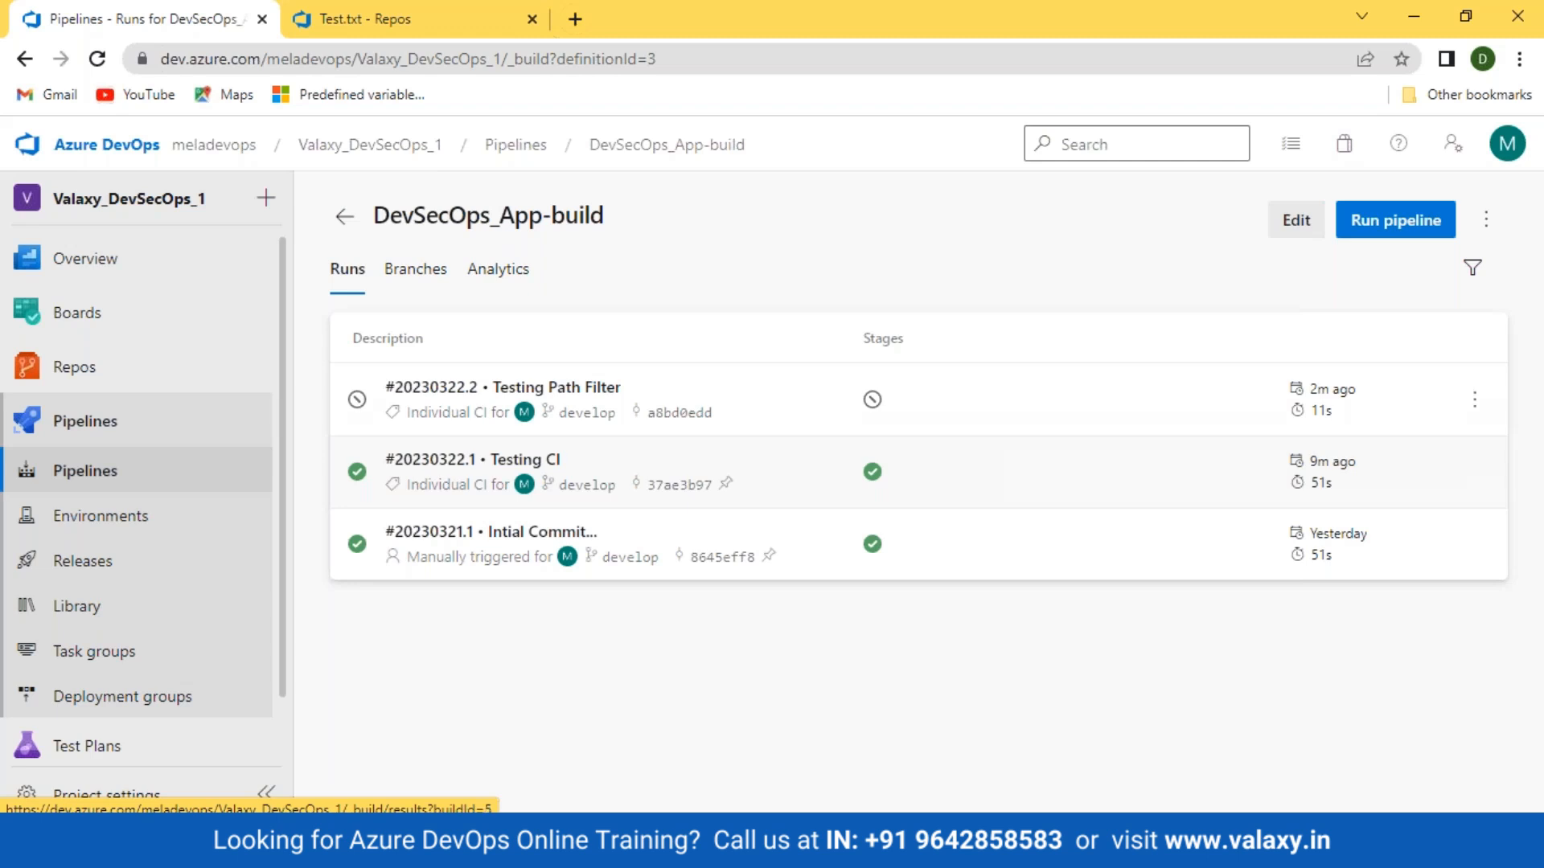
pyautogui.click(346, 19)
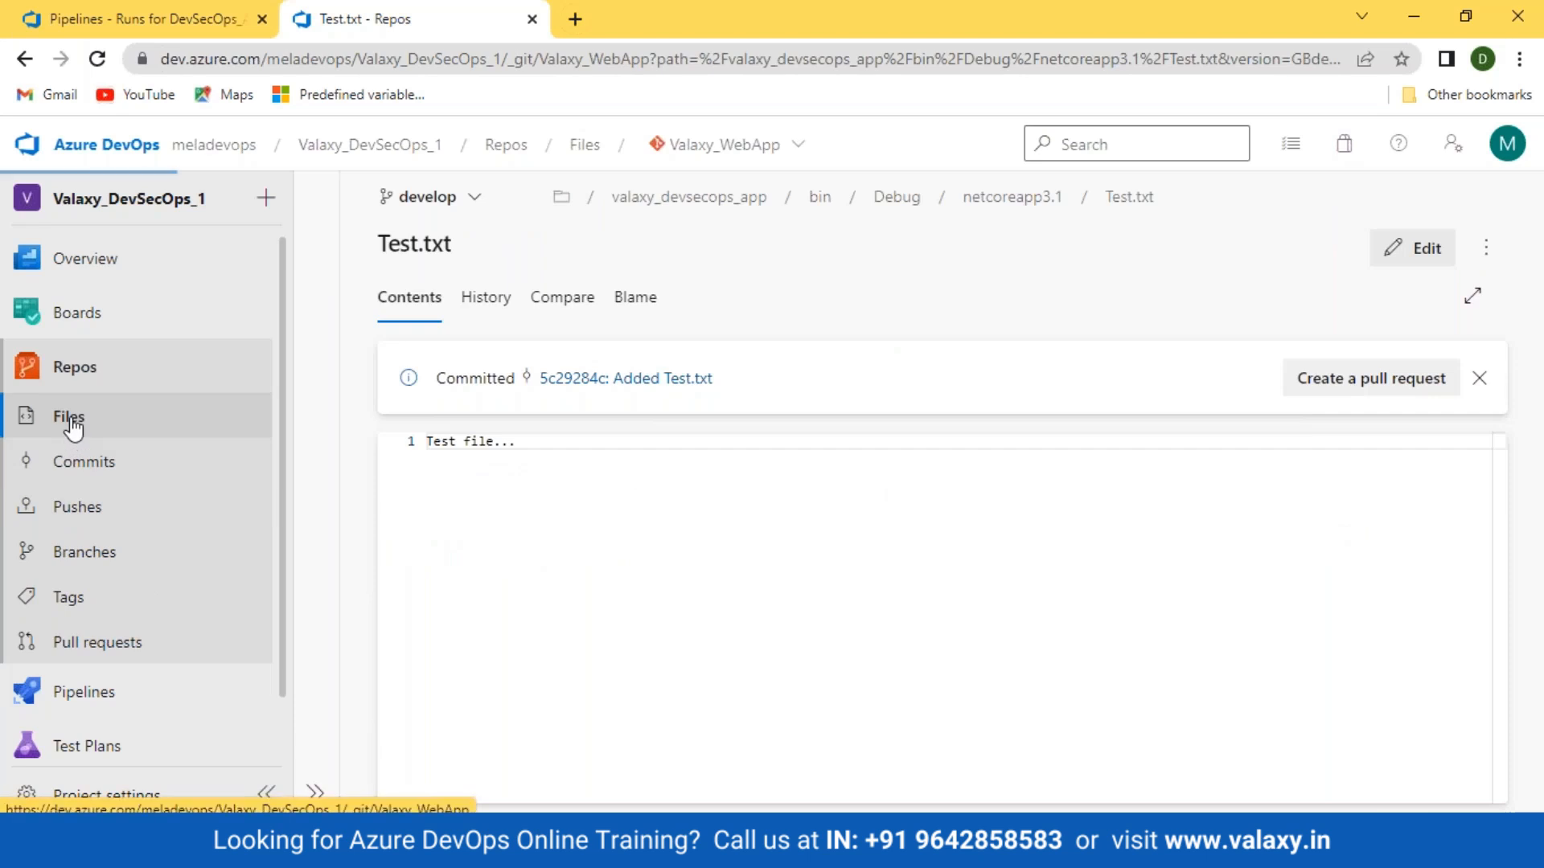
pyautogui.click(63, 422)
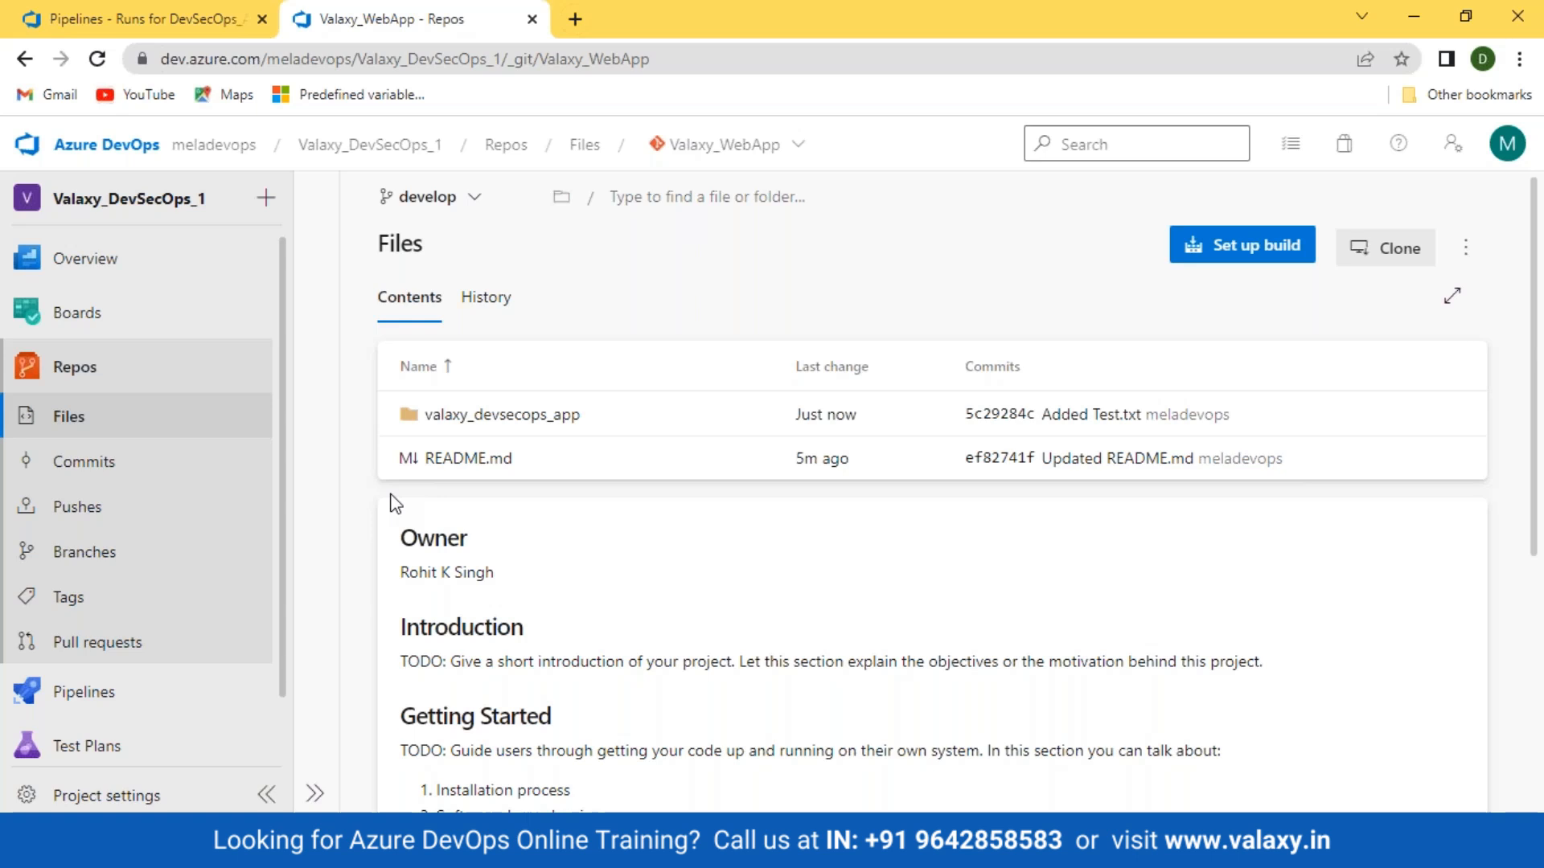
# Step: Open the DevSecOps_App-build pipeline in the editor from its runs page
pyautogui.click(185, 6)
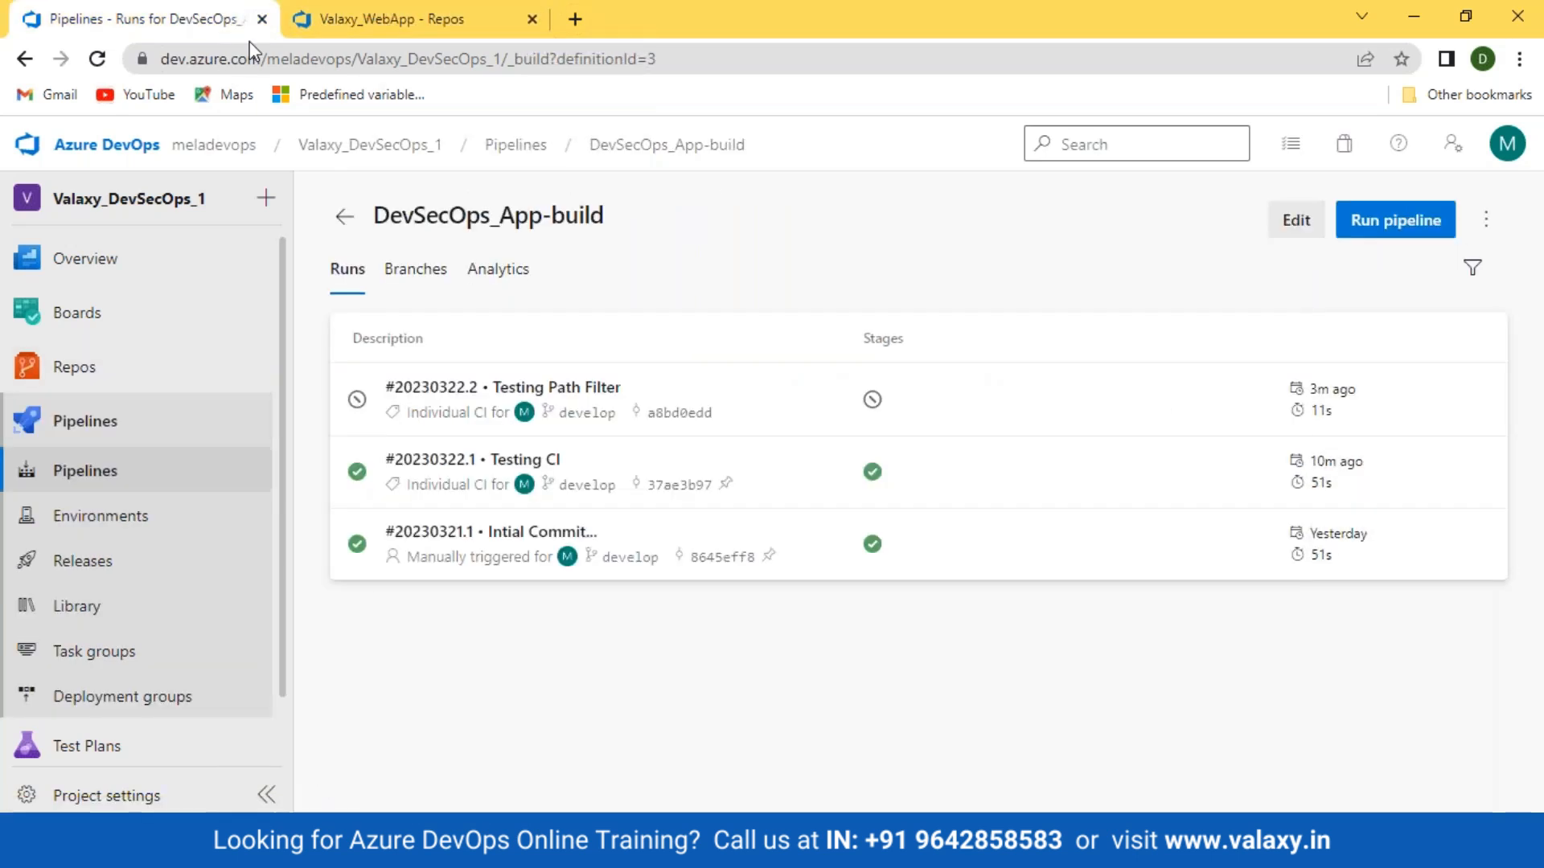
pyautogui.click(1296, 220)
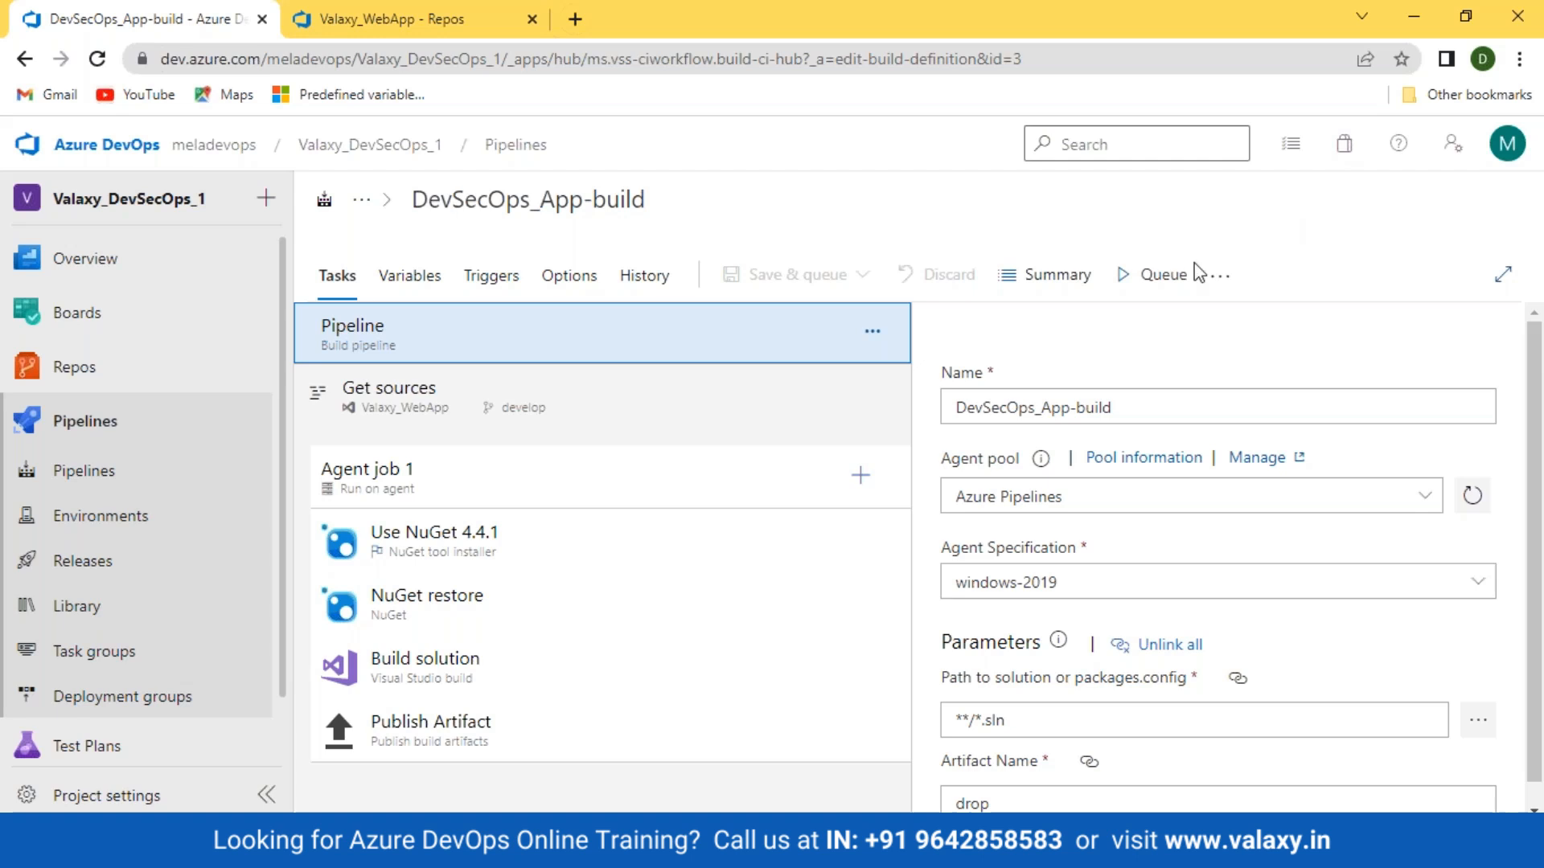
# Step: Add a scheduled trigger building develop weekdays at 3:00 on the Triggers tab
pyautogui.click(492, 278)
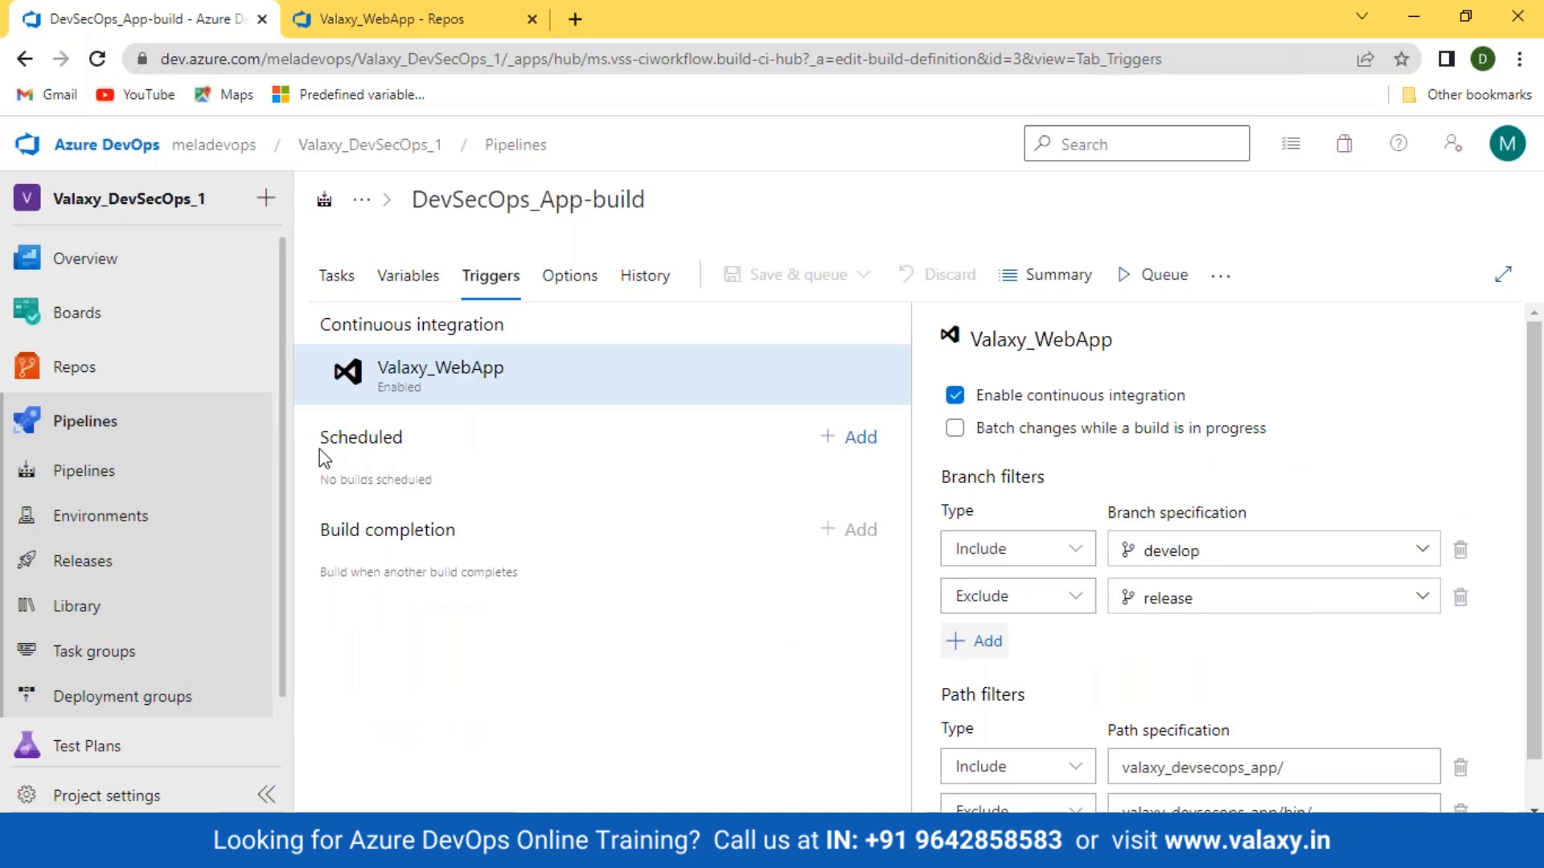
pyautogui.click(859, 438)
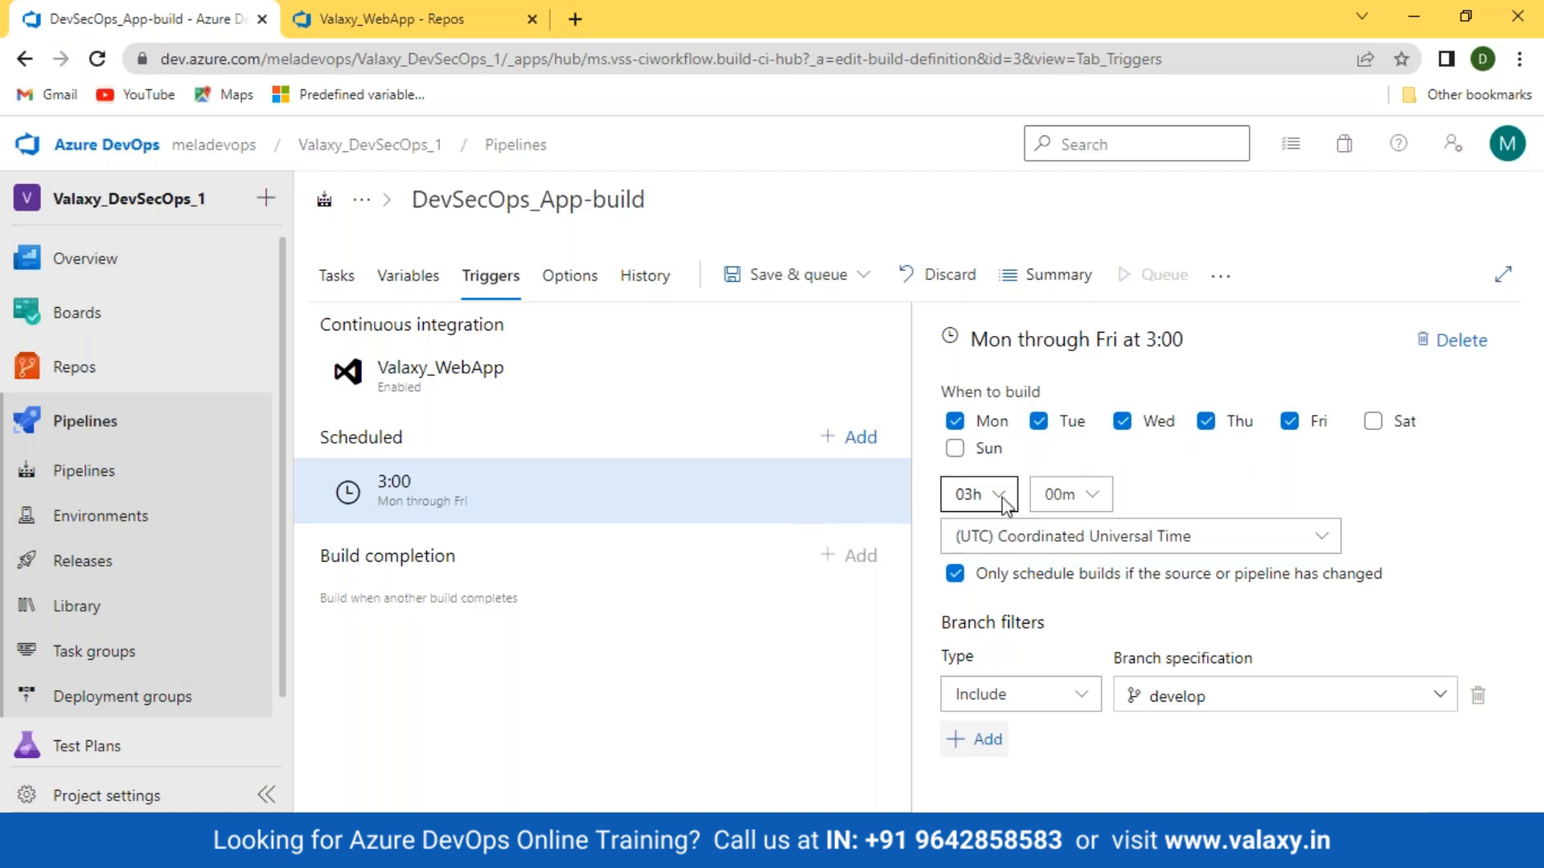
# Step: Restrict the schedule to Mondays at 3:00 in the UTC+05:30 Chennai, Kolkata, Mumbai, New Delhi time zone
pyautogui.click(1037, 425)
pyautogui.click(1122, 424)
pyautogui.click(1205, 423)
pyautogui.click(1288, 422)
pyautogui.click(1213, 544)
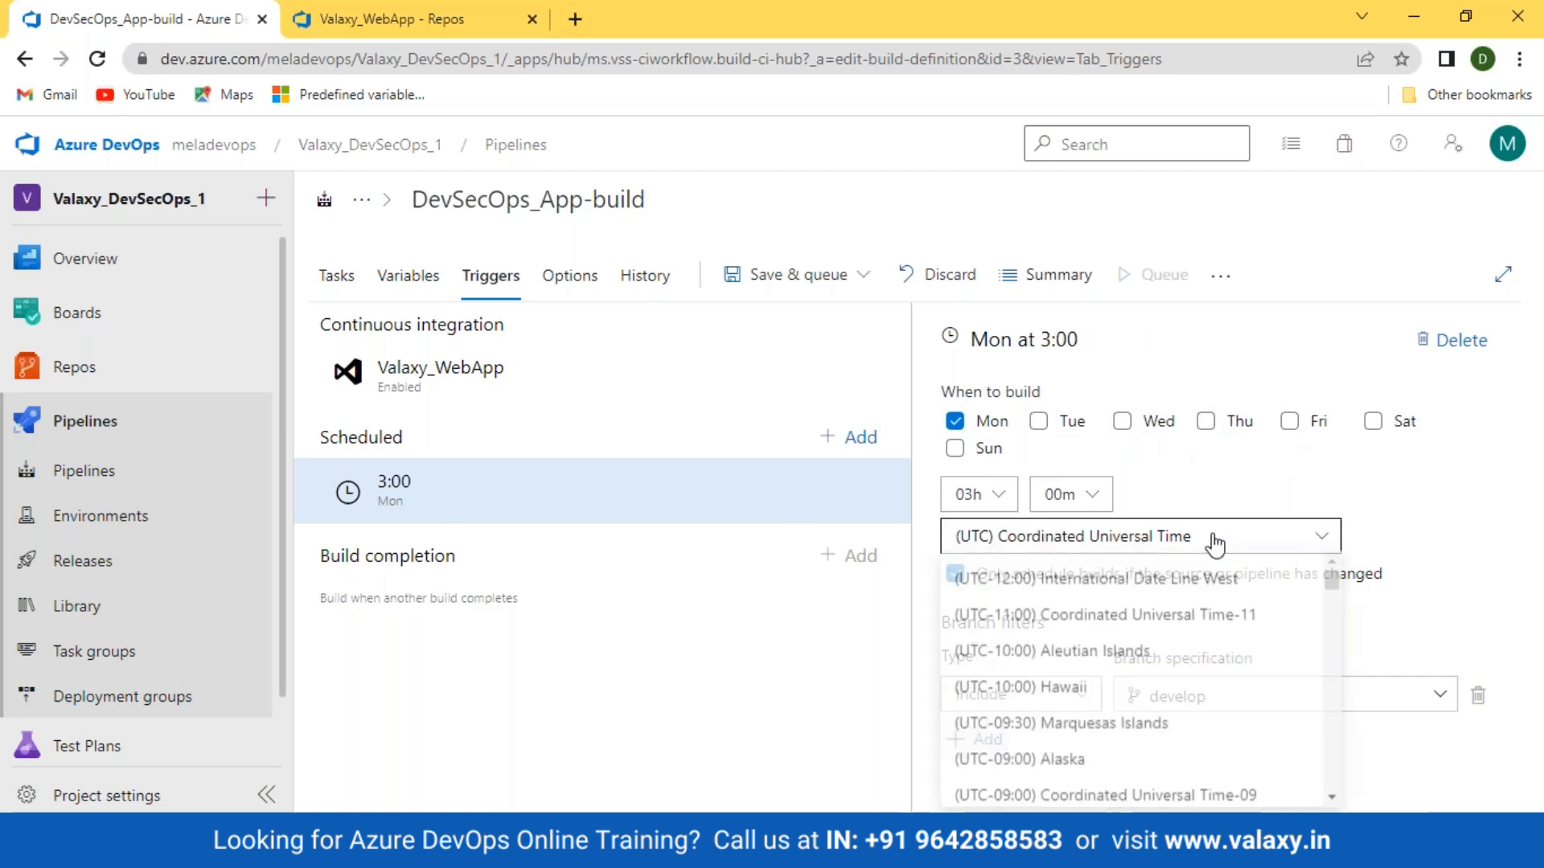
pyautogui.moveTo(1330, 602); pyautogui.dragTo(1334, 730)
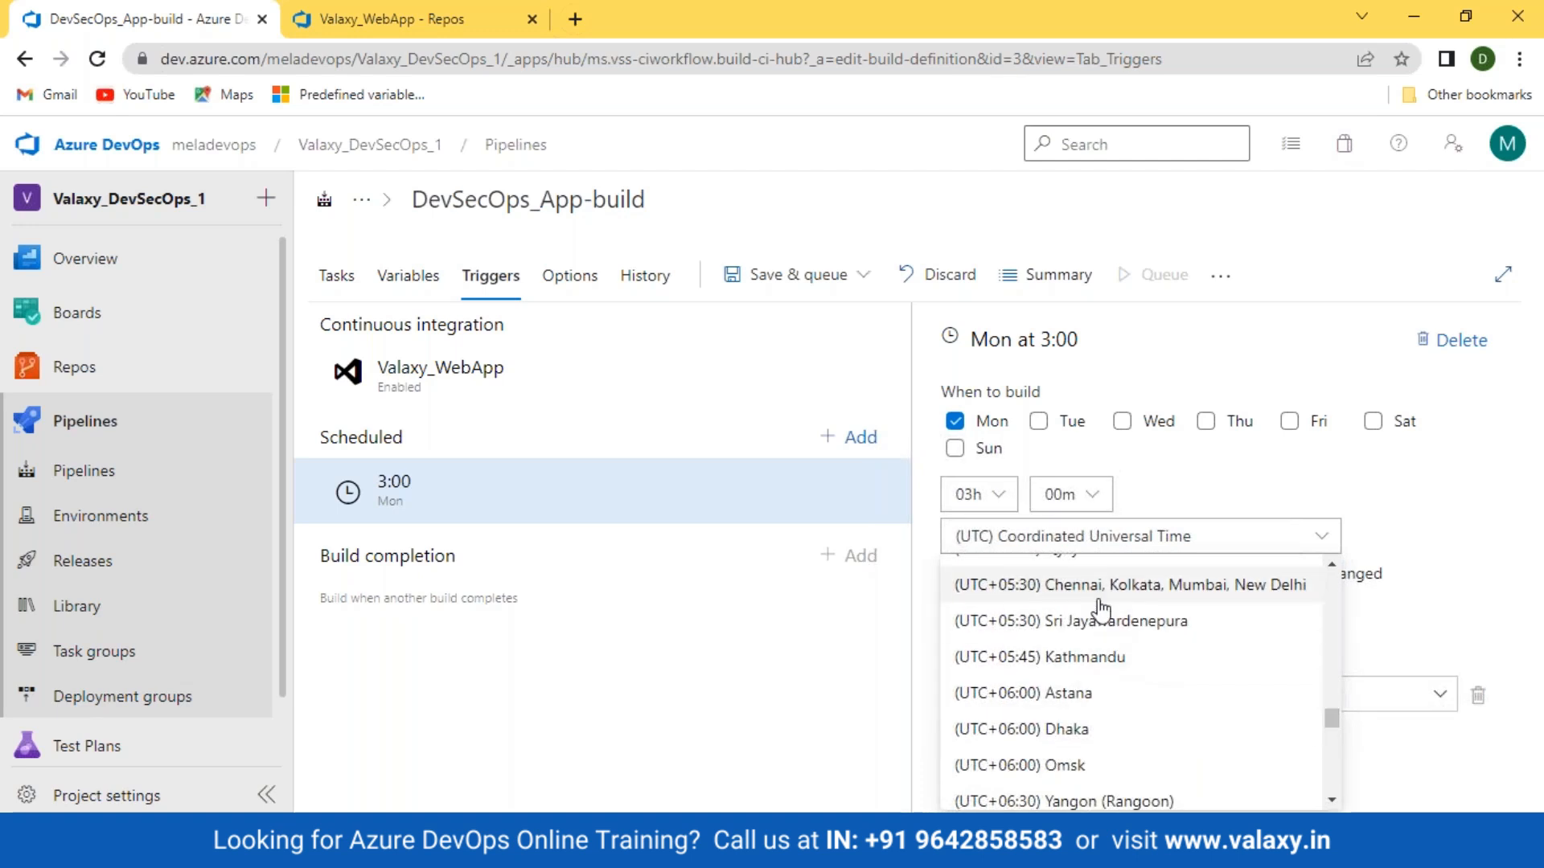
pyautogui.click(1126, 585)
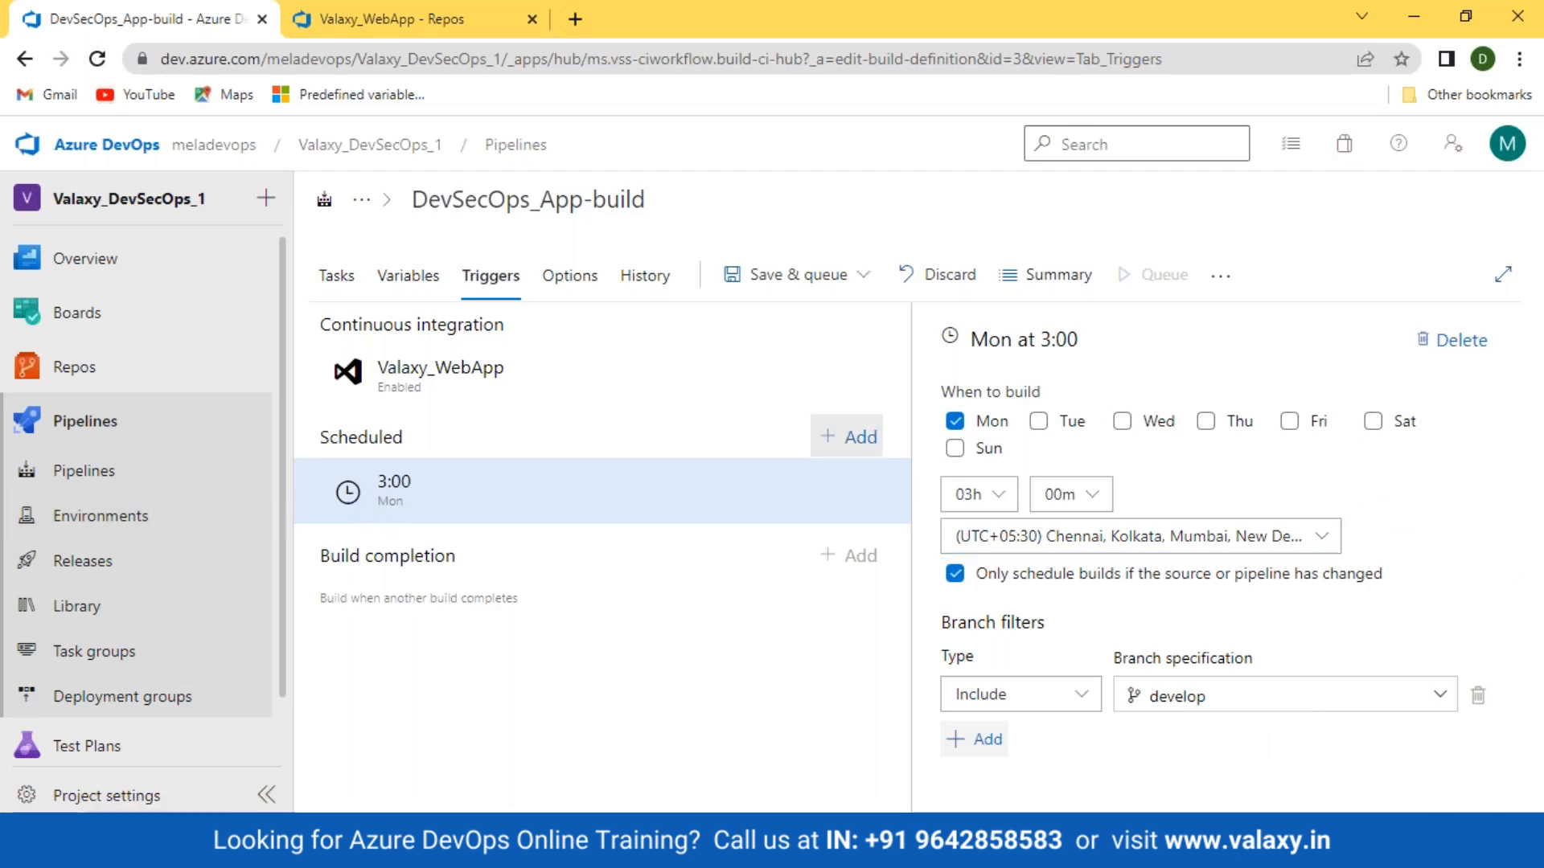
# Step: Add a second schedule running only on Tuesdays at 04:00
pyautogui.click(852, 437)
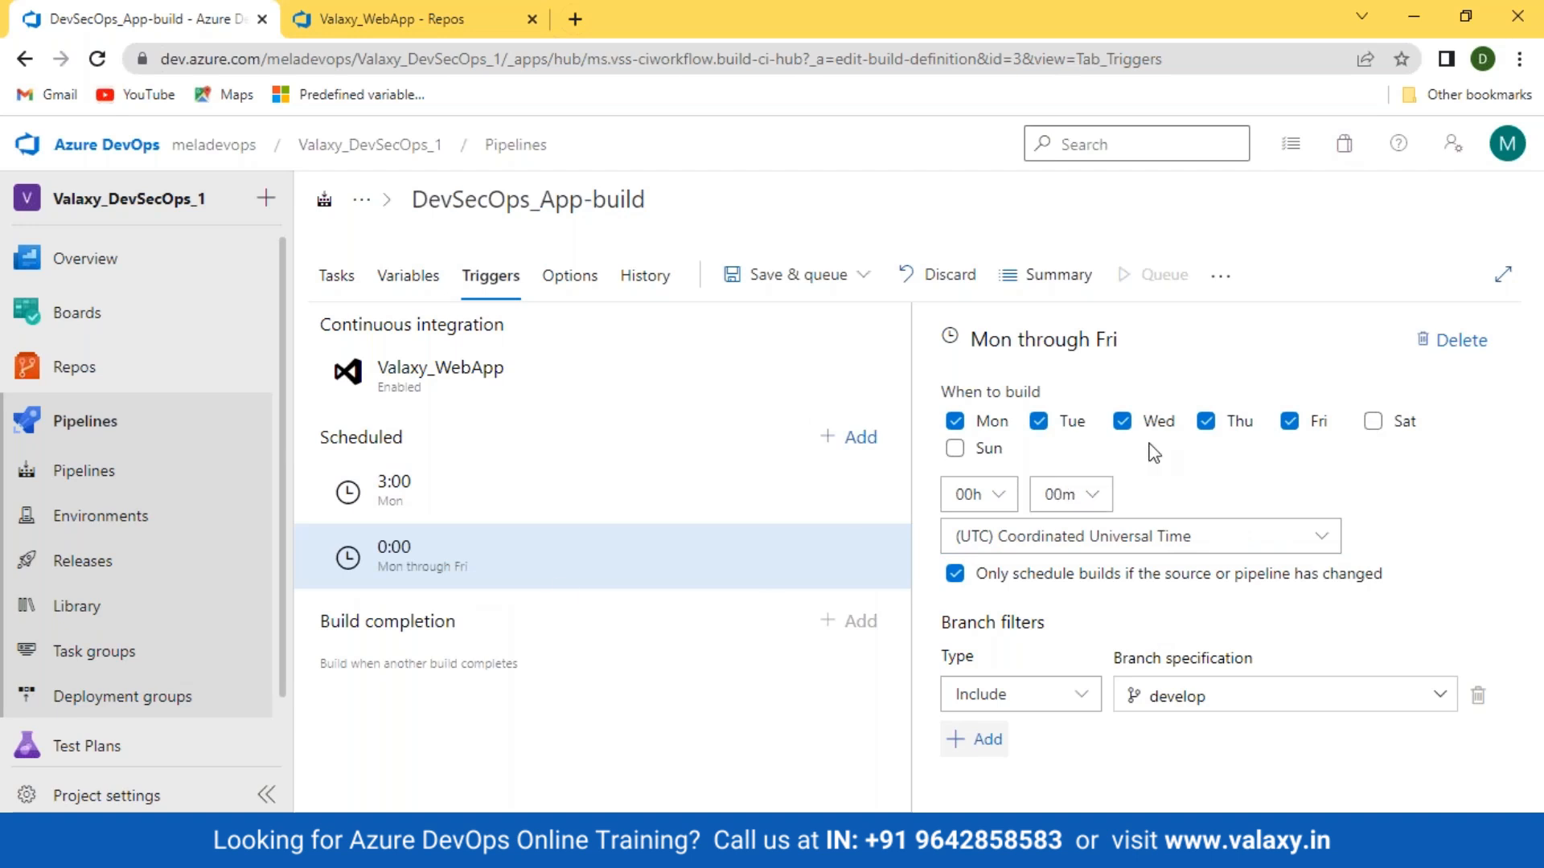
pyautogui.click(957, 422)
pyautogui.click(1122, 423)
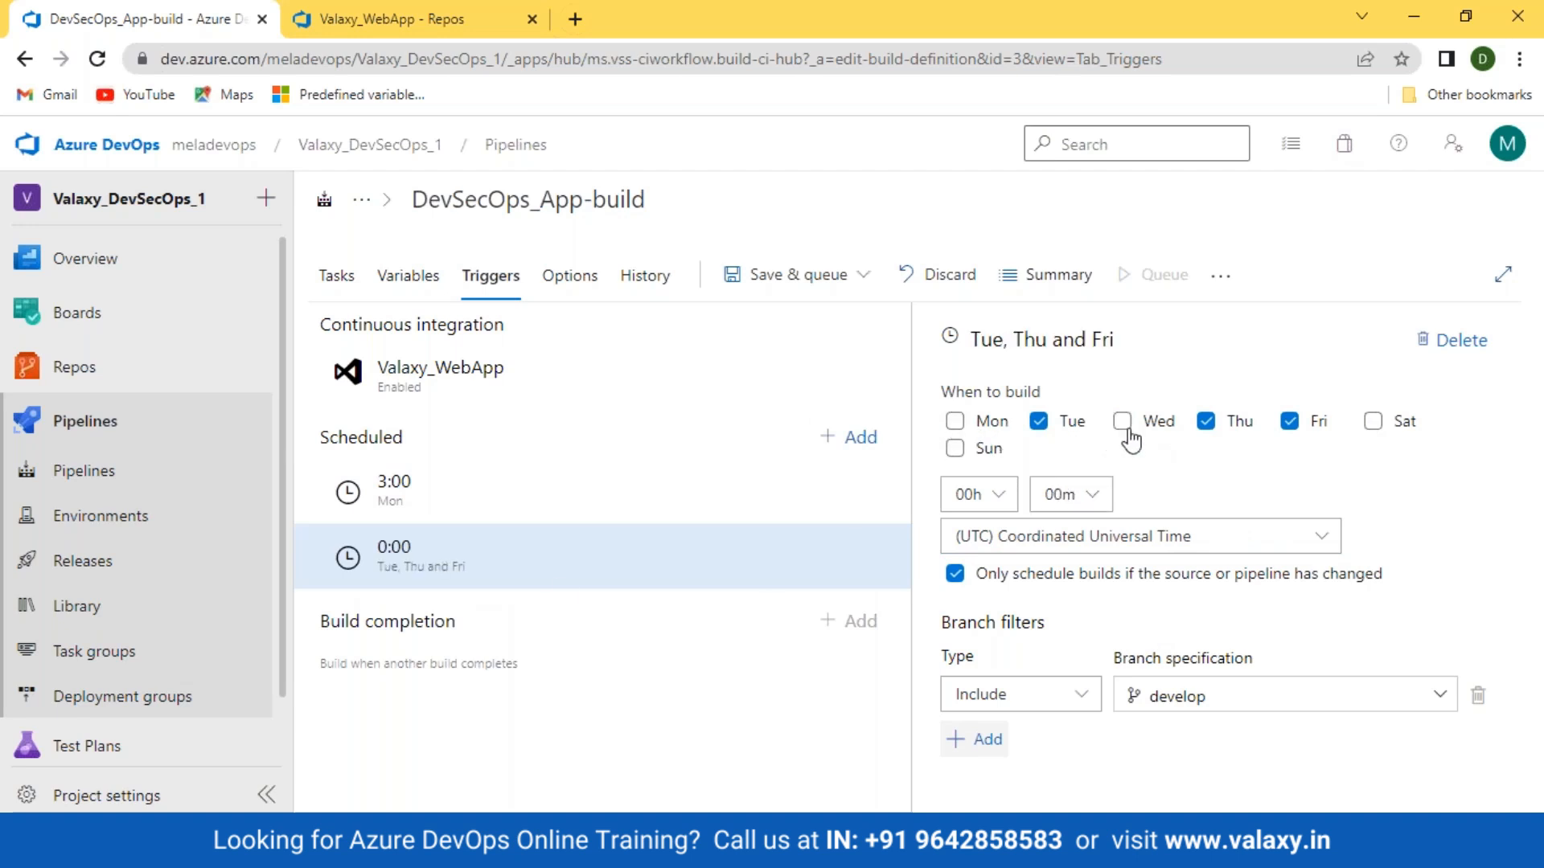
pyautogui.click(1206, 424)
pyautogui.click(1289, 421)
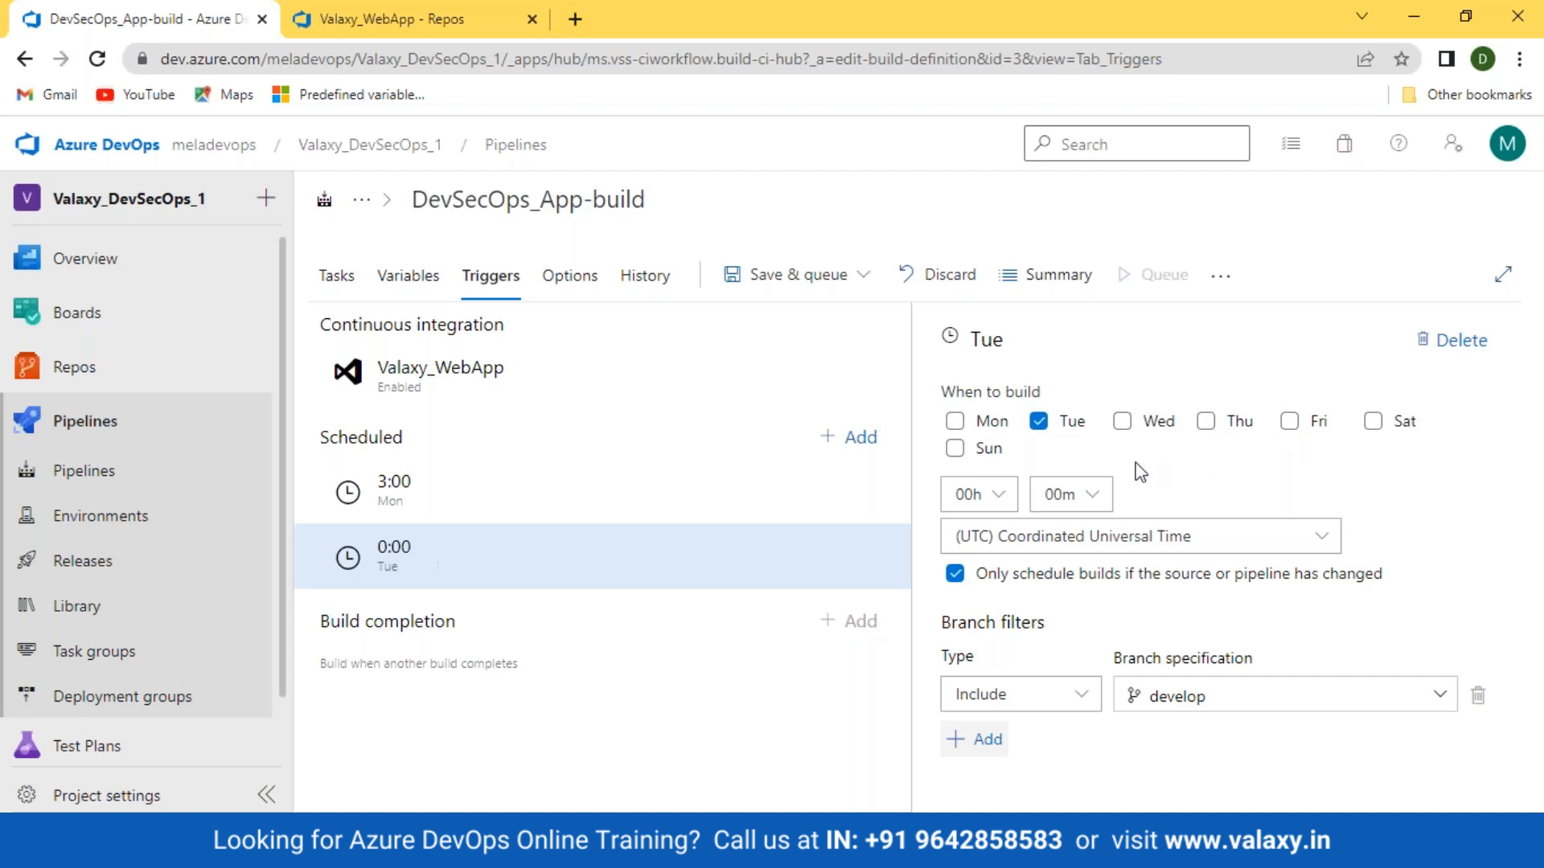
pyautogui.click(973, 494)
pyautogui.click(973, 676)
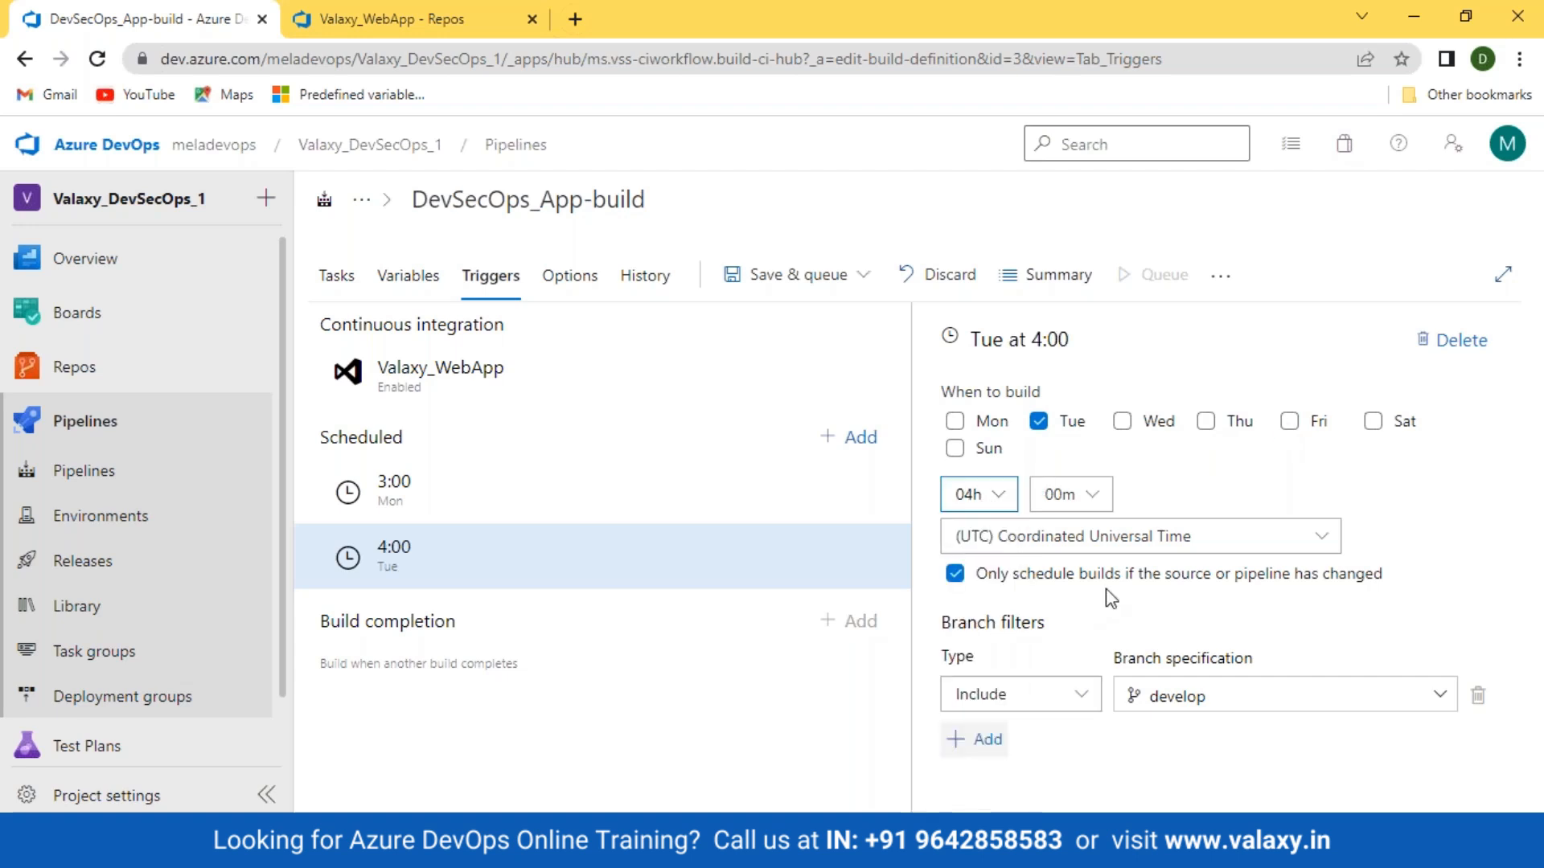
# Step: Set the Tuesday schedule's time zone to UTC+05:30 and review both the Monday and Tuesday schedules
pyautogui.click(1206, 537)
pyautogui.moveTo(1329, 584); pyautogui.dragTo(1328, 723)
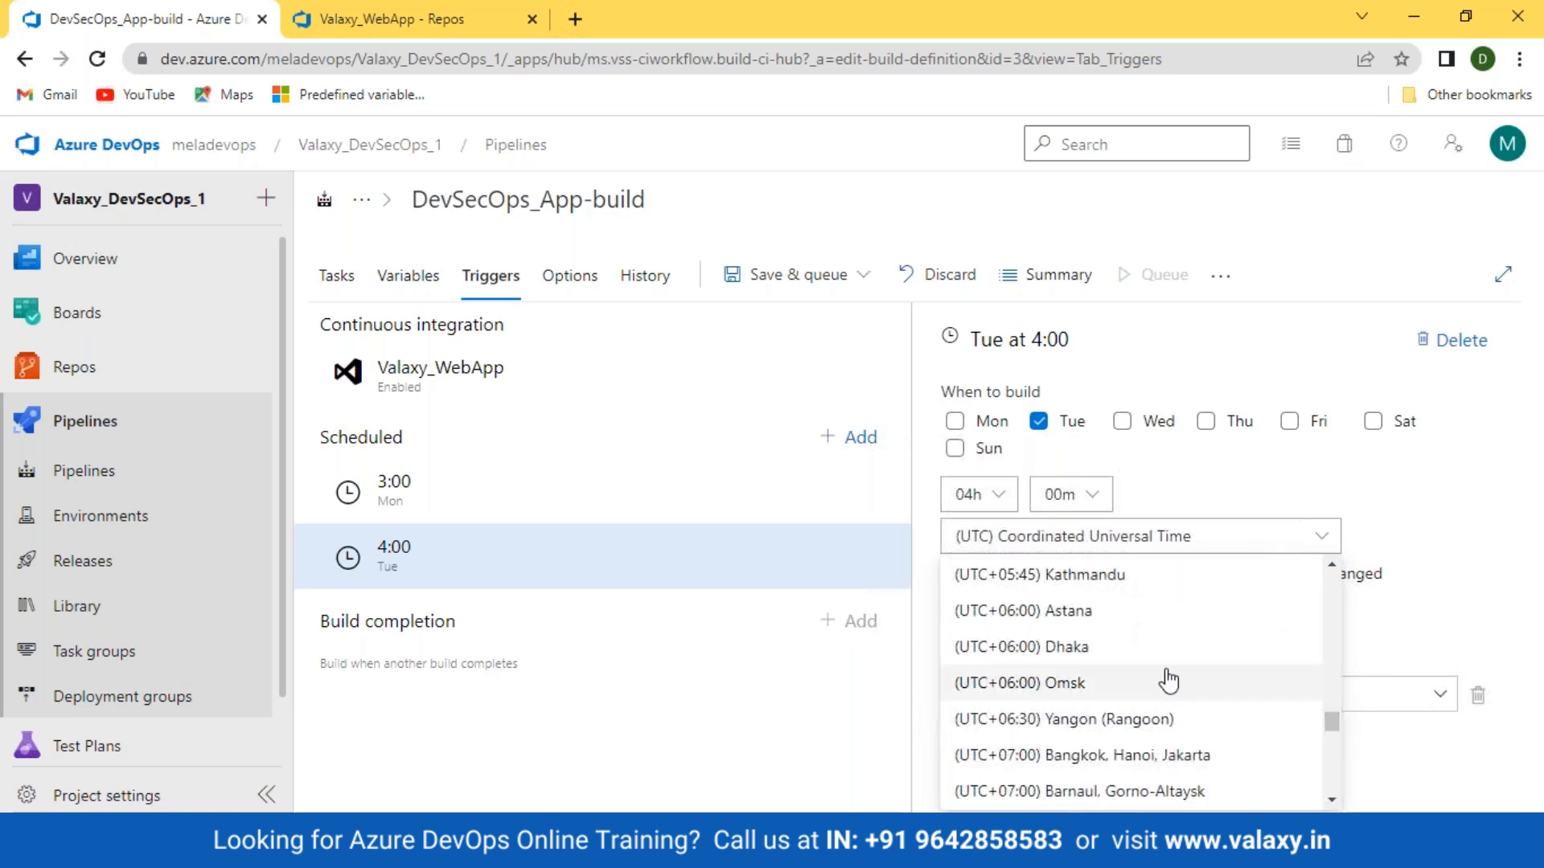
pyautogui.scroll(1, 1110, 680)
pyautogui.click(1117, 615)
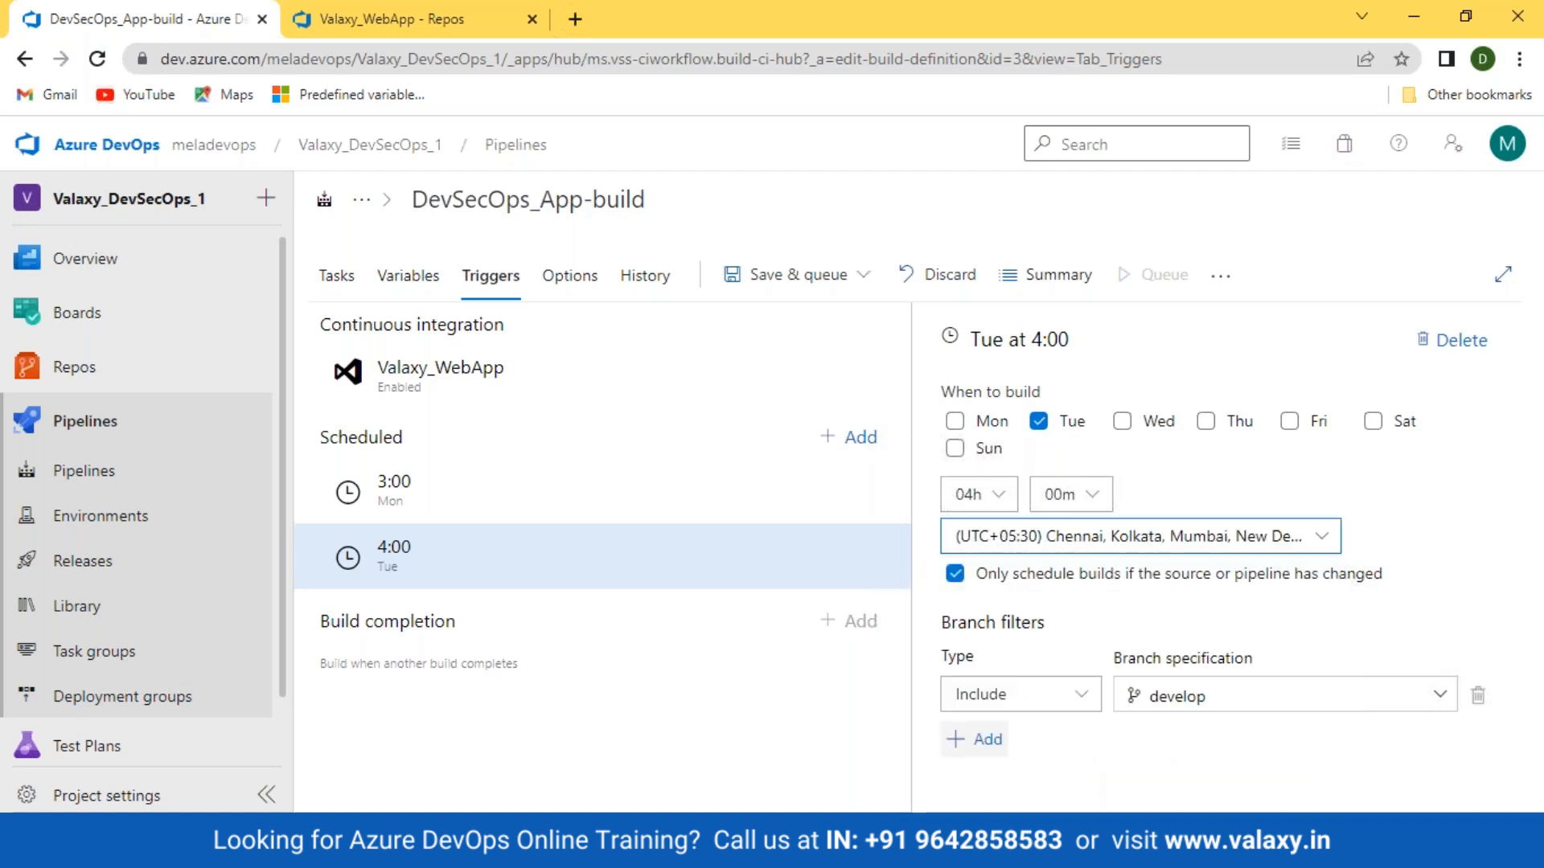
pyautogui.click(434, 511)
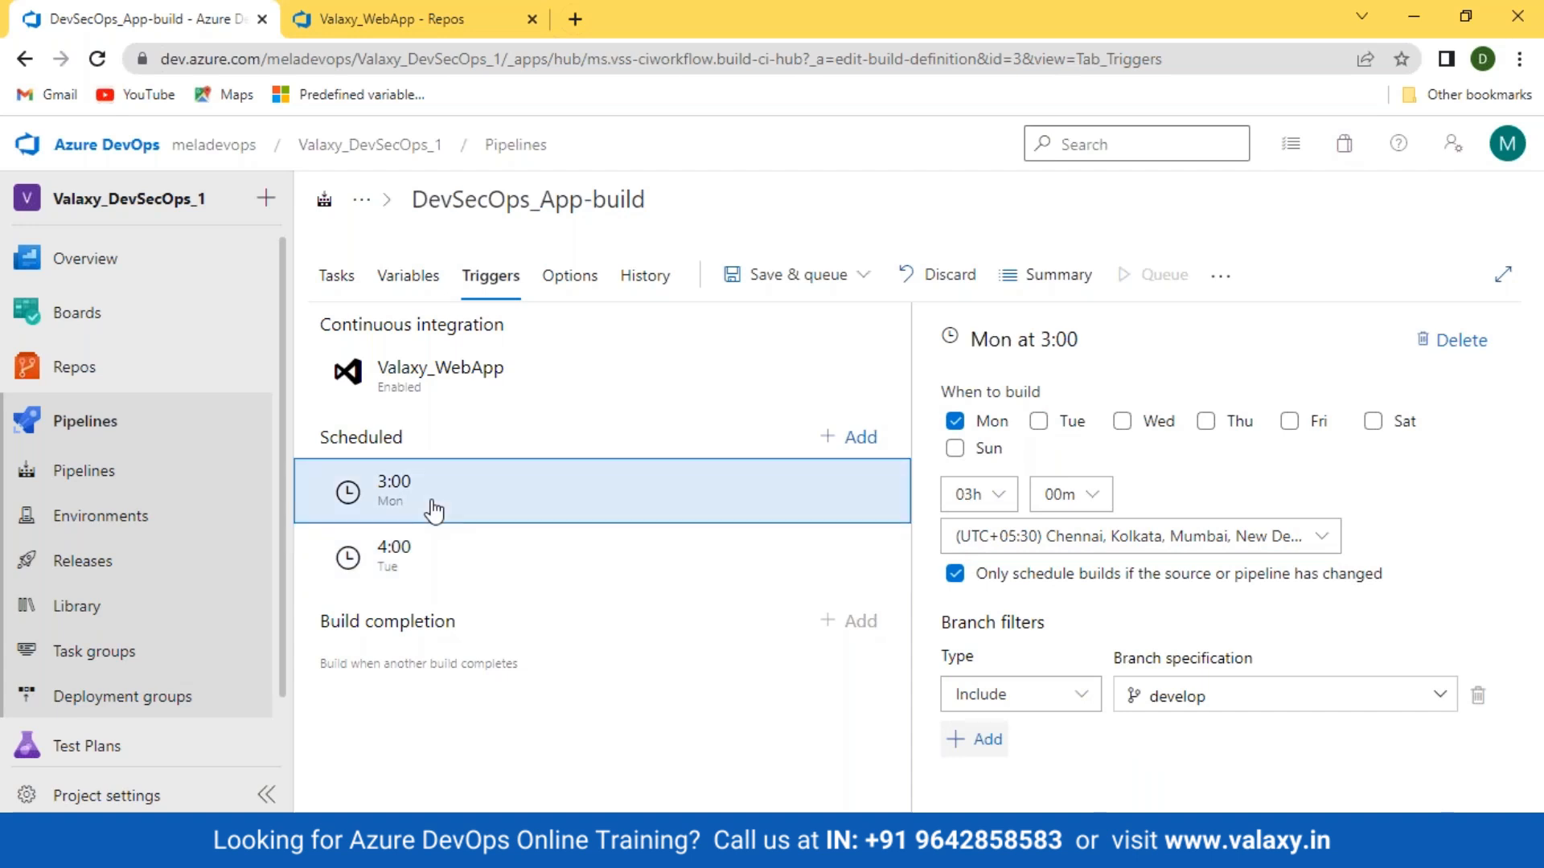
pyautogui.click(414, 552)
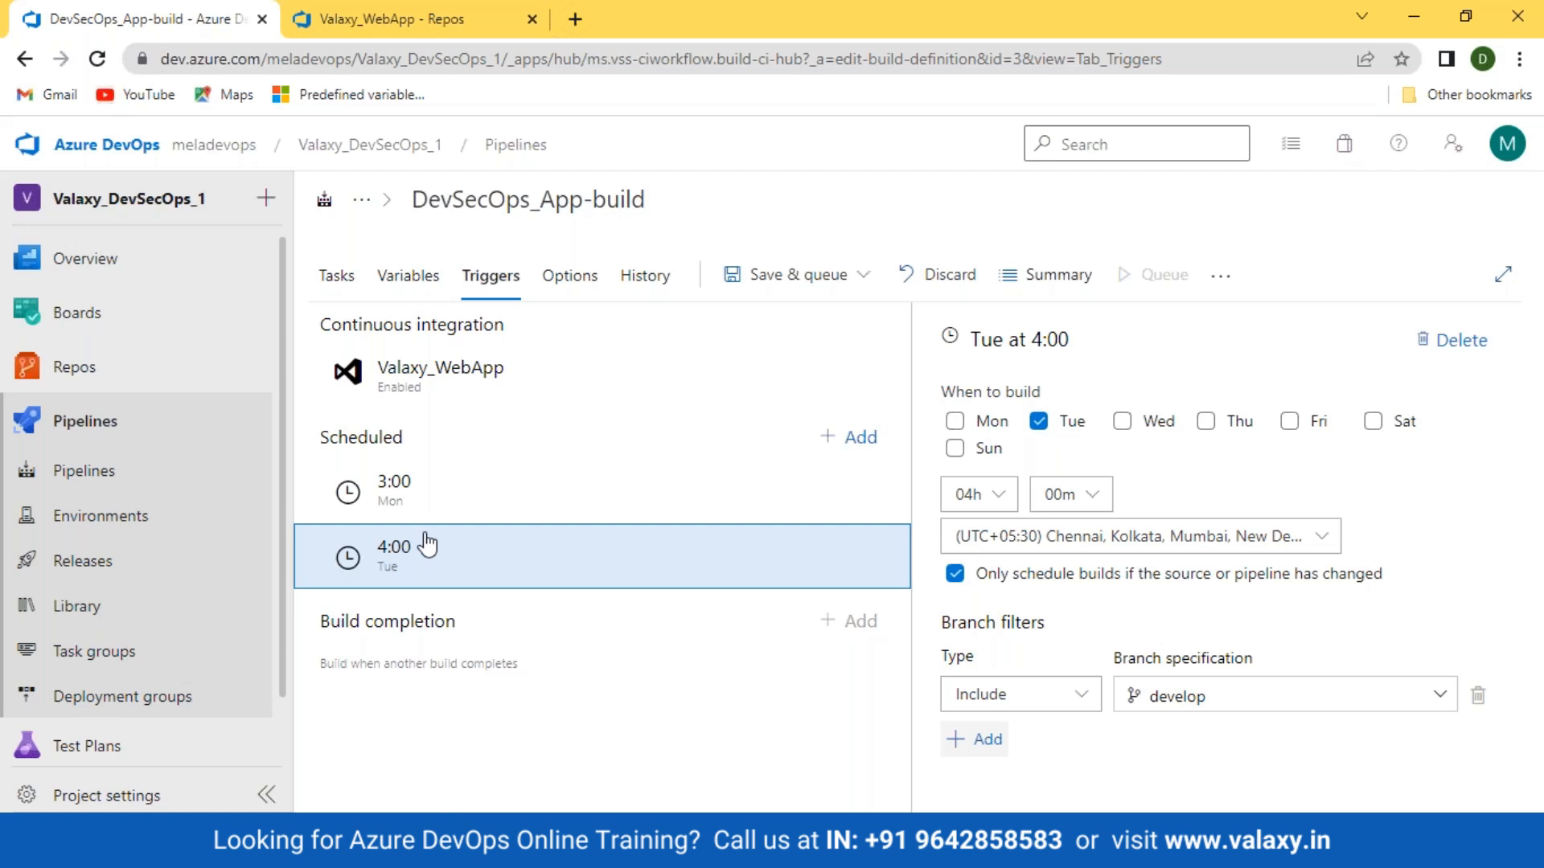
# Step: Save the pipeline without queuing a build, then check the Tasks tab and return to Triggers
pyautogui.click(862, 278)
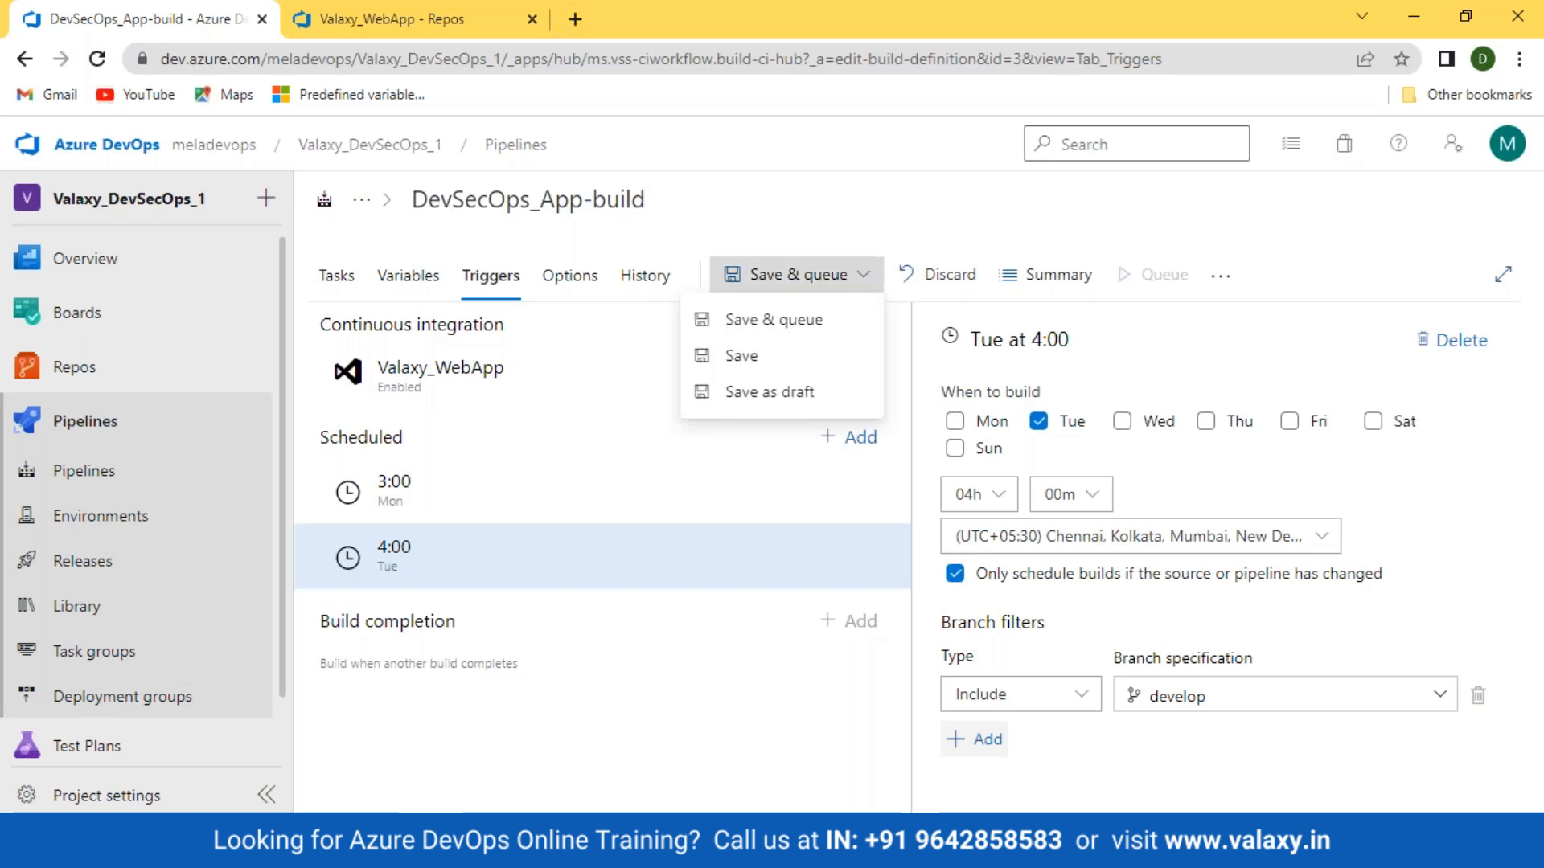
pyautogui.click(758, 355)
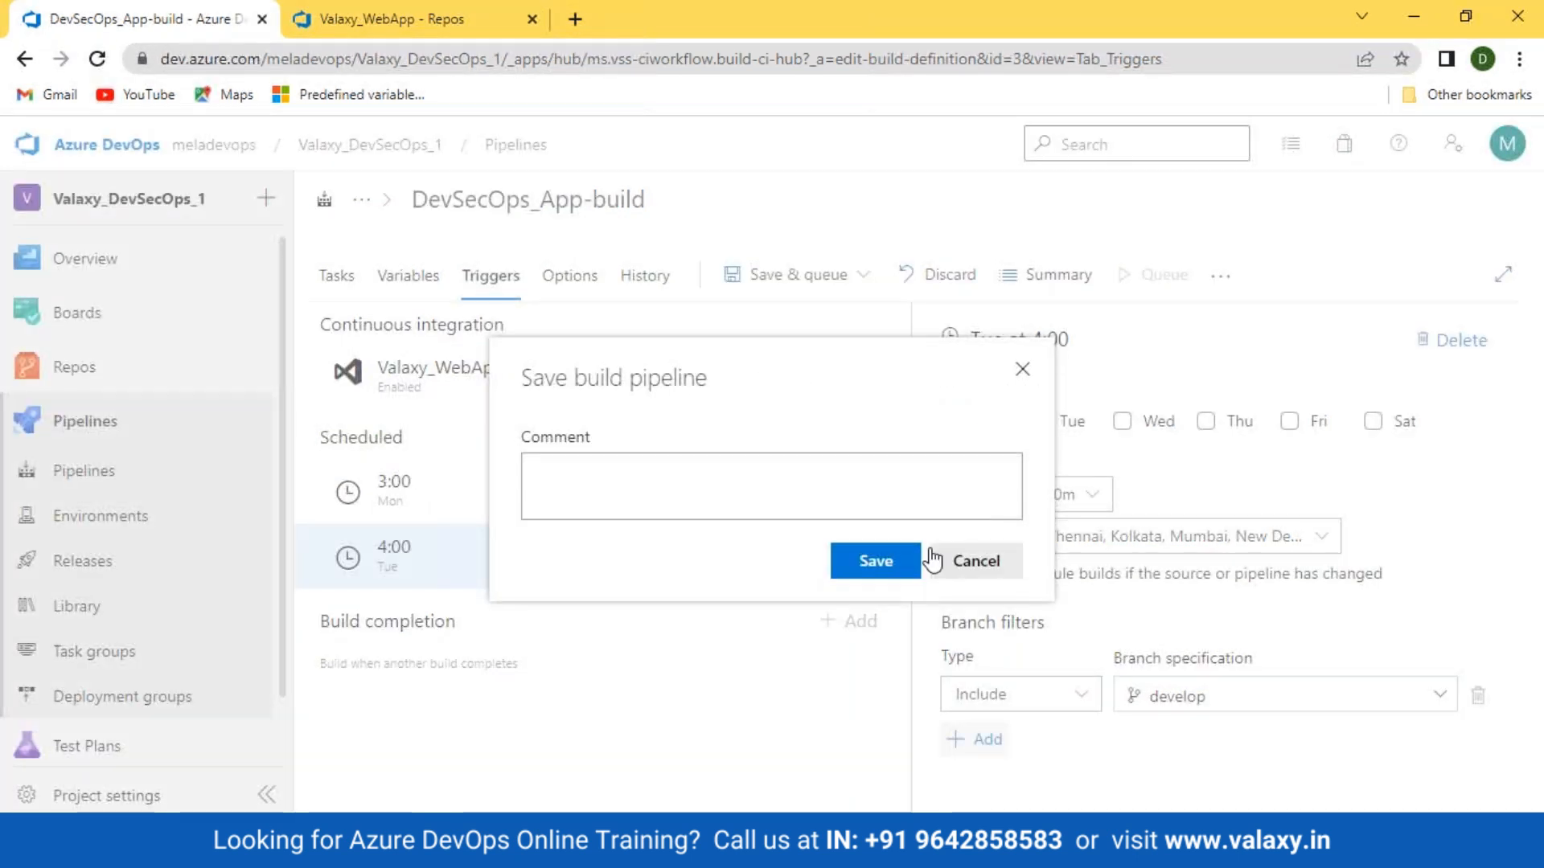
pyautogui.click(871, 564)
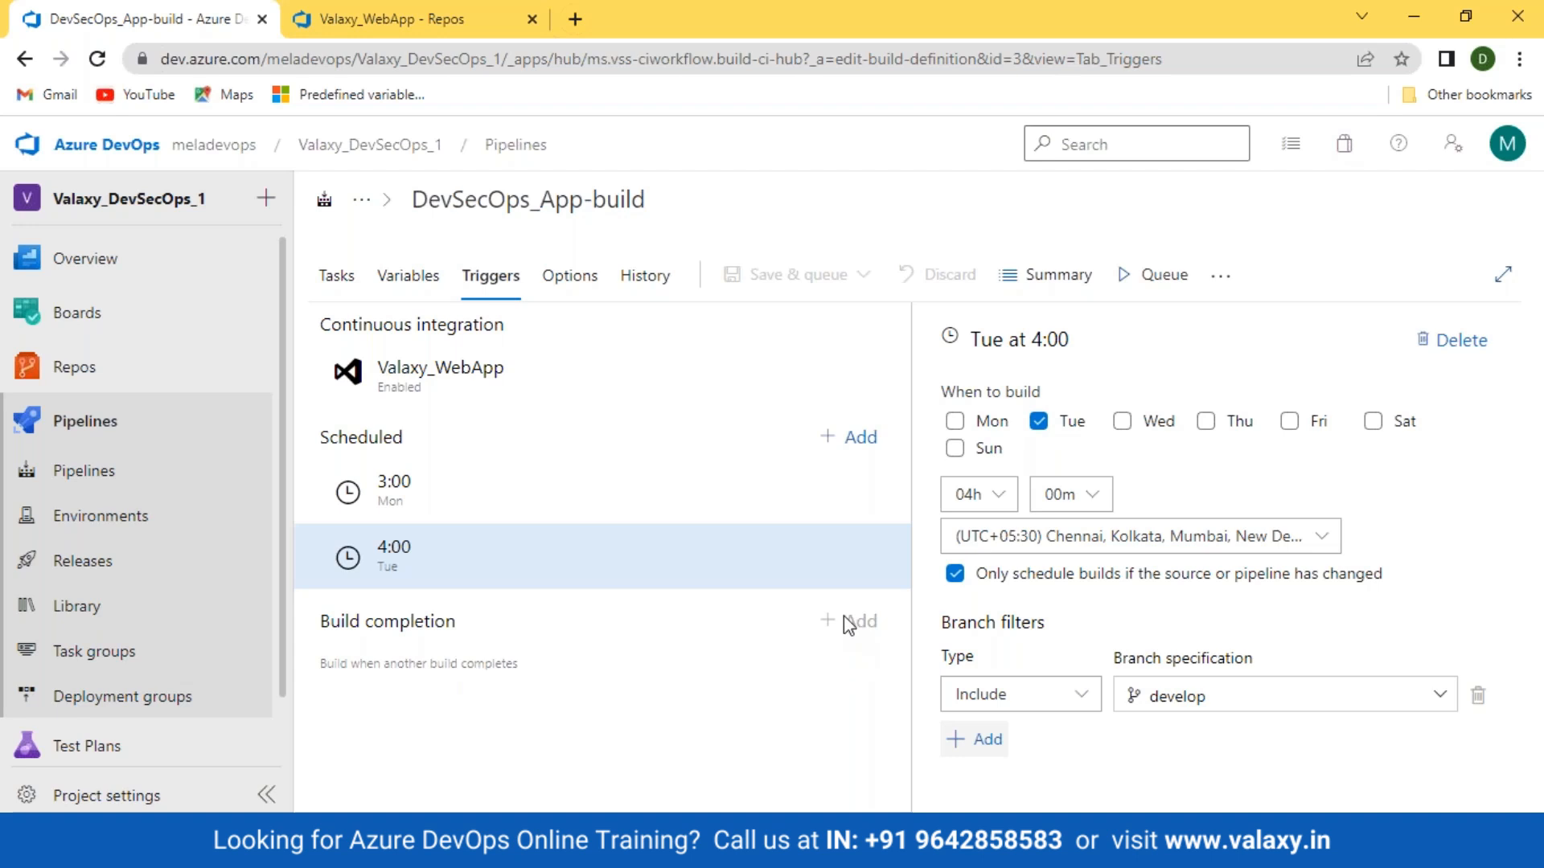
pyautogui.click(333, 275)
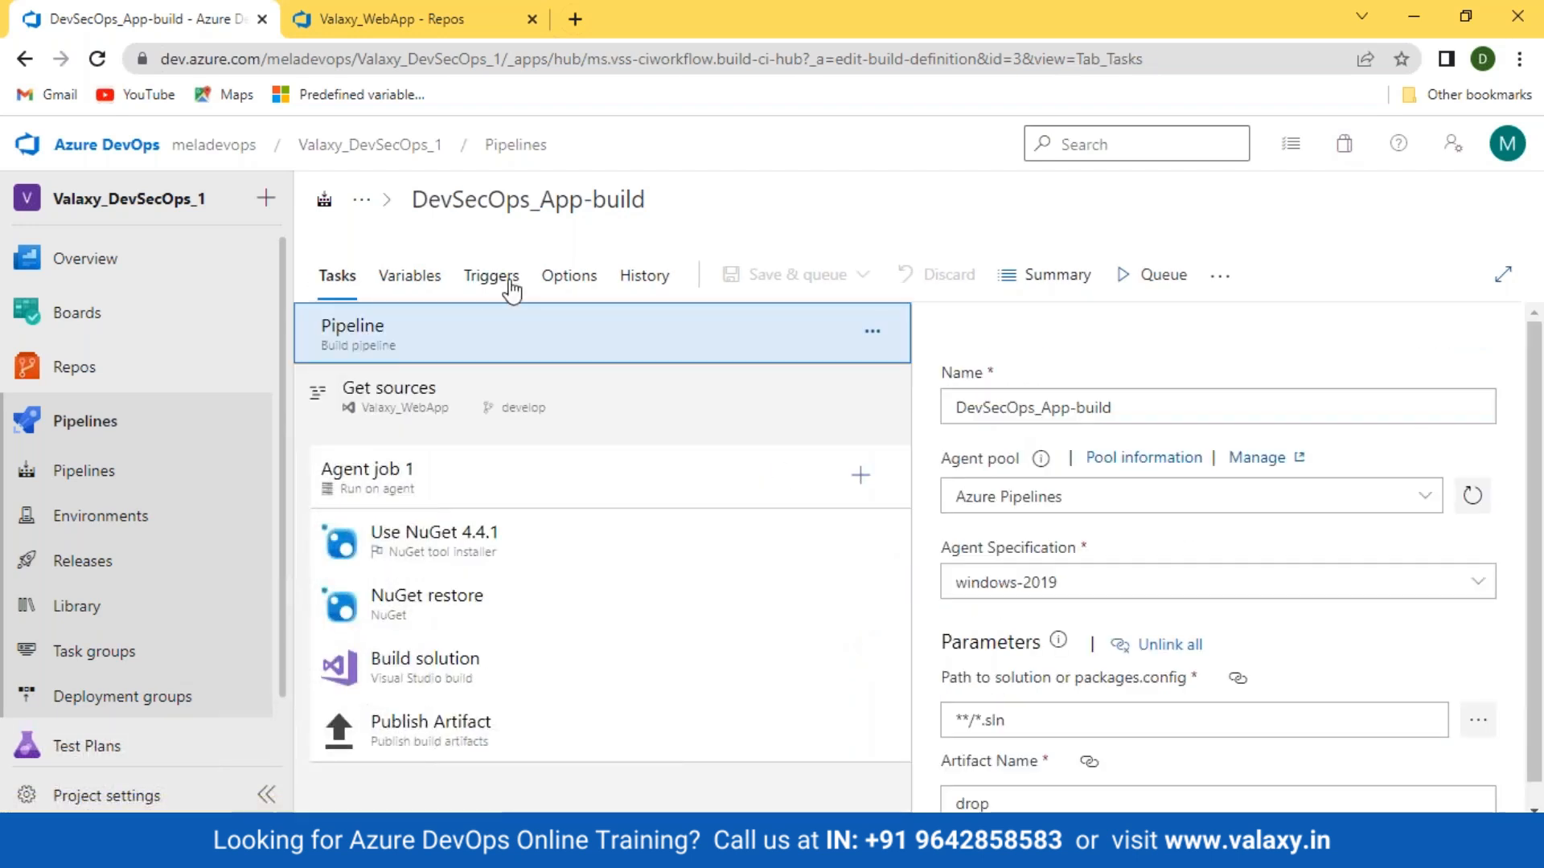
pyautogui.click(510, 282)
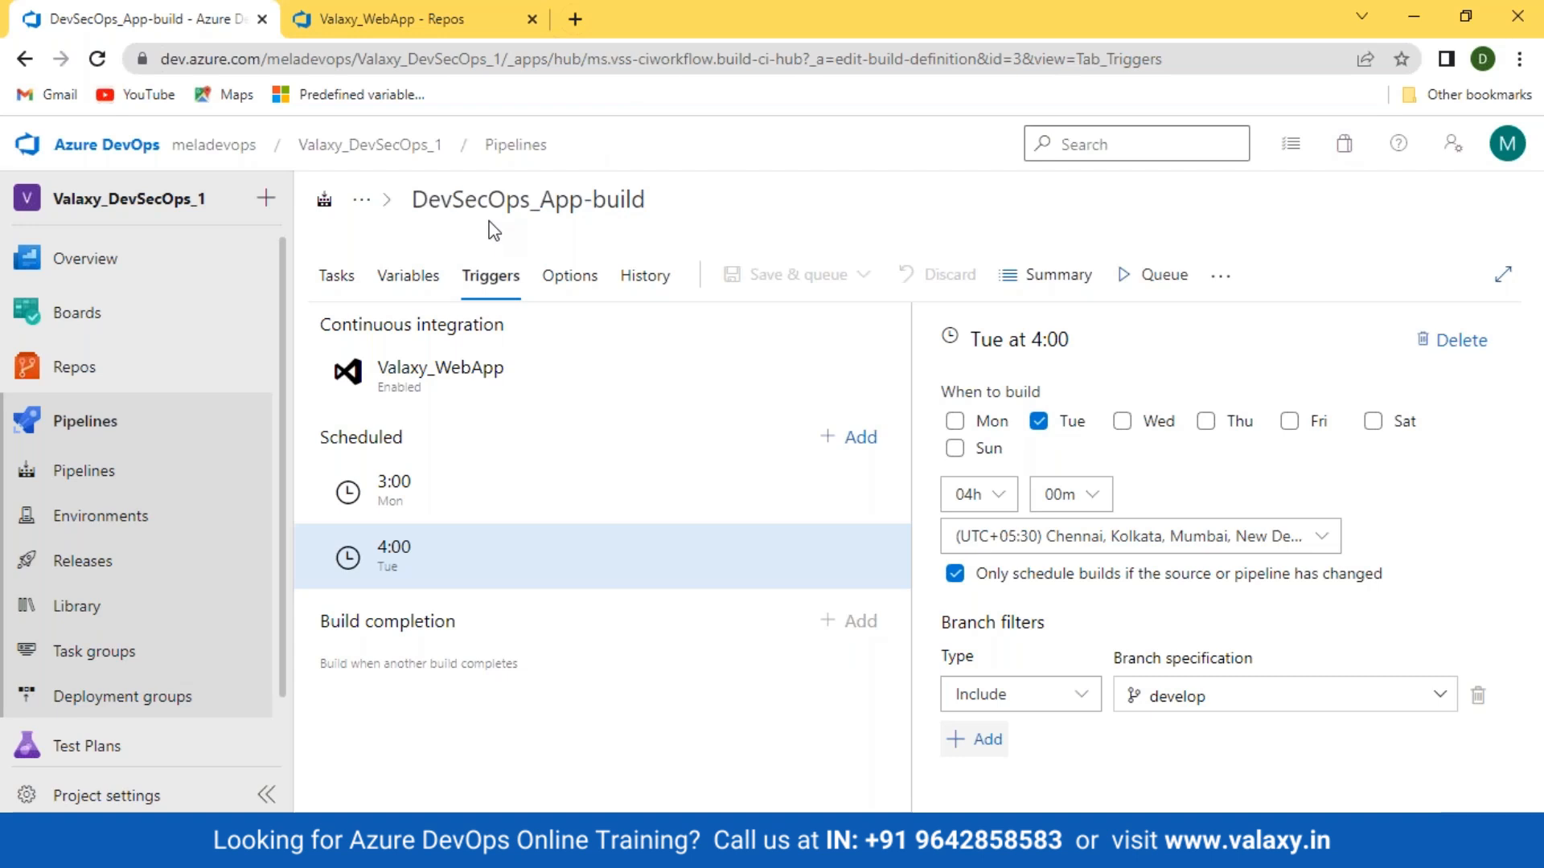
# Step: Leave the editor for the Valaxy_DevSecOps_1 Recent pipelines list
pyautogui.click(106, 474)
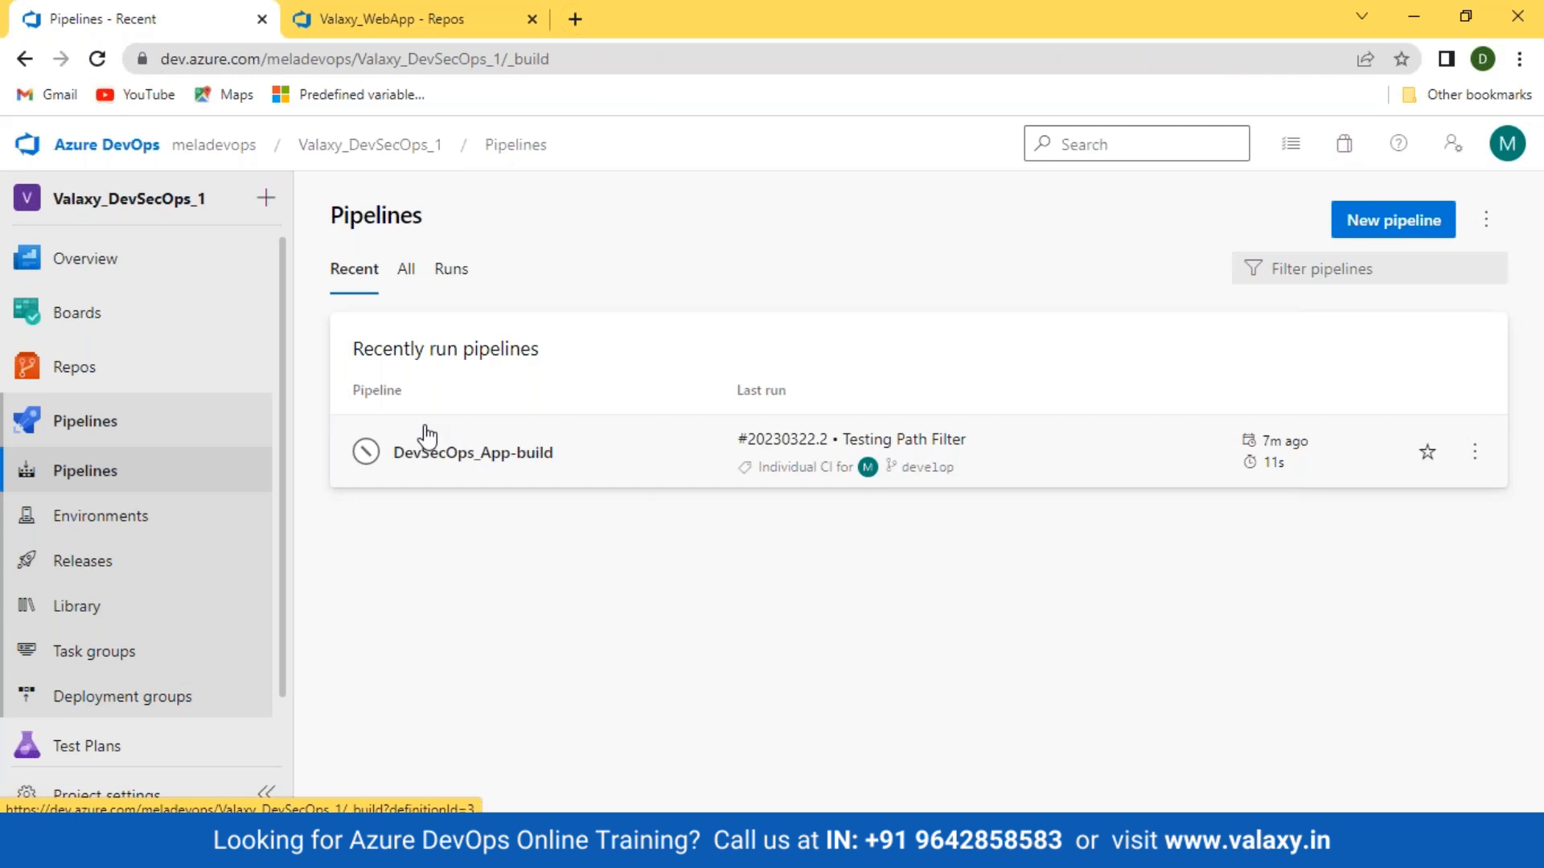
# Step: In the second tab, go to the DevSecOps-1 project's pipelines from the organisation's project list
pyautogui.click(322, 20)
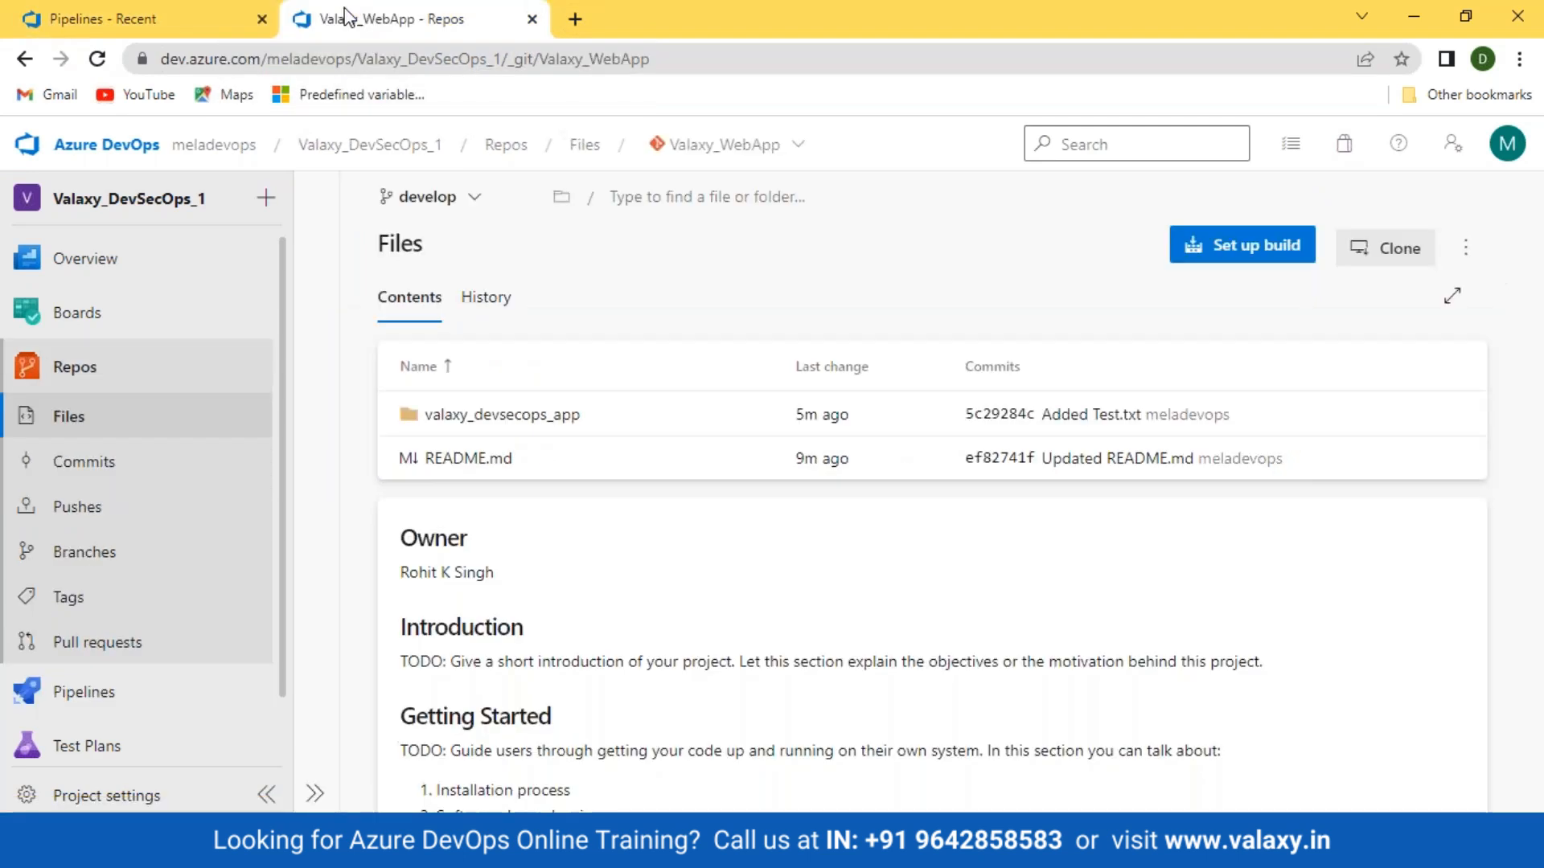
pyautogui.click(127, 155)
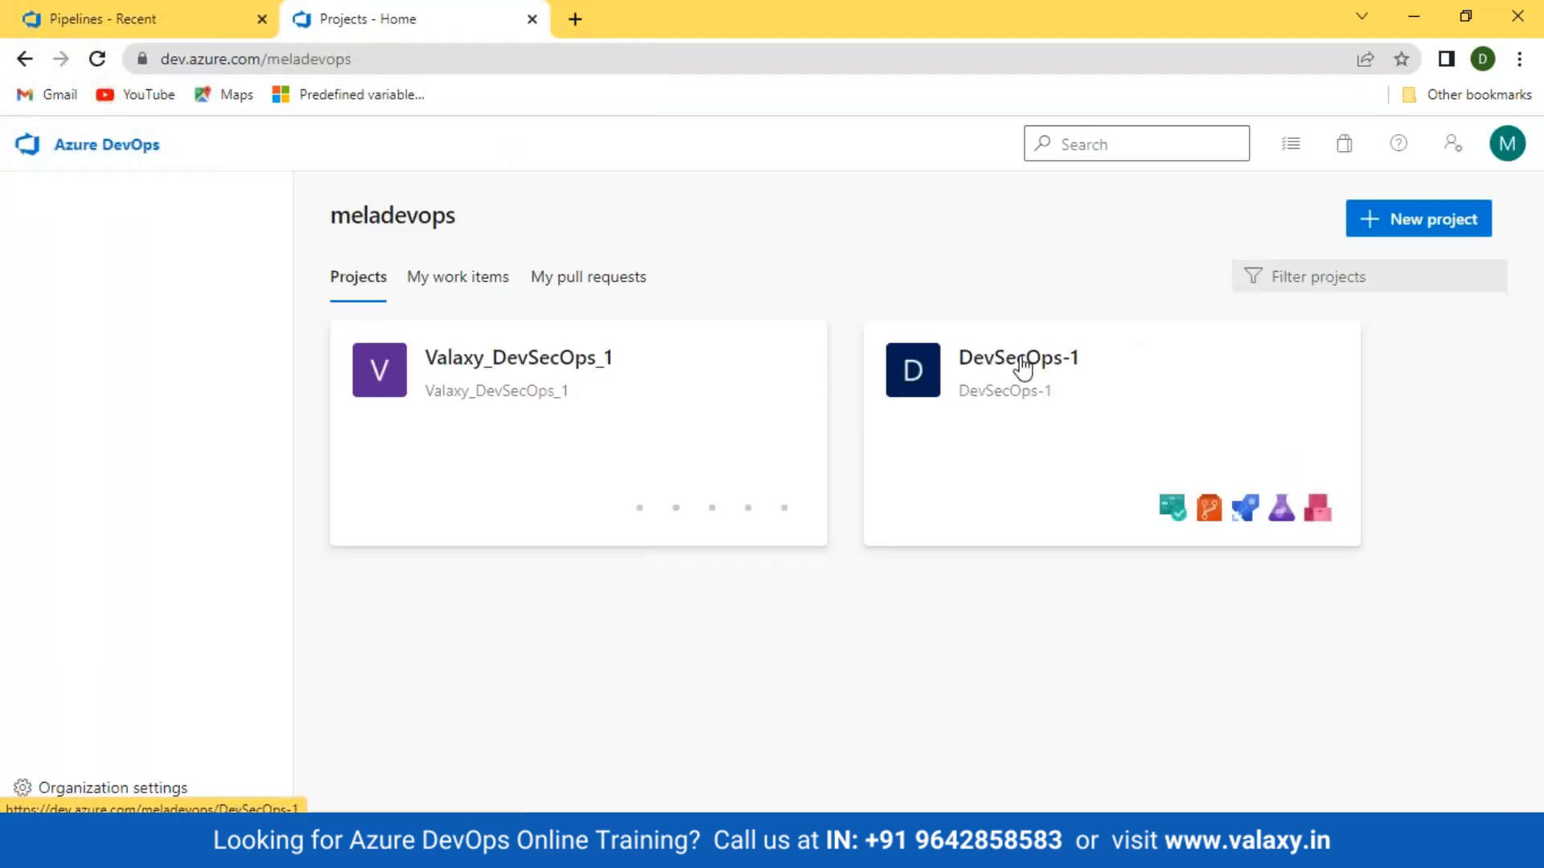
pyautogui.click(1011, 367)
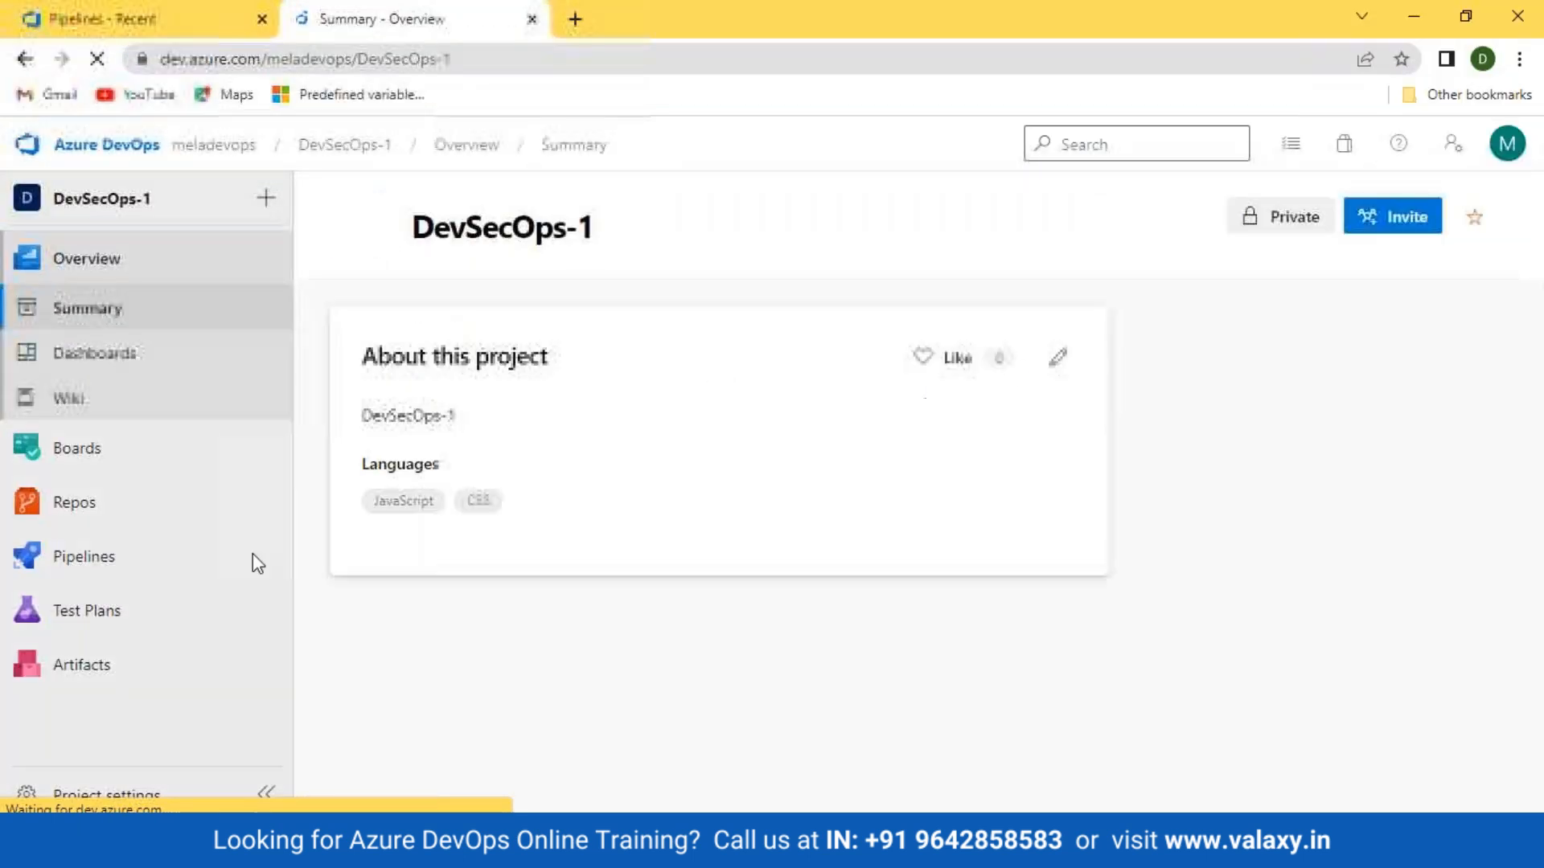
pyautogui.click(70, 567)
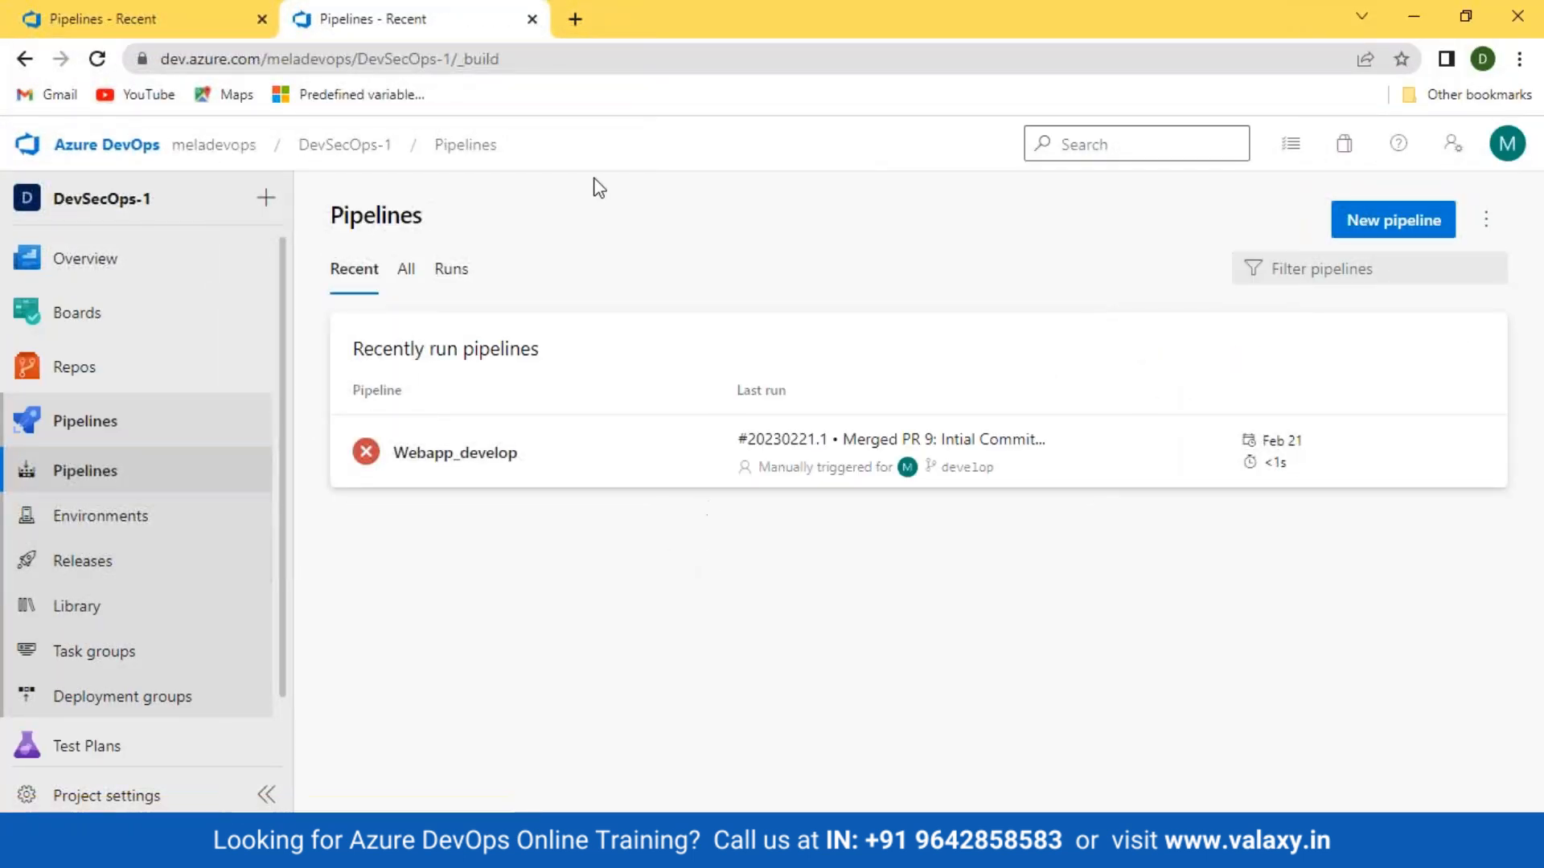
# Step: Glance back at the first pipelines tab, then choose the other signed-in account from the avatar menu
pyautogui.click(241, 17)
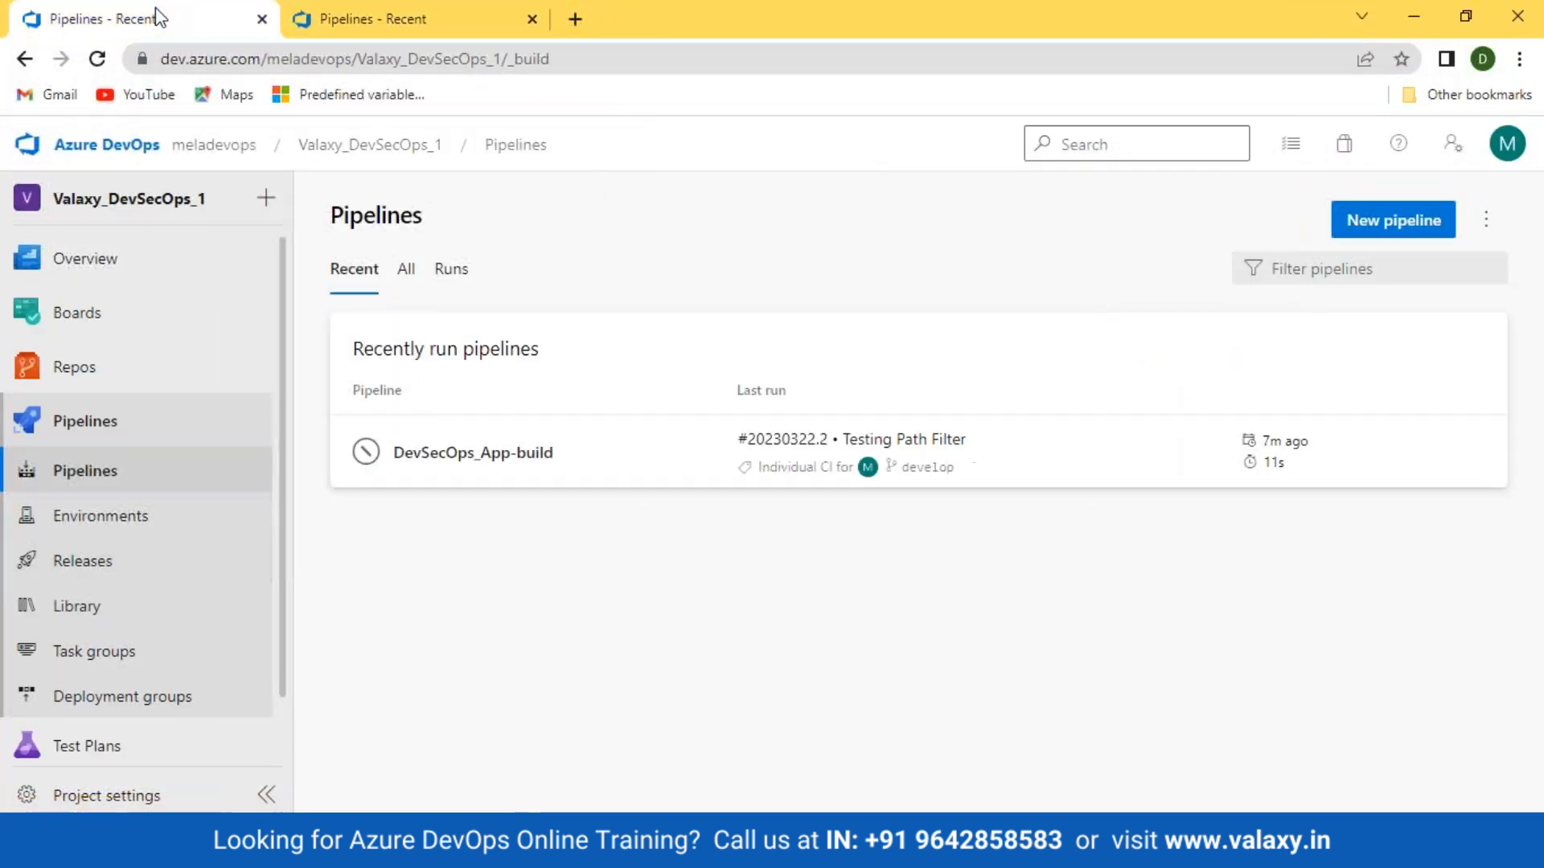
pyautogui.click(383, 21)
pyautogui.click(1506, 147)
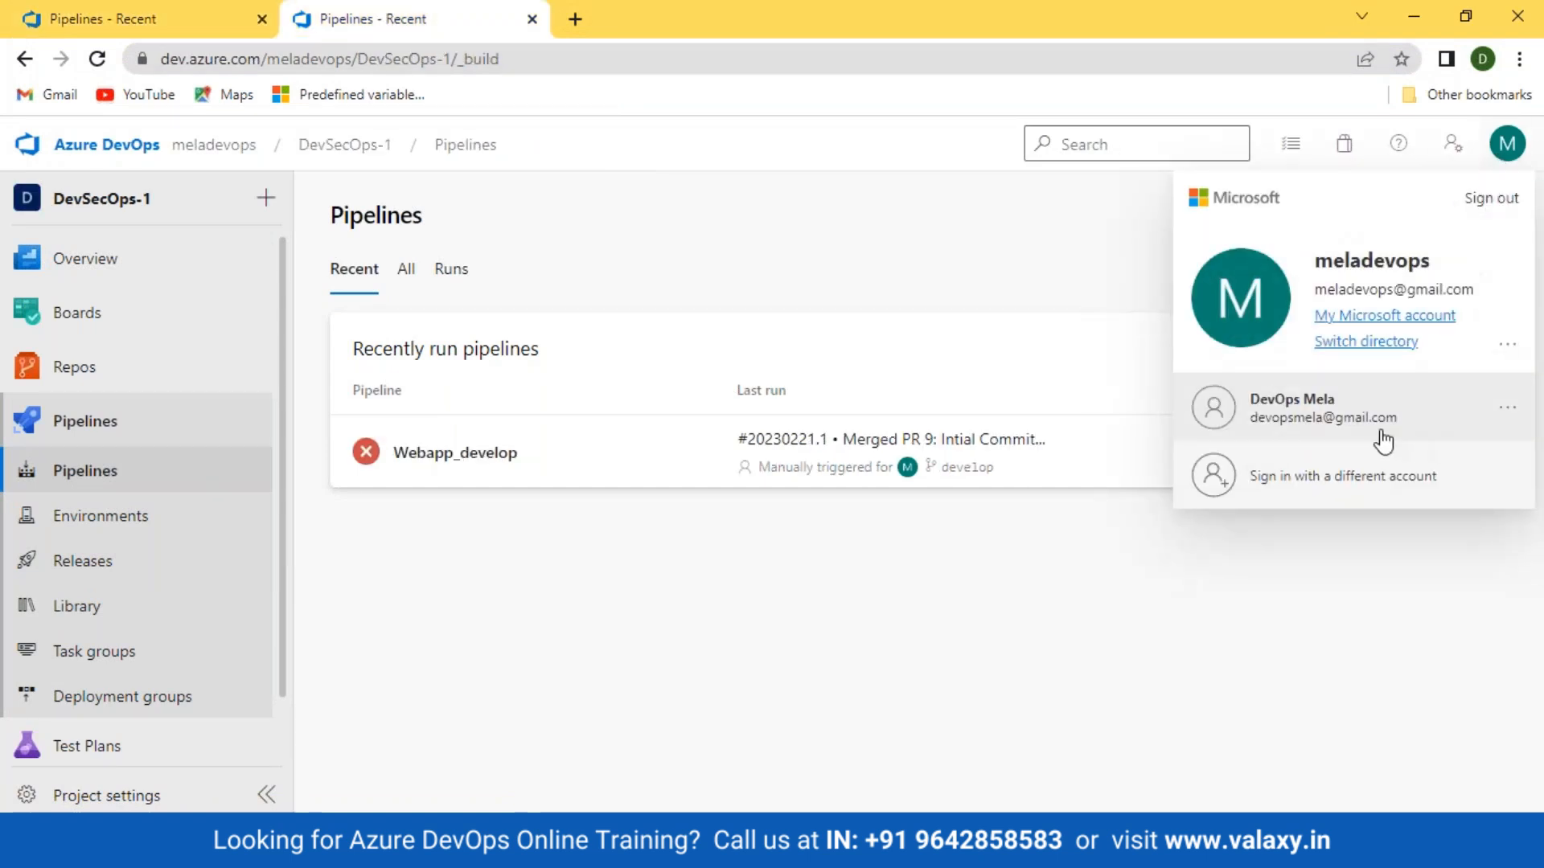
pyautogui.click(1339, 416)
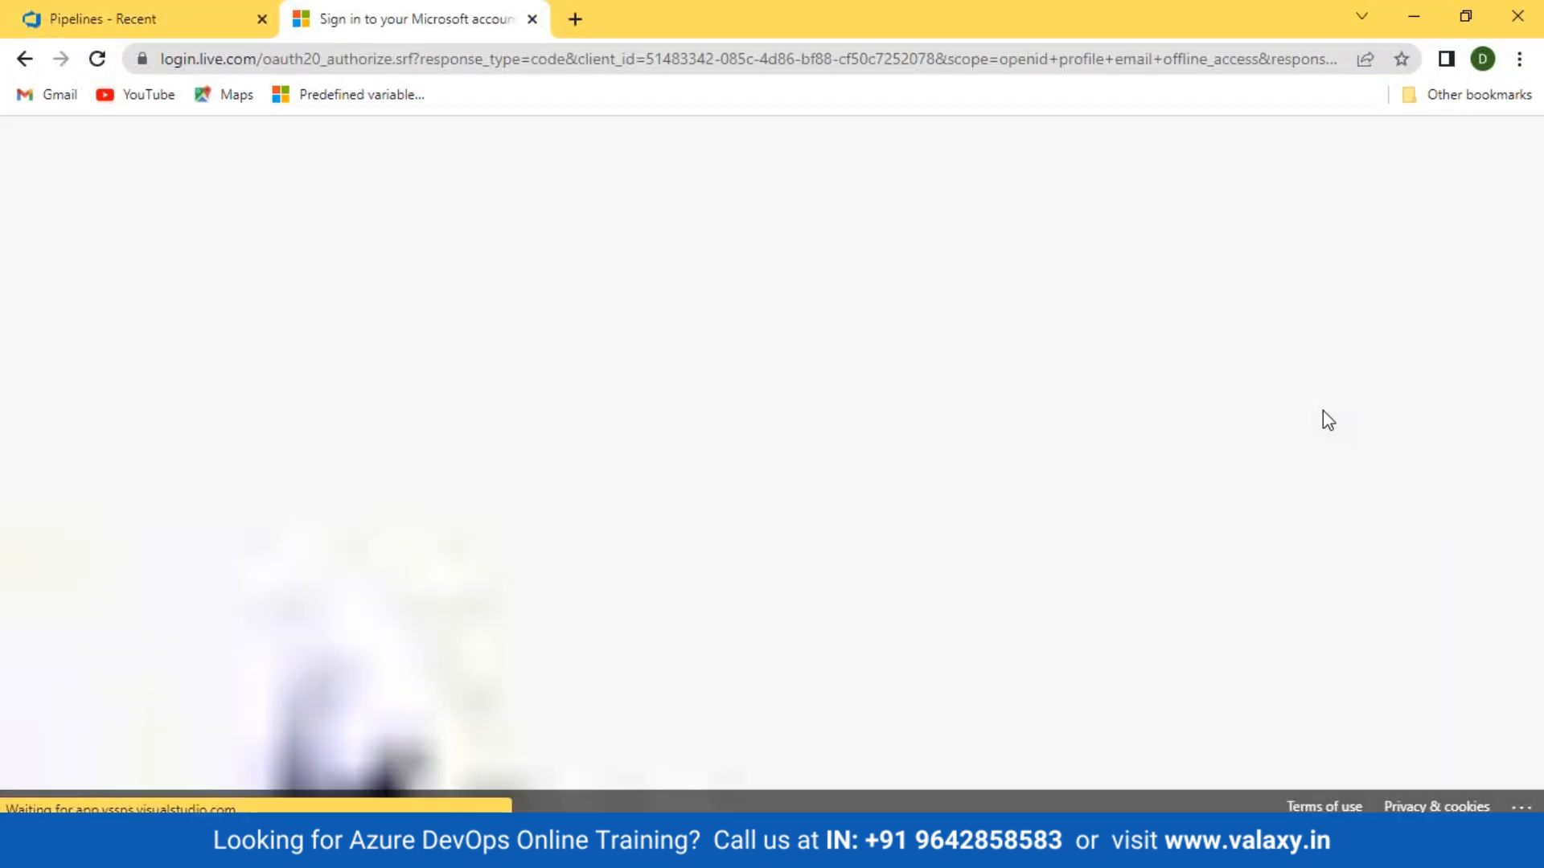
# Step: Sign in with the other account's password and open DevSecOps-1's pipelines in a new tab
pyautogui.click(910, 648)
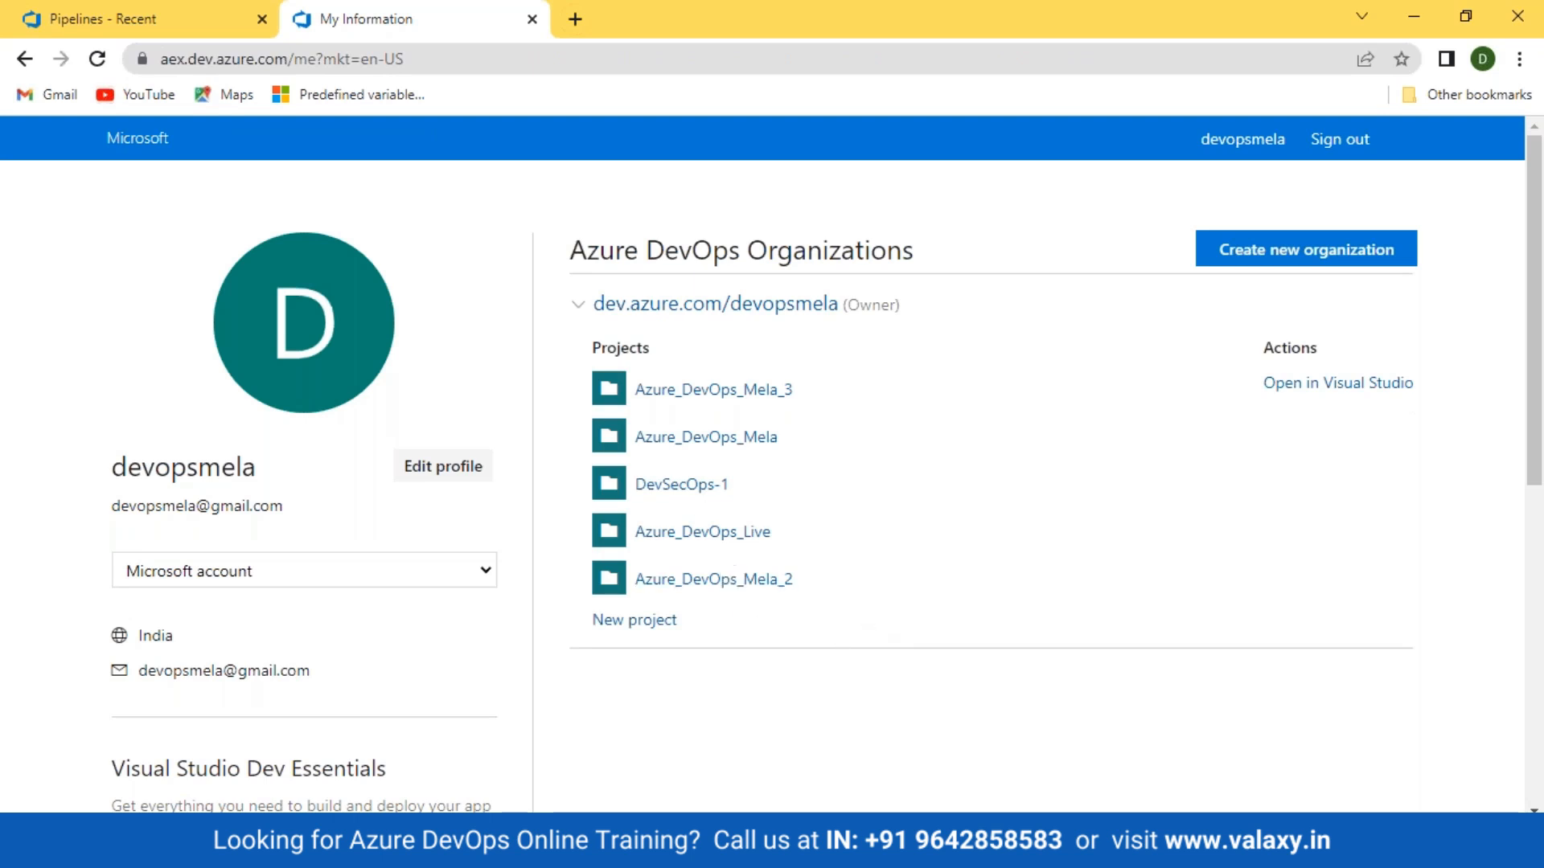
pyautogui.click(690, 487)
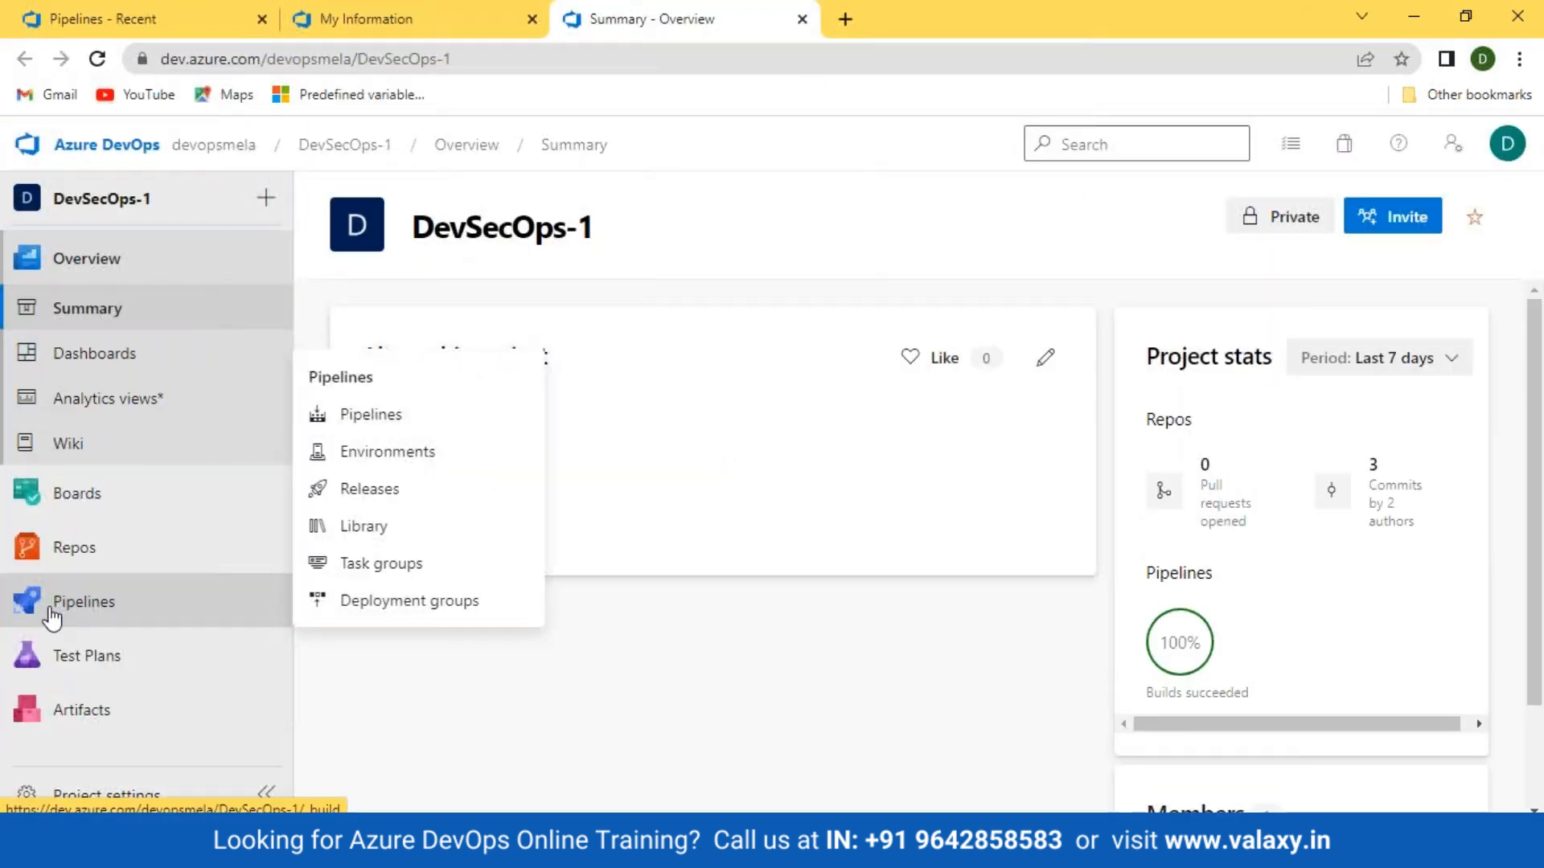
pyautogui.click(52, 609)
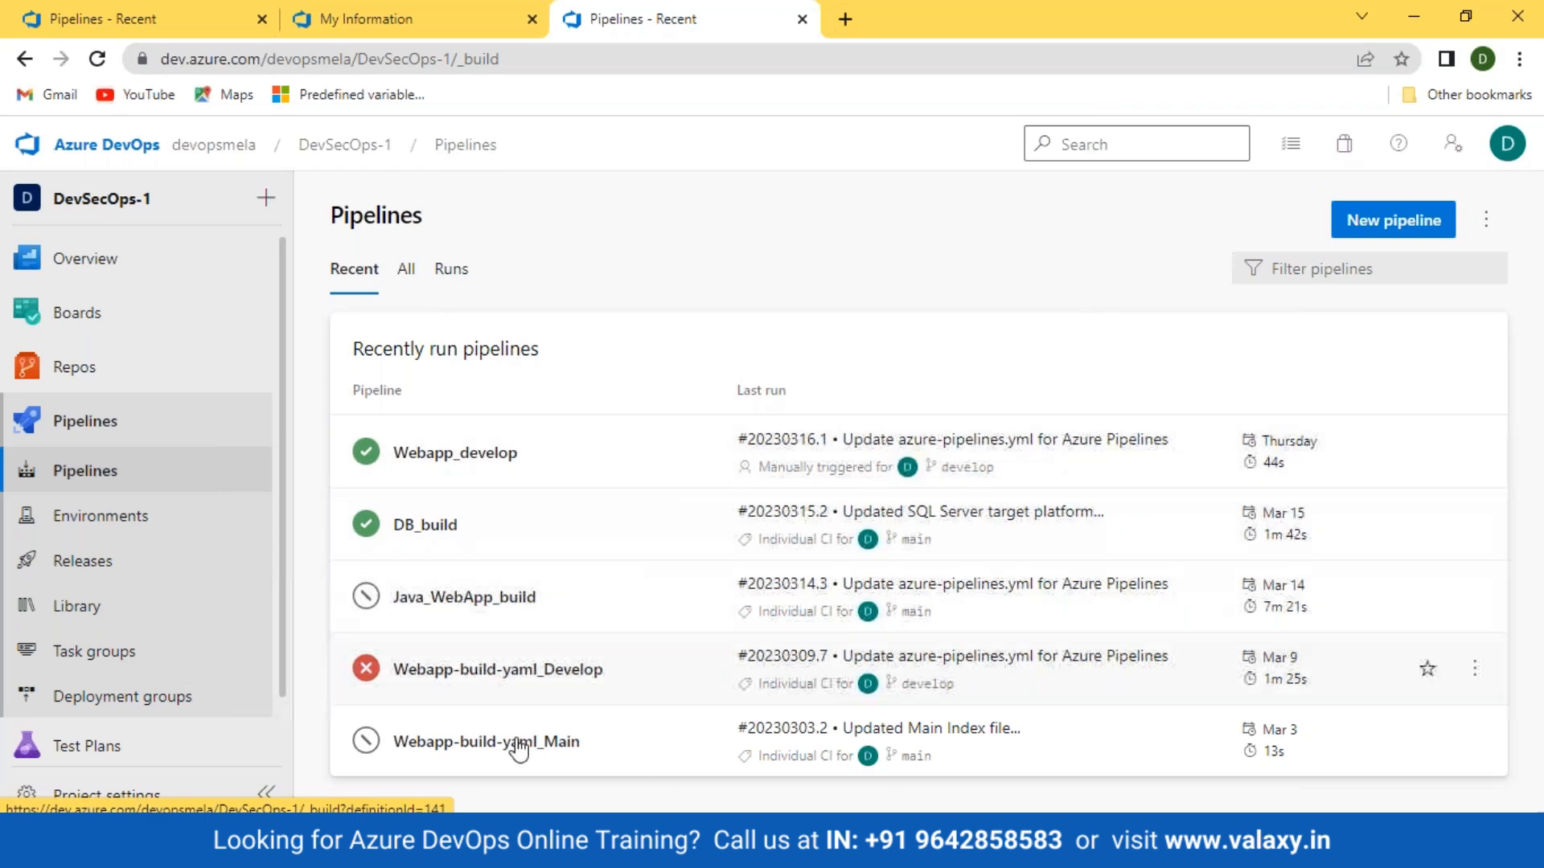
# Step: Open Webapp_develop in the editor on its Triggers tab, showing Monday 2:00 and Tuesday 3:00 schedules
pyautogui.click(430, 456)
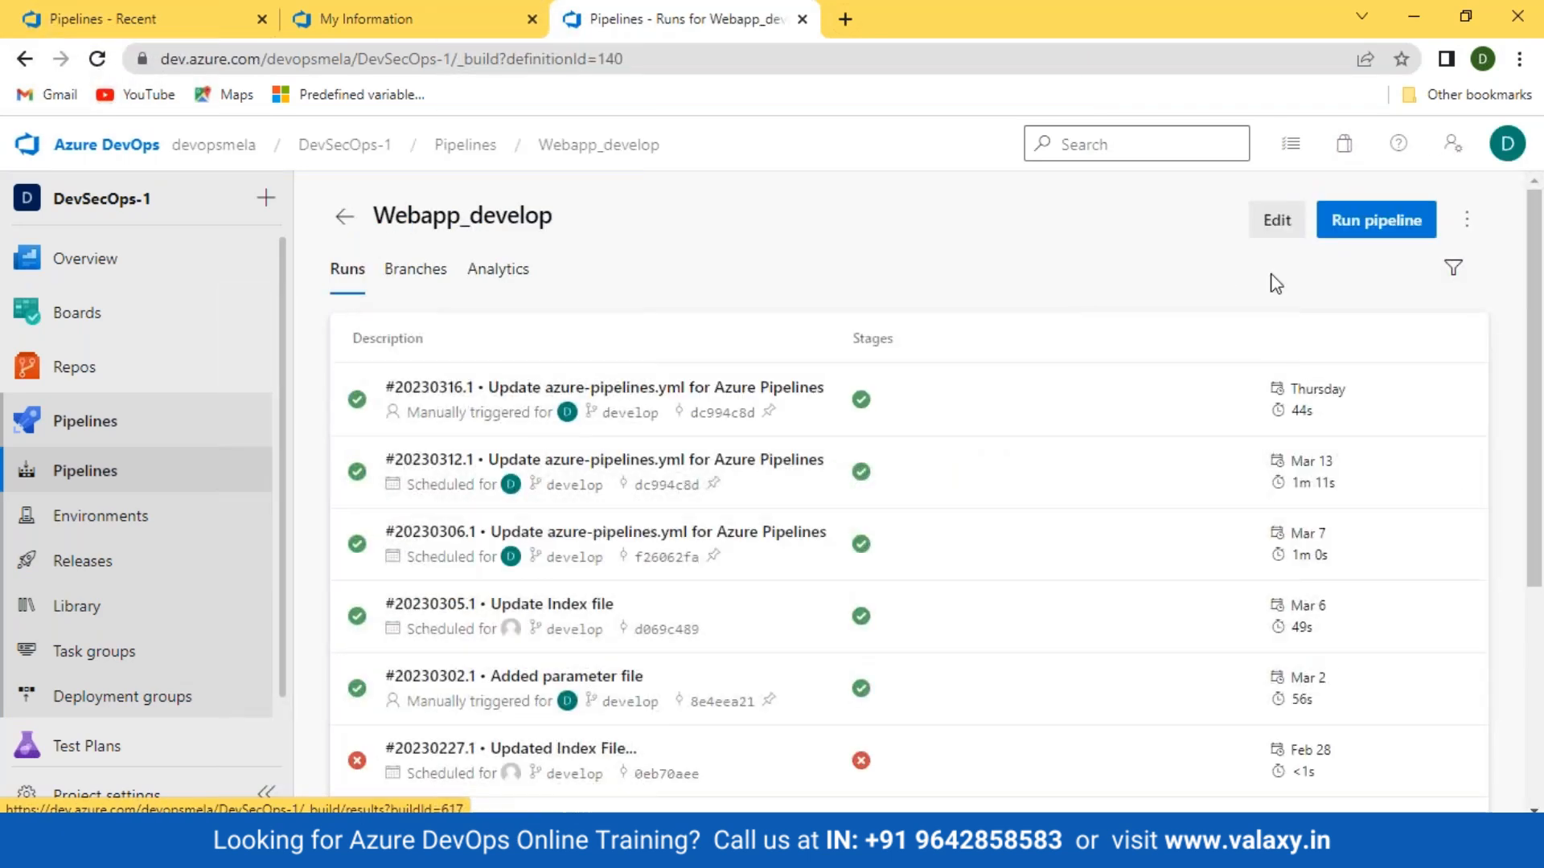
pyautogui.click(1269, 228)
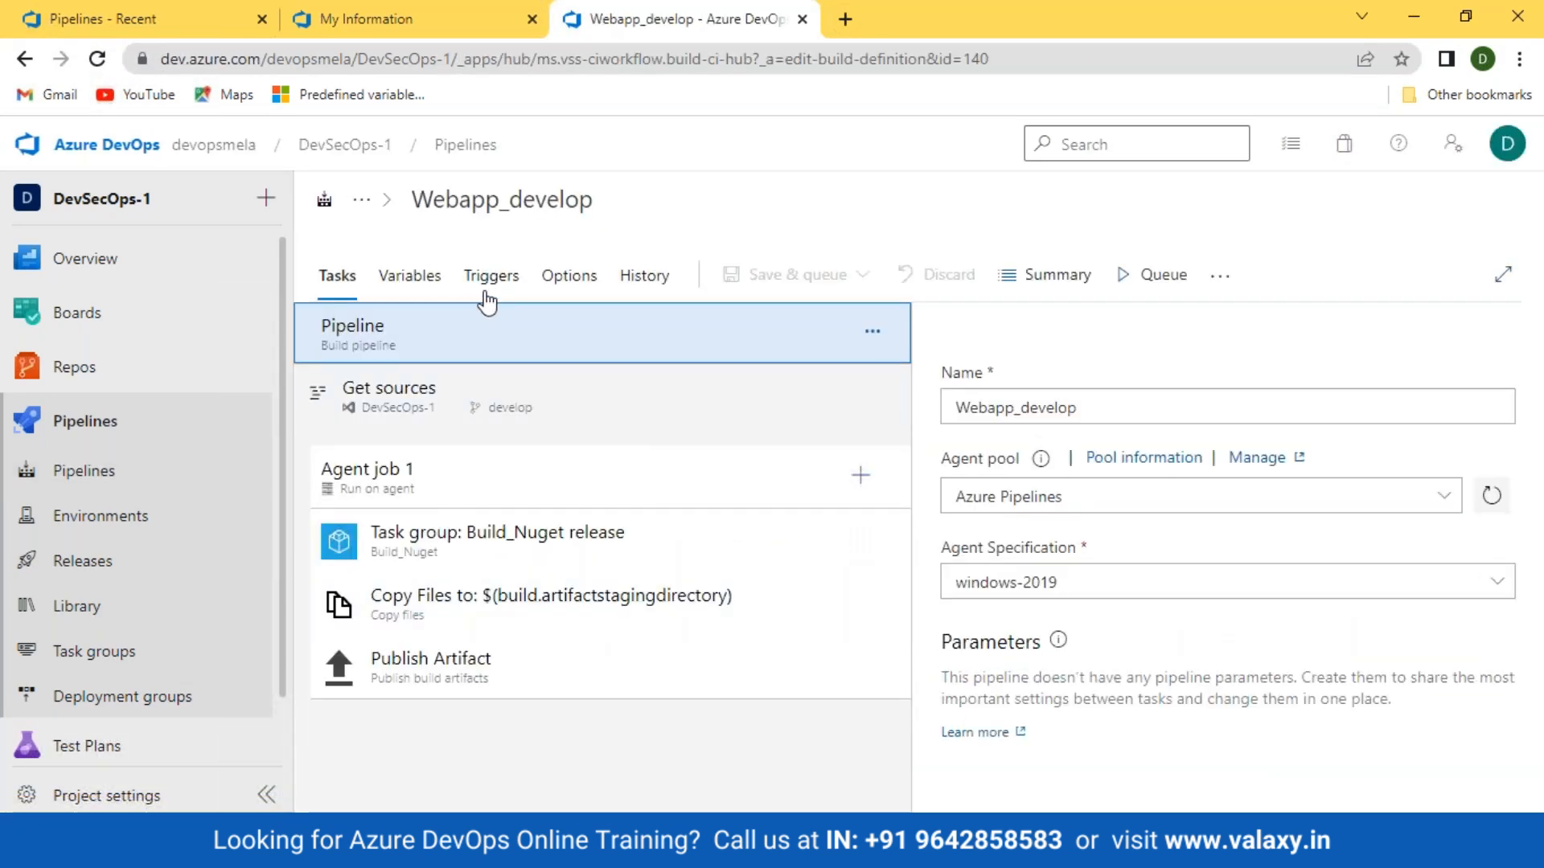
pyautogui.click(483, 283)
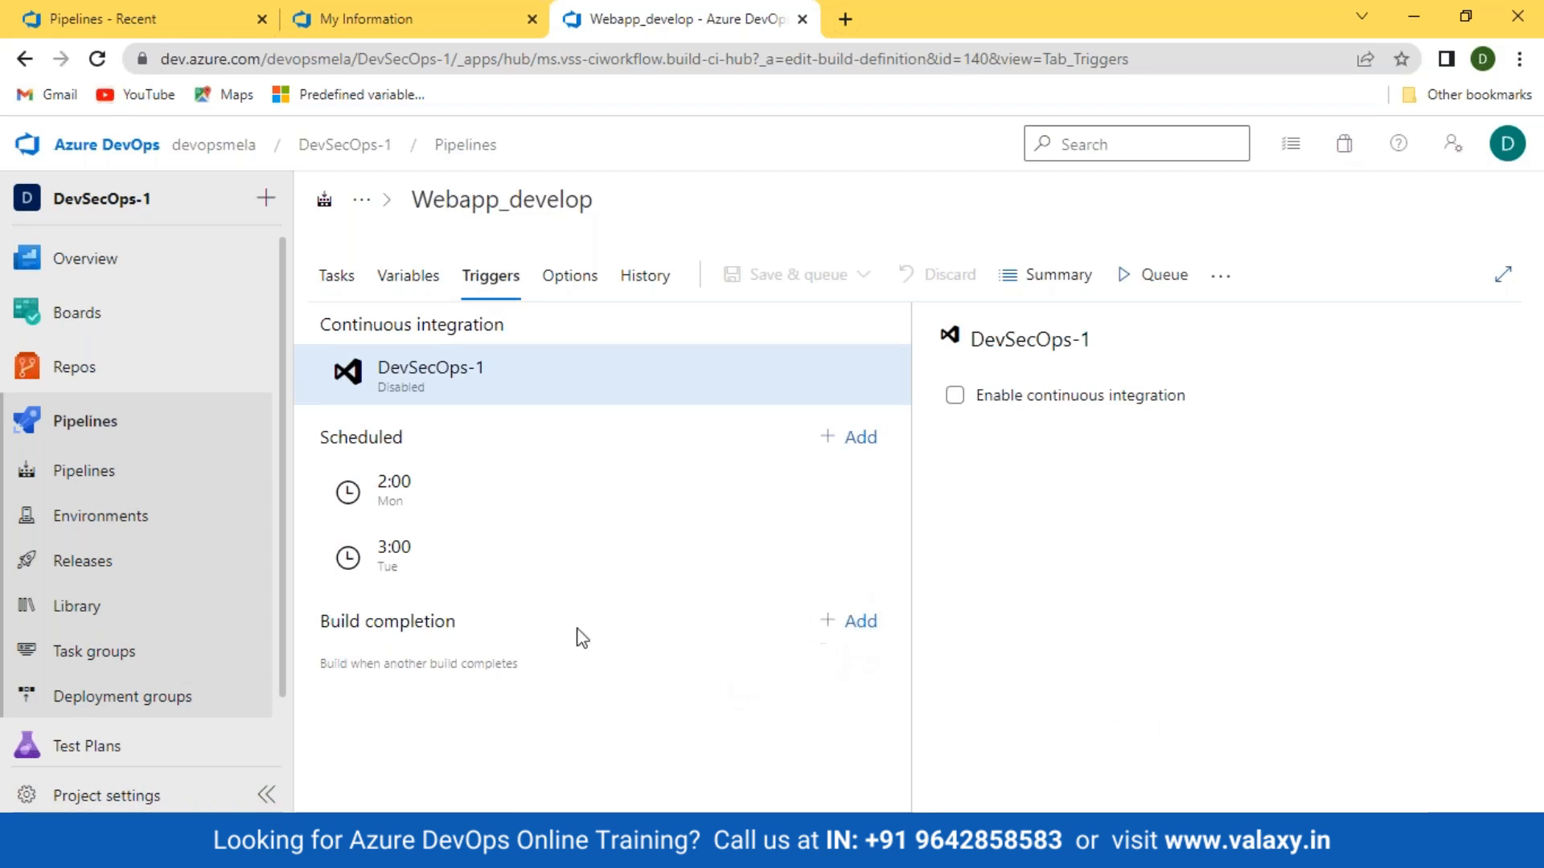
# Step: Add two build-completion triggers with DB_build and Java_WebApp_build as triggering builds
pyautogui.click(859, 622)
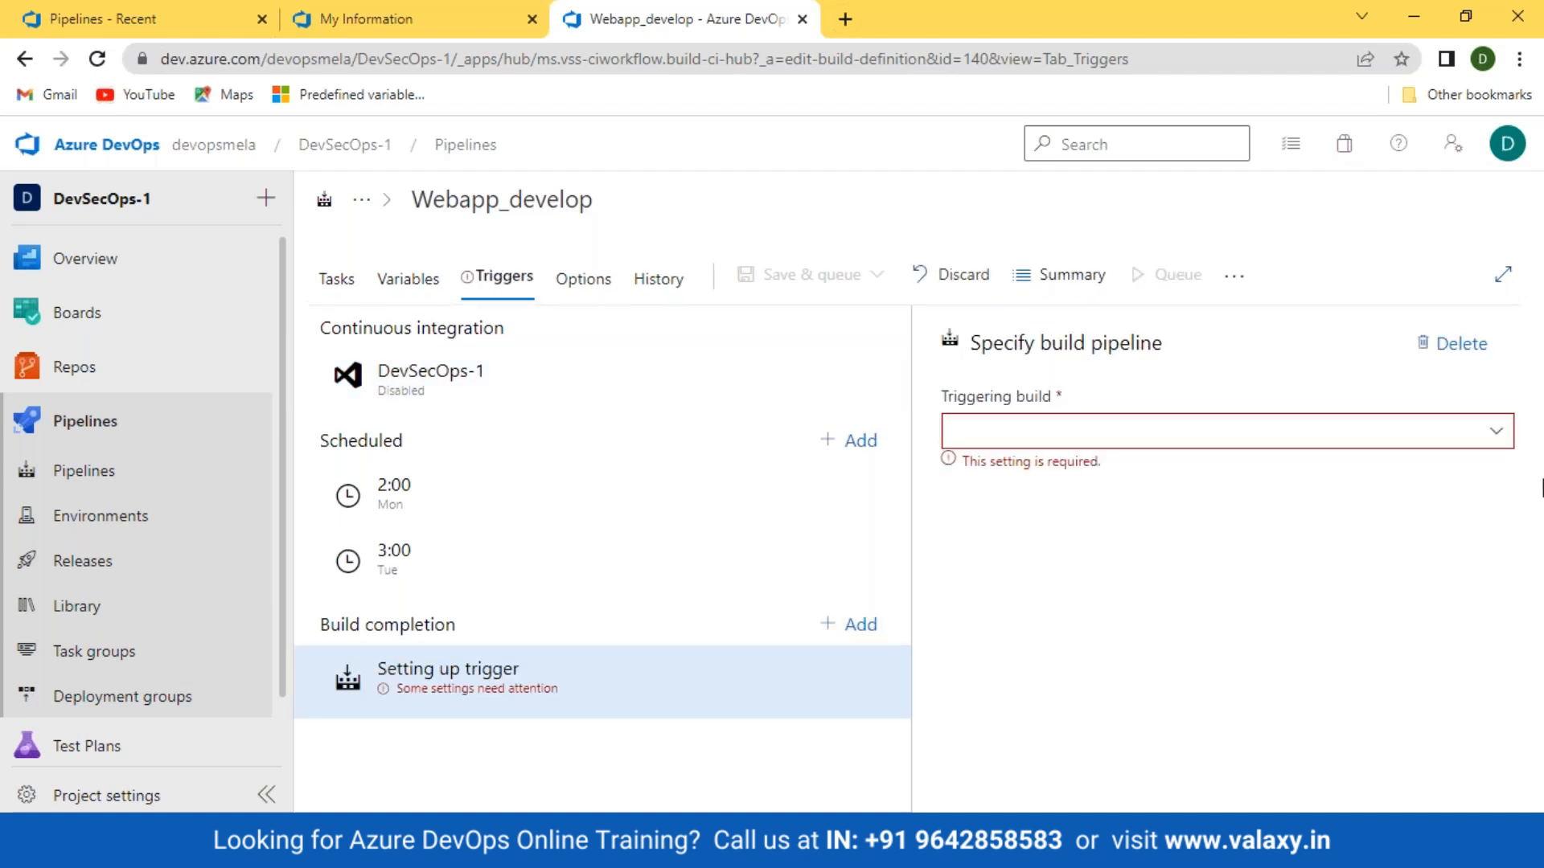
pyautogui.click(1499, 435)
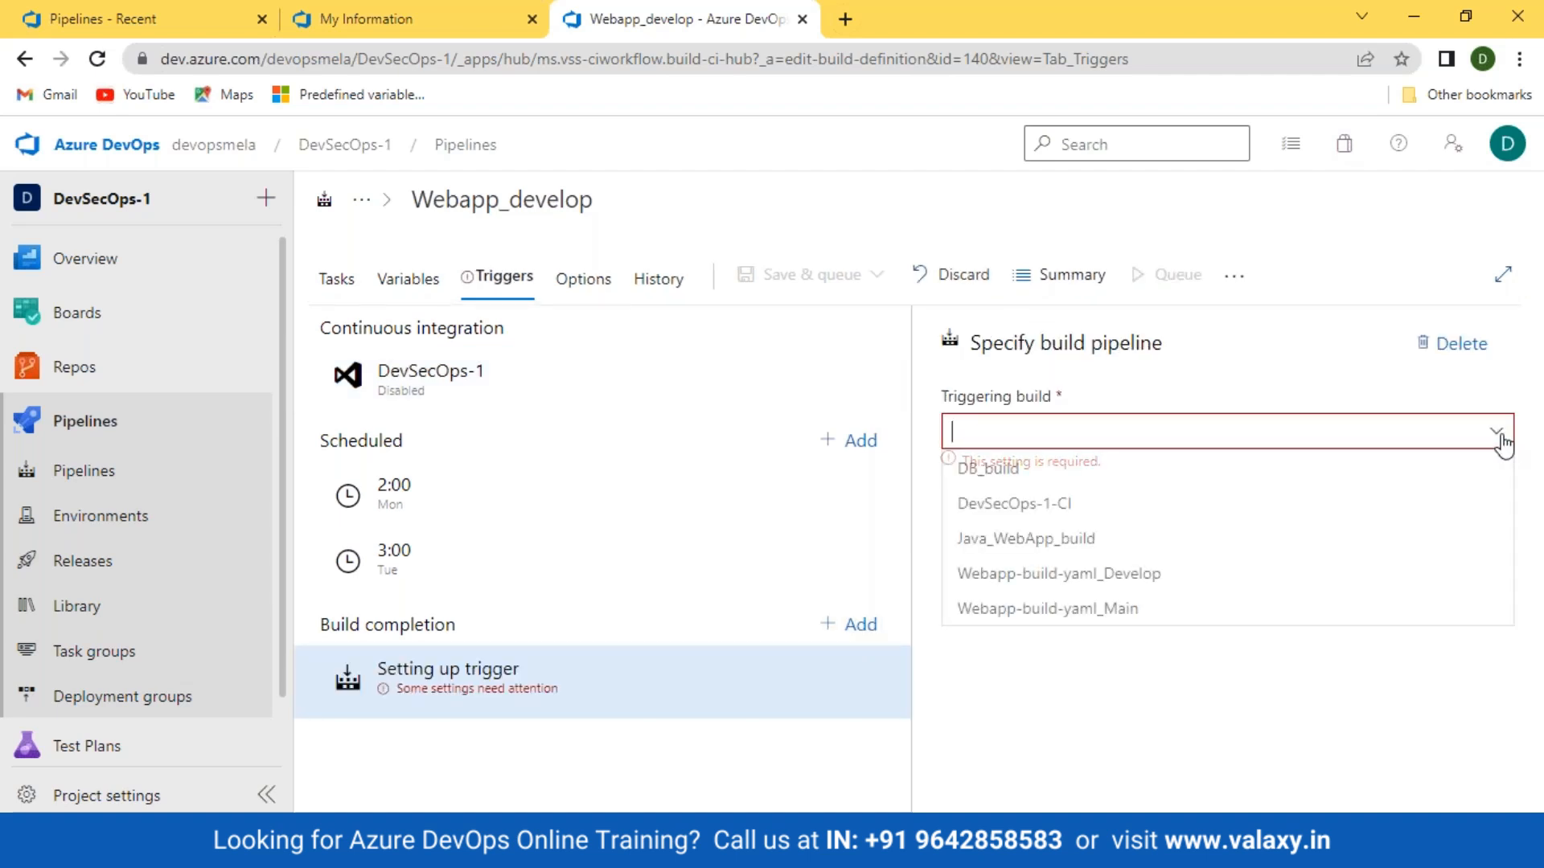
pyautogui.click(1016, 474)
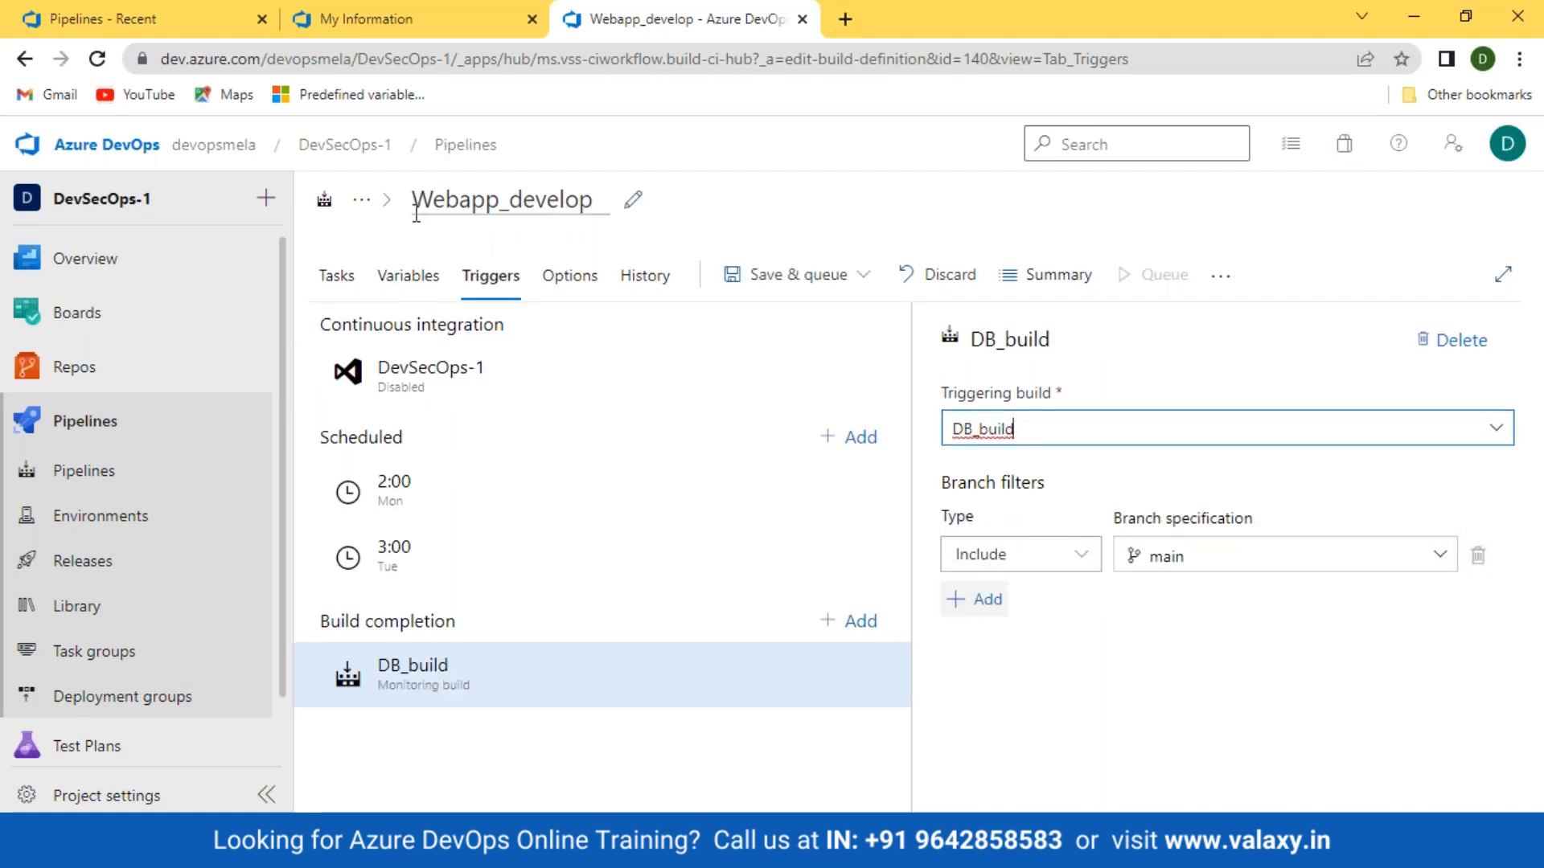
pyautogui.click(595, 199)
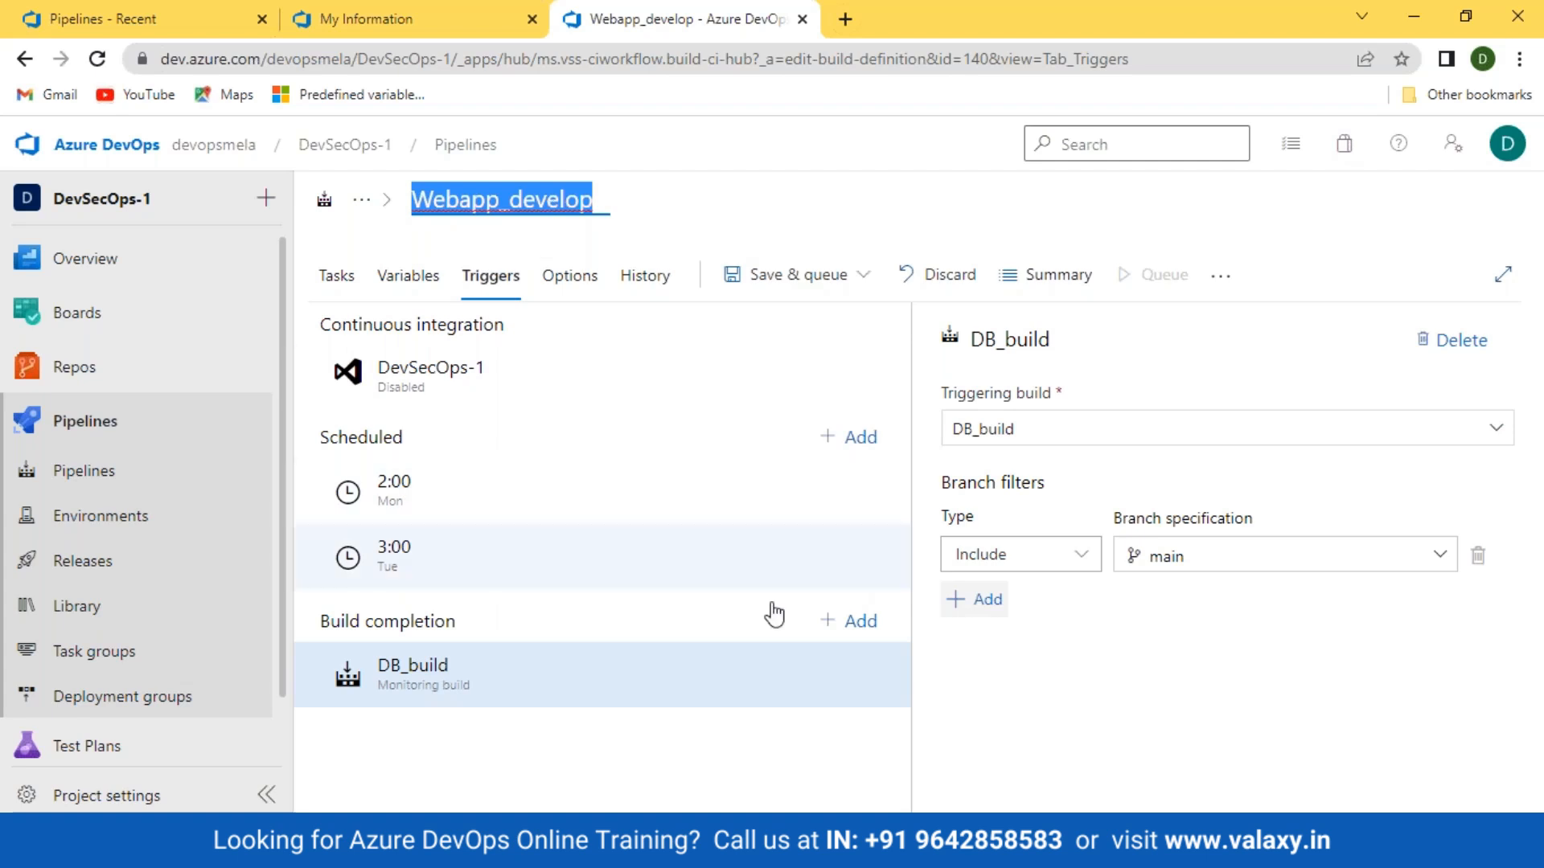
pyautogui.click(857, 622)
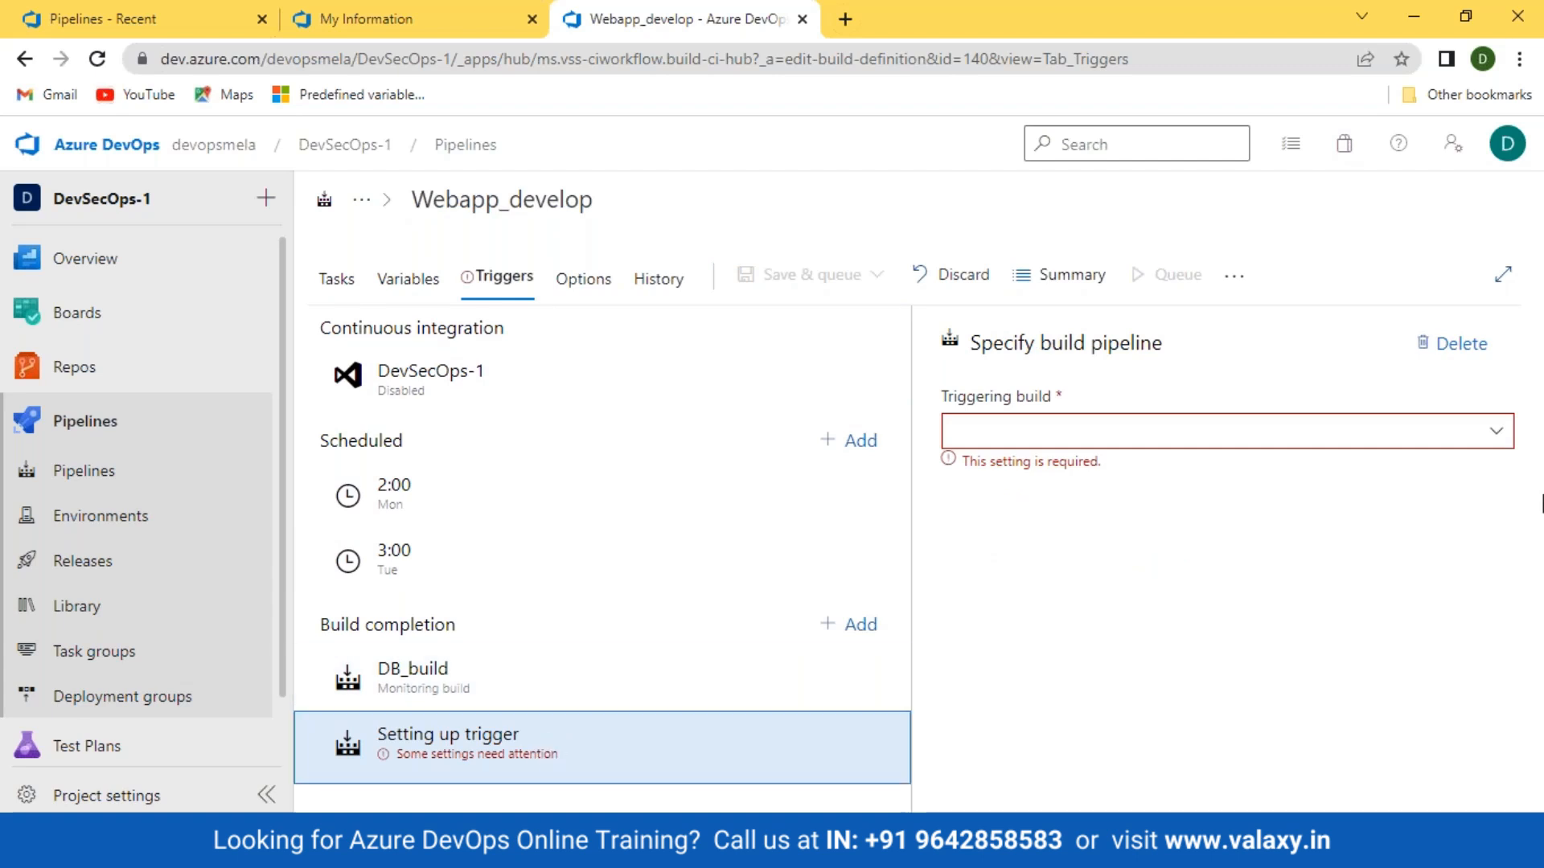
pyautogui.click(1228, 431)
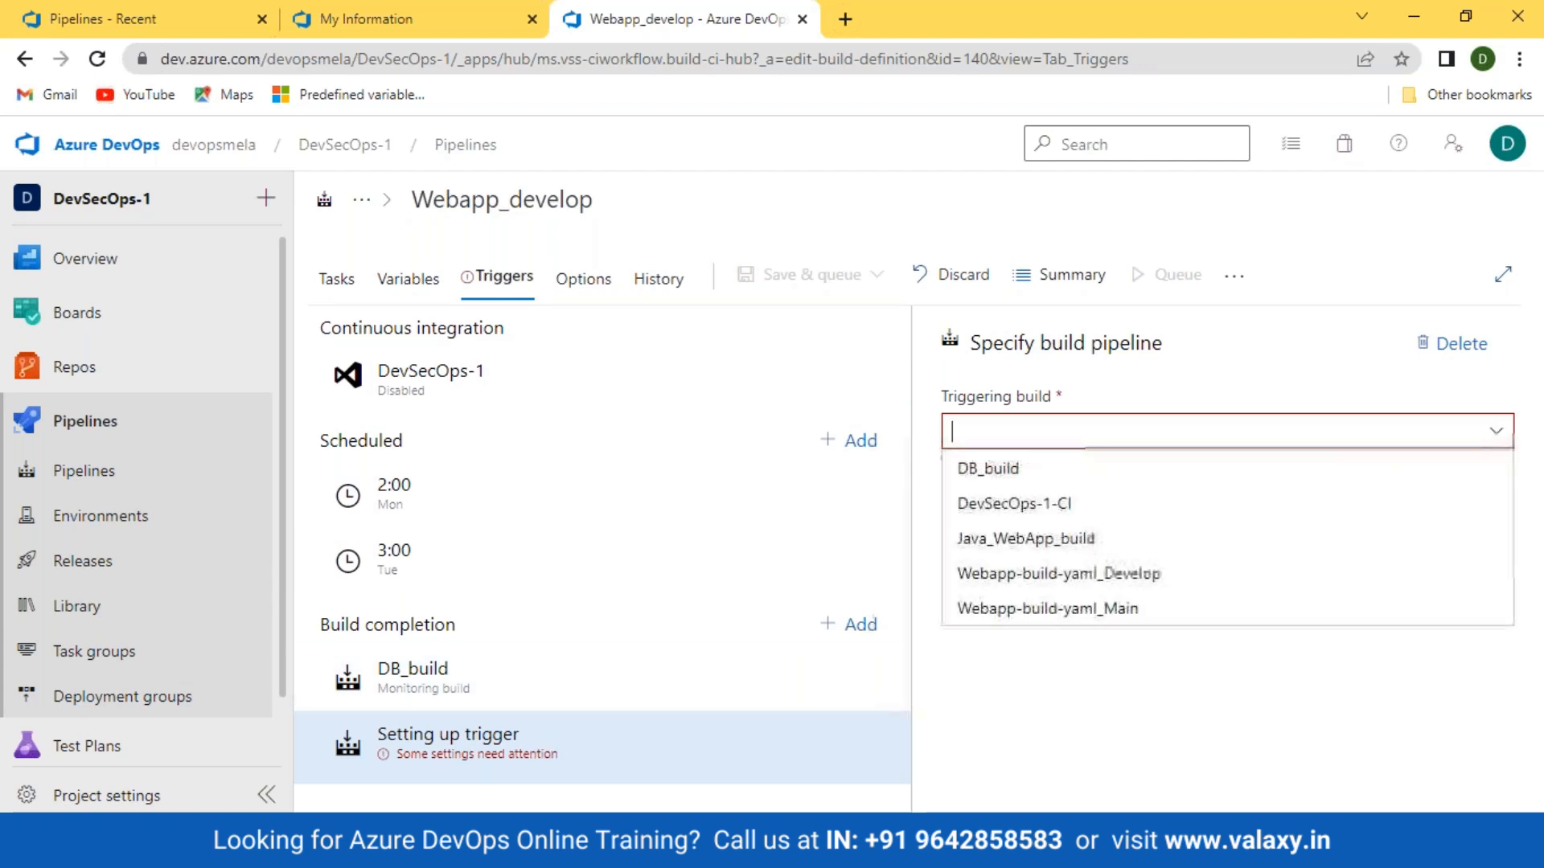
pyautogui.click(997, 537)
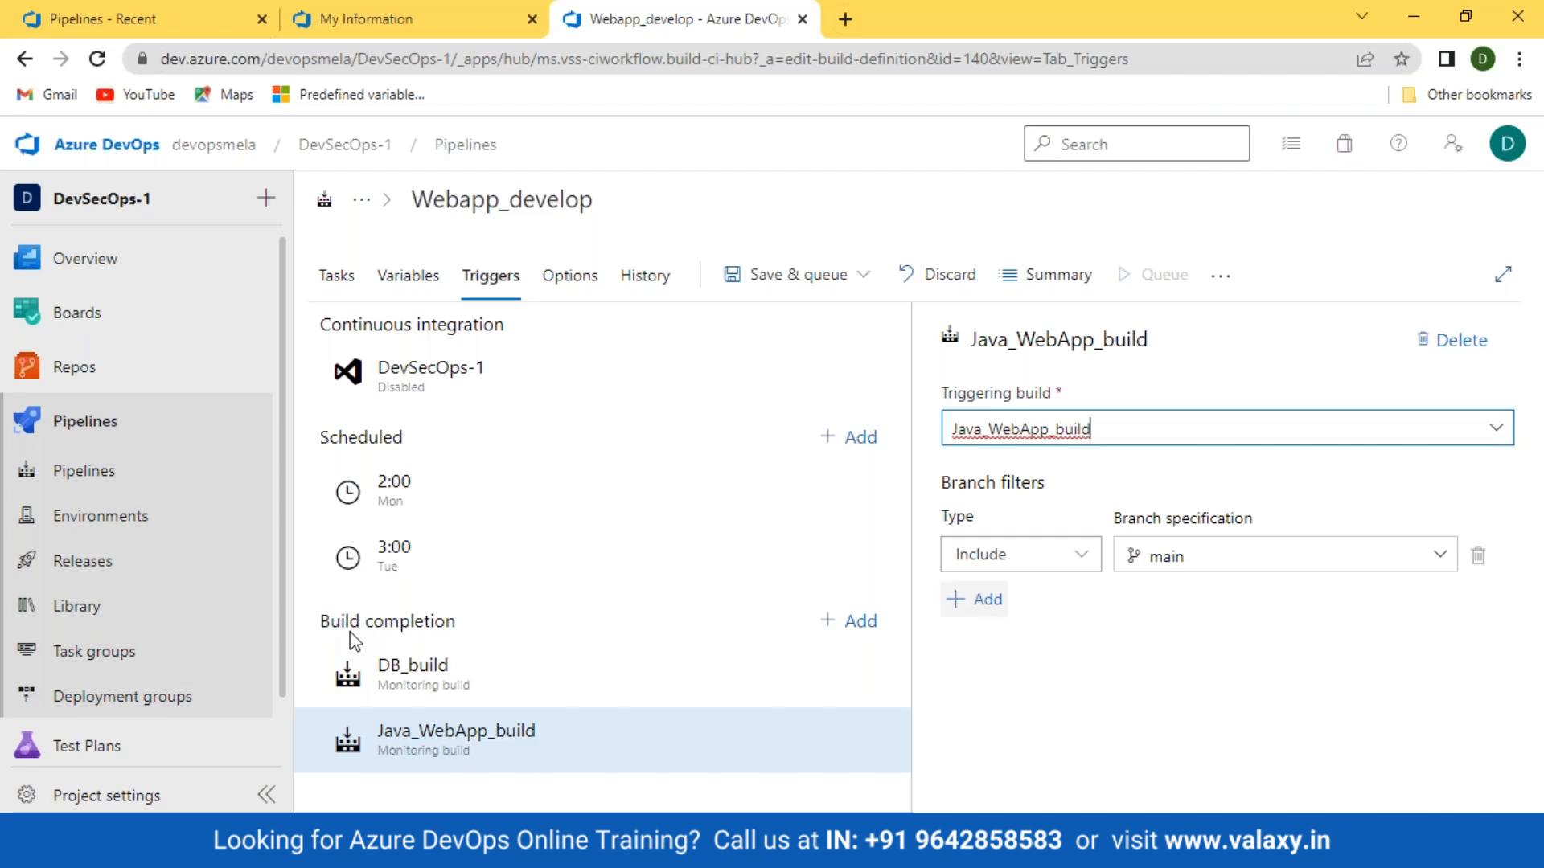
# Step: Leave the Webapp_develop editor without saving the triggers and return to the previous pipelines page
pyautogui.click(66, 565)
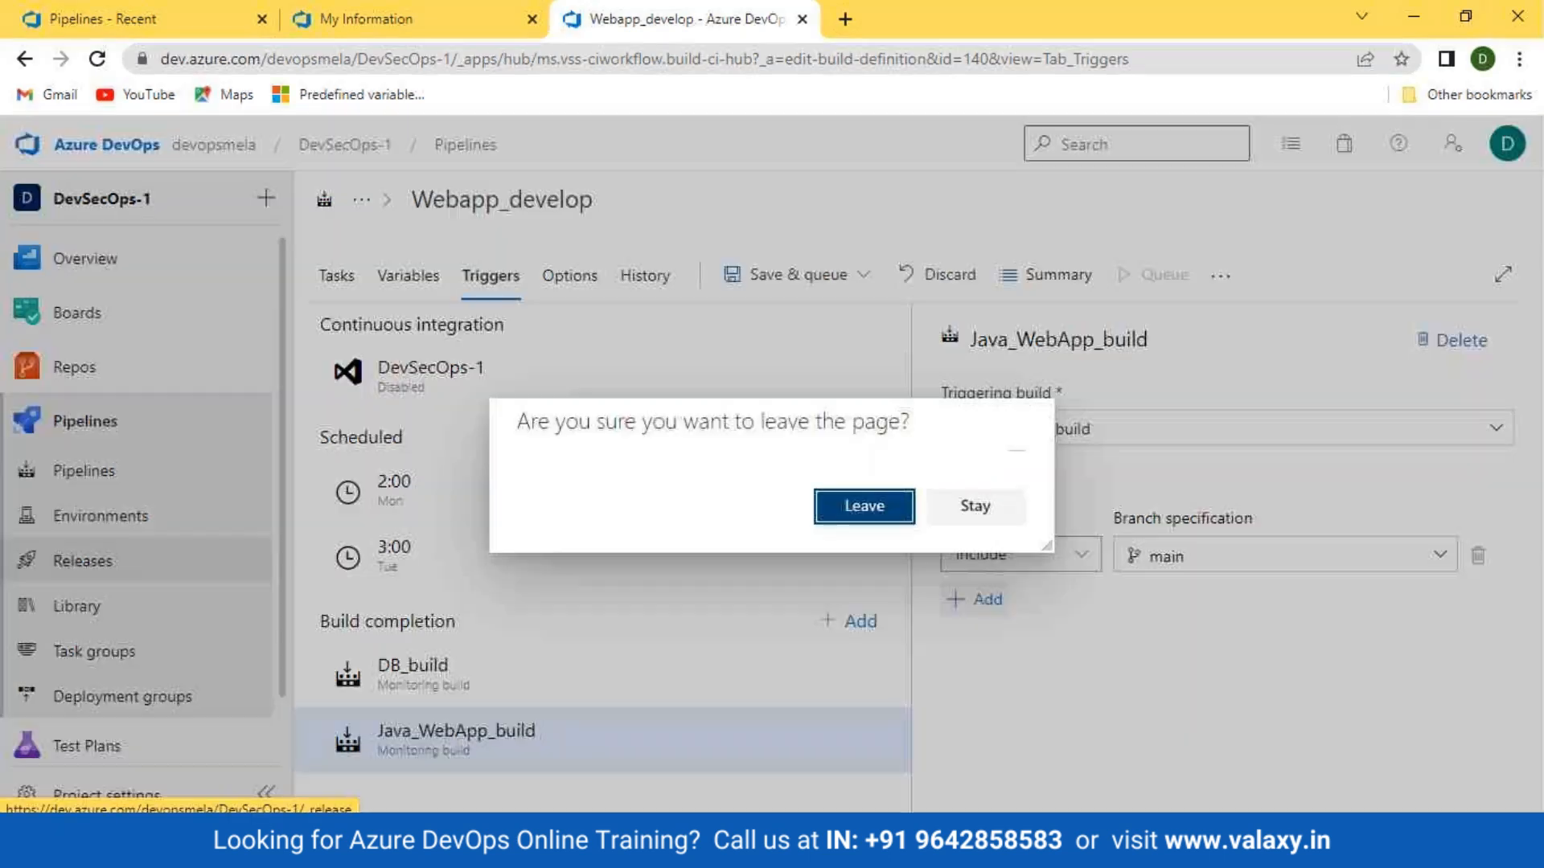
pyautogui.click(864, 531)
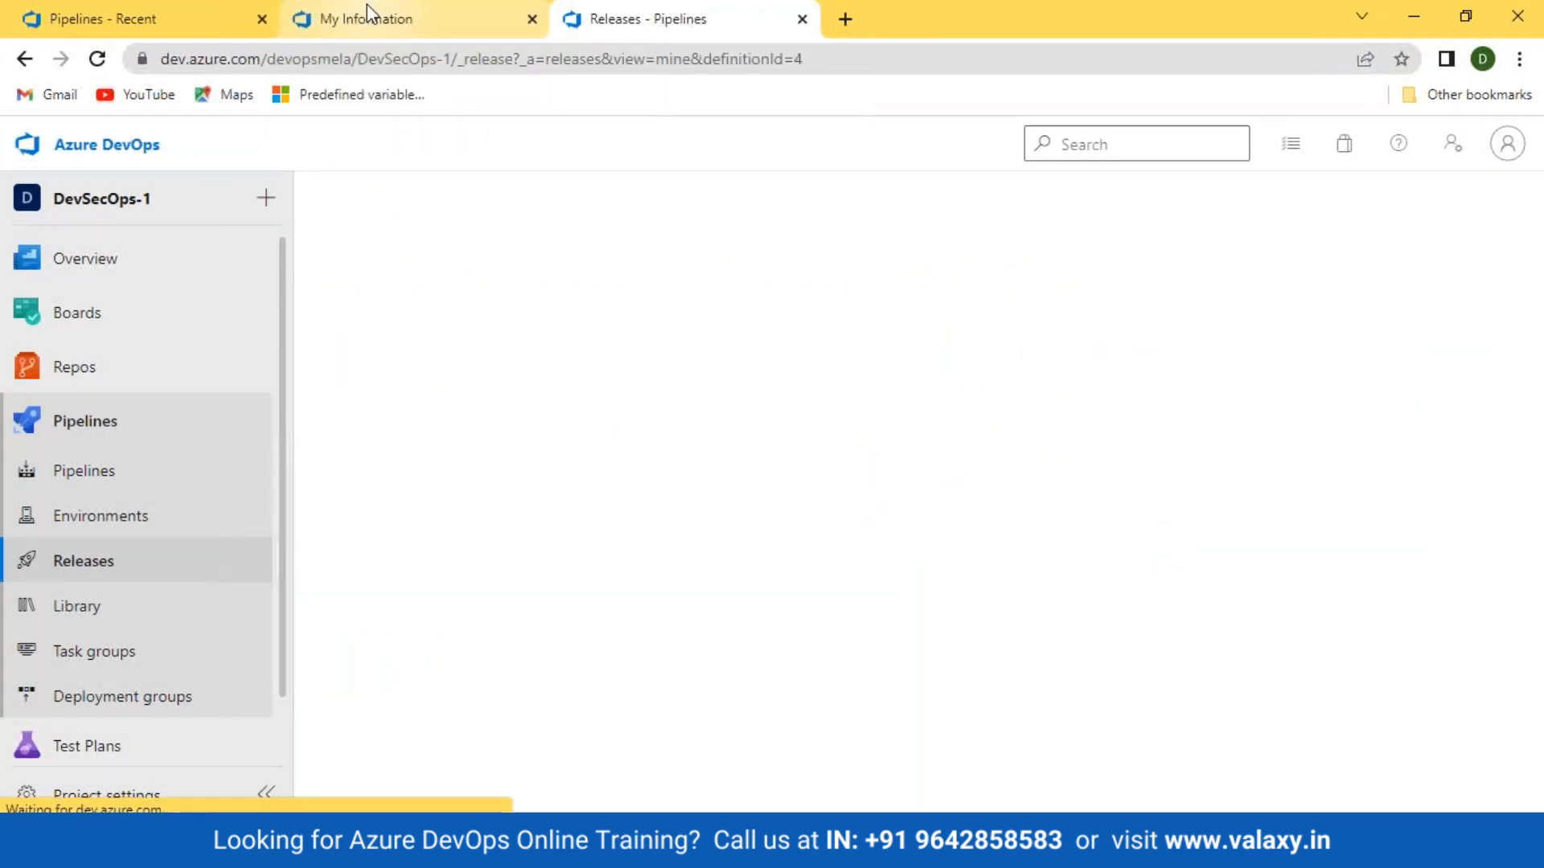
pyautogui.moveTo(378, 17); pyautogui.dragTo(595, 218)
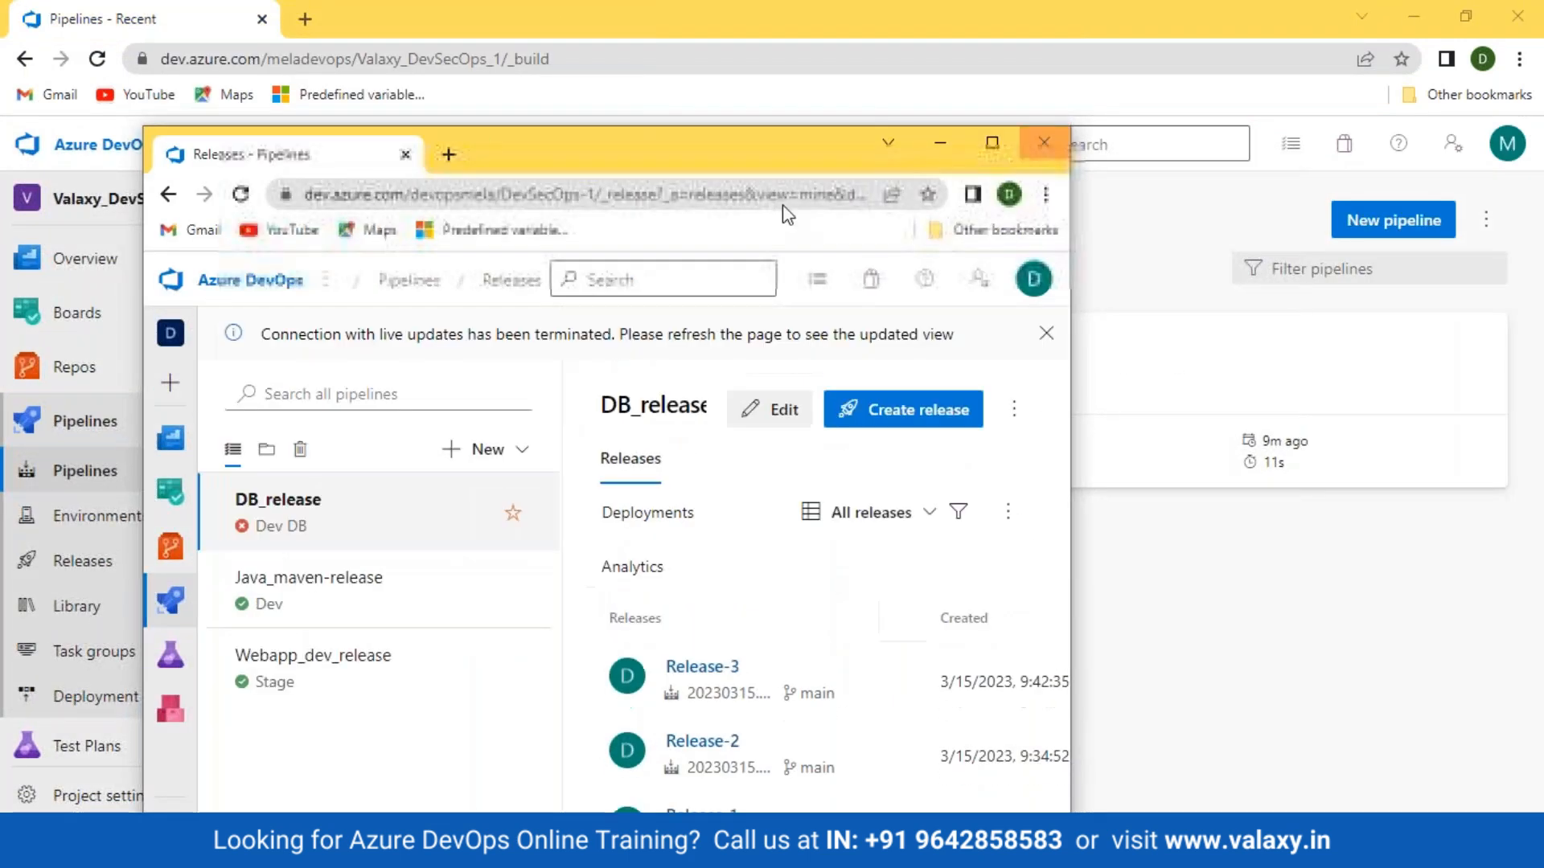
pyautogui.click(24, 59)
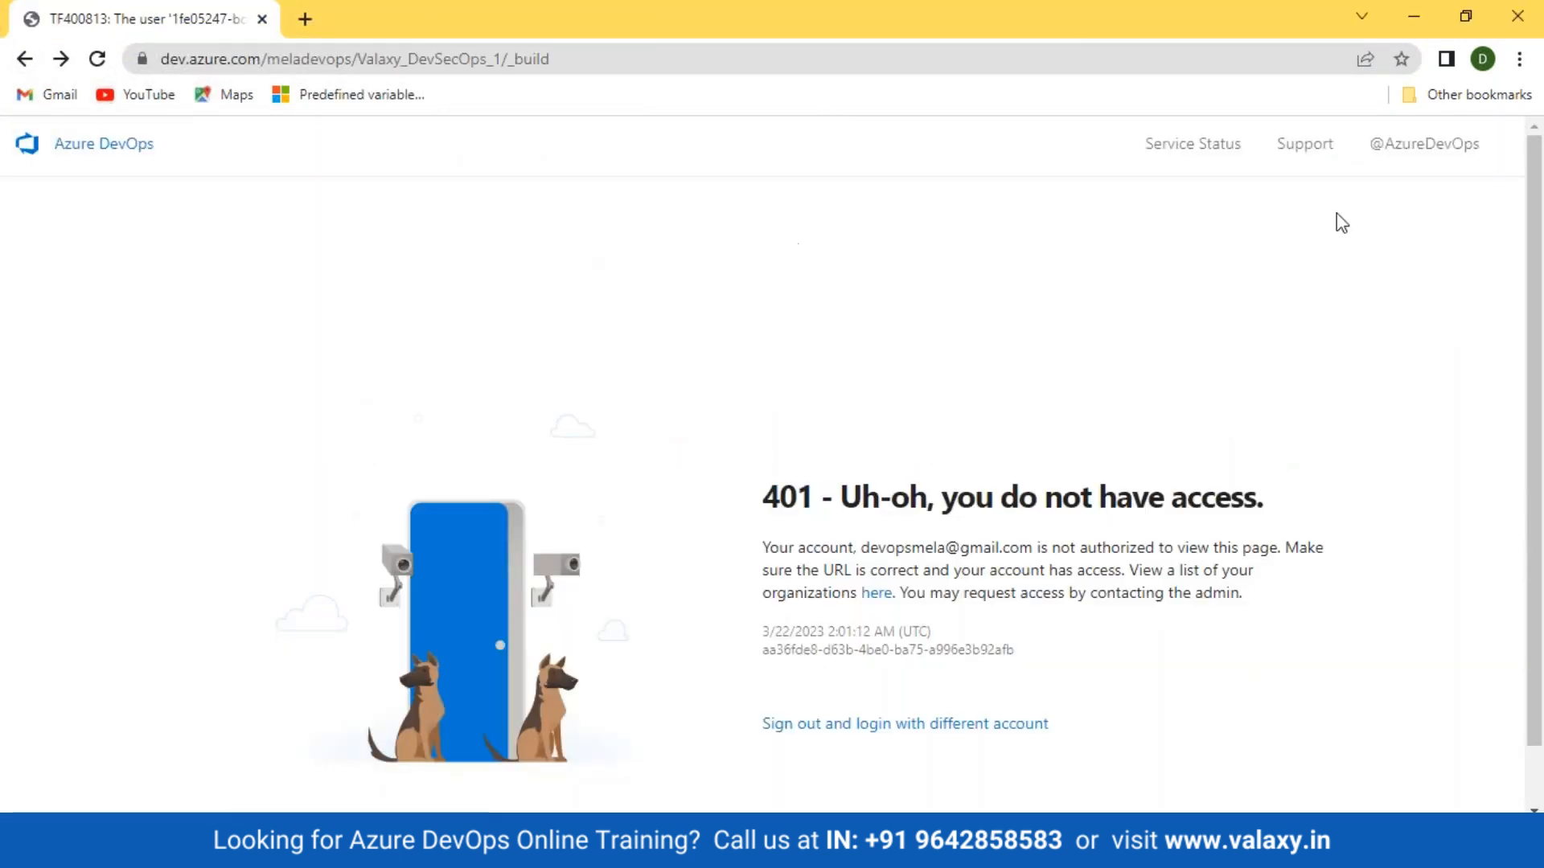
# Step: Go to the other organisation, switch accounts with the saved password, and open Valaxy_DevSecOps_1 in a new tab
pyautogui.moveTo(270, 60); pyautogui.dragTo(648, 61)
pyautogui.write('d')
pyautogui.press('Return')
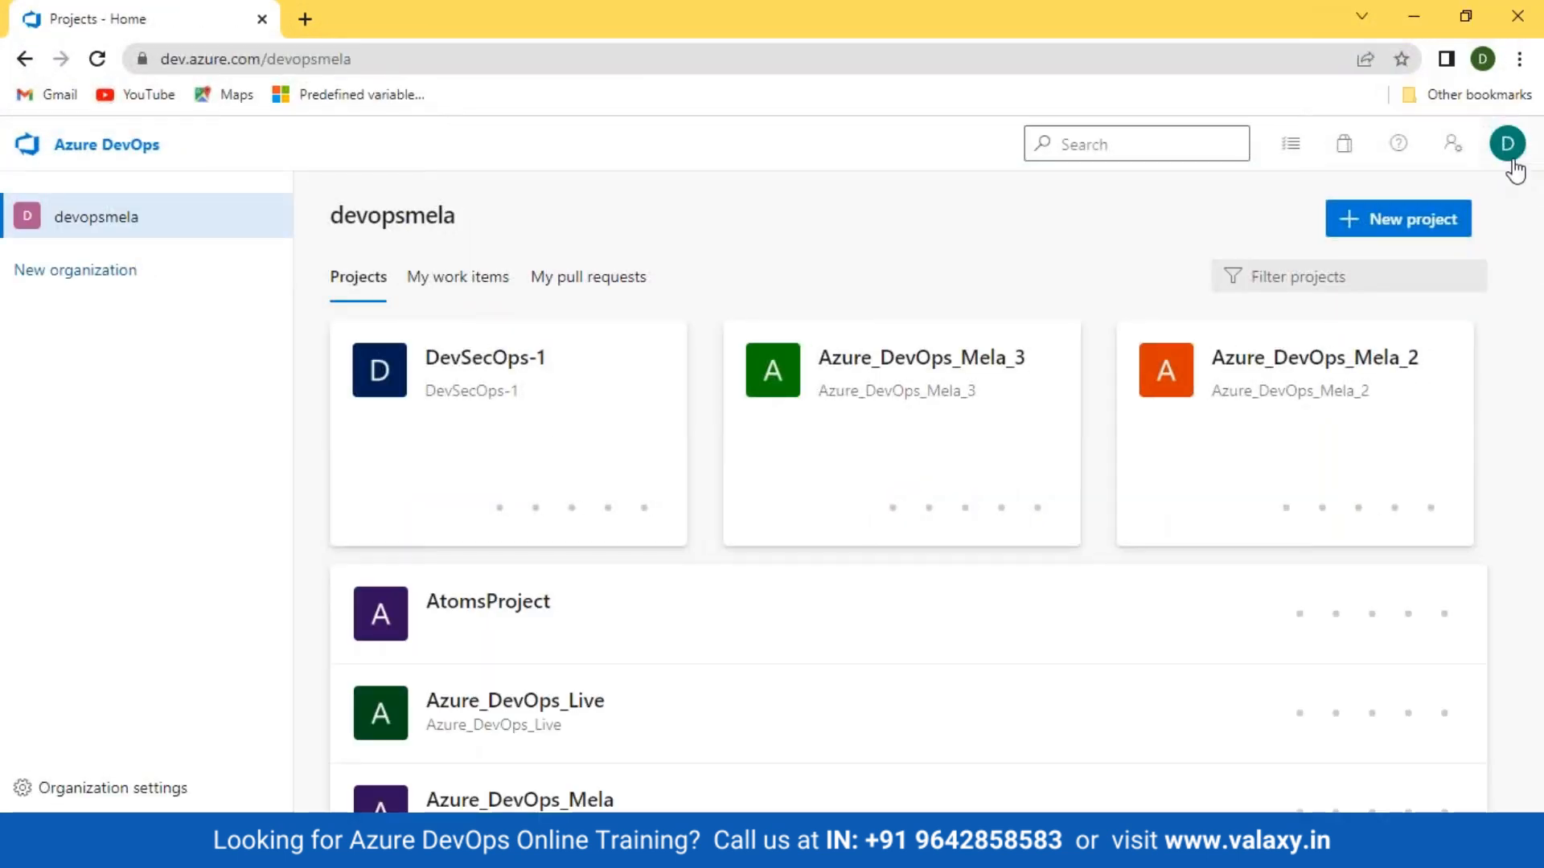
pyautogui.click(1509, 145)
pyautogui.click(1296, 410)
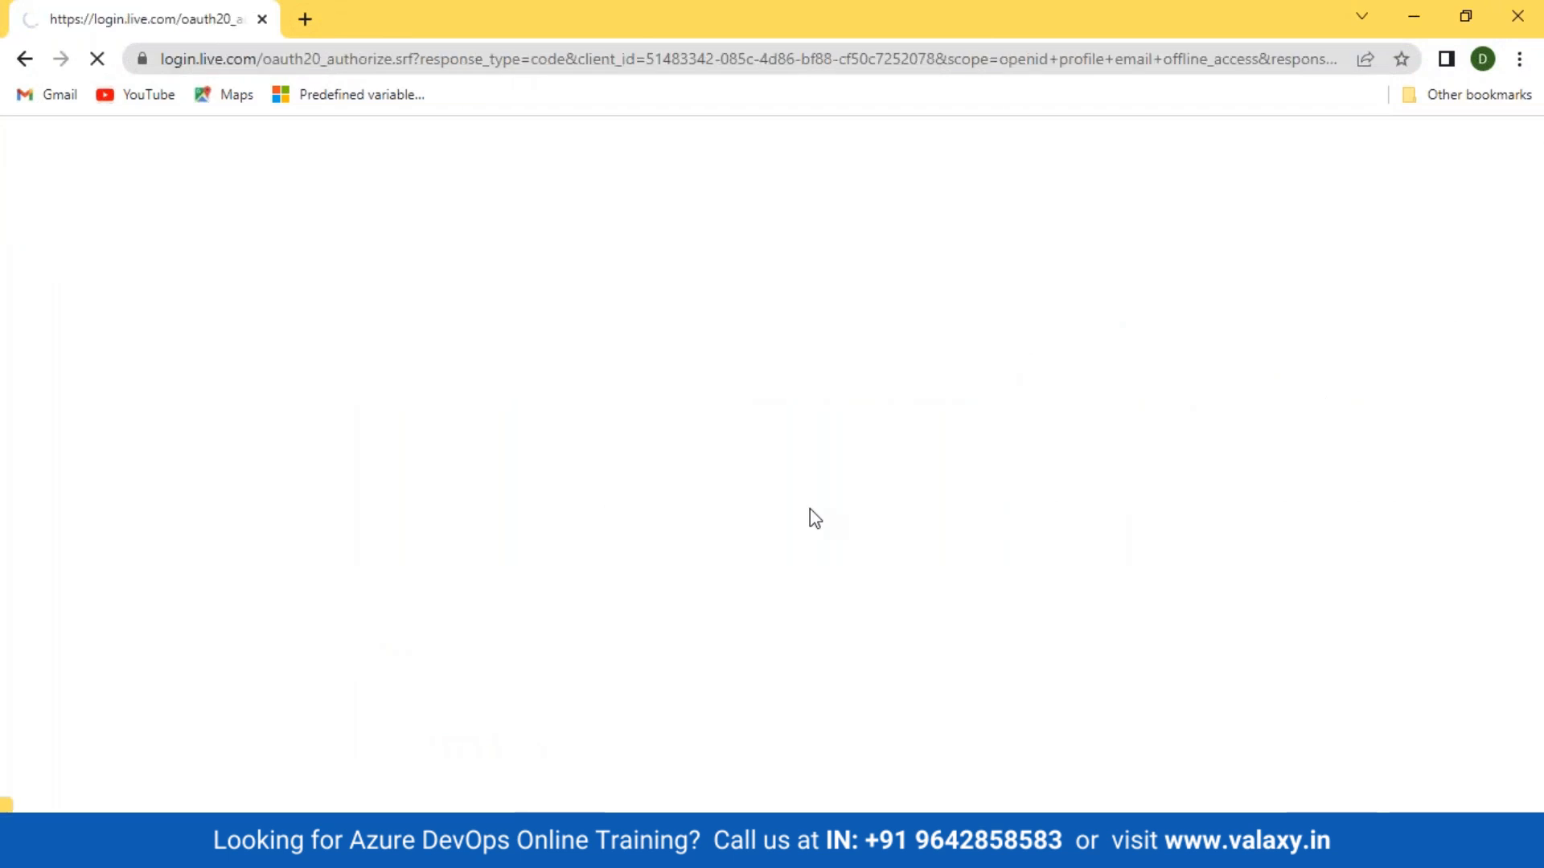
pyautogui.click(879, 646)
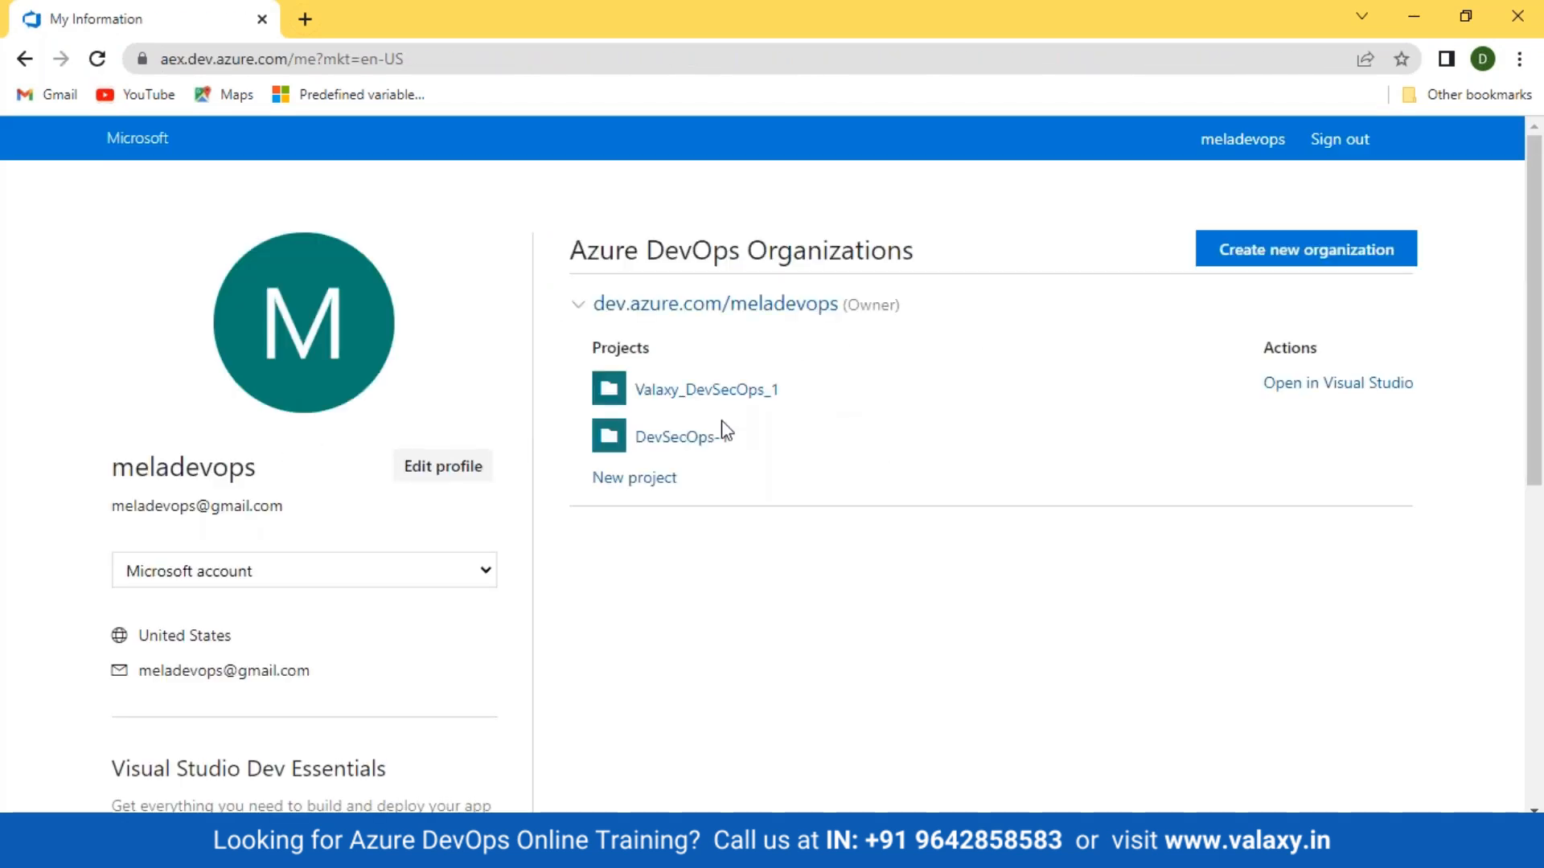
pyautogui.click(687, 390)
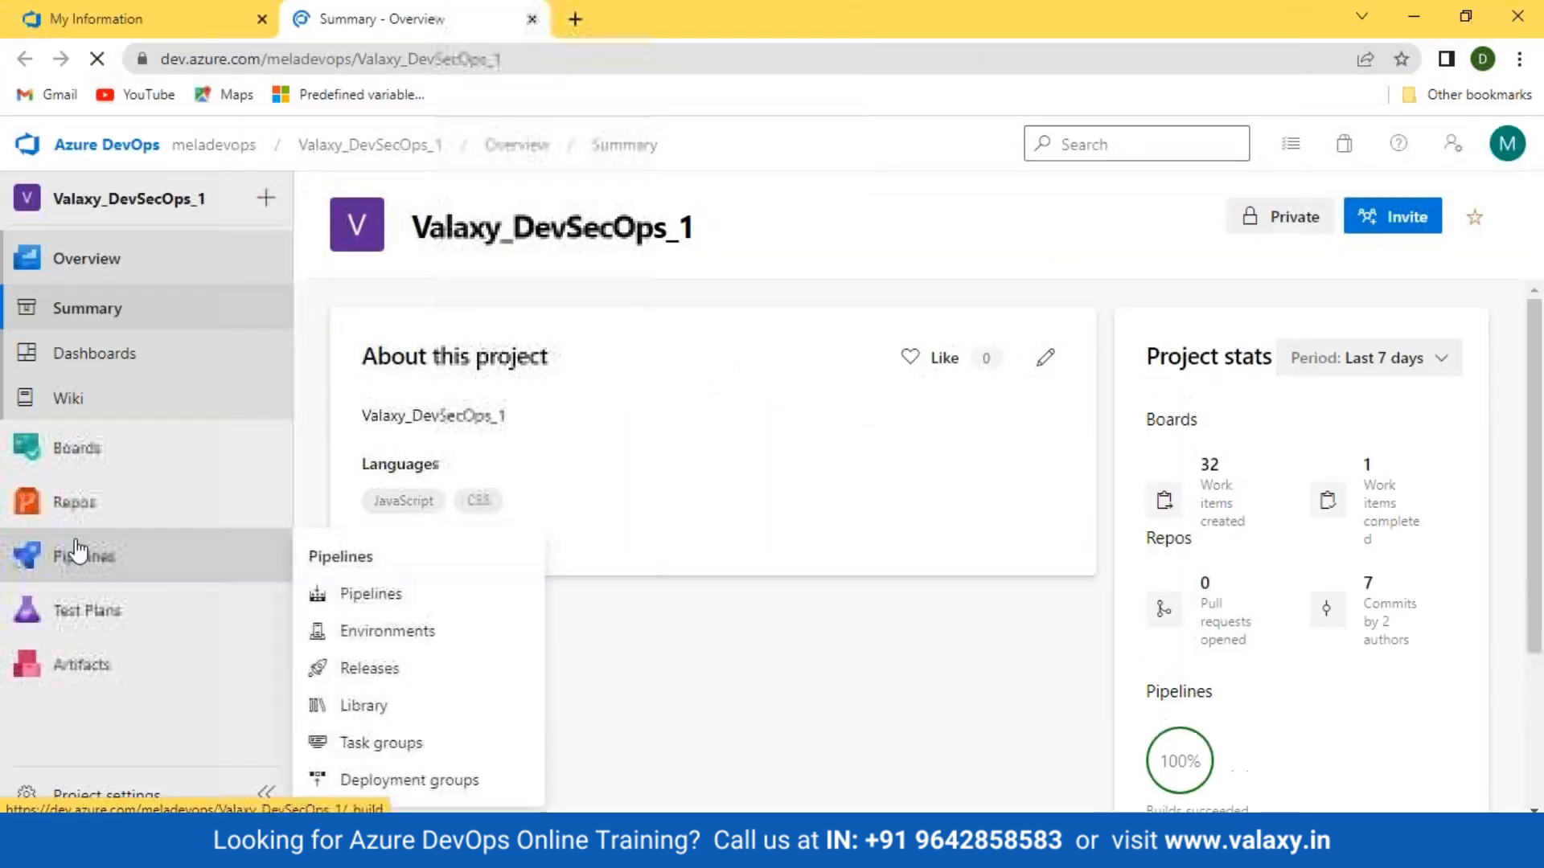
# Step: Edit DevSecOps_App-build and review its Triggers, Variables and Options tabs, including the $(date:yyyyMMdd)$(rev:r) number format
pyautogui.click(65, 567)
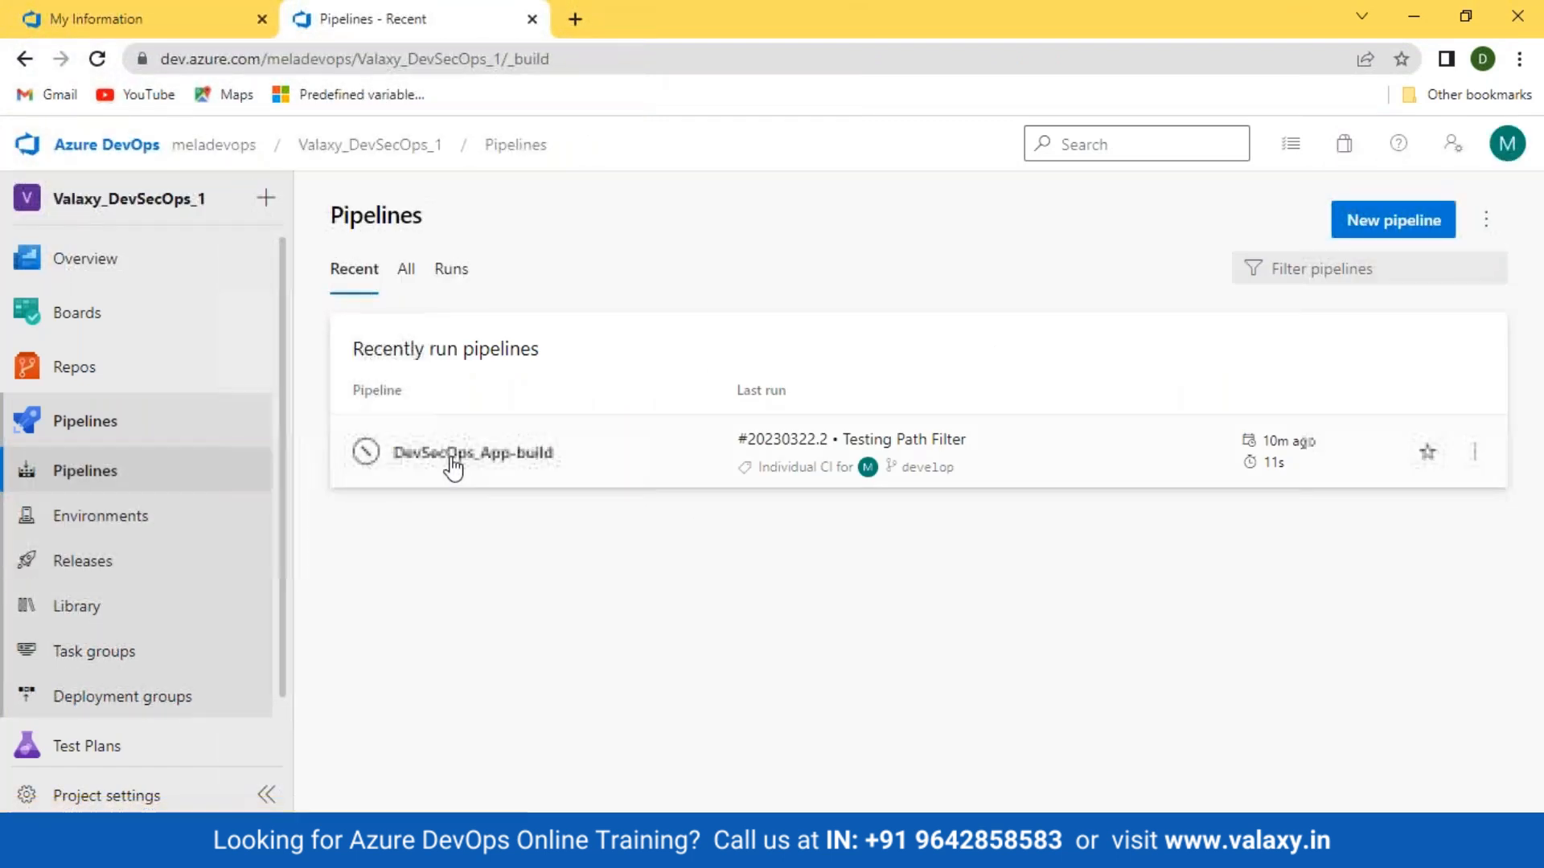
pyautogui.click(421, 457)
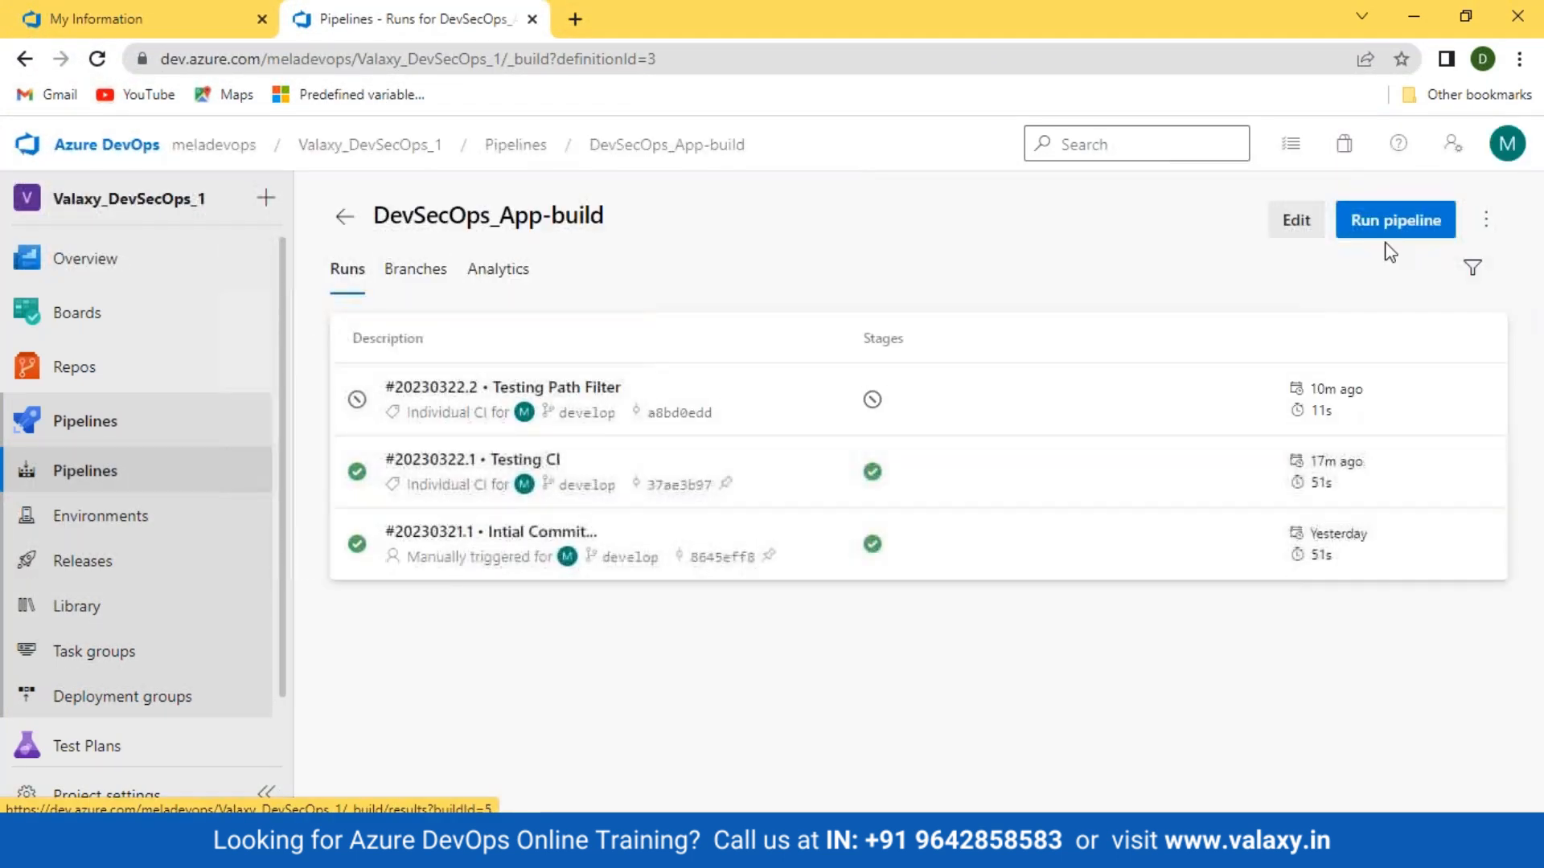
pyautogui.click(1295, 223)
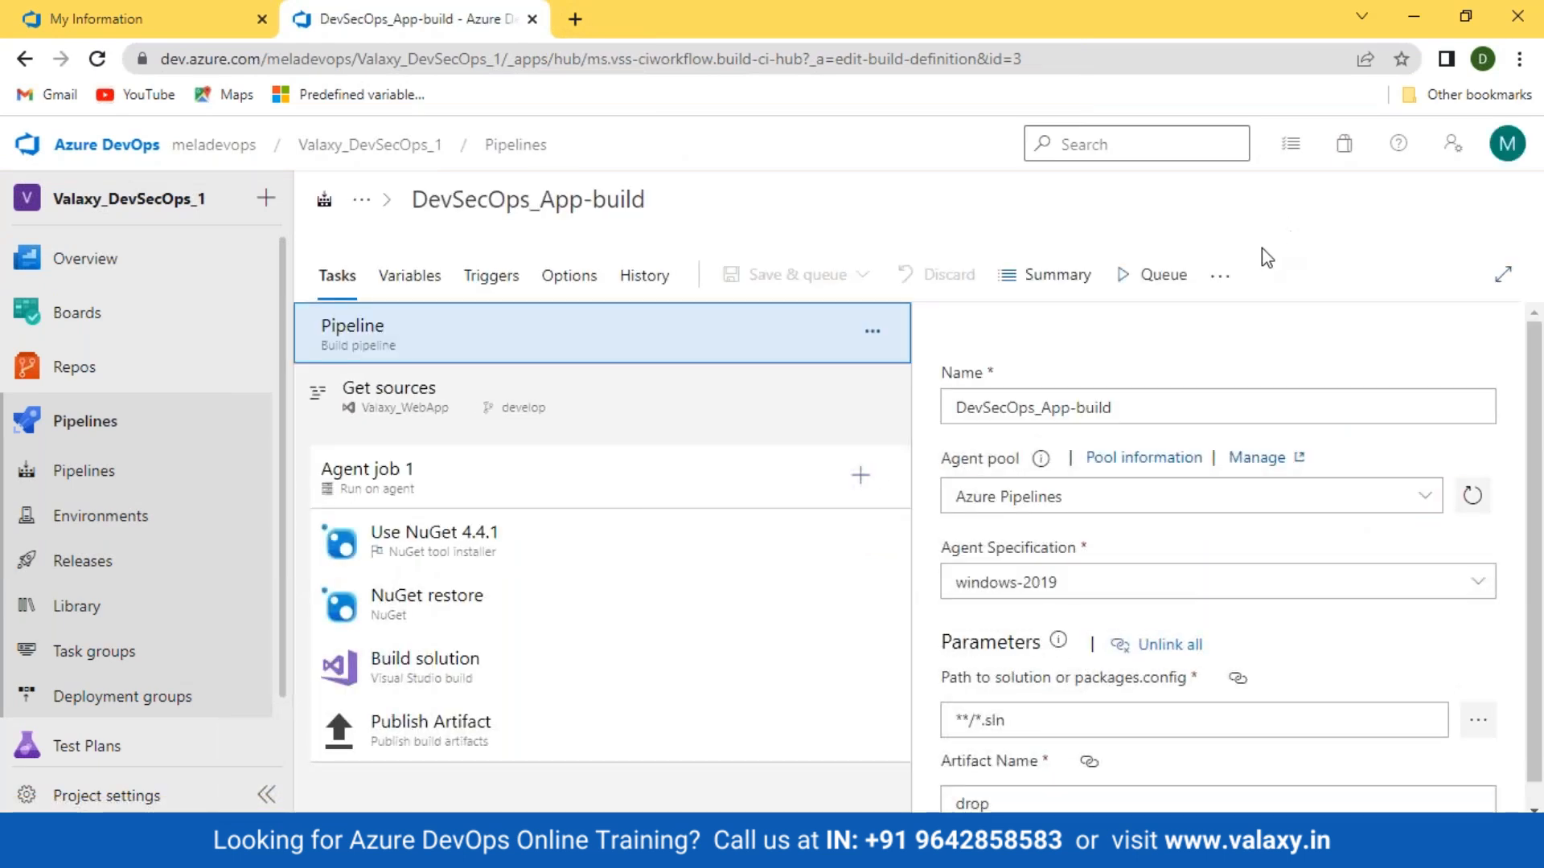
pyautogui.click(491, 277)
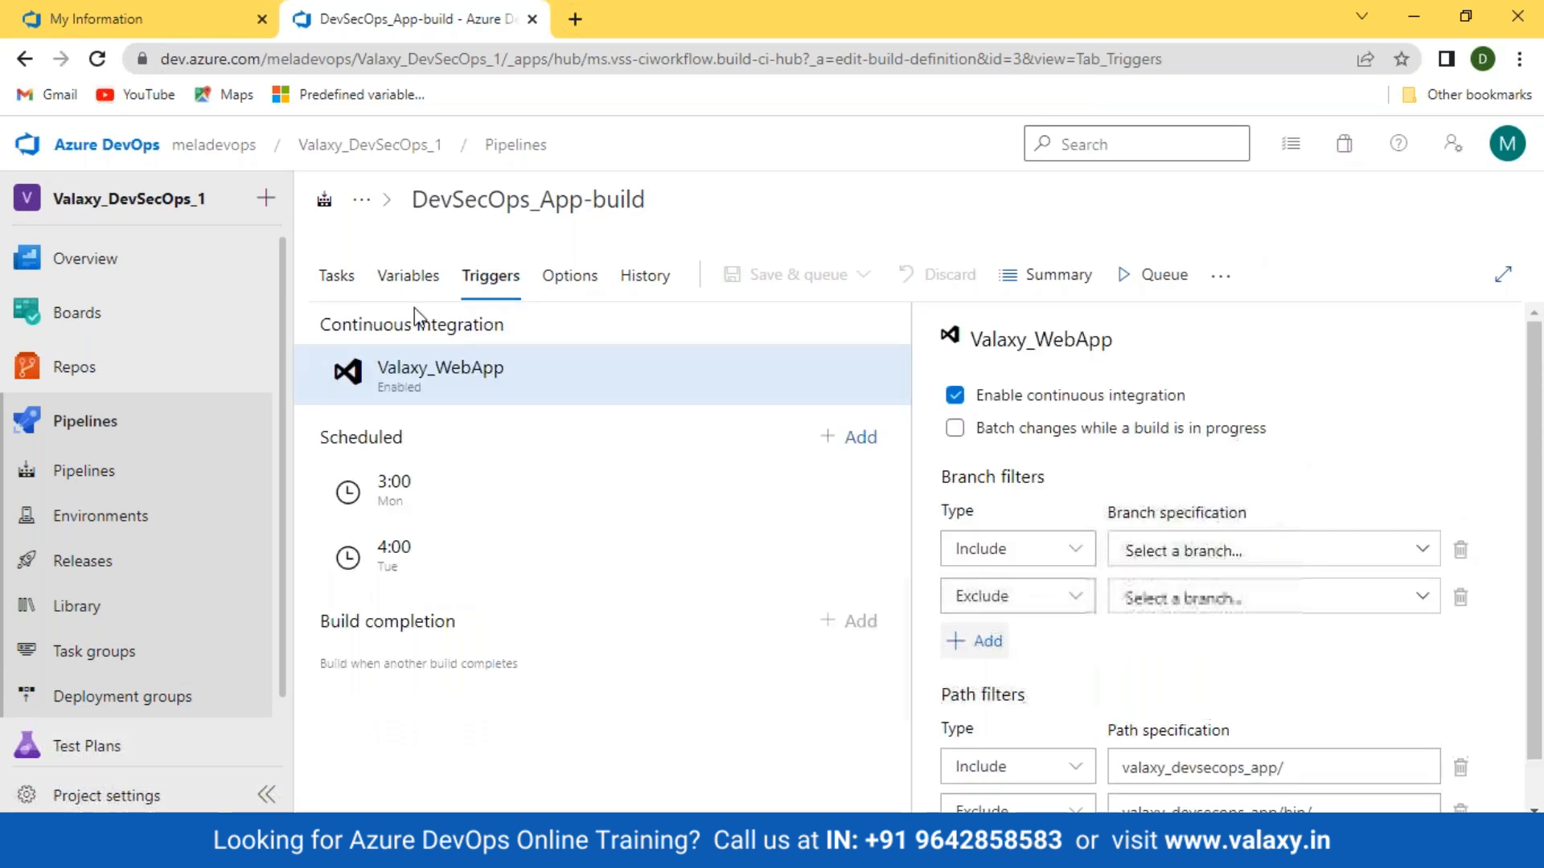
pyautogui.click(410, 277)
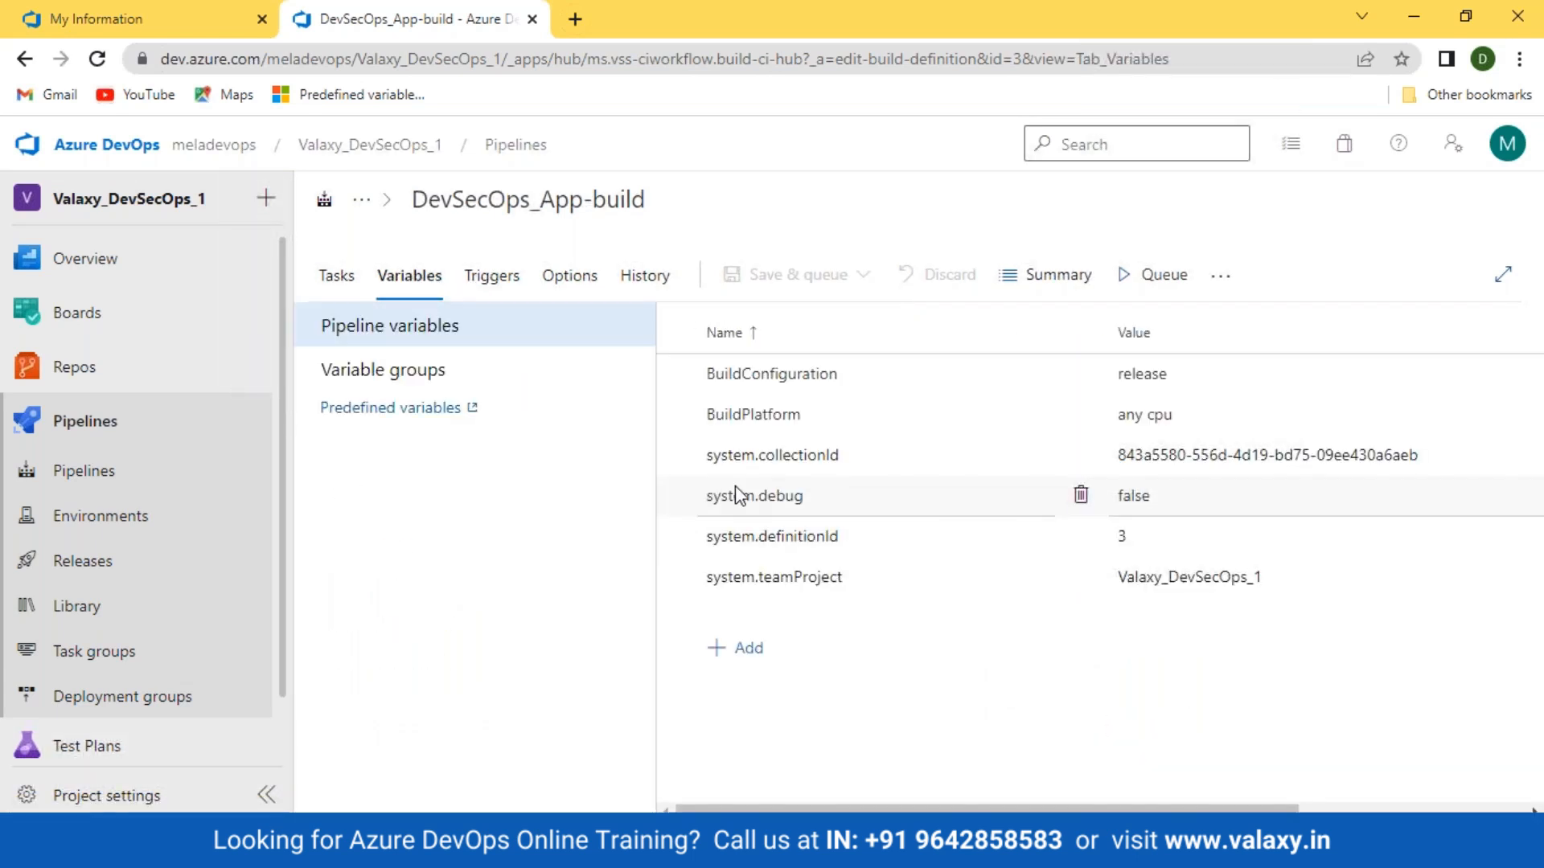
pyautogui.click(560, 279)
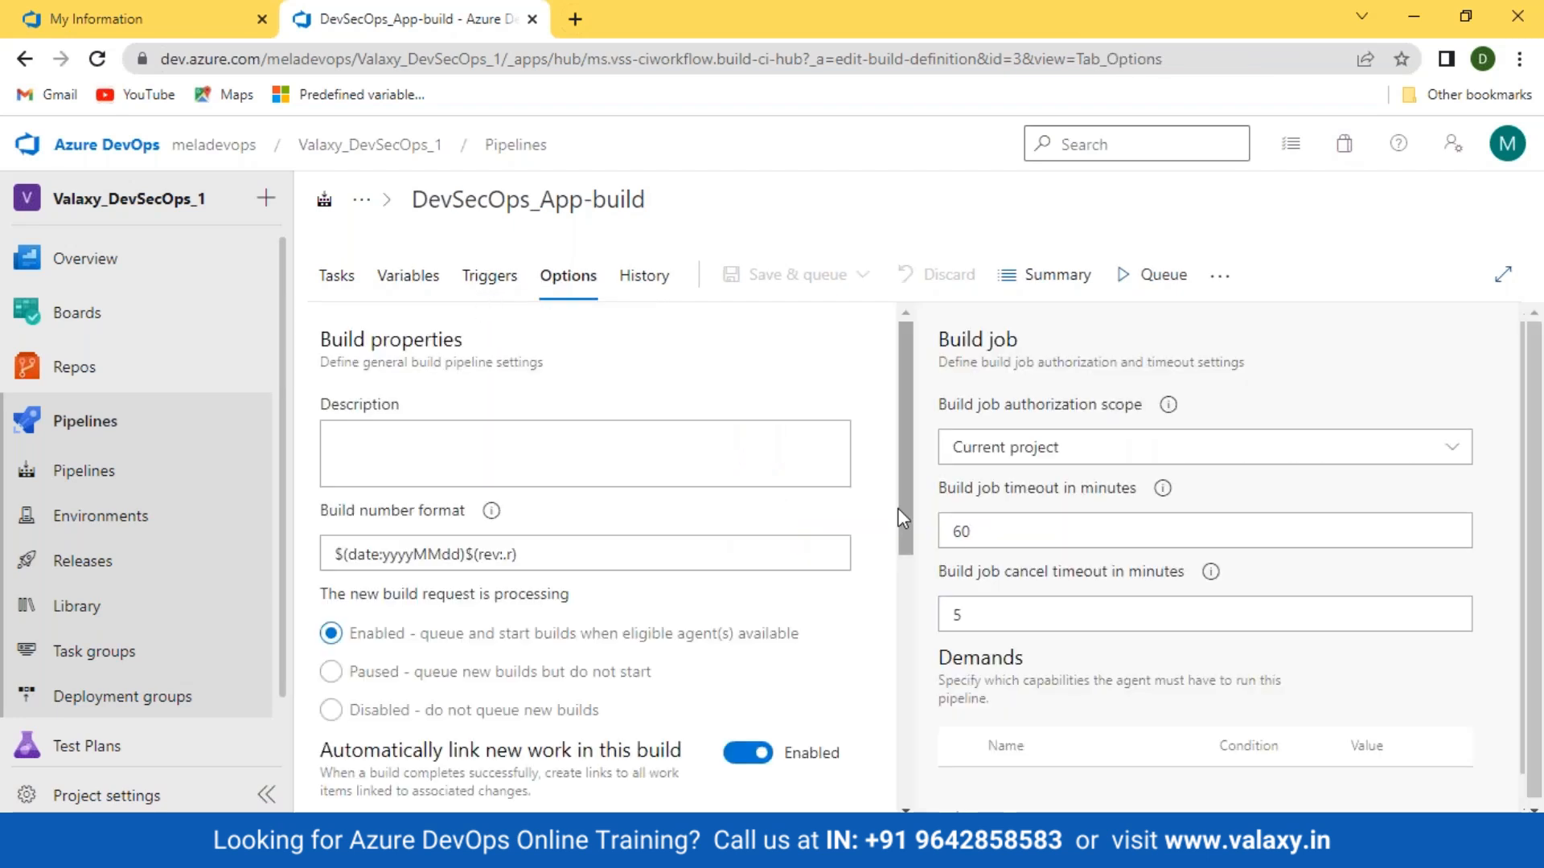
# Step: Open the Pipelines page in a new tab and show DevSecOps_App-build's runs there
pyautogui.moveTo(572, 558); pyautogui.dragTo(325, 540)
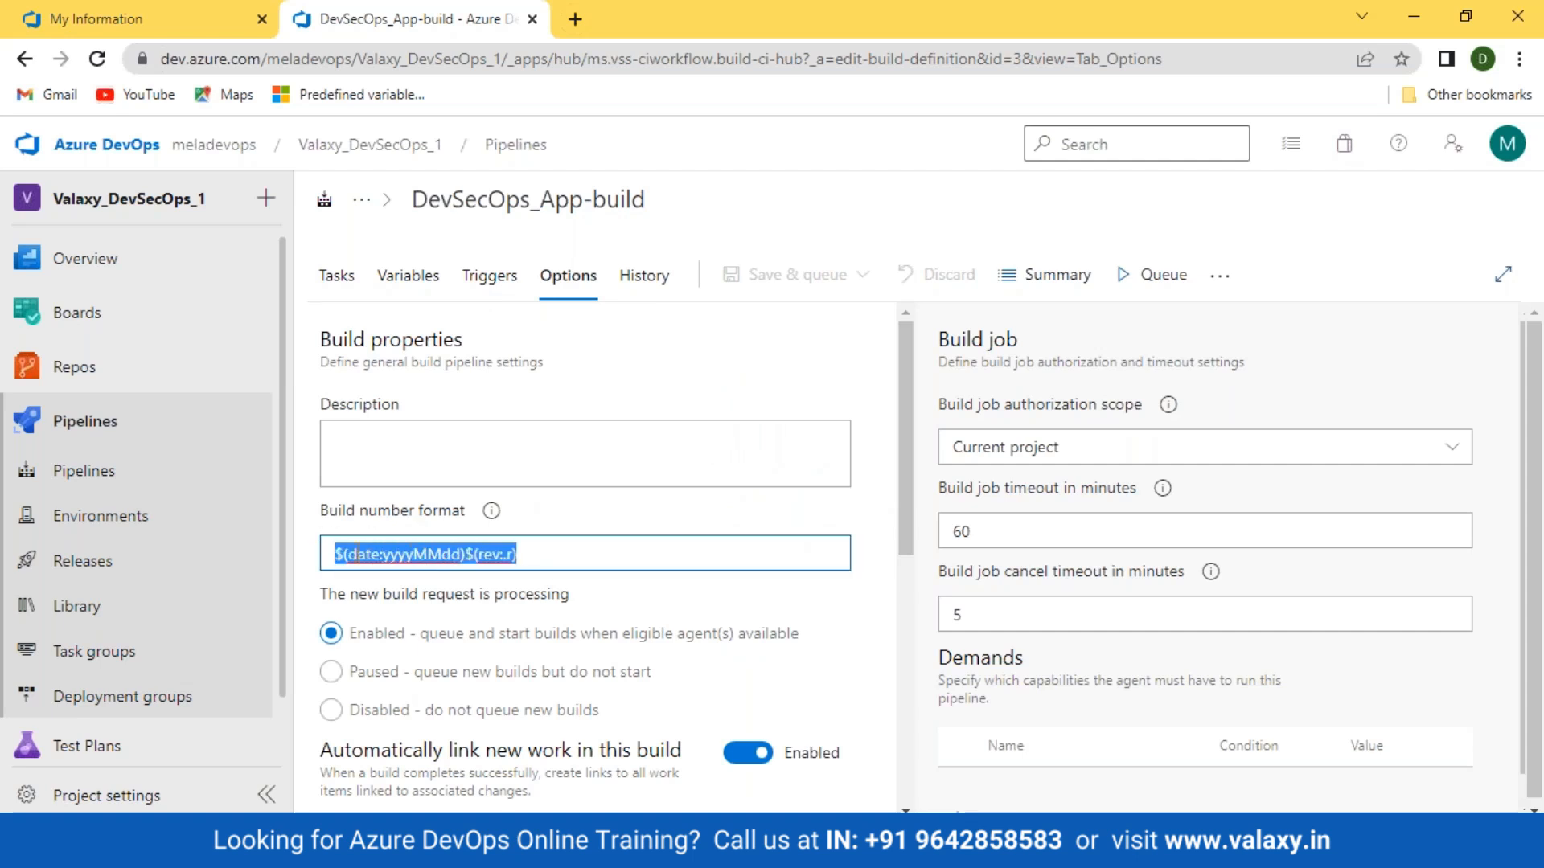
pyautogui.rightClick(64, 474)
pyautogui.click(200, 497)
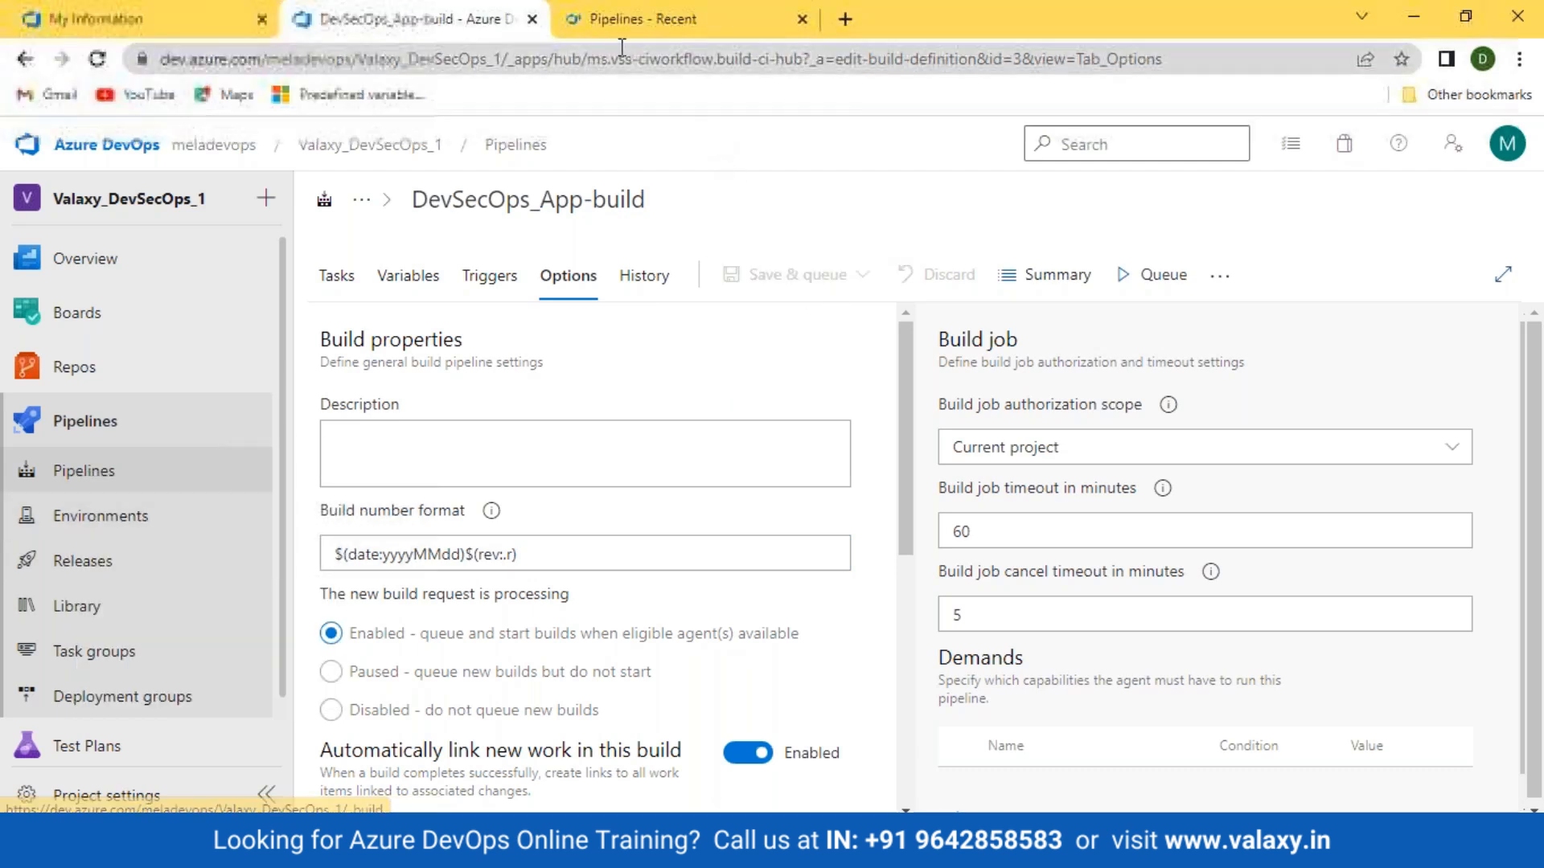
pyautogui.click(592, 37)
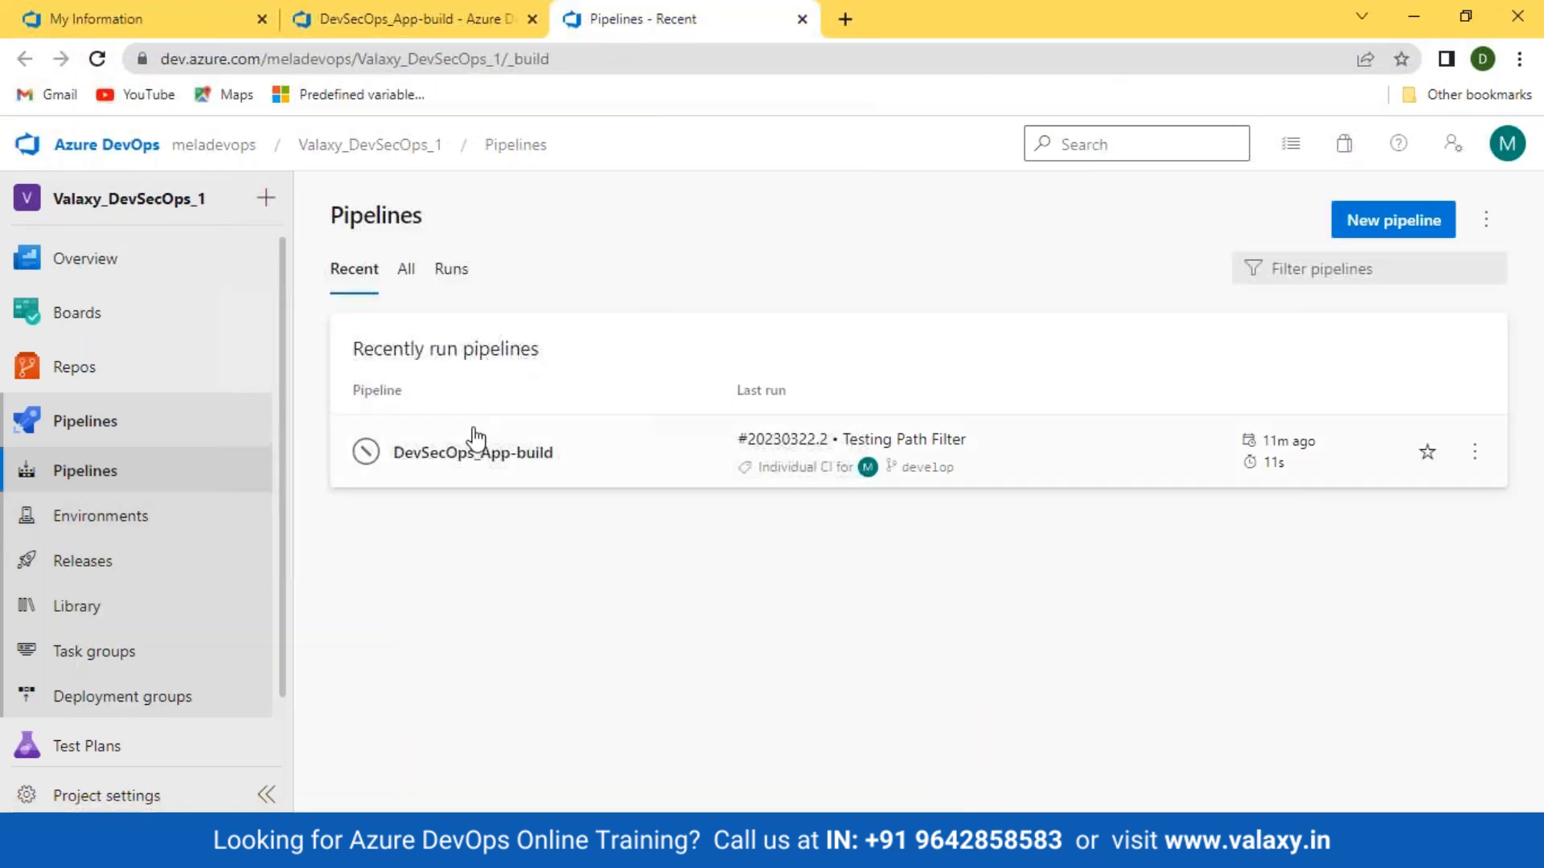
pyautogui.click(472, 457)
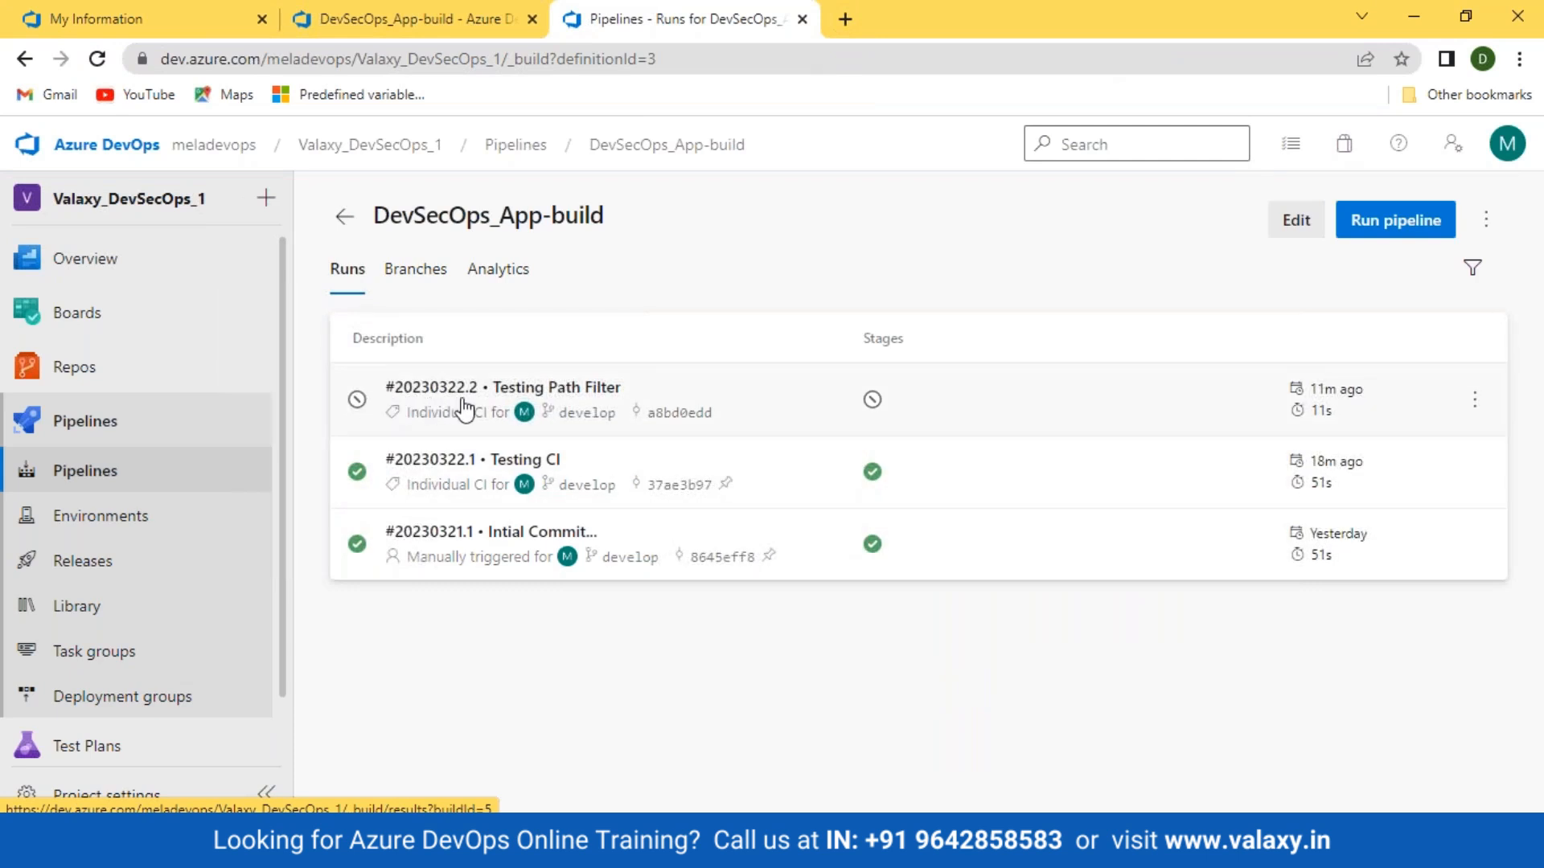
# Step: Back on the Options tab, review the build number format, authorization scope and job timeout settings
pyautogui.click(403, 18)
pyautogui.moveTo(540, 557); pyautogui.dragTo(313, 555)
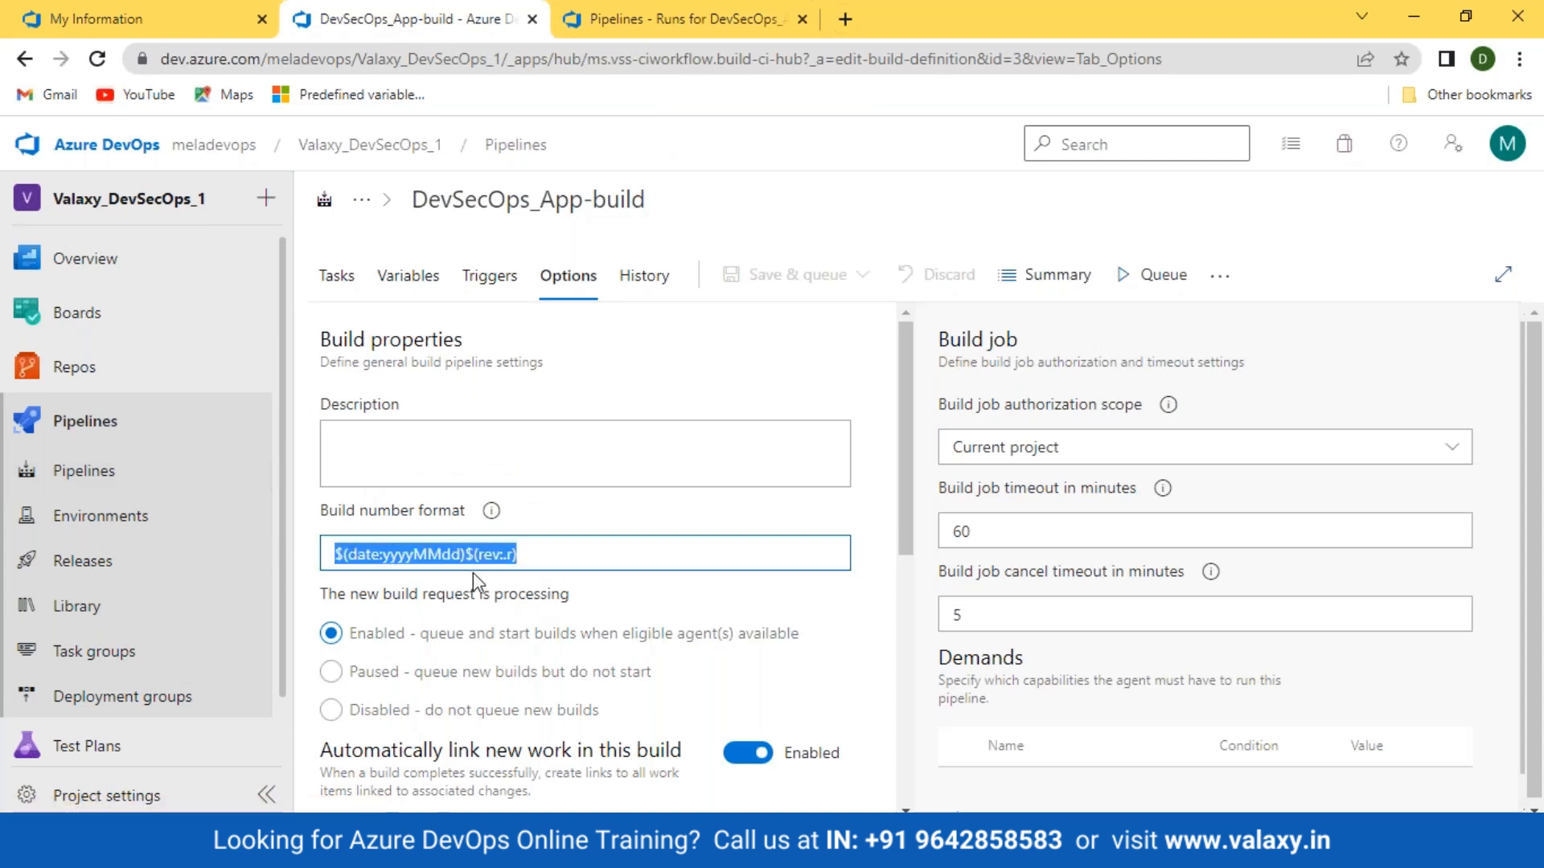
pyautogui.scroll(-2, 473, 573)
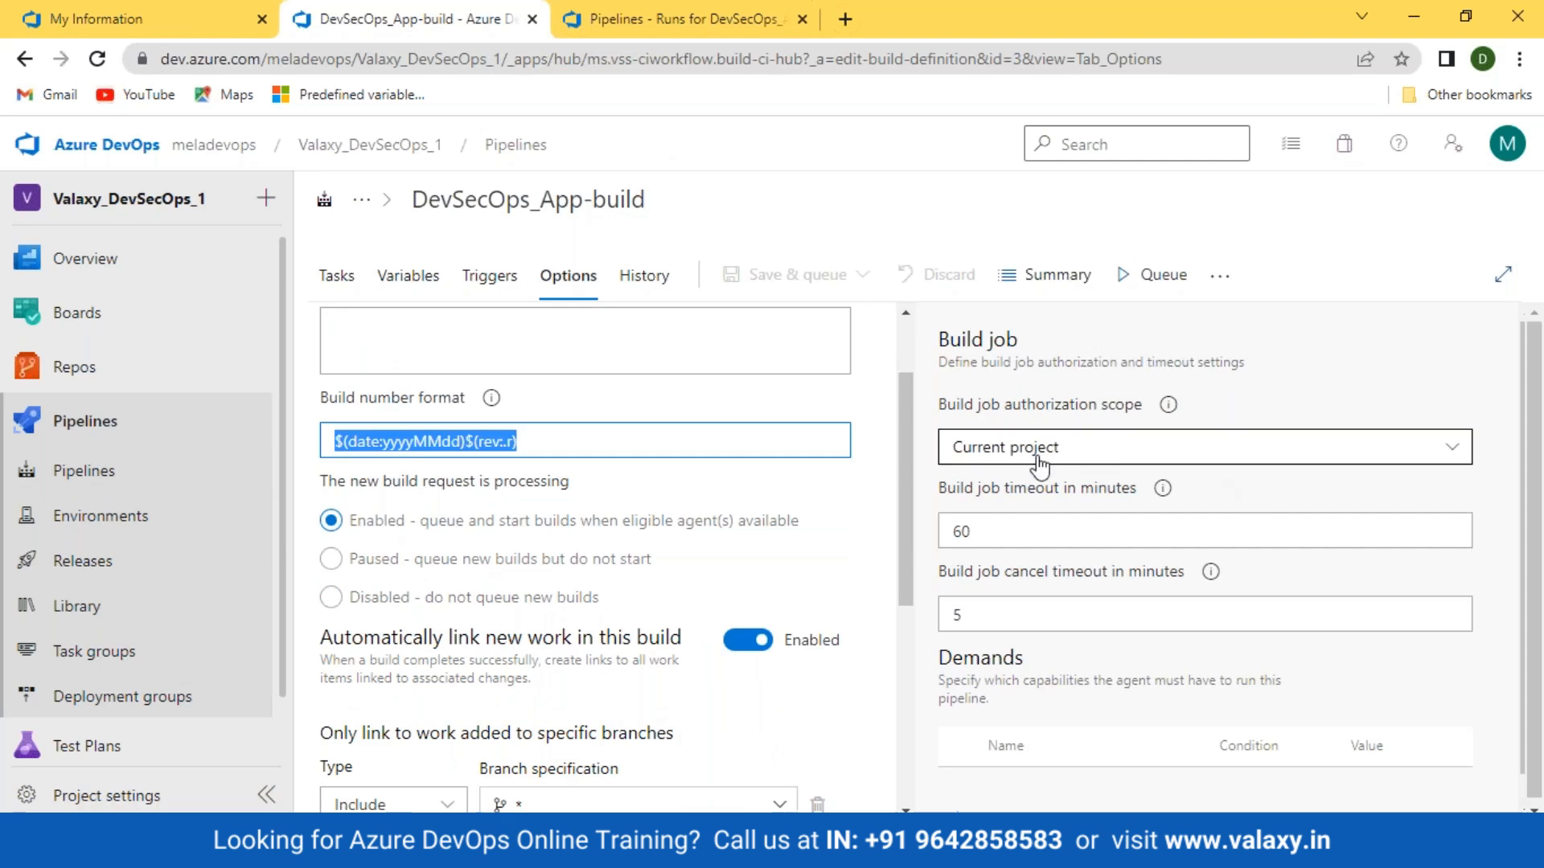
pyautogui.scroll(-3, 663, 591)
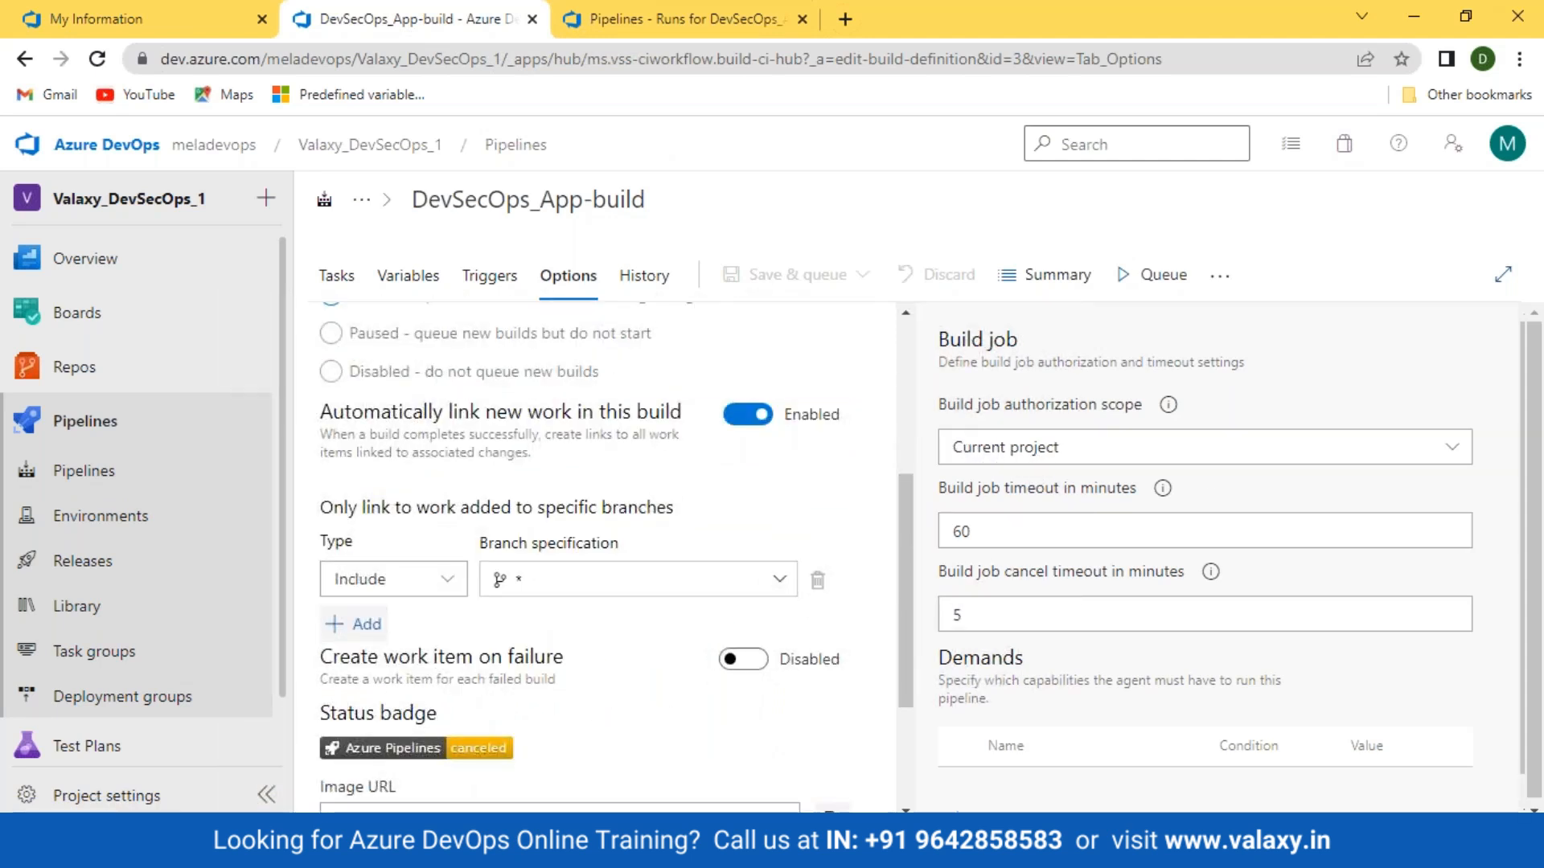
pyautogui.moveTo(933, 412); pyautogui.dragTo(1139, 409)
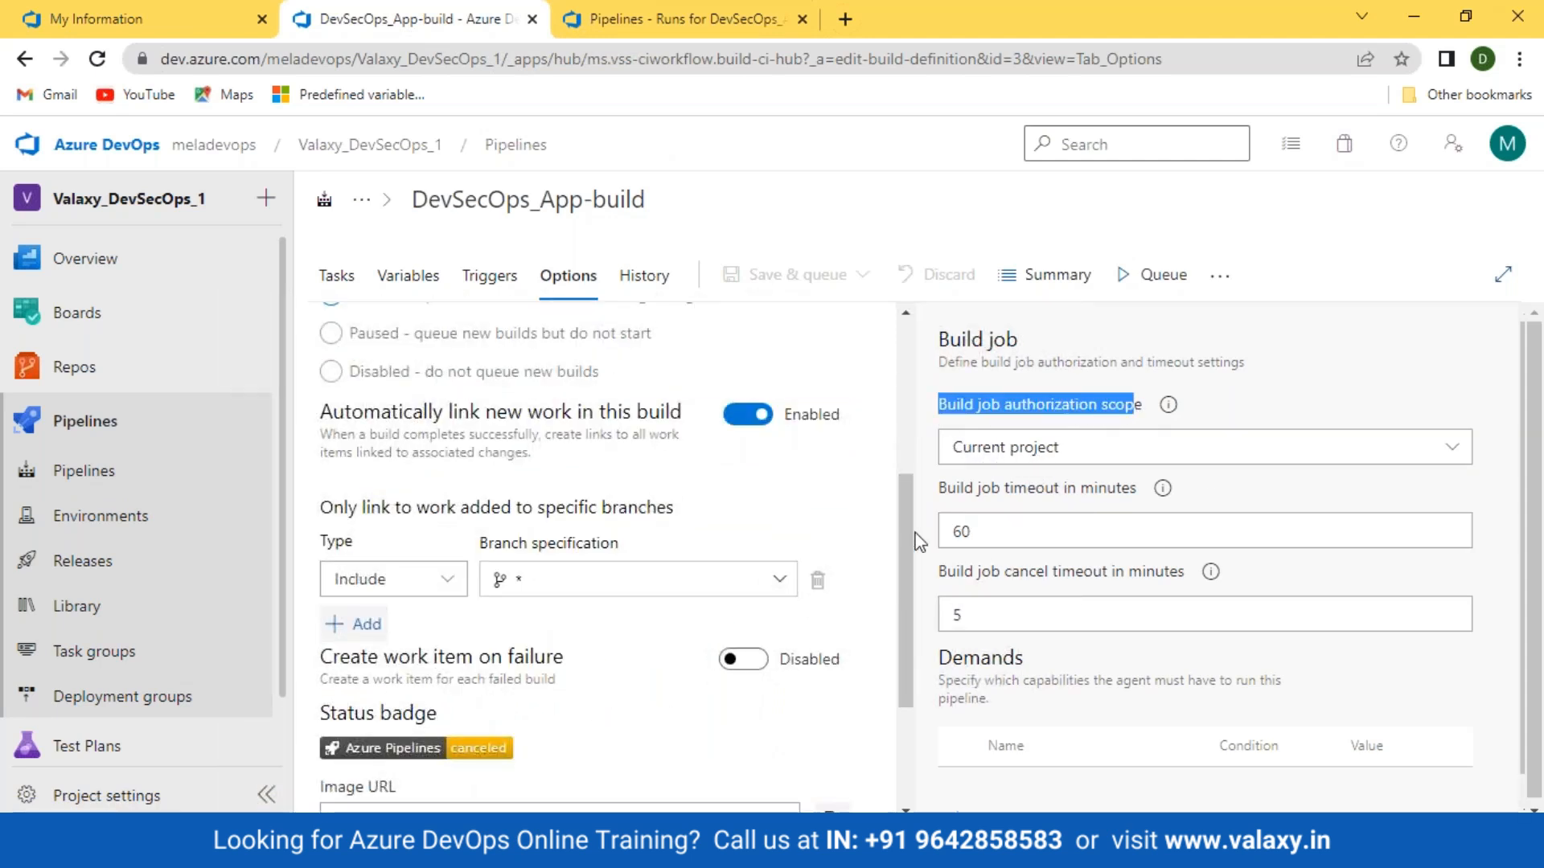
pyautogui.moveTo(955, 489); pyautogui.dragTo(1108, 489)
pyautogui.moveTo(937, 573); pyautogui.dragTo(1214, 571)
# Step: Scroll to the Status badge section and select the badge's image URL
pyautogui.scroll(-1, 1206, 572)
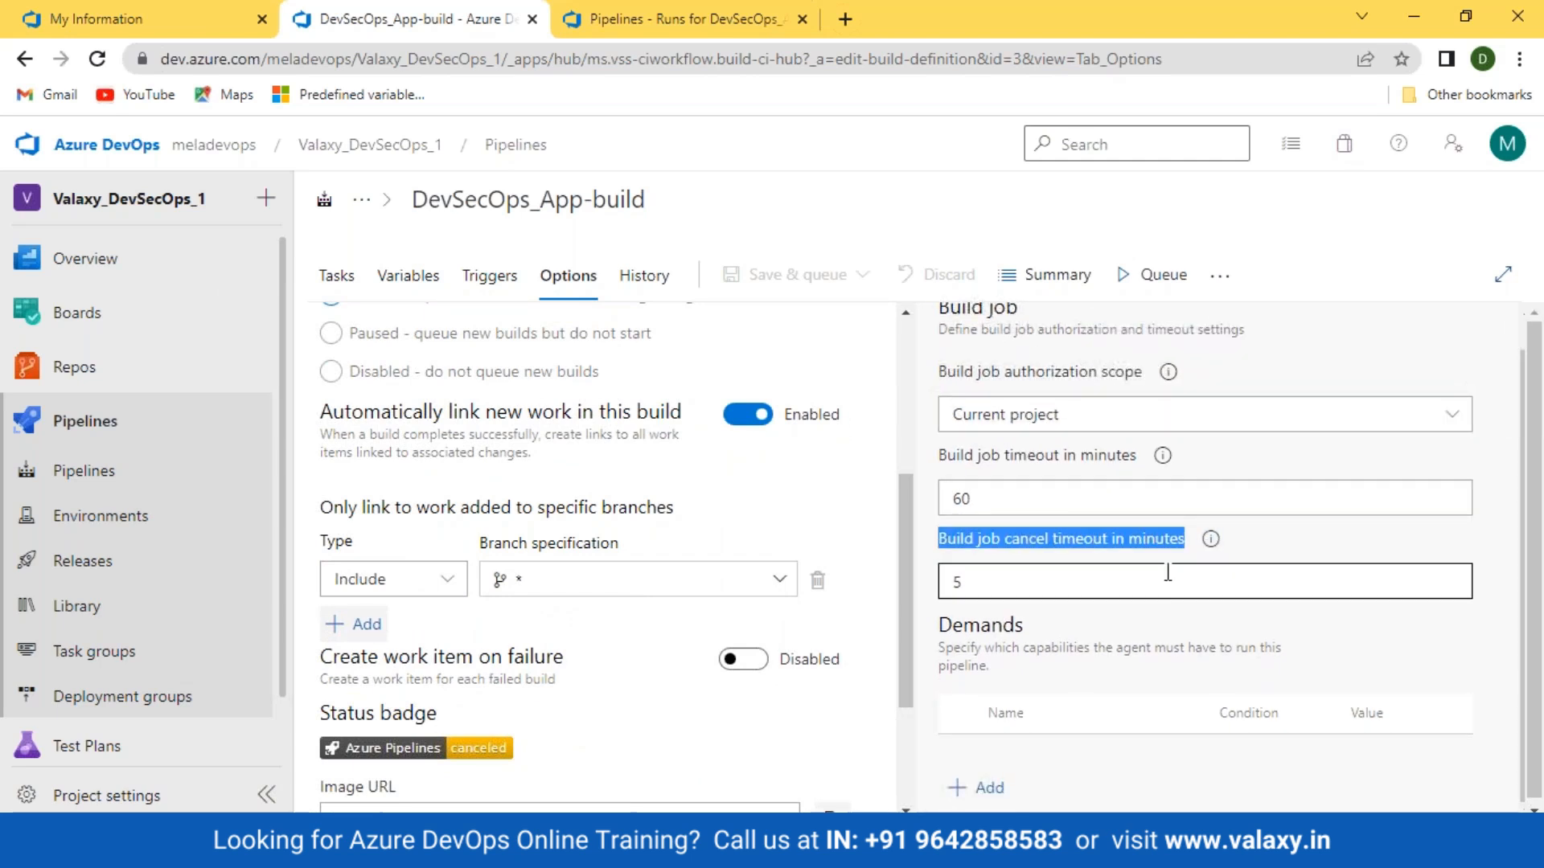
pyautogui.scroll(-3, 595, 422)
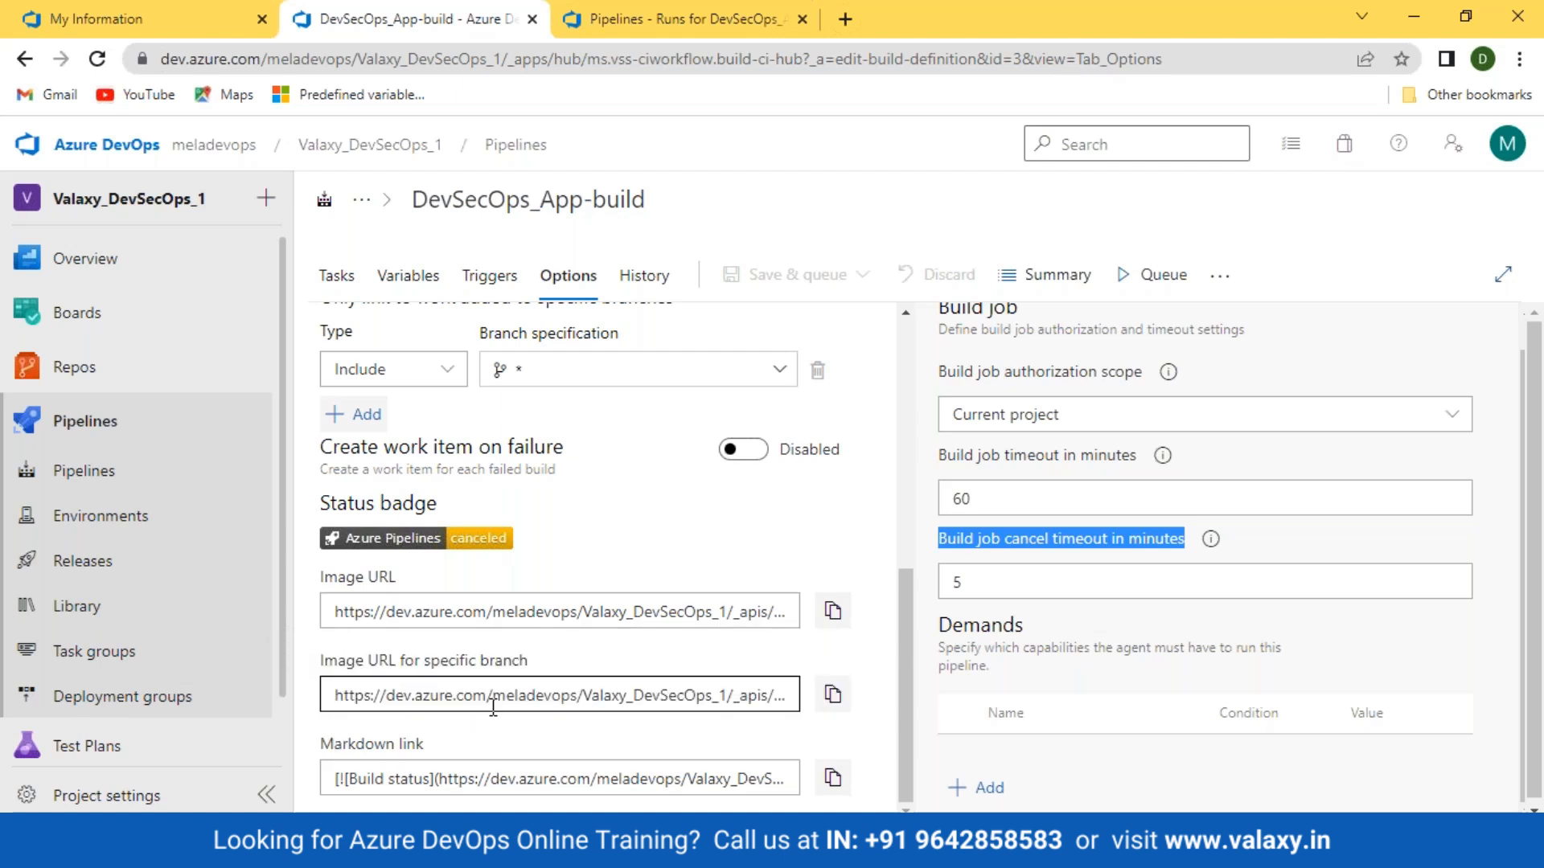
pyautogui.moveTo(306, 744); pyautogui.dragTo(426, 746)
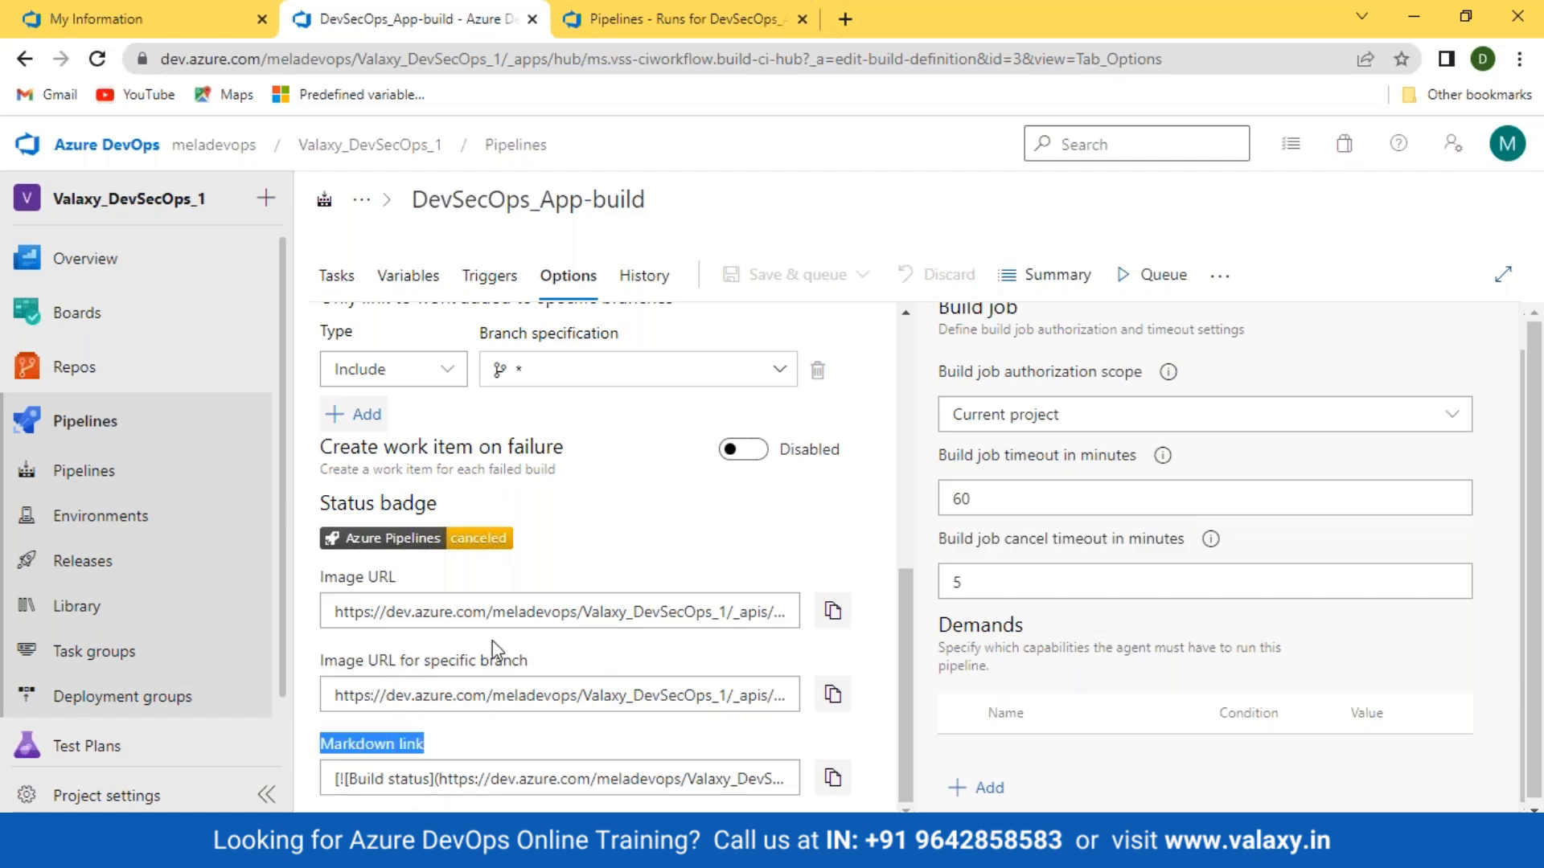
pyautogui.moveTo(527, 533); pyautogui.dragTo(382, 534)
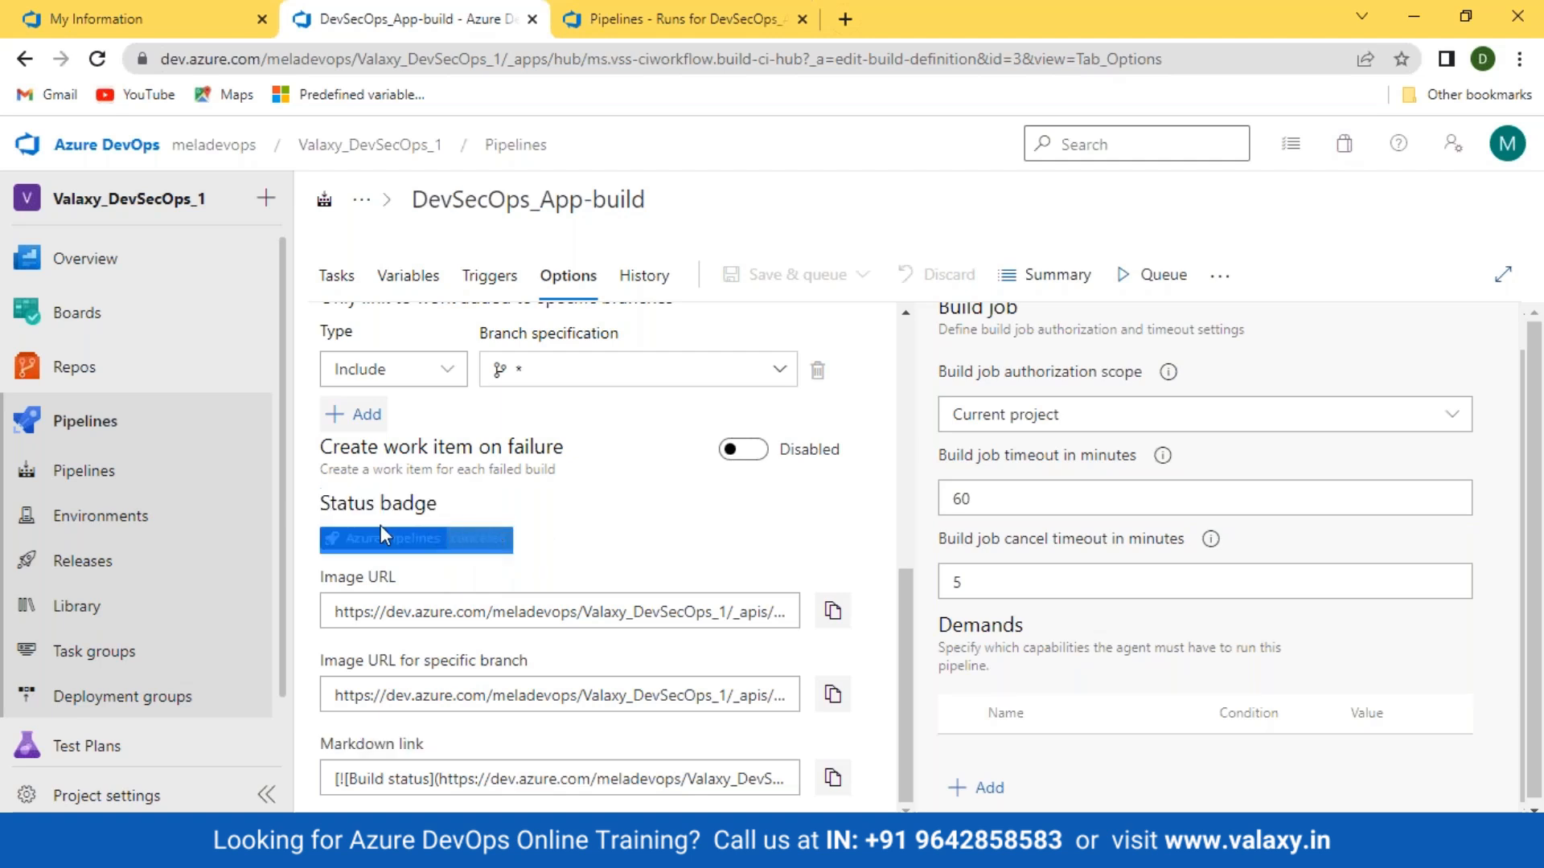
pyautogui.click(422, 555)
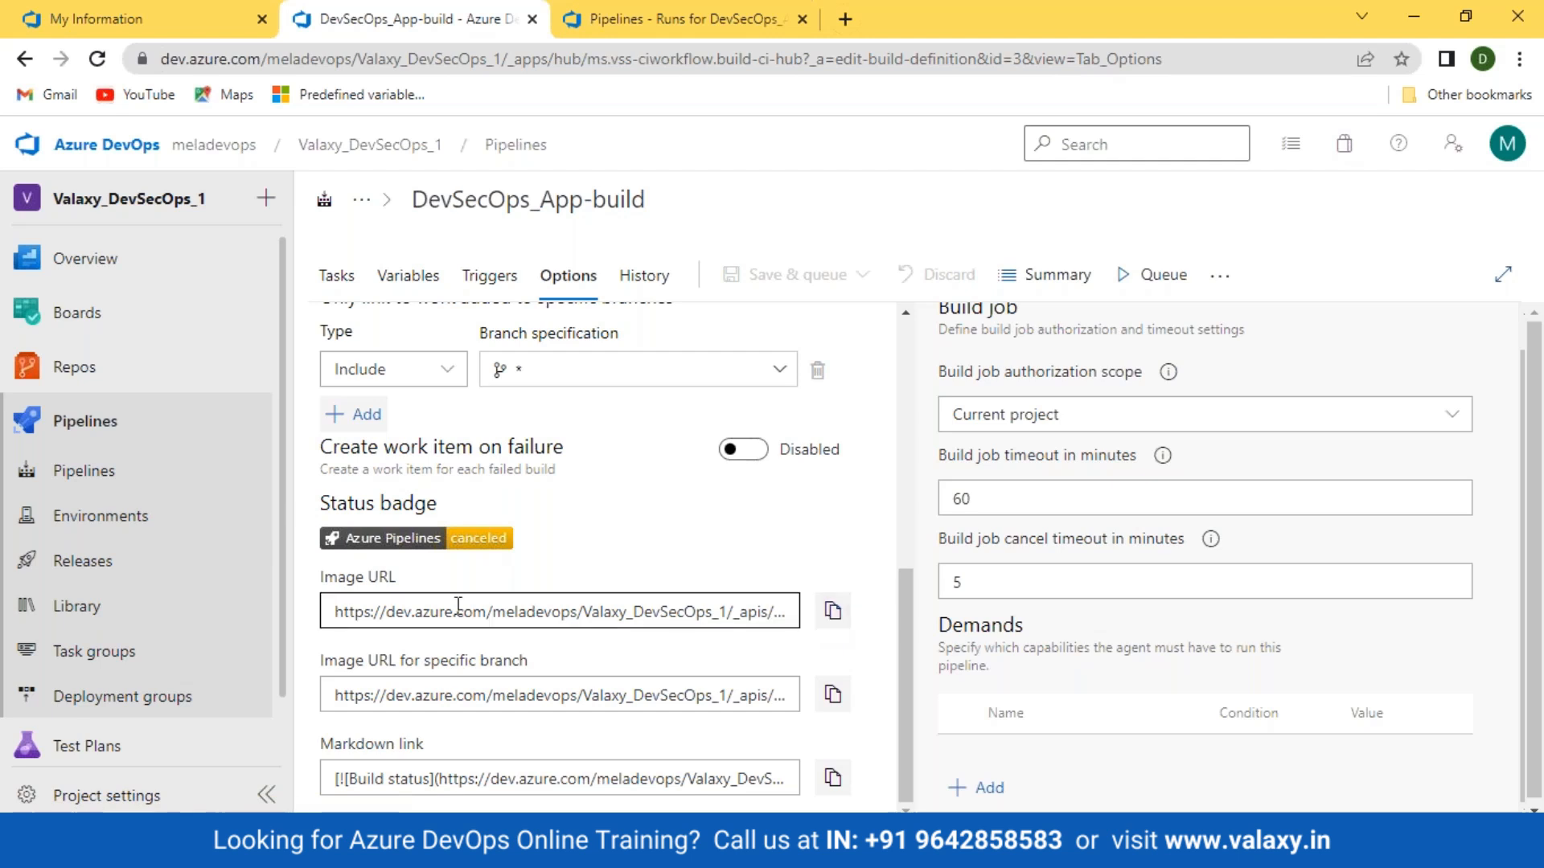
pyautogui.moveTo(327, 611); pyautogui.dragTo(837, 620)
# Step: Copy the status badge image URL and load it in the pipeline runs tab
pyautogui.click(836, 617)
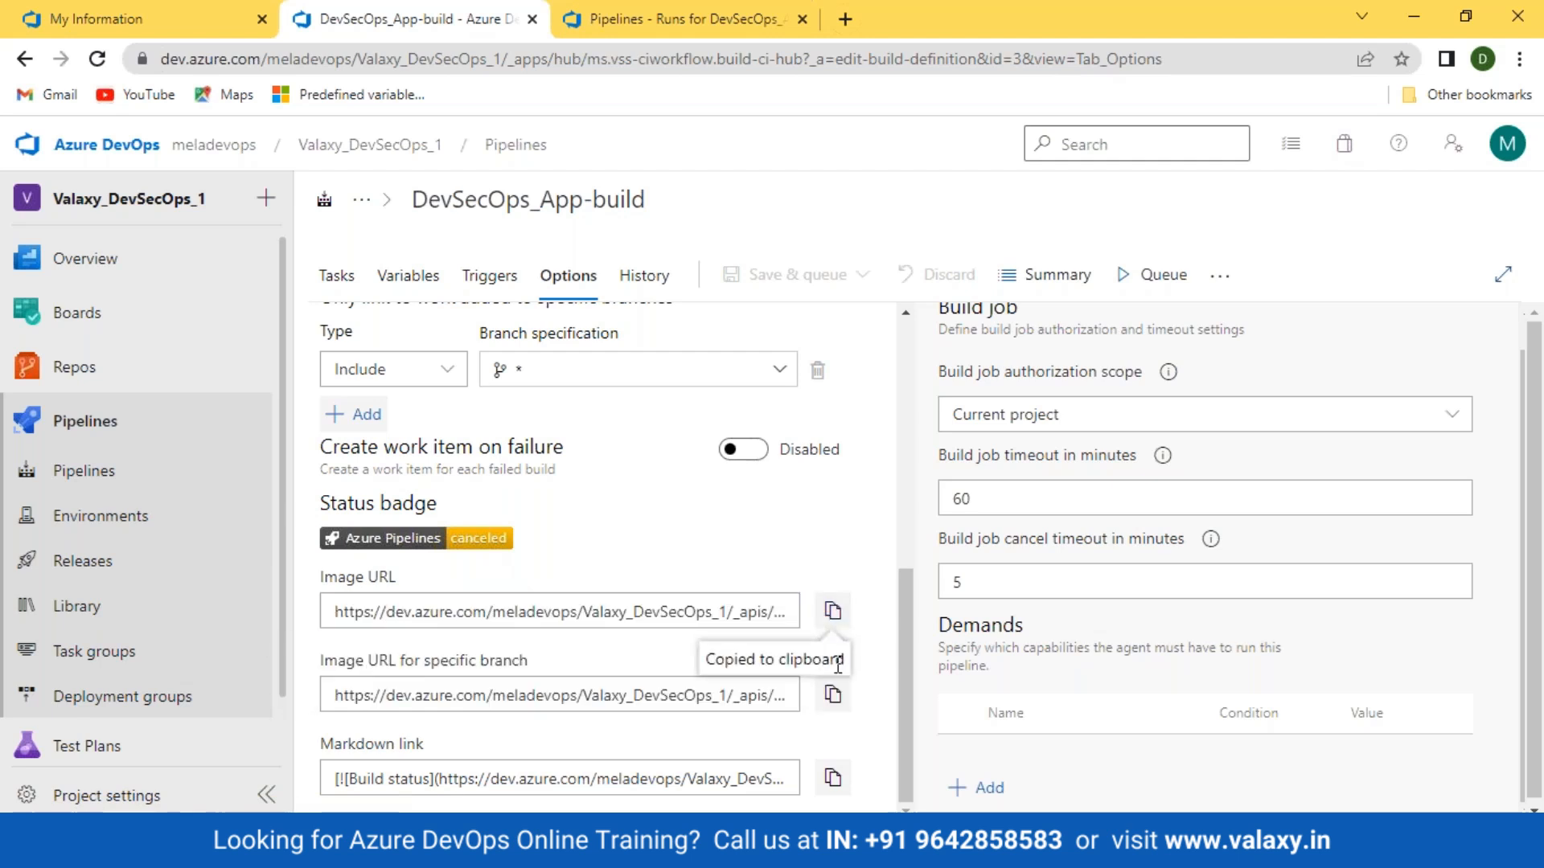
pyautogui.click(611, 20)
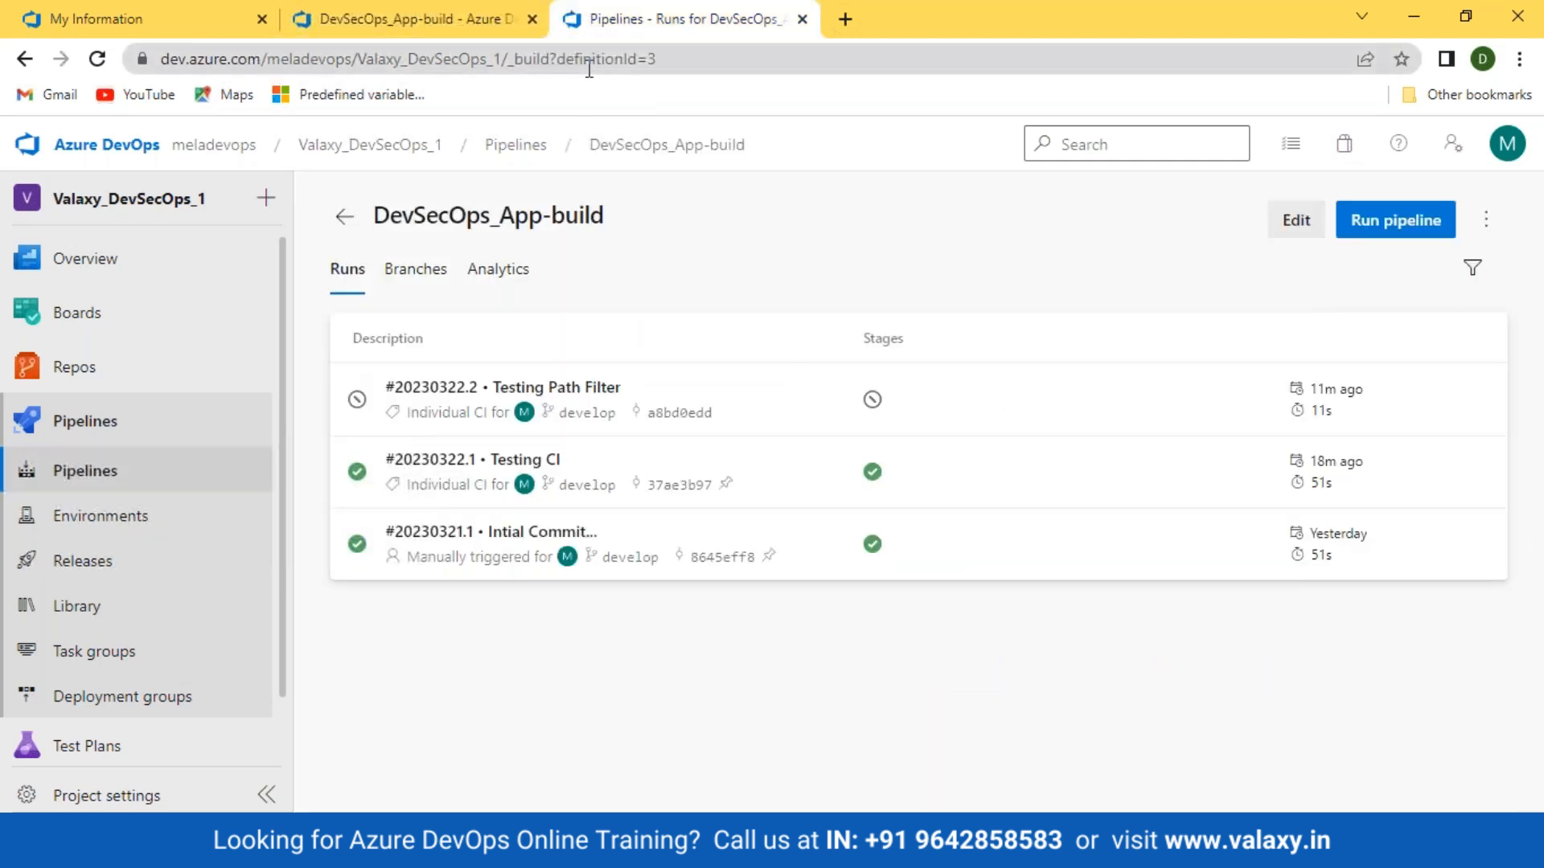
pyautogui.click(589, 59)
pyautogui.hotkey('ctrl', 'v')
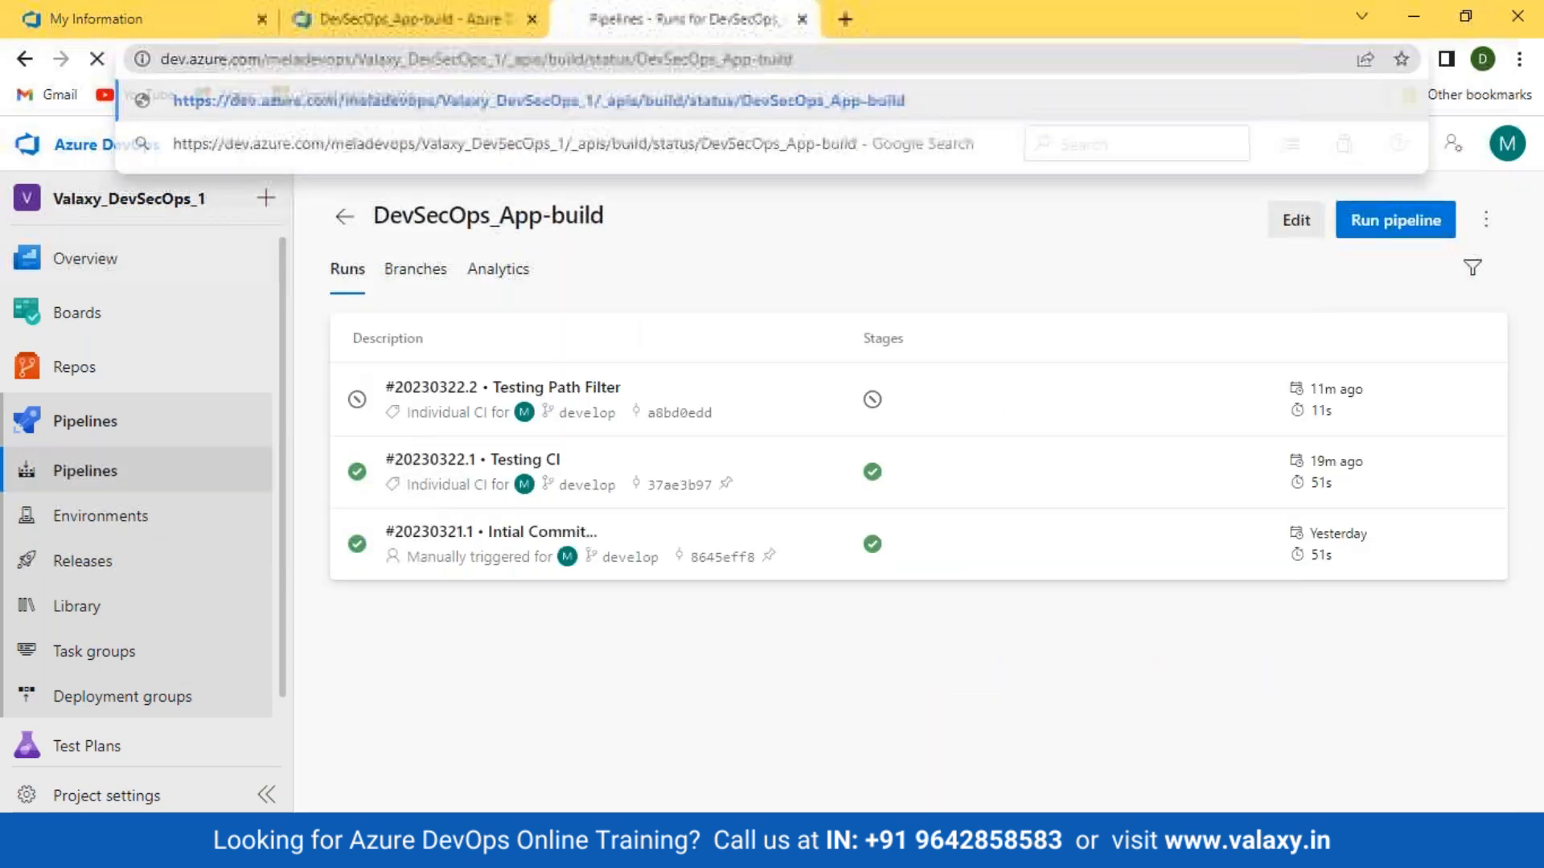
pyautogui.press('Return')
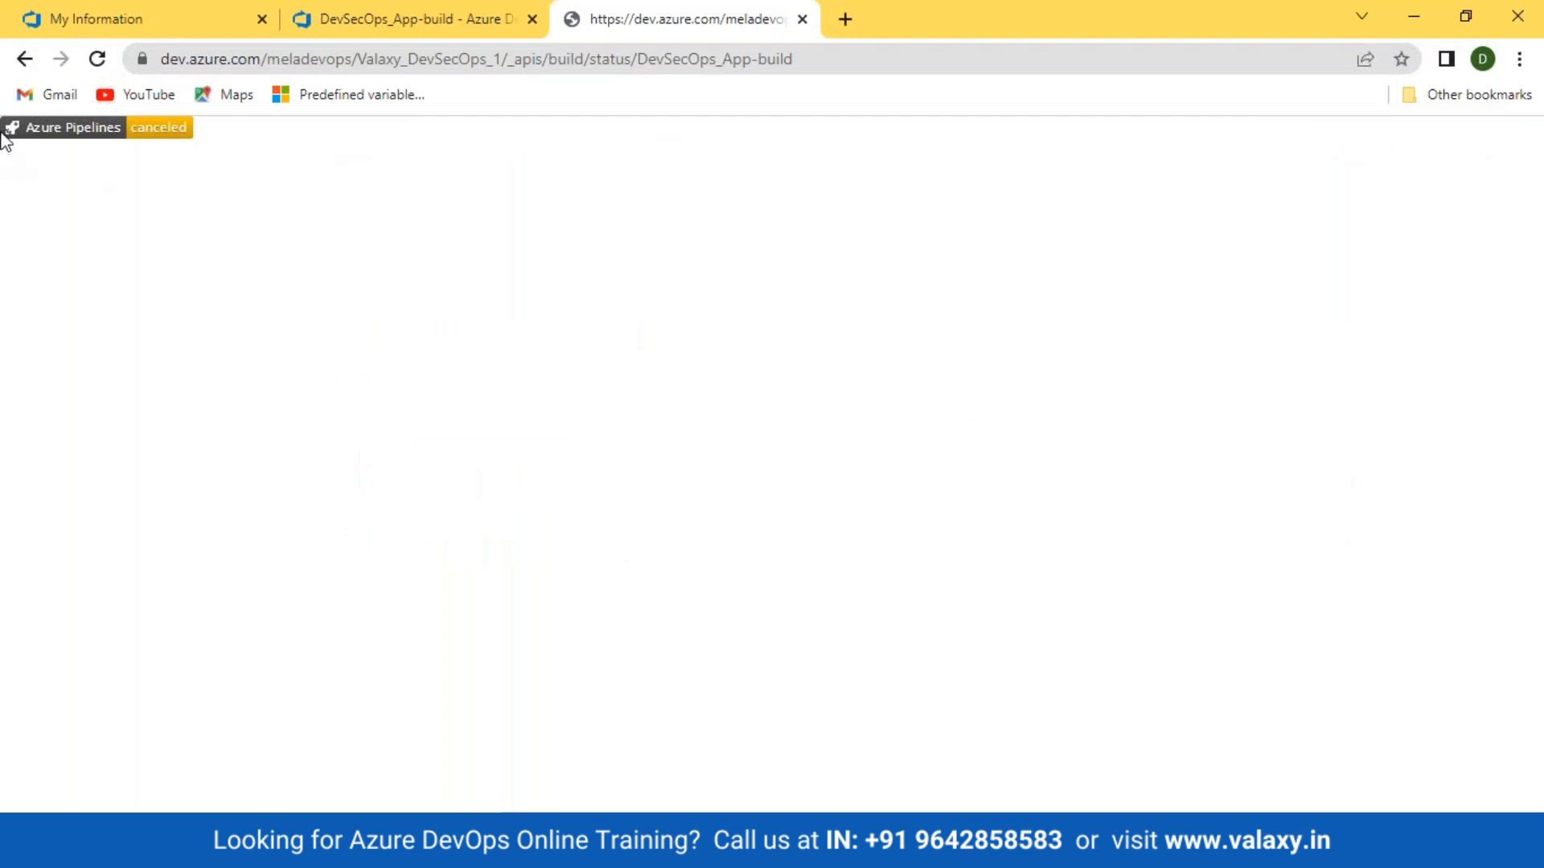
# Step: View the canceled badge, then detach and close that badge window
pyautogui.moveTo(3, 138); pyautogui.dragTo(214, 137)
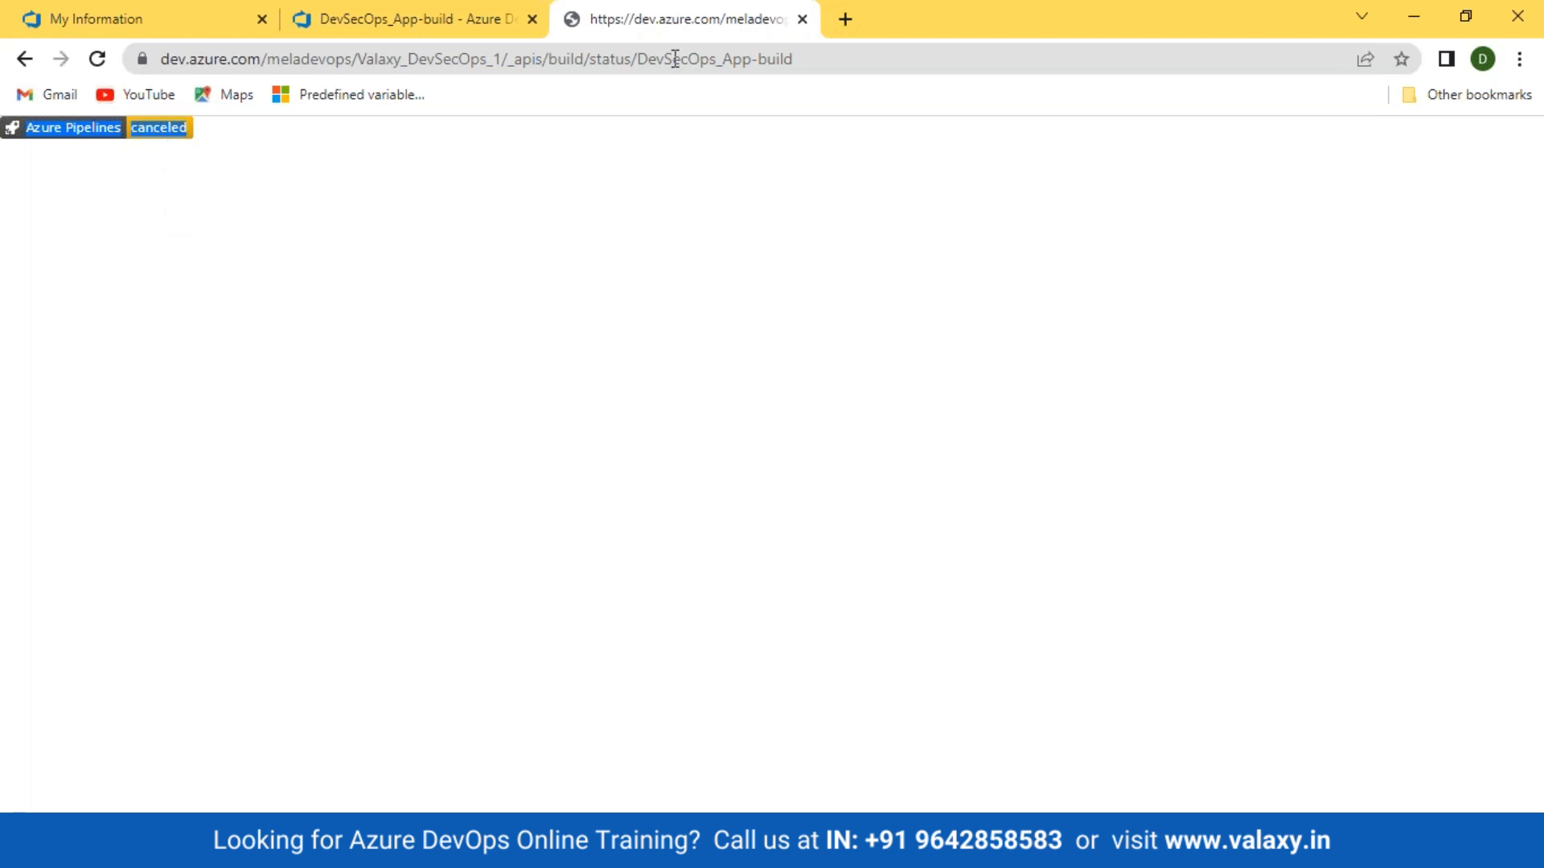
pyautogui.moveTo(668, 34); pyautogui.dragTo(668, 230)
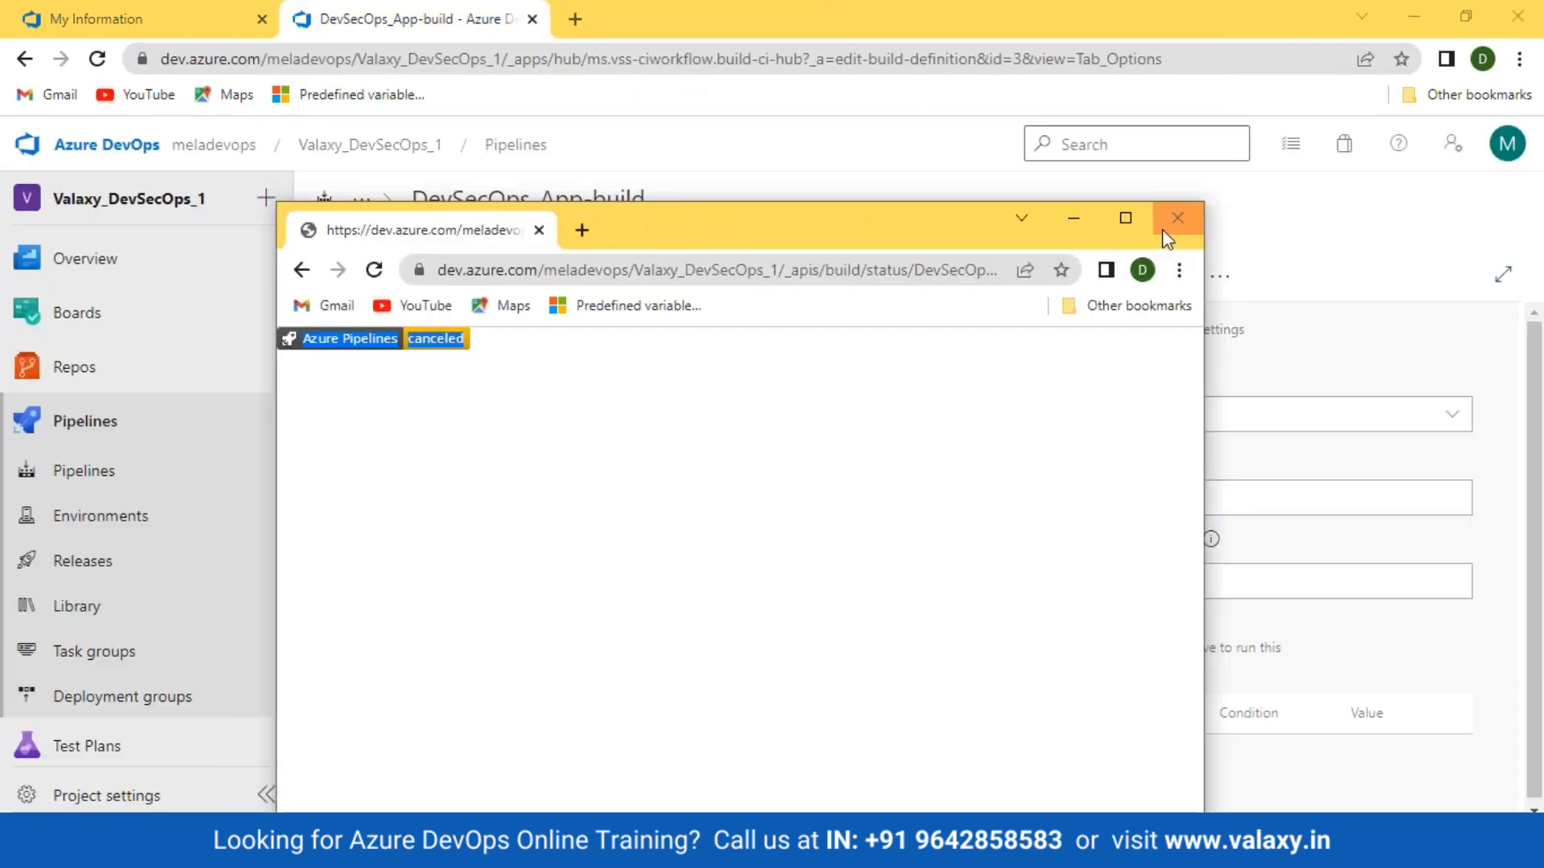
pyautogui.click(1177, 218)
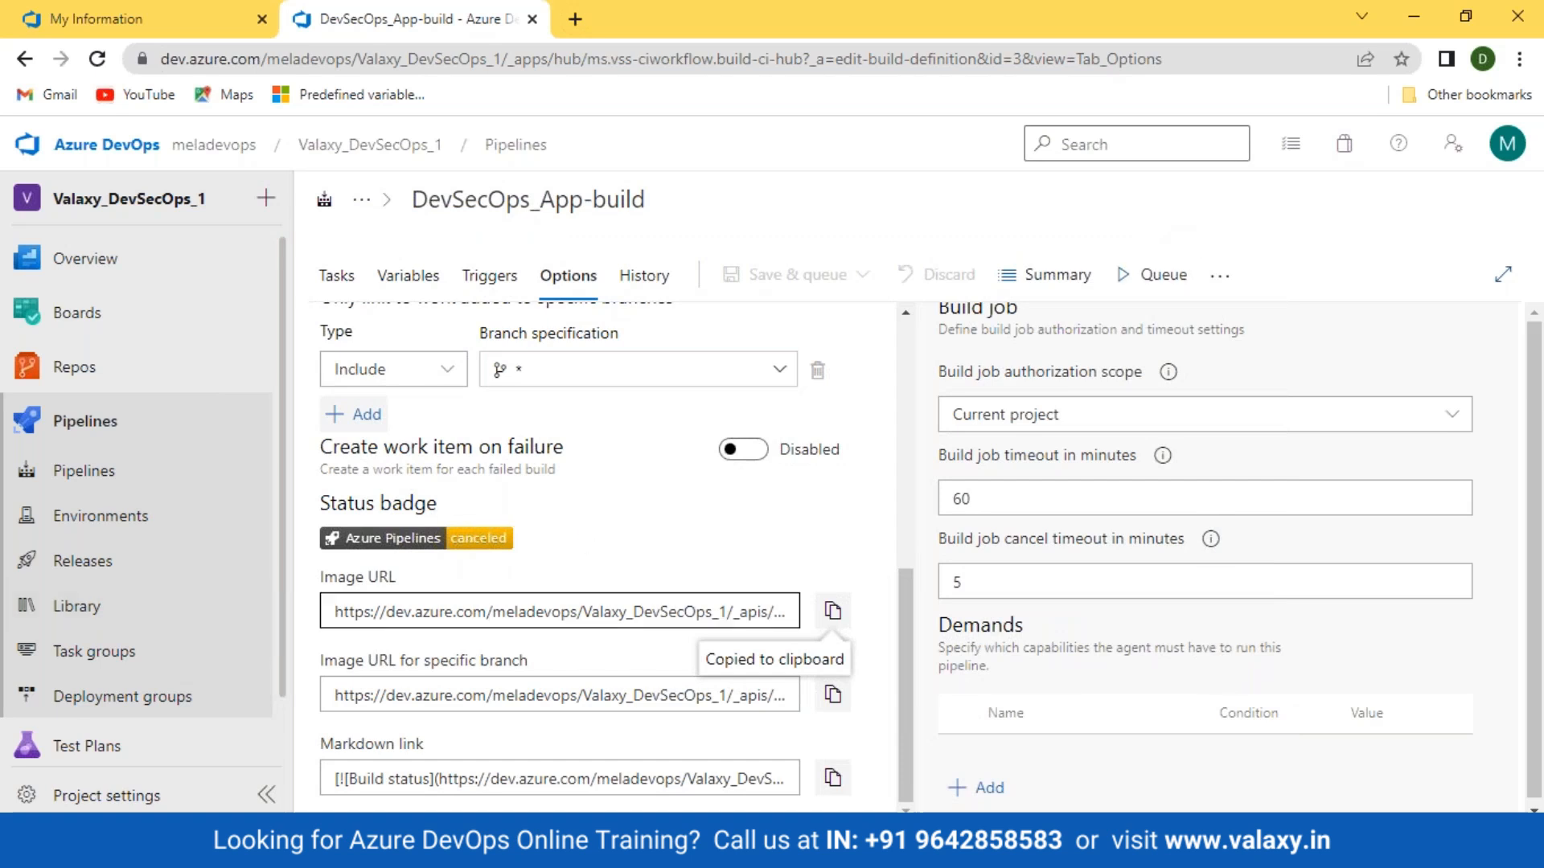
pyautogui.scroll(3, 562, 443)
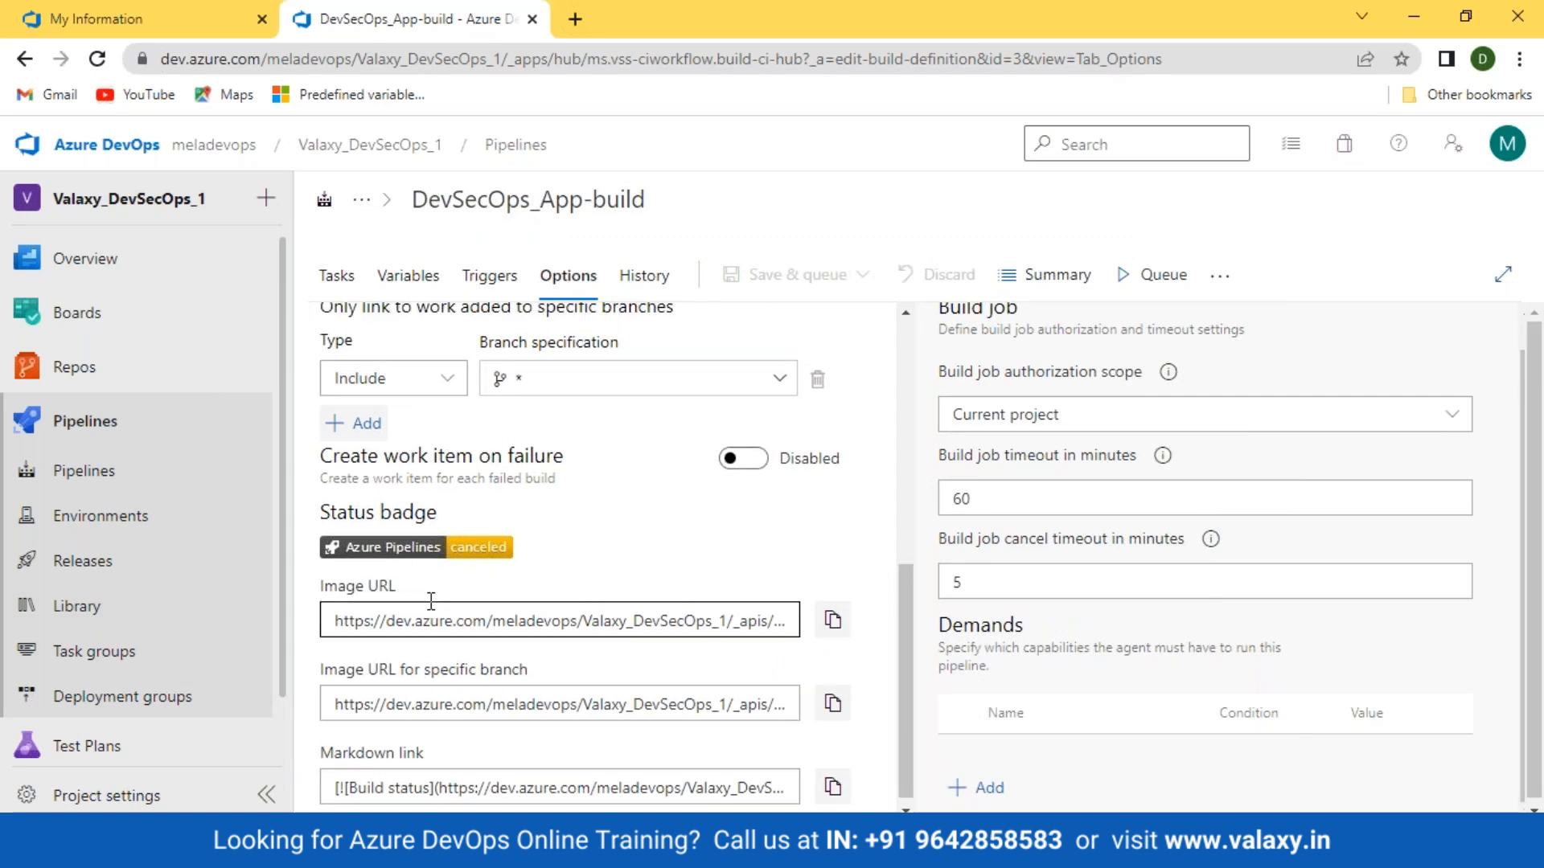
# Step: On the History tab, select the 3/22/2023 7:11 AM update and bring up its version actions
pyautogui.click(661, 293)
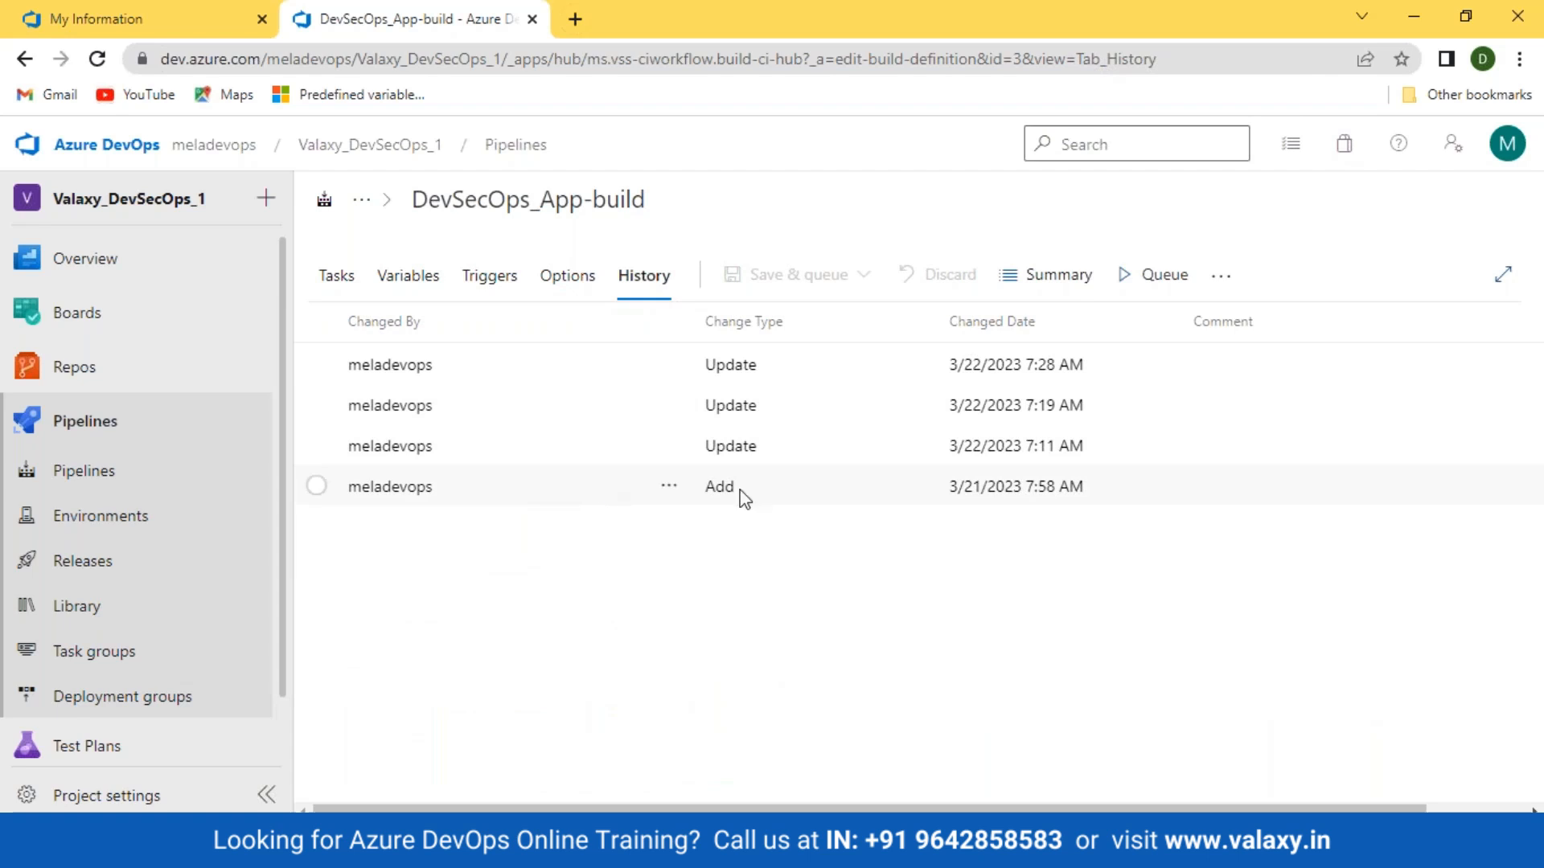
pyautogui.click(317, 486)
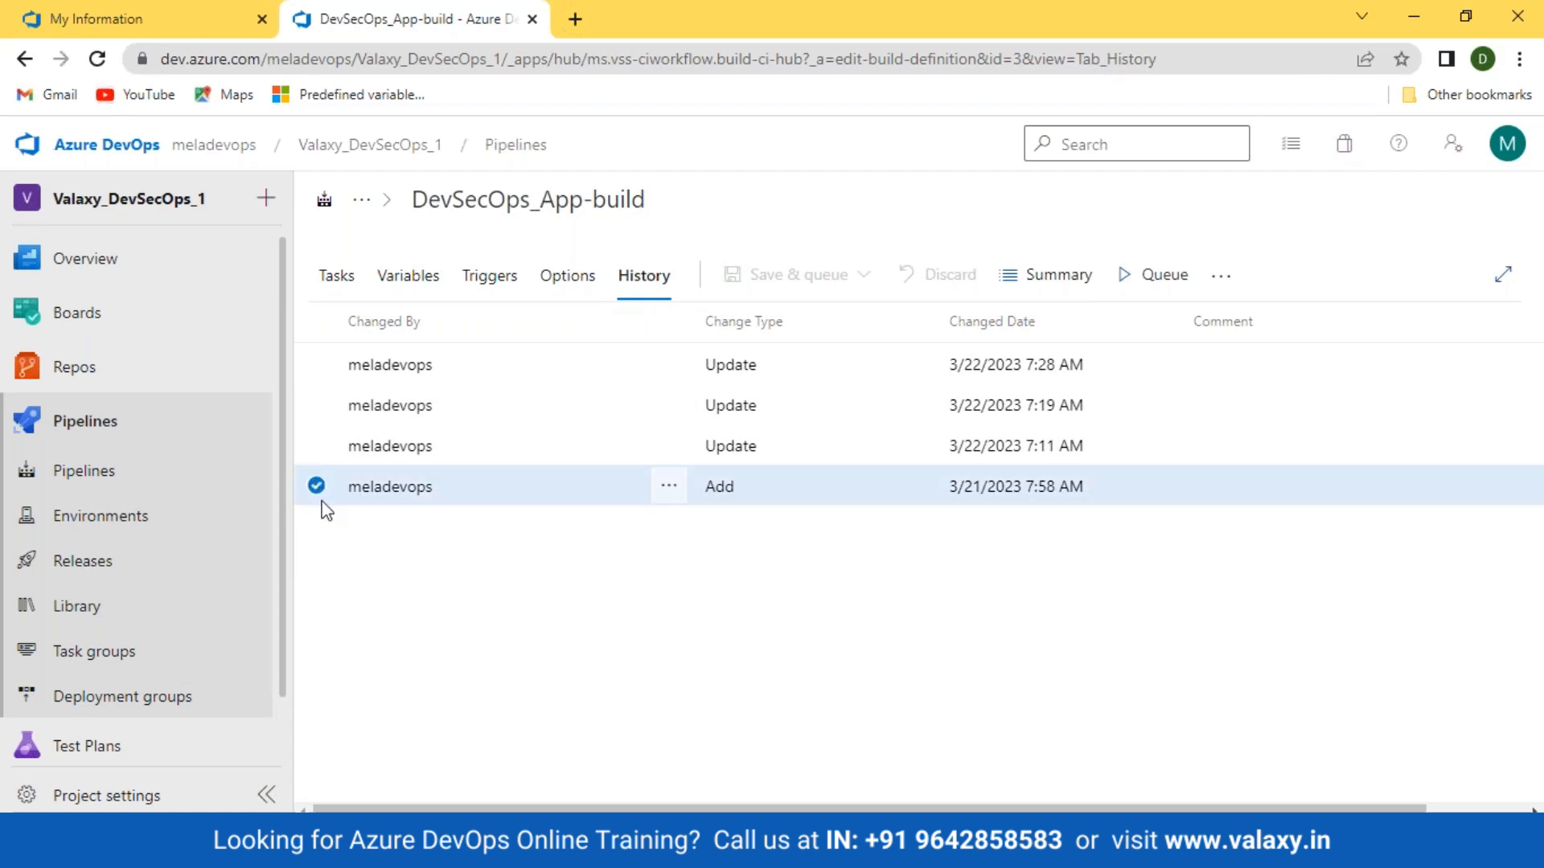
pyautogui.click(483, 457)
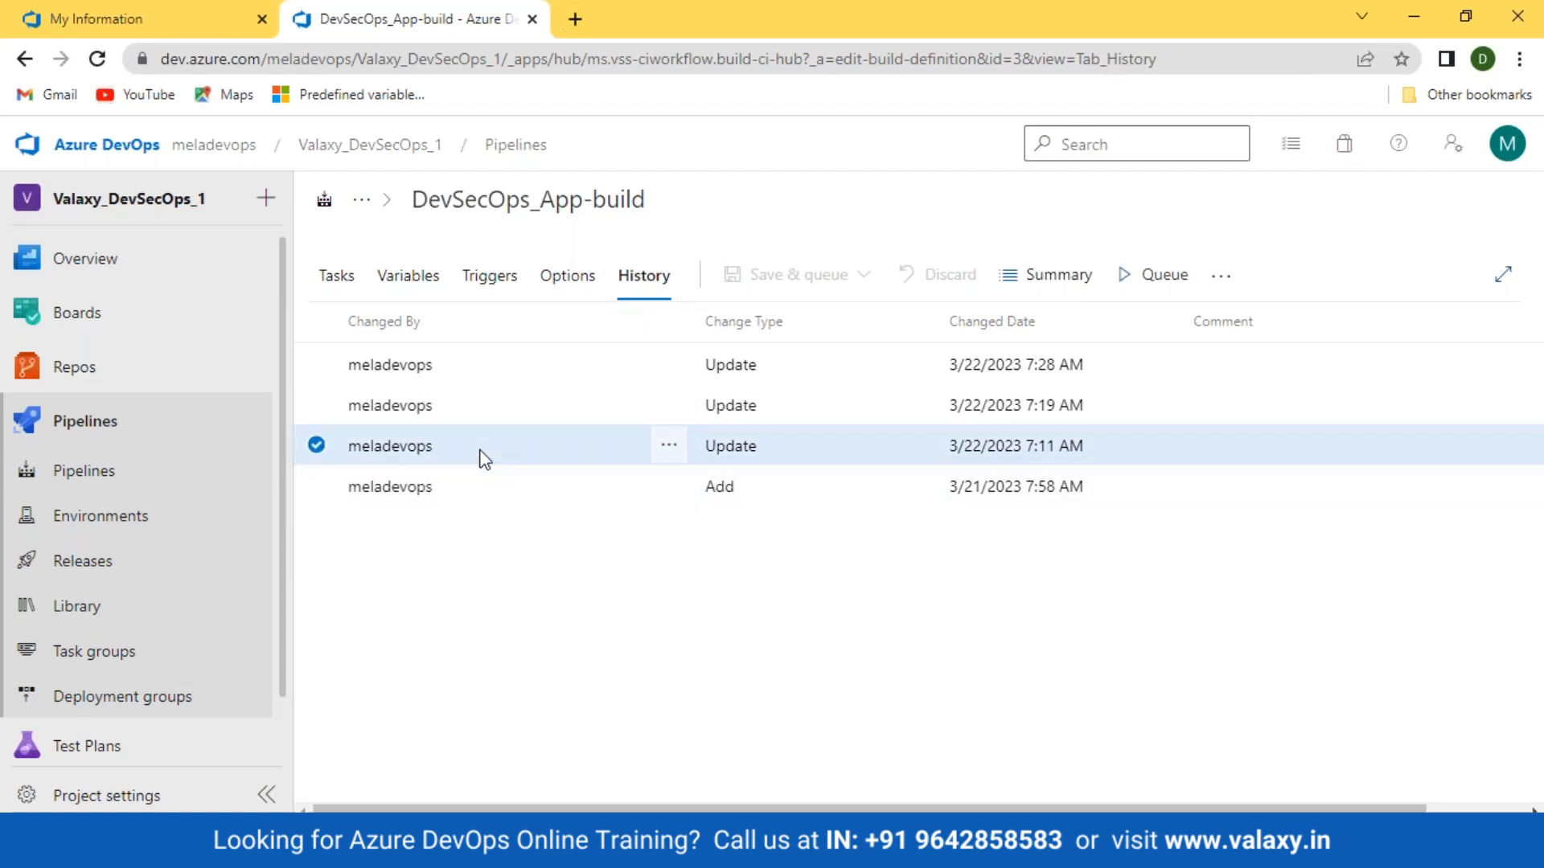
pyautogui.click(673, 451)
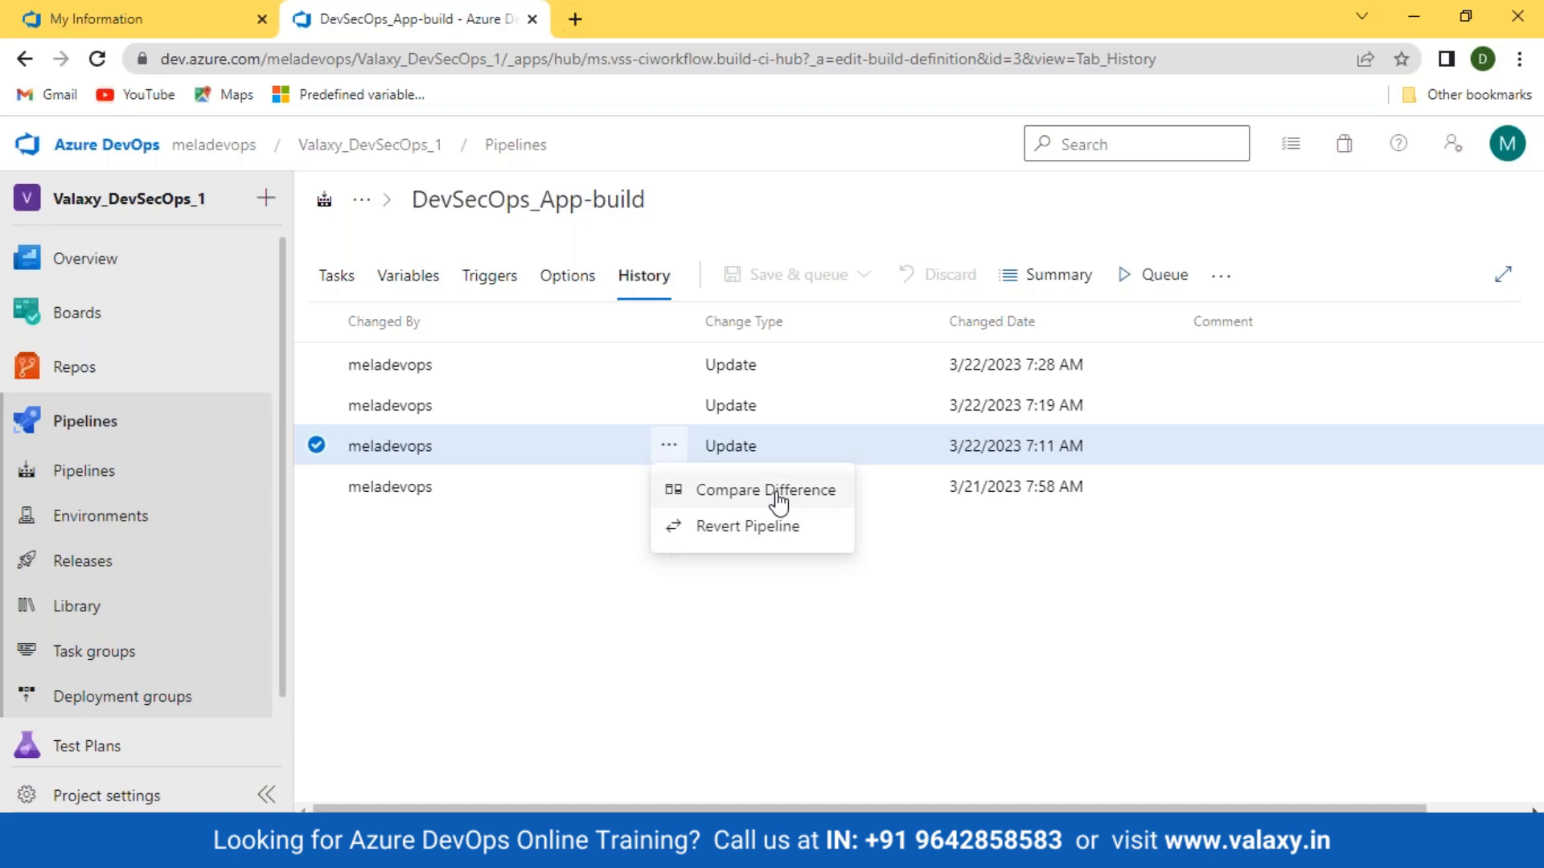
pyautogui.click(394, 444)
# Step: Compare the 7:11 AM version against the previous one and select the added triggers block
pyautogui.click(669, 447)
pyautogui.click(720, 498)
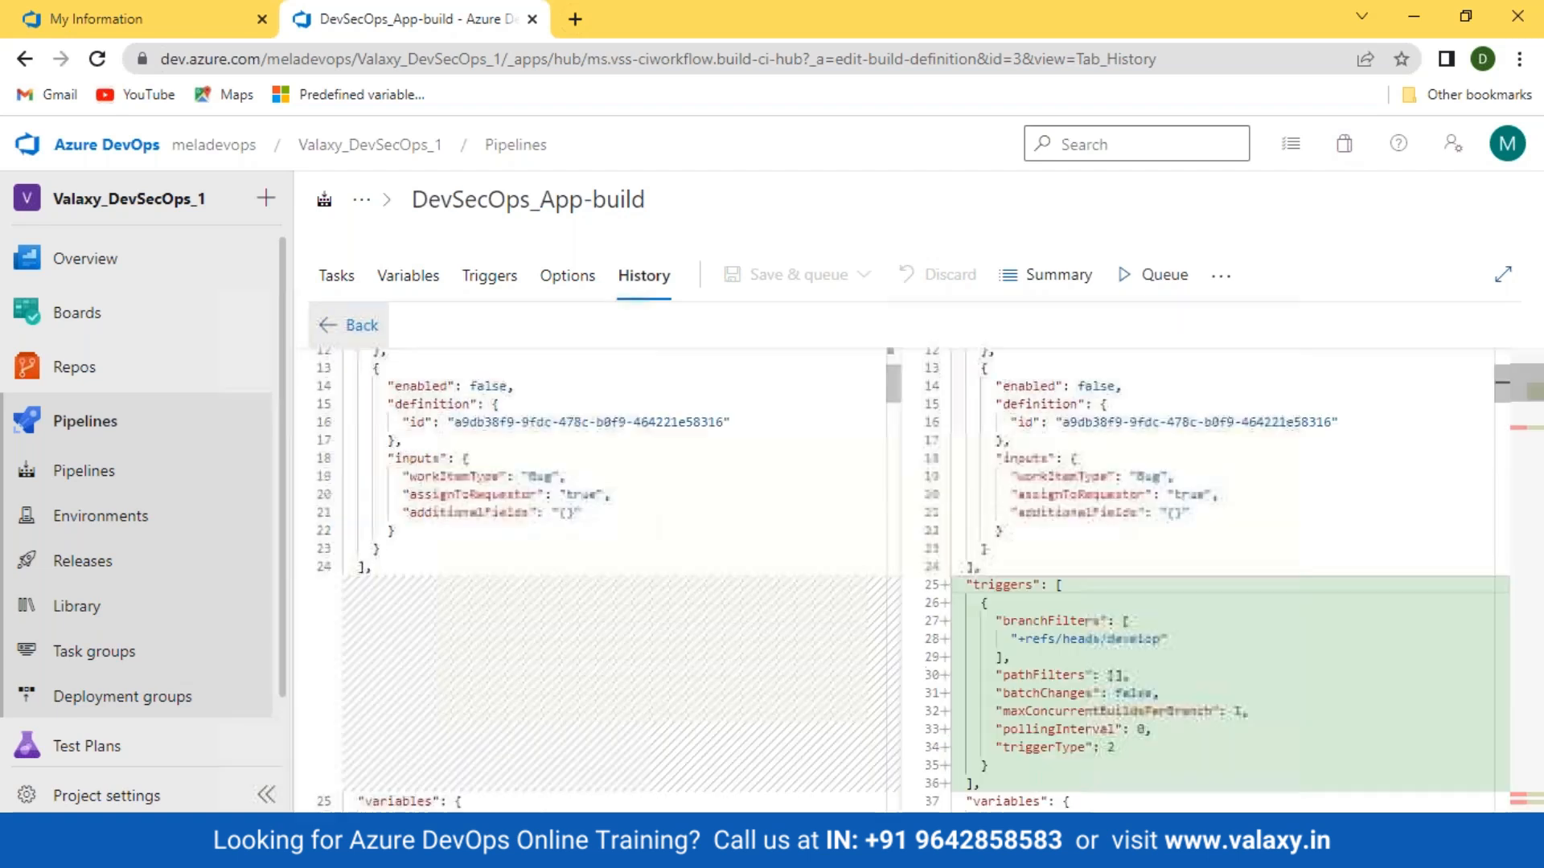
pyautogui.moveTo(519, 692)
pyautogui.mouseDown()
pyautogui.moveTo(417, 615)
pyautogui.moveTo(345, 362)
pyautogui.mouseUp()
pyautogui.scroll(-1, 1178, 765)
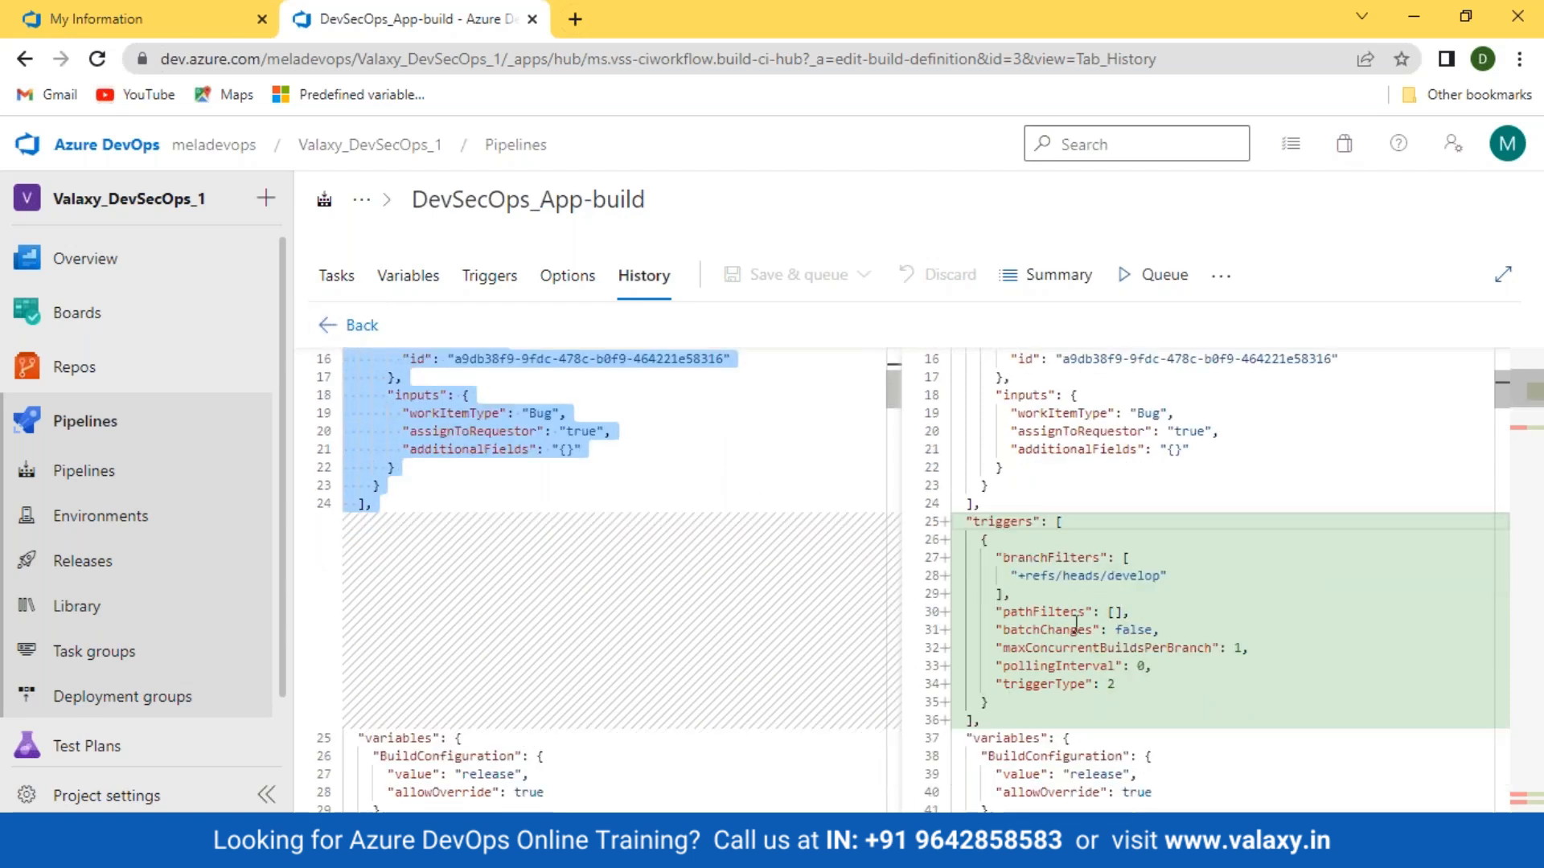
pyautogui.click(988, 539)
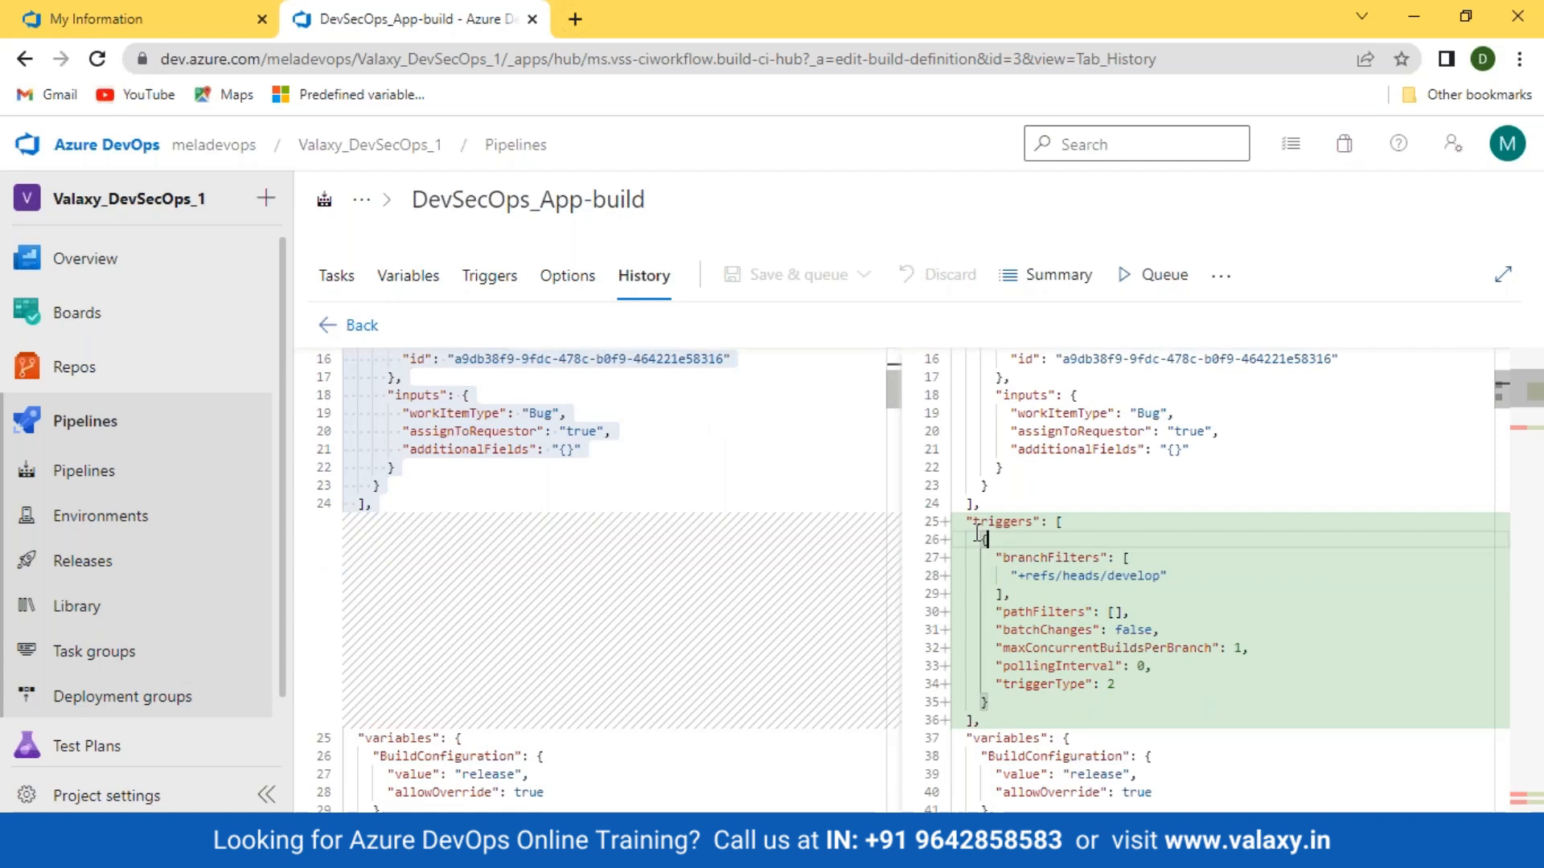
pyautogui.moveTo(972, 524); pyautogui.dragTo(1134, 714)
pyautogui.click(1134, 714)
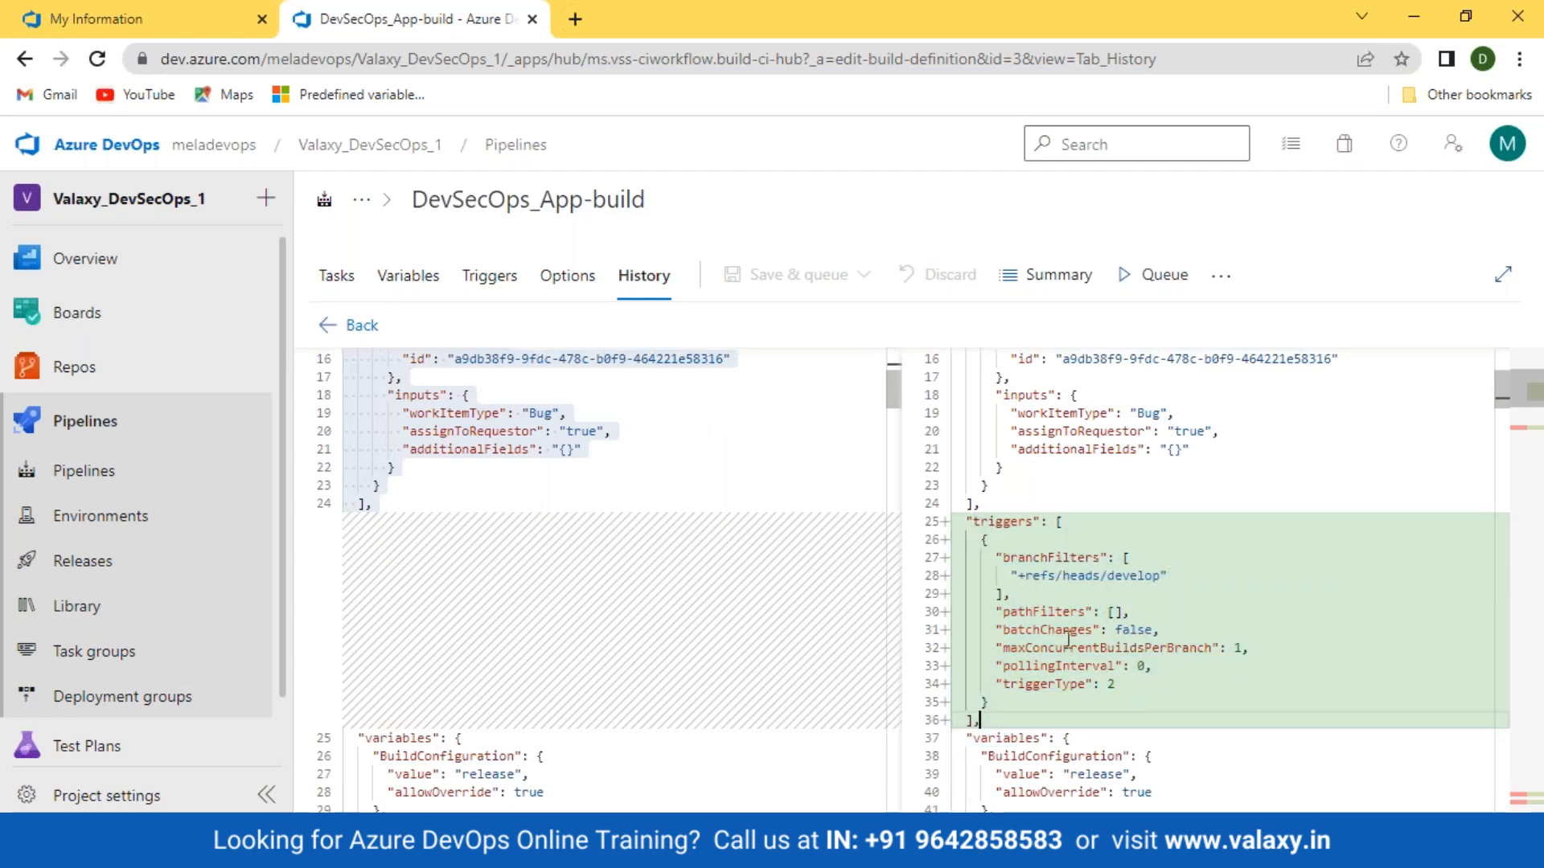
# Step: Inspect the develop branchFilters and empty pathFilters entries, then go to the recent Pipelines list
pyautogui.moveTo(995, 614); pyautogui.dragTo(1128, 613)
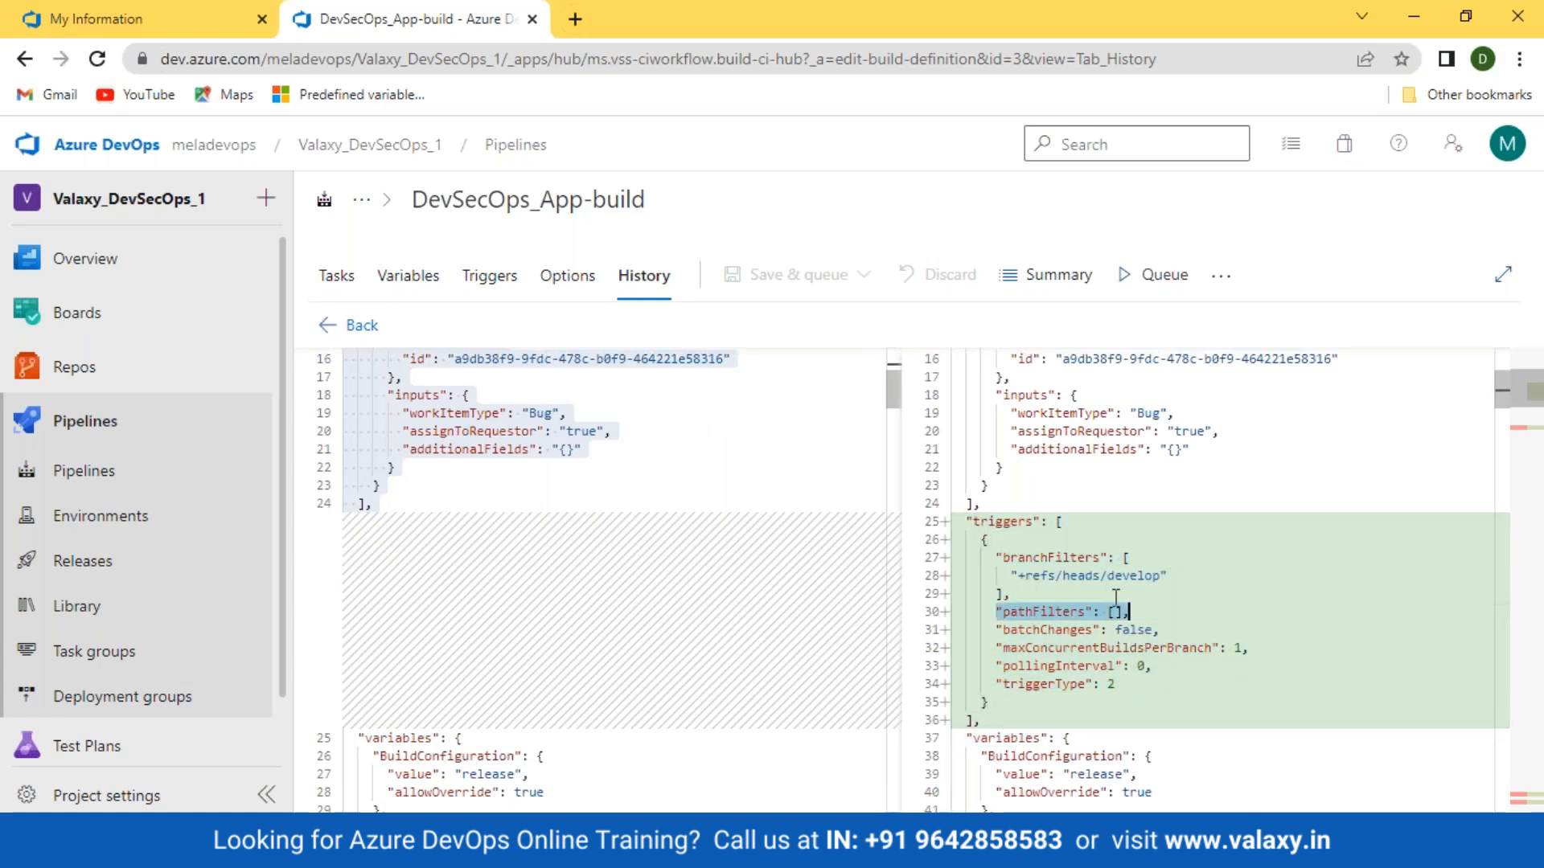
pyautogui.moveTo(998, 556); pyautogui.dragTo(1221, 555)
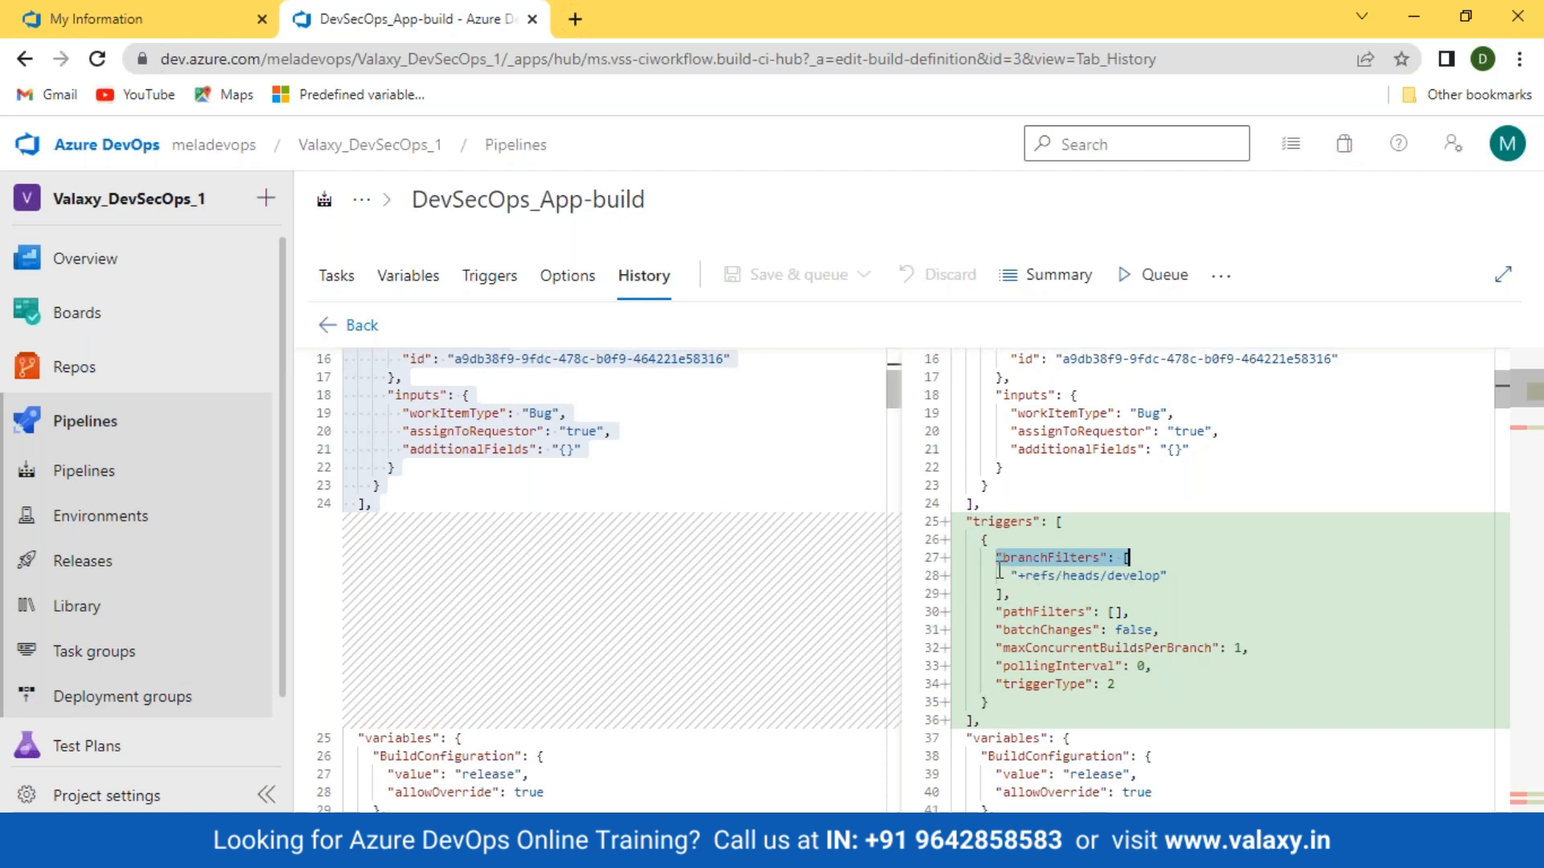
pyautogui.moveTo(996, 557); pyautogui.dragTo(1206, 602)
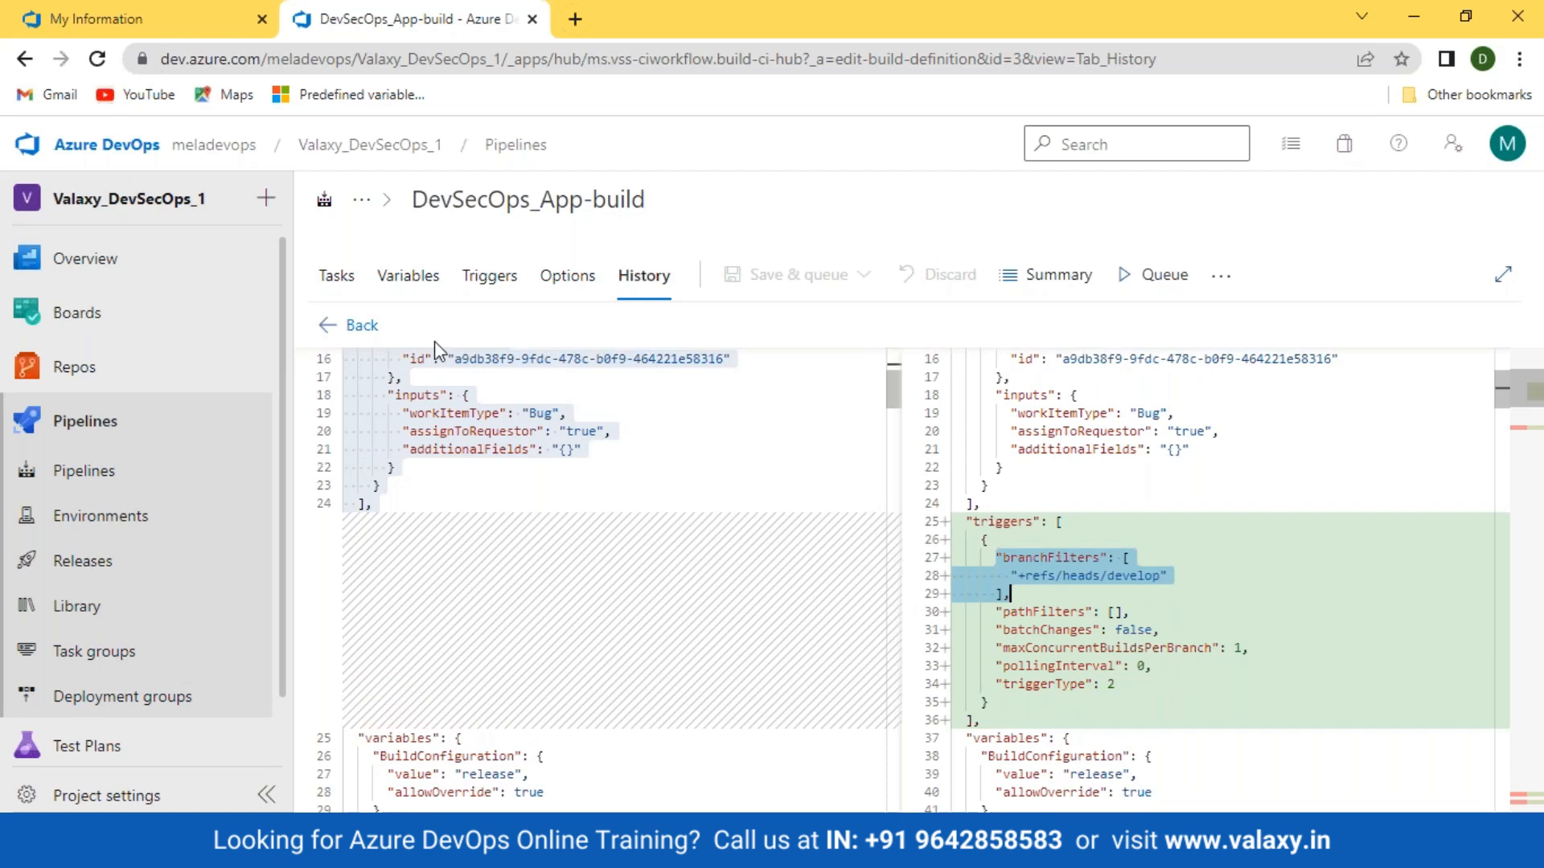
pyautogui.click(336, 278)
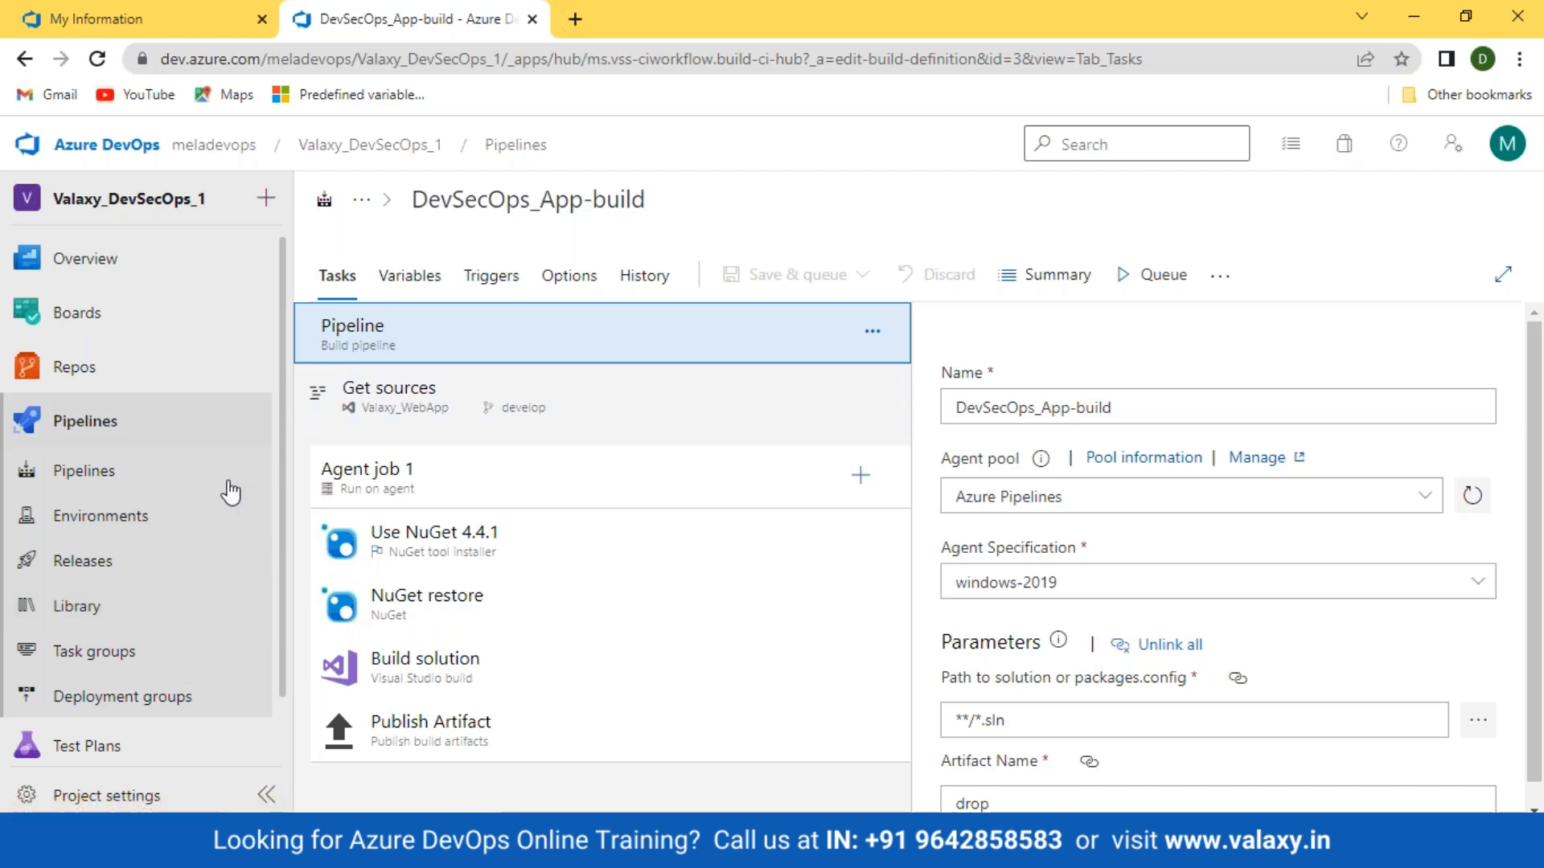
pyautogui.click(90, 473)
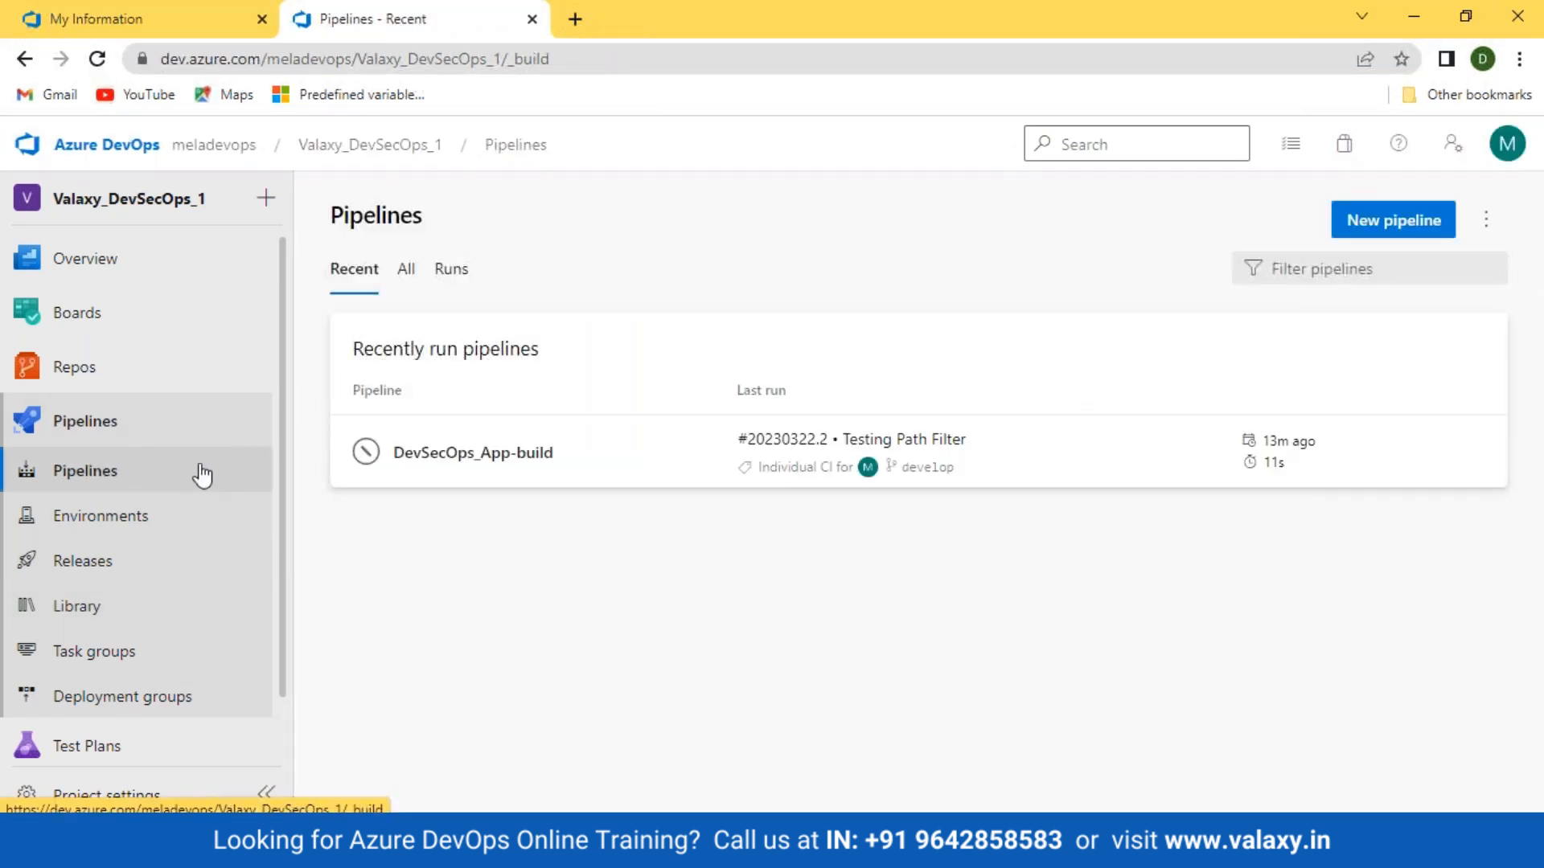
# Step: Open the Adv DevSecOps Course presentation from Recent files in File Explorer's Quick access
pyautogui.moveTo(193, 853)
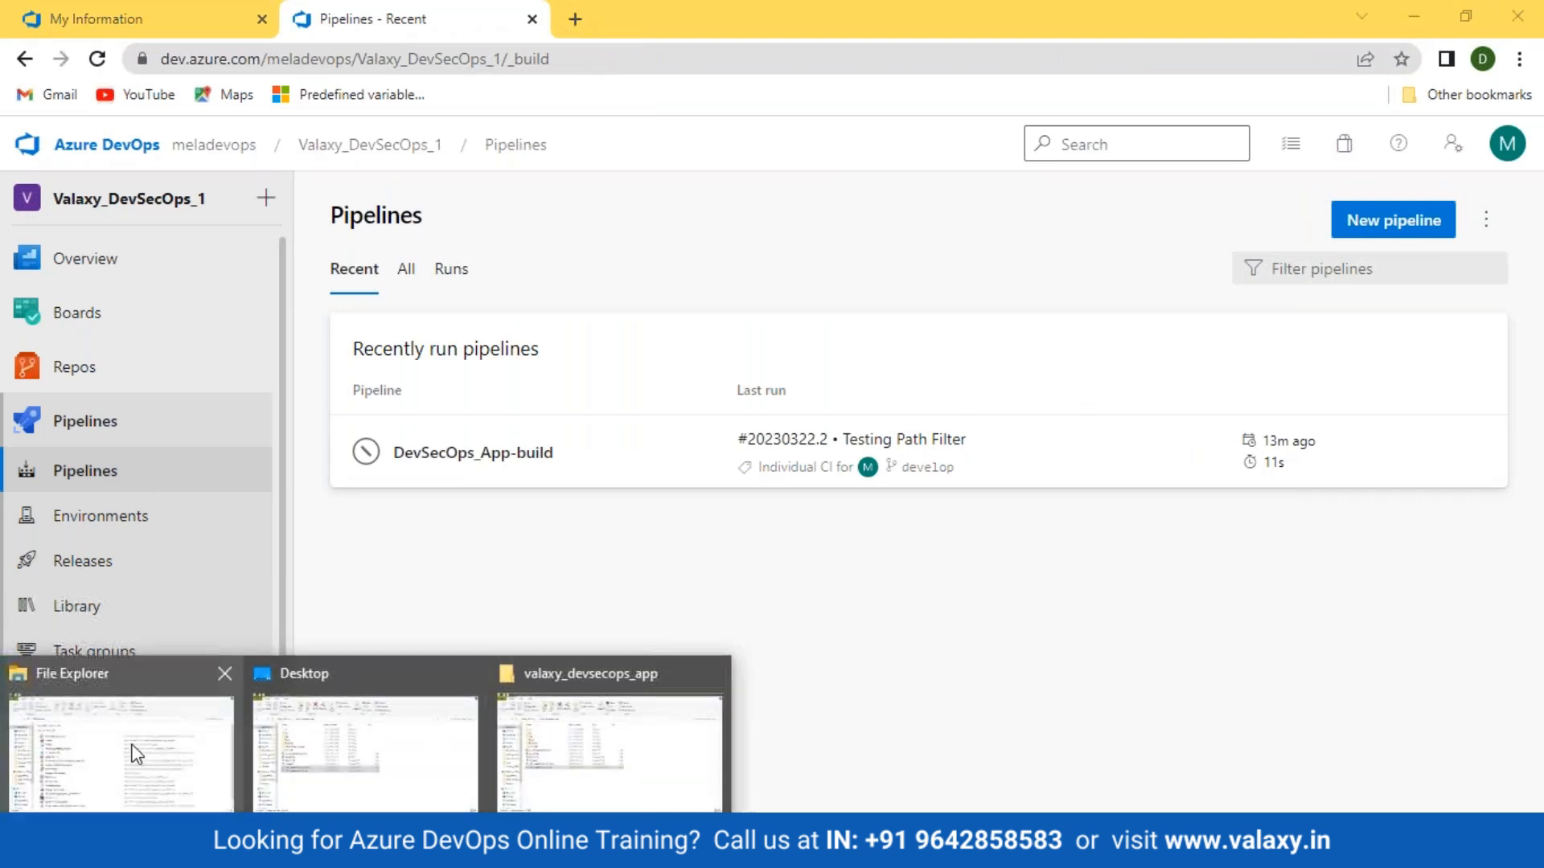
pyautogui.click(163, 756)
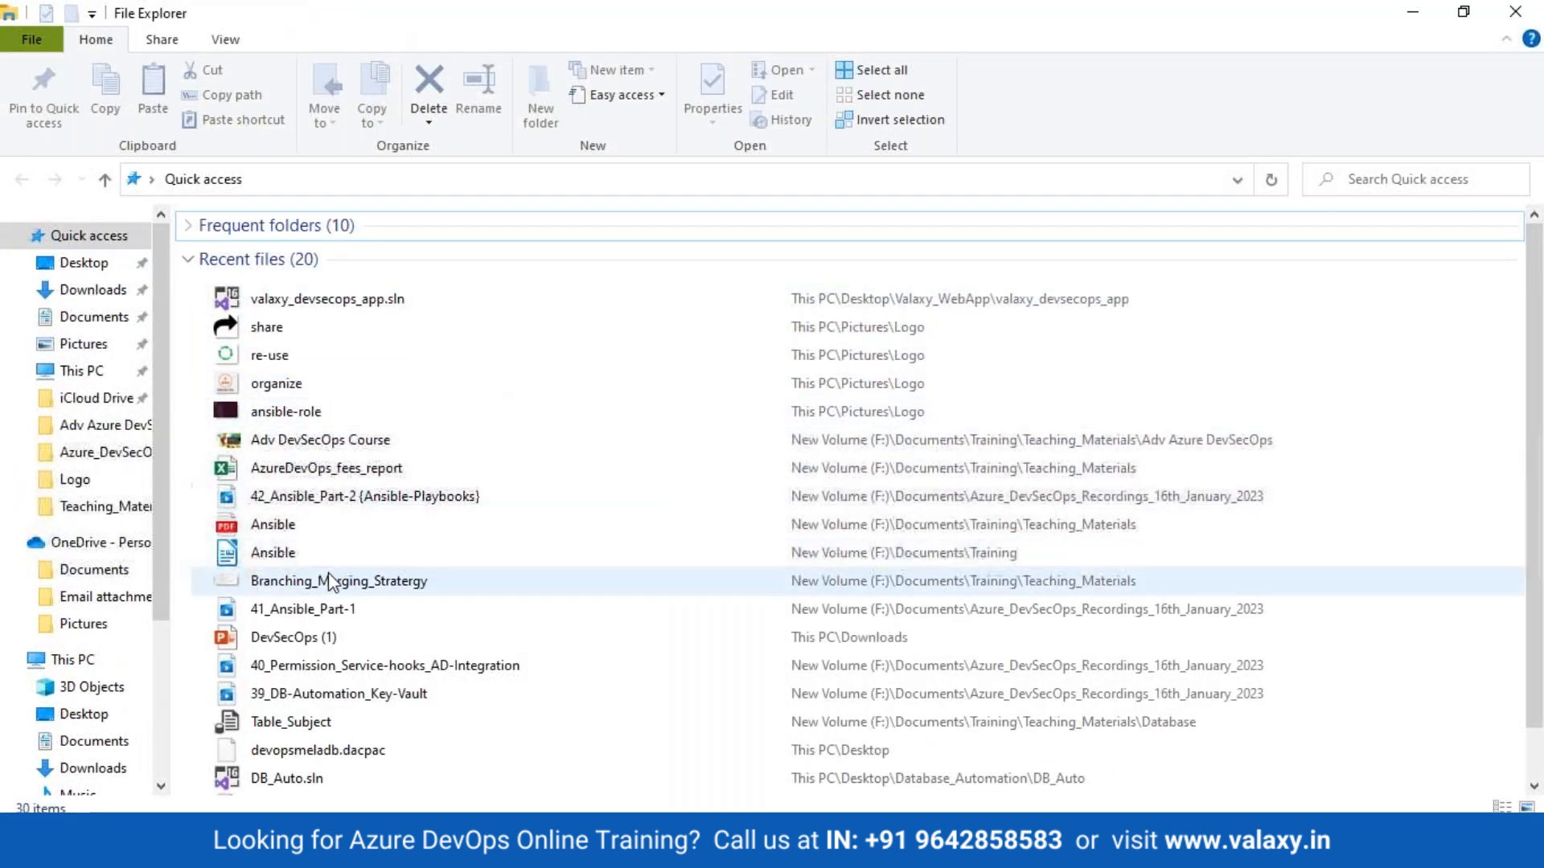
pyautogui.doubleClick(330, 447)
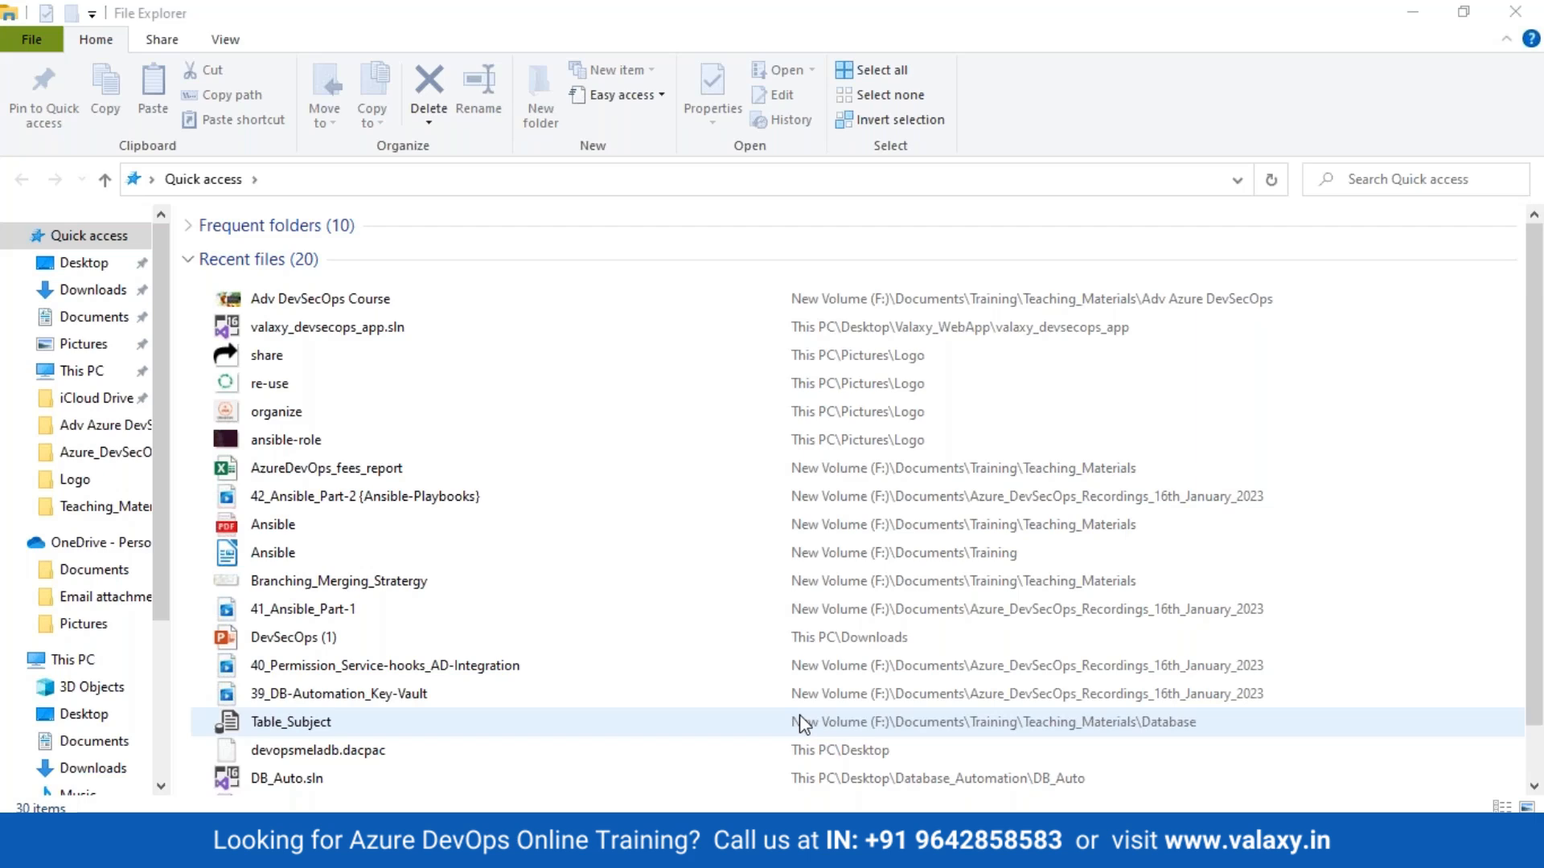
# Step: Show the desktop and refresh it twice
pyautogui.press('super+d')
pyautogui.rightClick(660, 256)
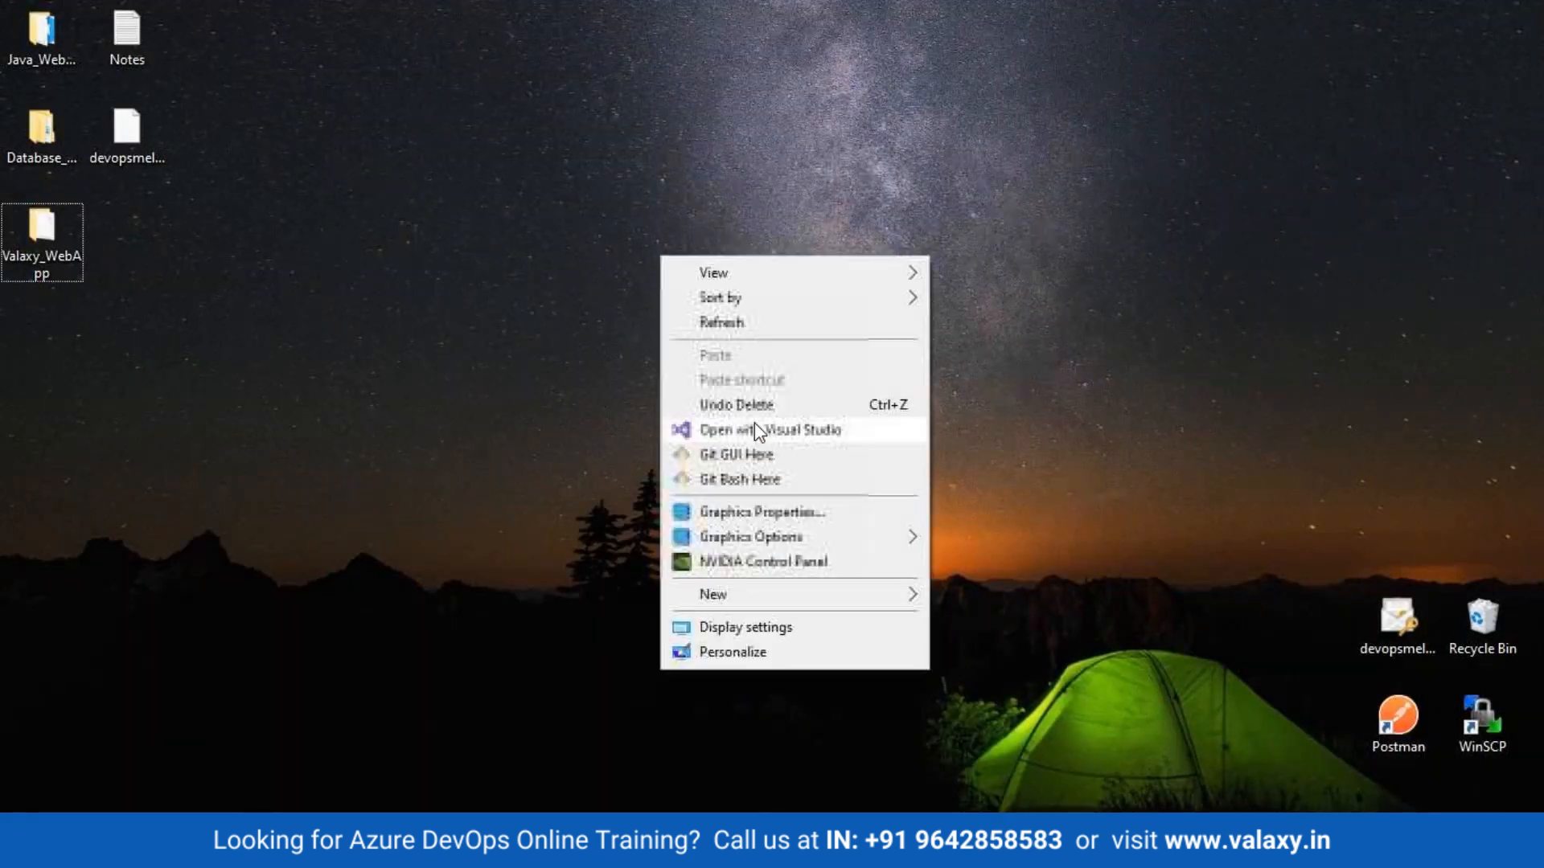
pyautogui.click(764, 323)
pyautogui.rightClick(716, 171)
pyautogui.click(765, 240)
# Step: In the PowerPoint deck, view slides 2 and 7, then settle on slide 6, Continuous Deployment & Delivery
pyautogui.click(338, 847)
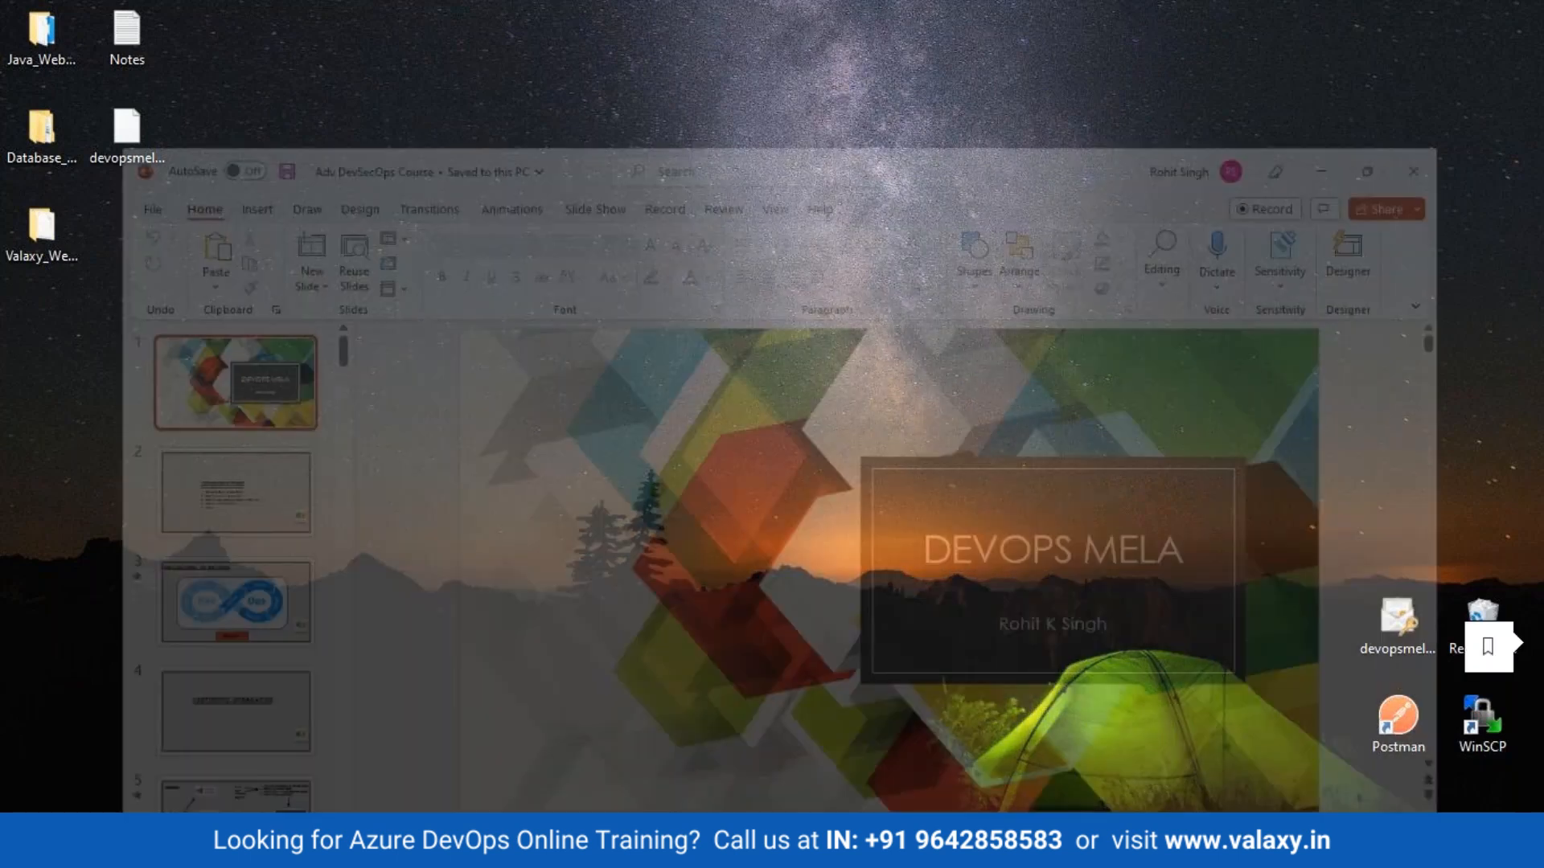
pyautogui.click(210, 402)
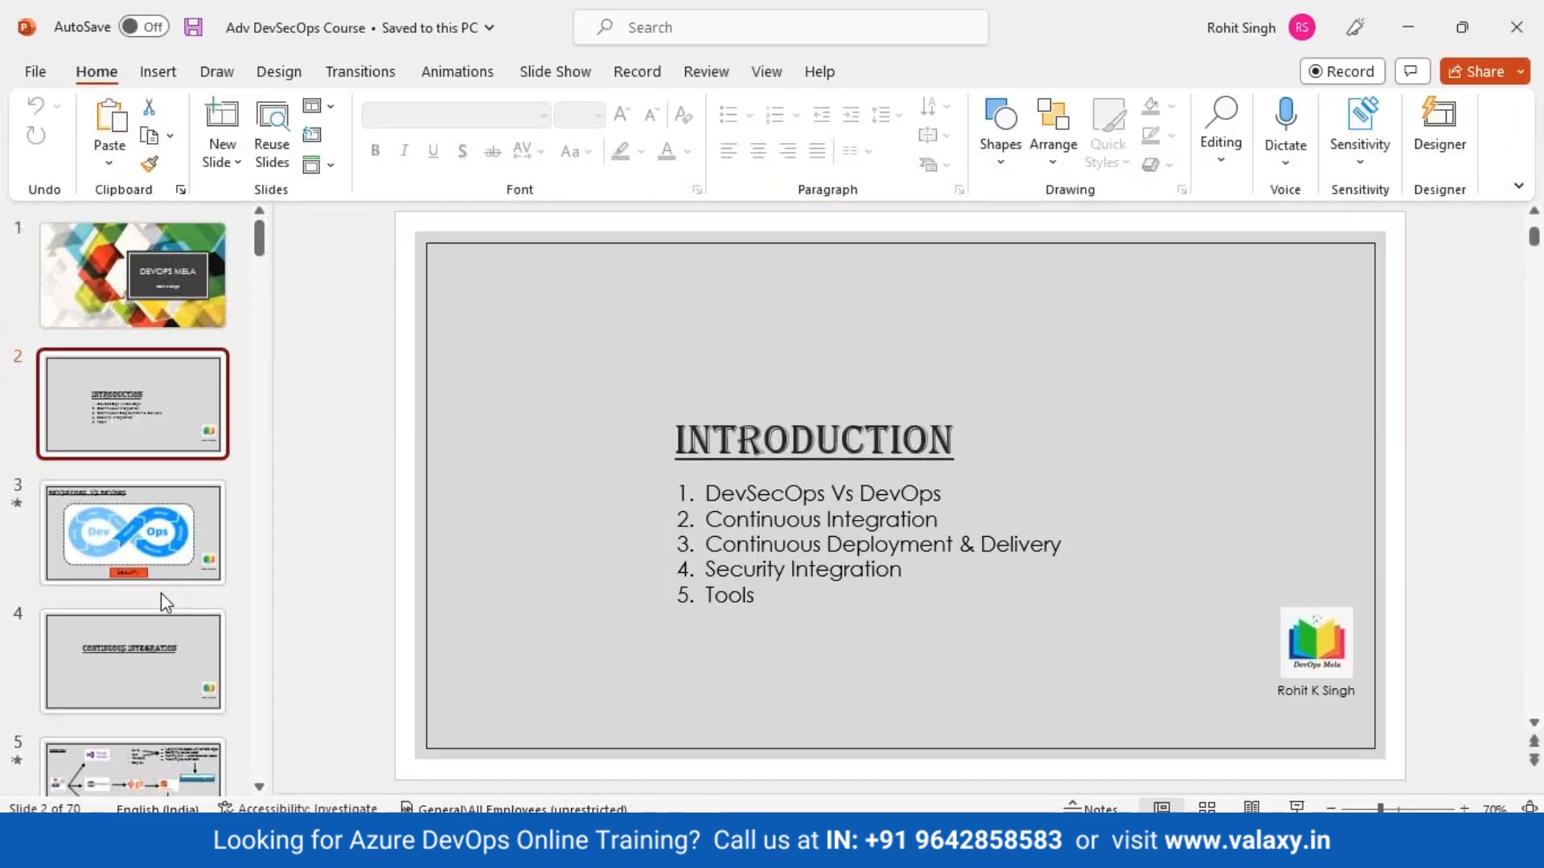
pyautogui.scroll(-1, 165, 601)
pyautogui.scroll(-4, 161, 591)
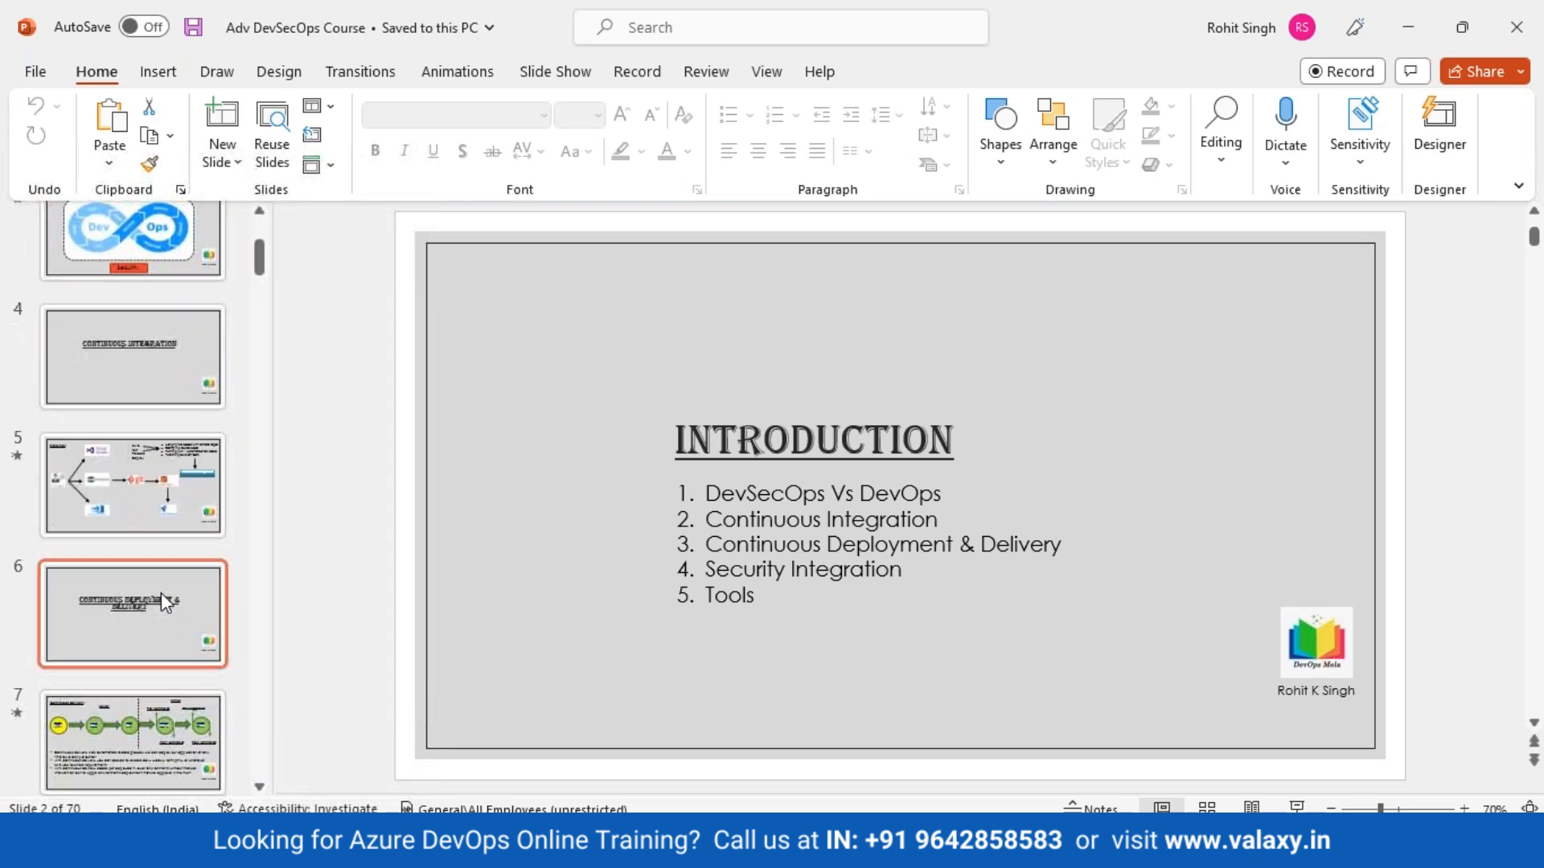
pyautogui.click(134, 612)
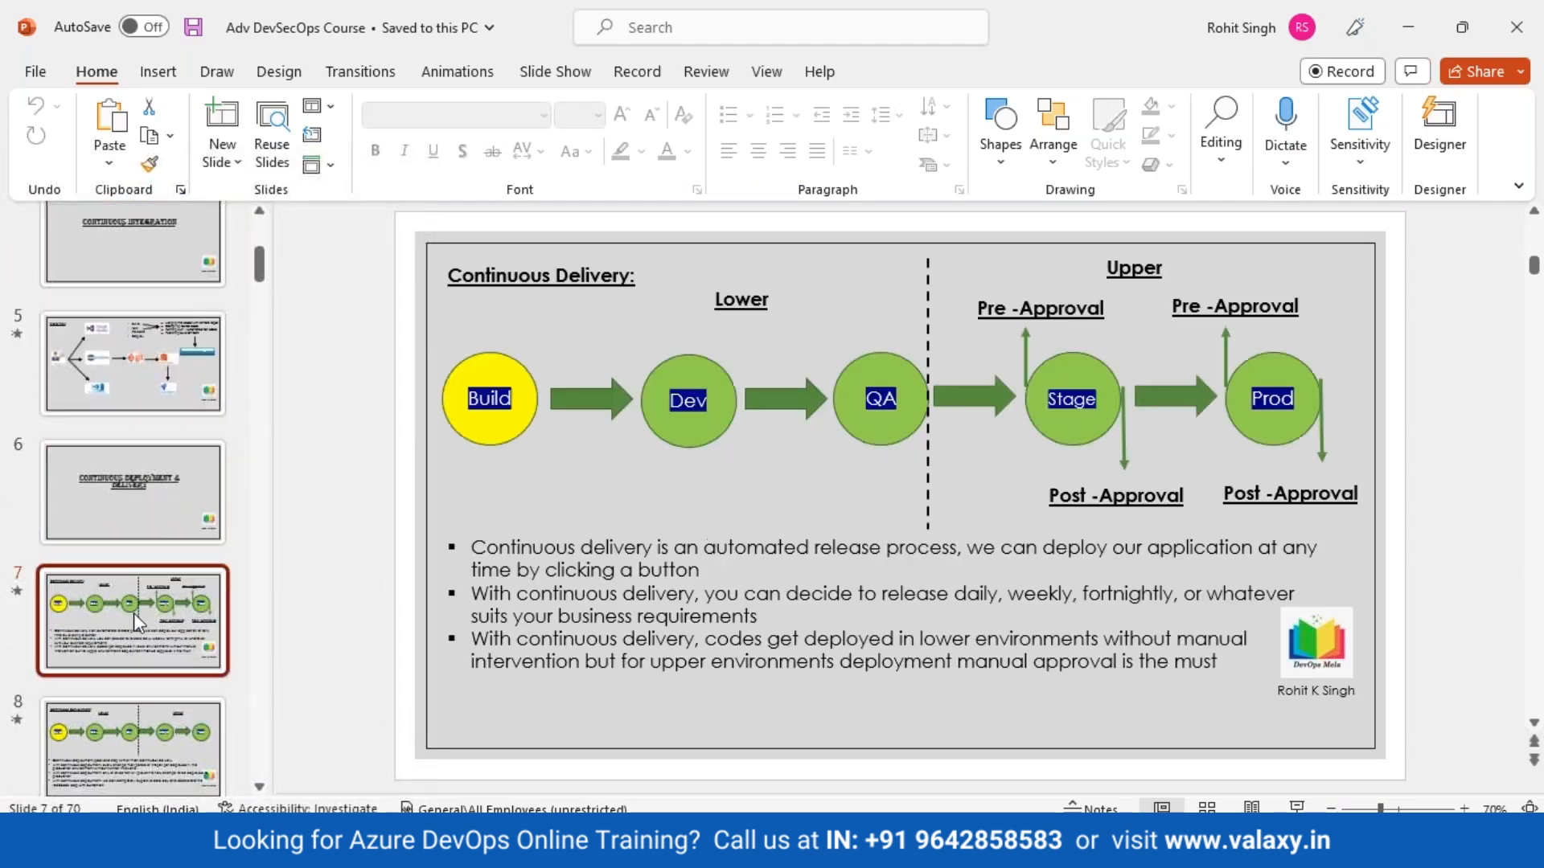
pyautogui.click(129, 465)
# Step: Minimize PowerPoint and refresh the desktop
pyautogui.click(586, 841)
pyautogui.rightClick(779, 294)
pyautogui.click(828, 363)
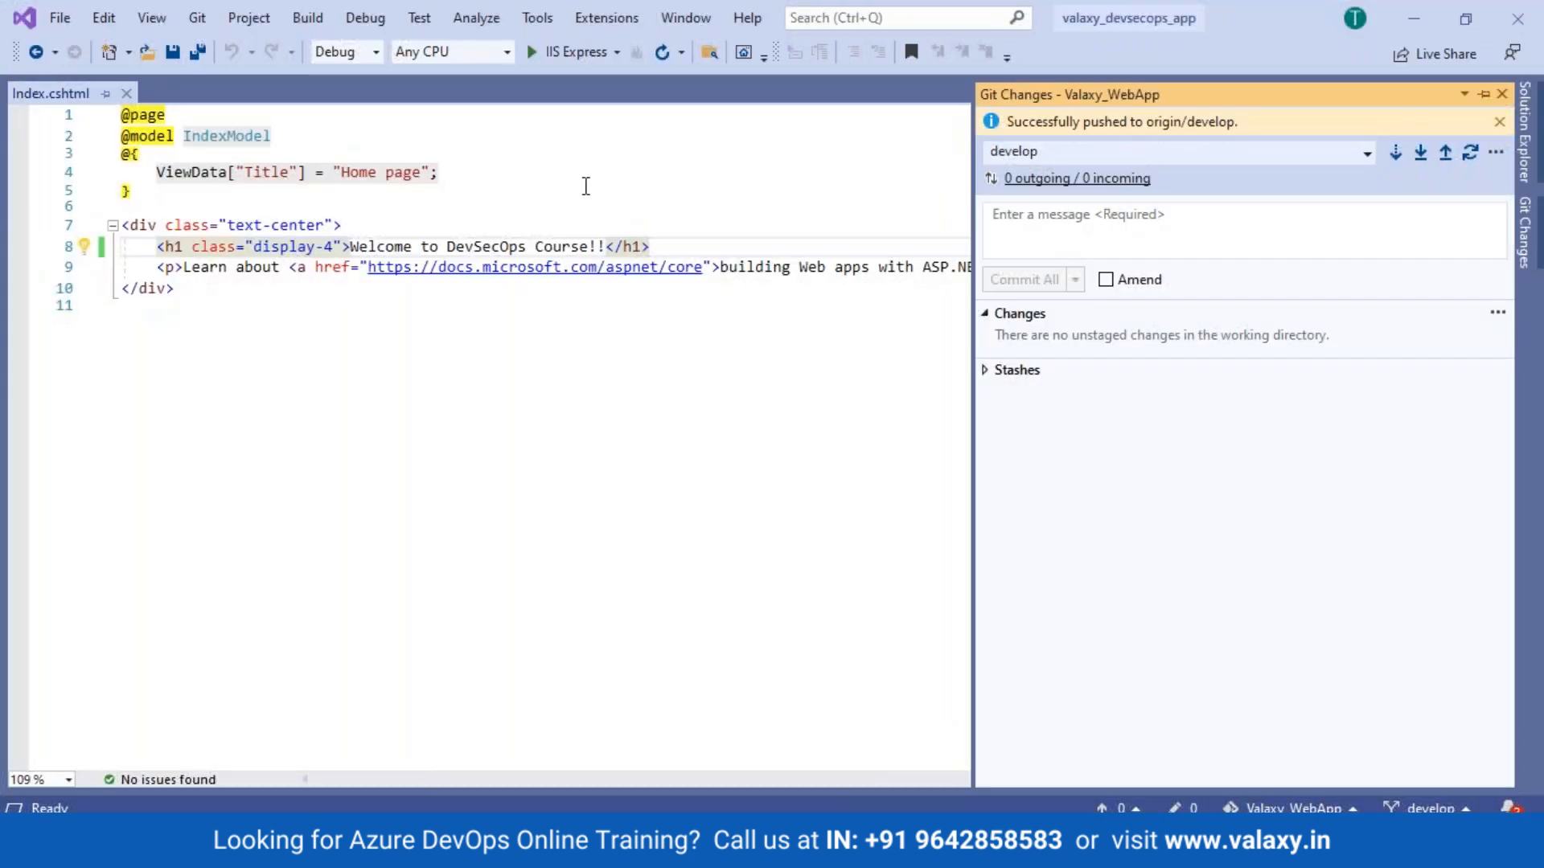
# Step: Check the IIS Express run-target list, then hide the valaxy_devsecops_app Visual Studio window
pyautogui.click(618, 53)
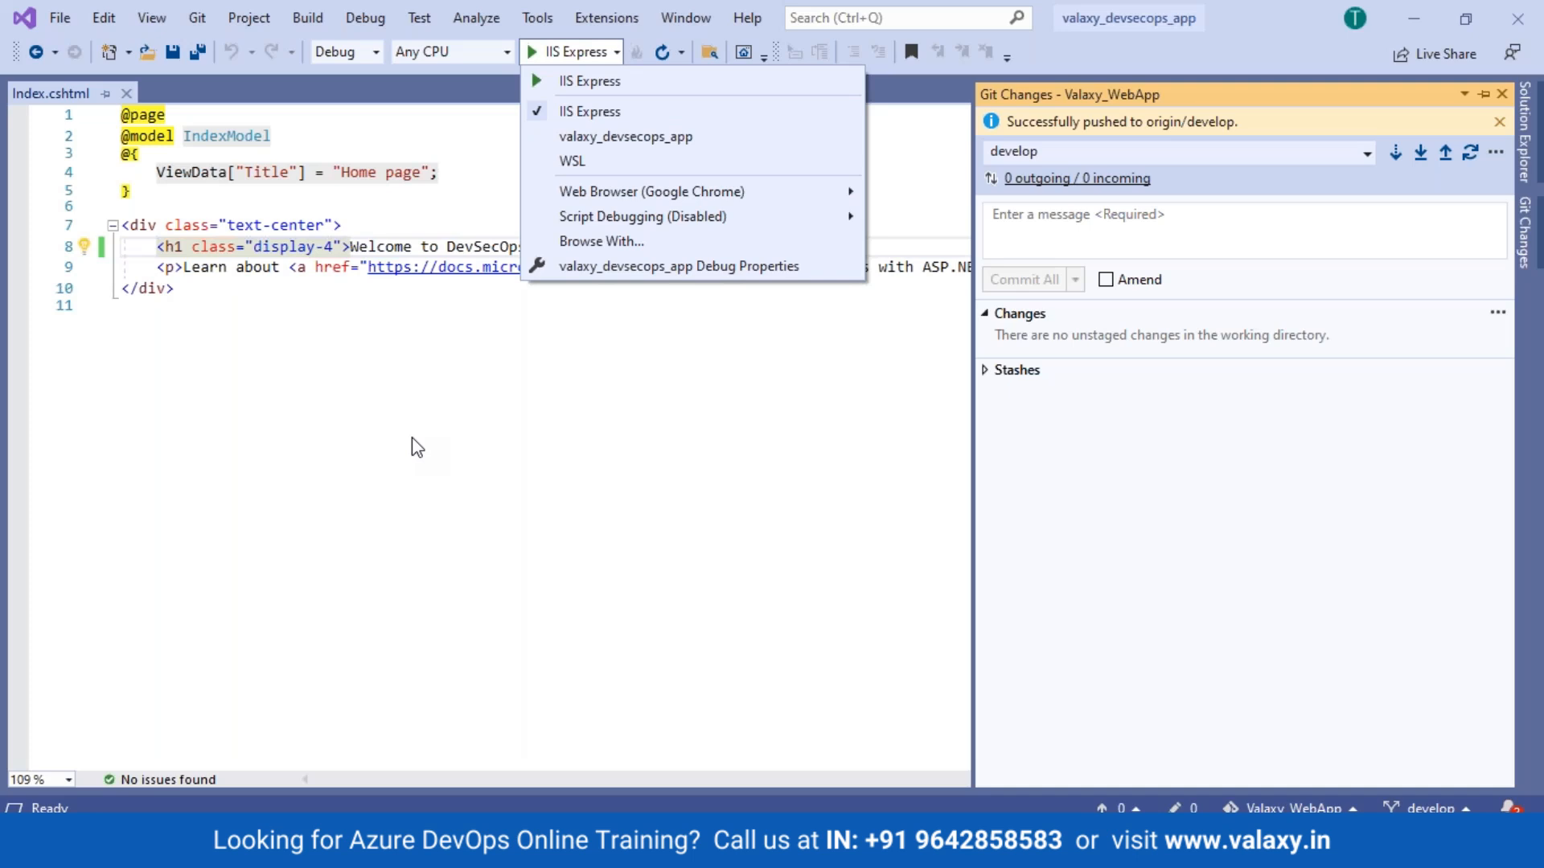
pyautogui.press('Escape')
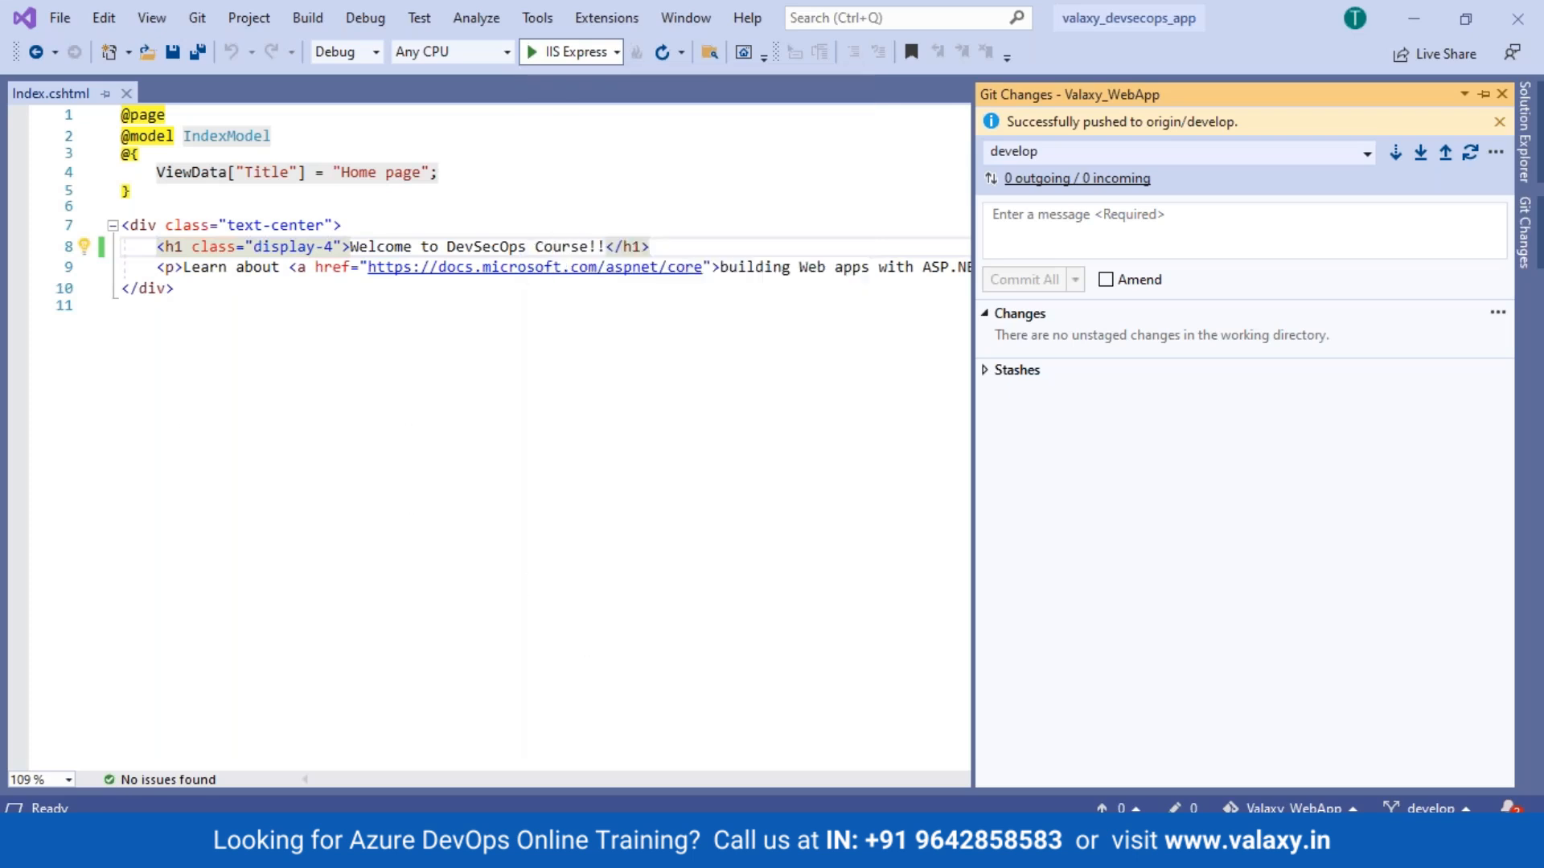
pyautogui.click(120, 306)
pyautogui.press('super+d')
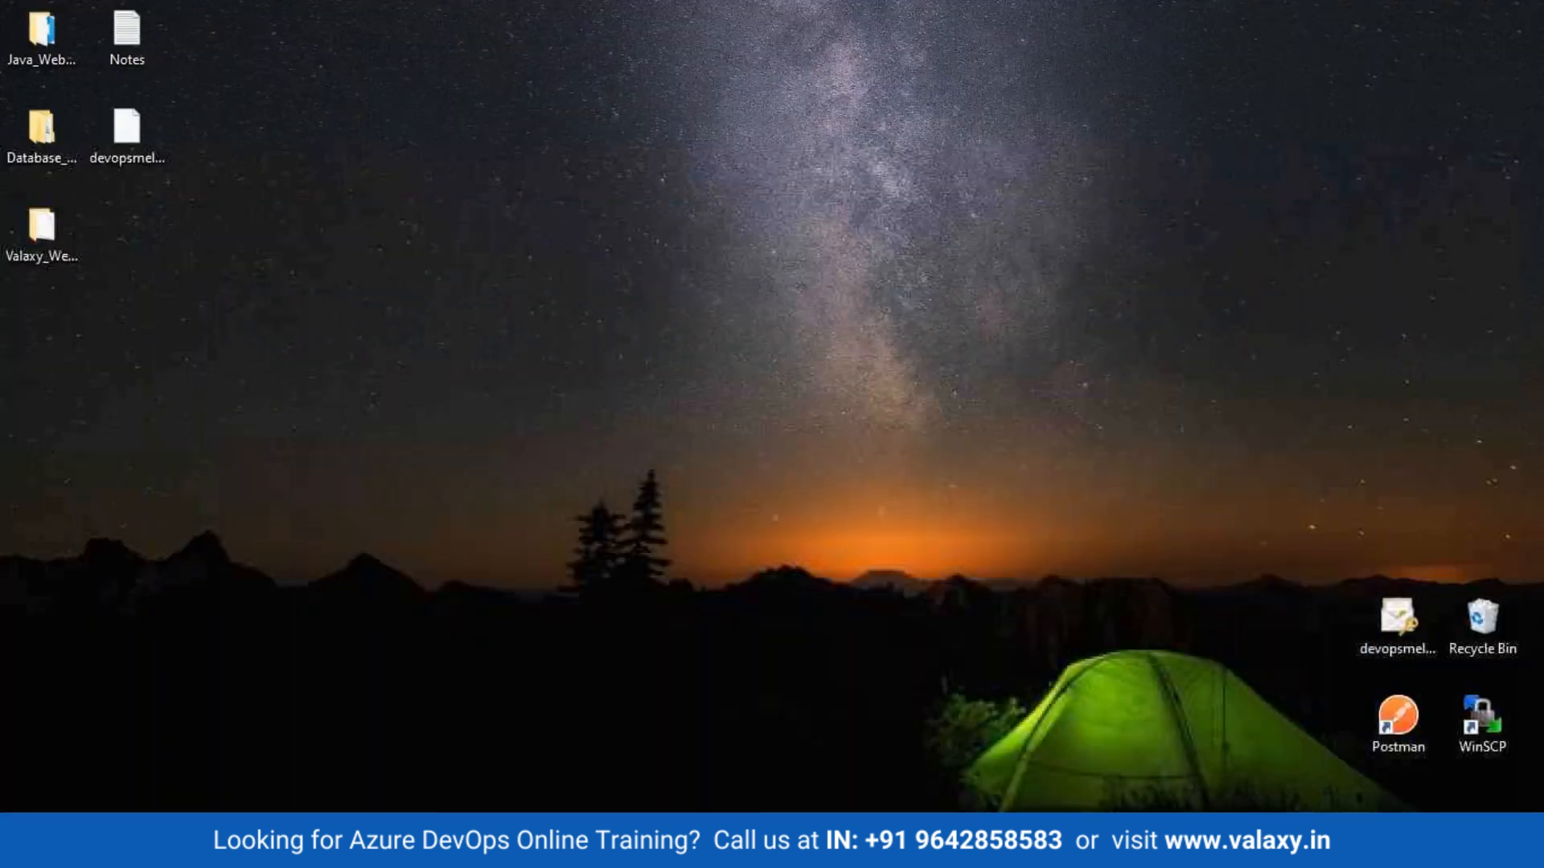
# Step: Refresh the desktop, view the Chrome Pipelines page, then present slide 6 as a slide show
pyautogui.rightClick(626, 264)
pyautogui.click(736, 330)
pyautogui.click(708, 840)
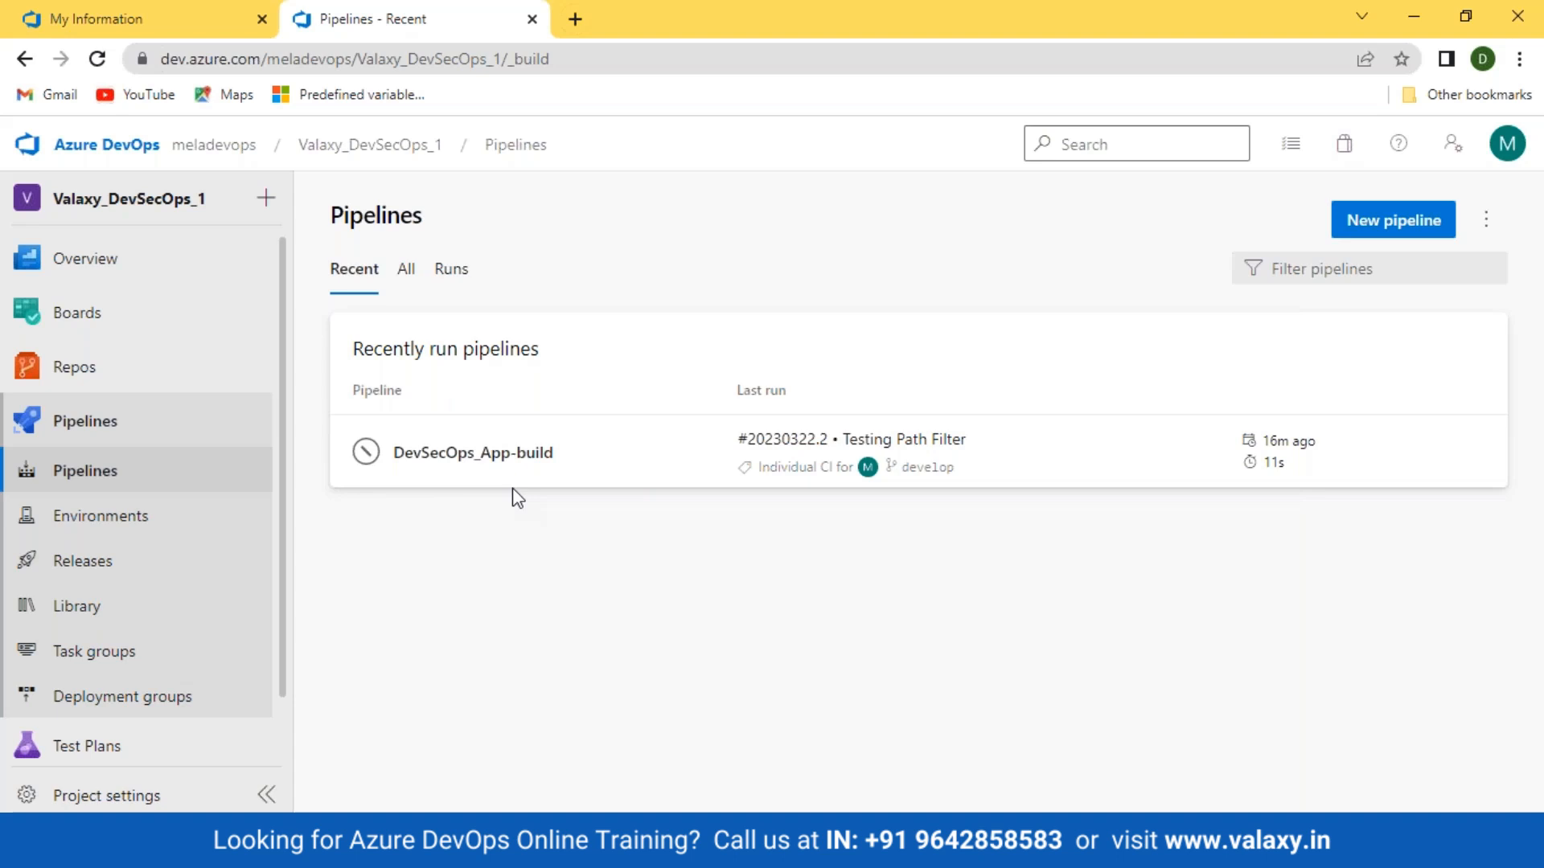
pyautogui.click(691, 845)
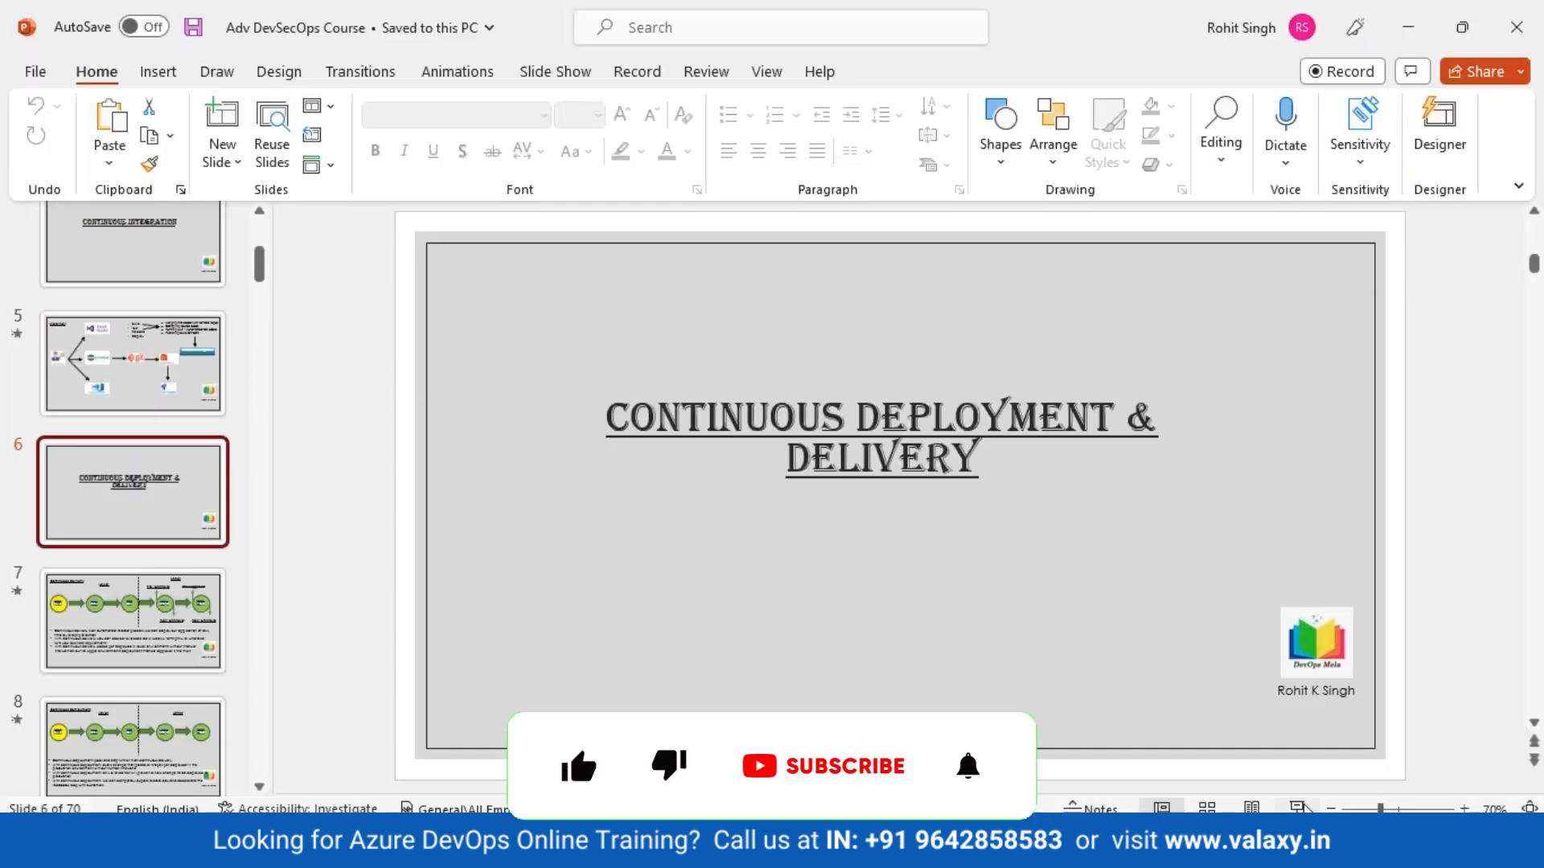
pyautogui.hotkey('shift', 'F5')
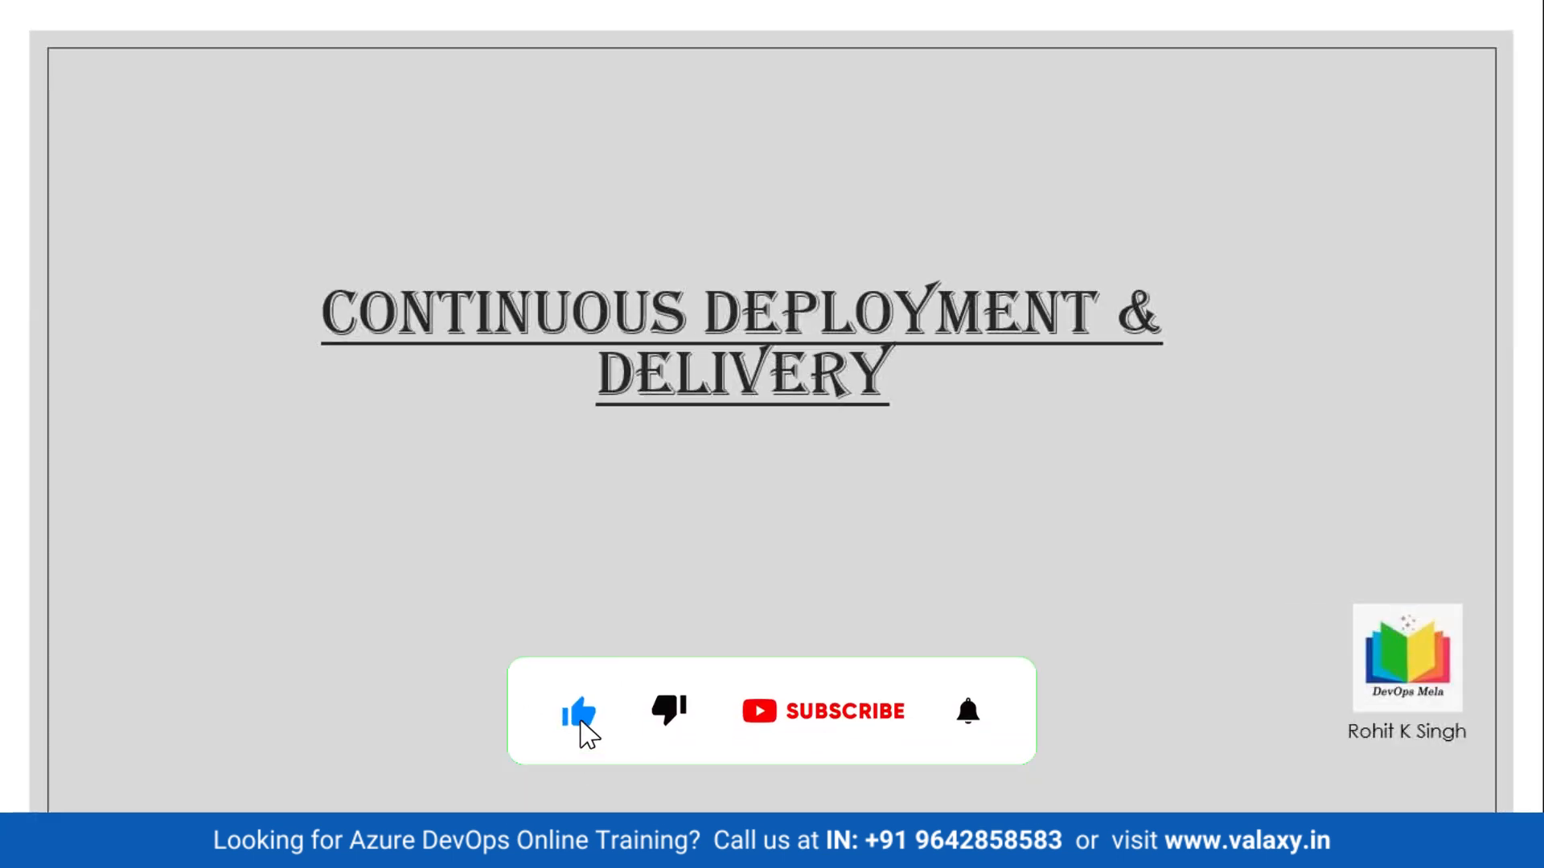